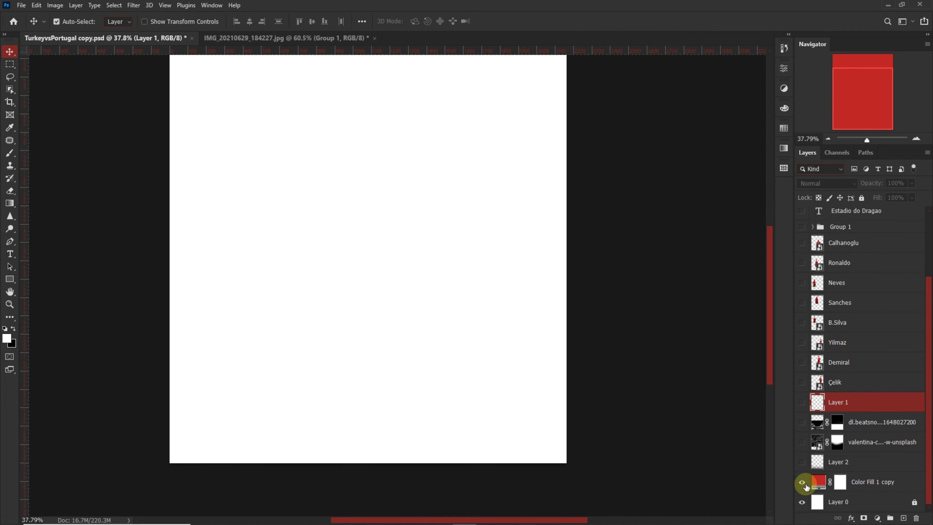
Step: Show the red Color Fill, dark bottom gradient, red water texture, stadium and Layer 1 layers
double_click(818, 482)
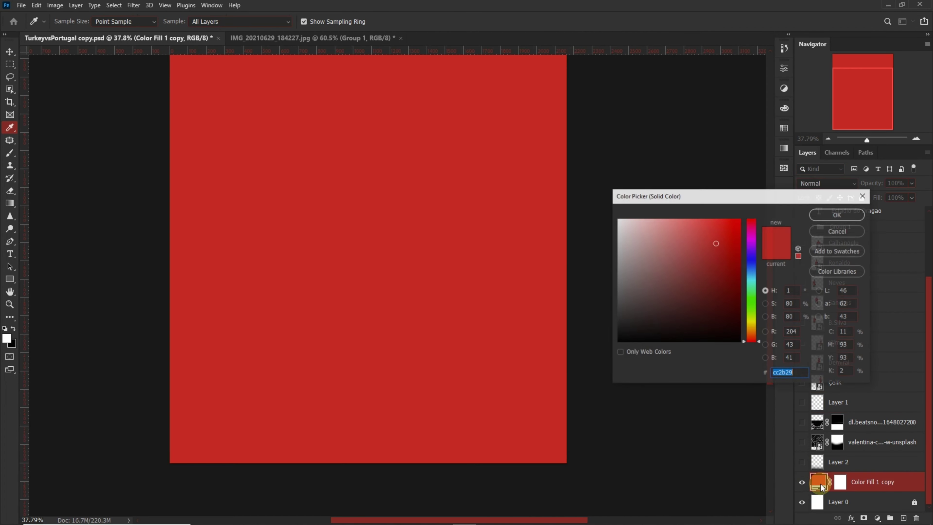
left_click(836, 220)
left_click(801, 462)
left_click(801, 442)
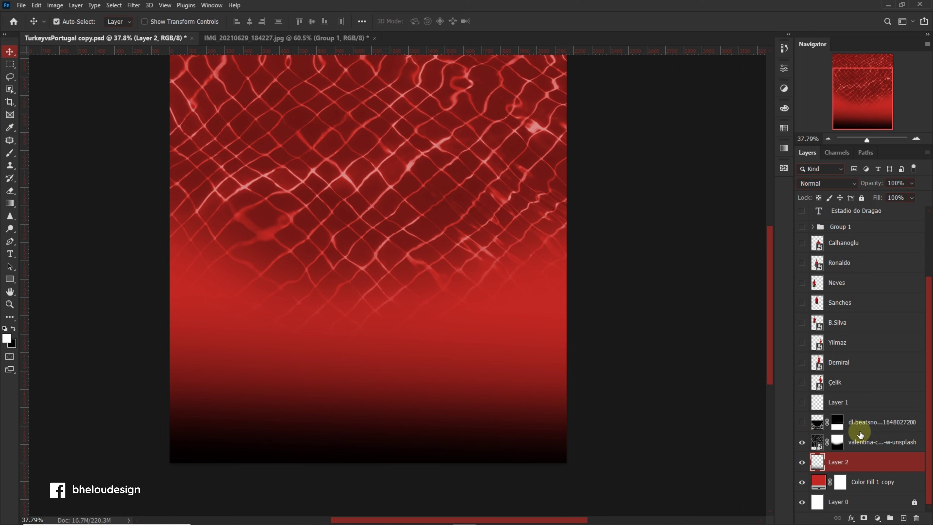
scroll(859, 434, "up", 2)
left_click(802, 462)
left_click(802, 443)
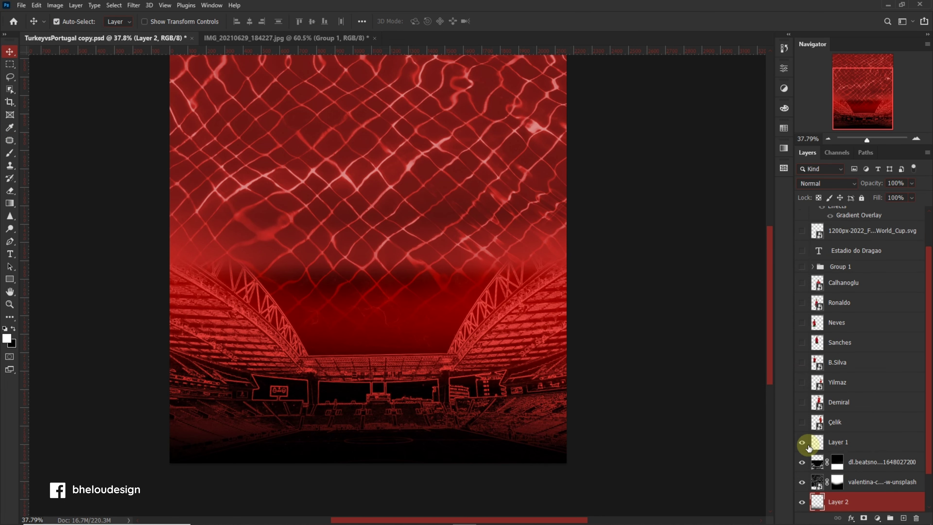
Step: Show all eight player cutouts and the POR vs TUR badge group
left_click(802, 401)
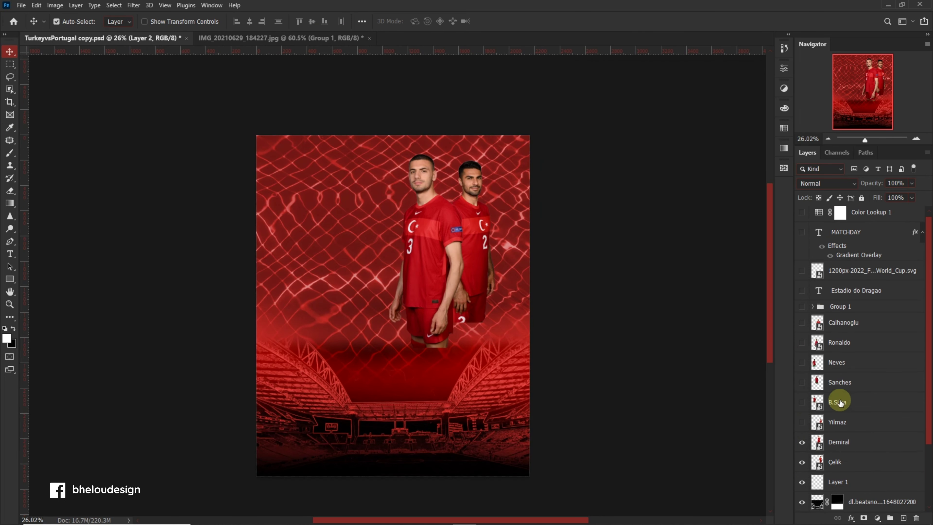
scroll(836, 488, "down", 2)
left_click(801, 342)
scroll(801, 352, "up", 2)
left_click_drag(801, 362, 802, 267)
scroll(804, 279, "up", 2)
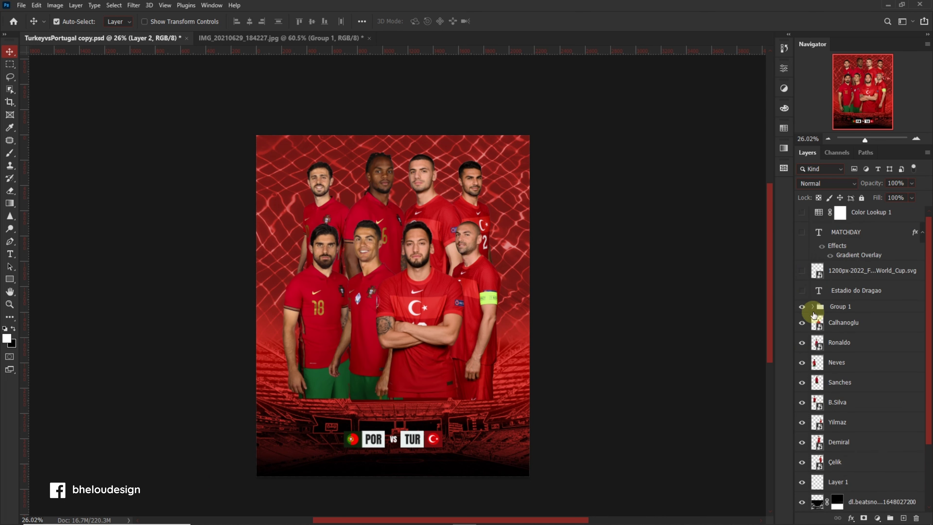
left_click(812, 306)
Step: Open the Character panel and zoom in on the badge
scroll(519, 464, "up", 2)
scroll(854, 385, "down", 3)
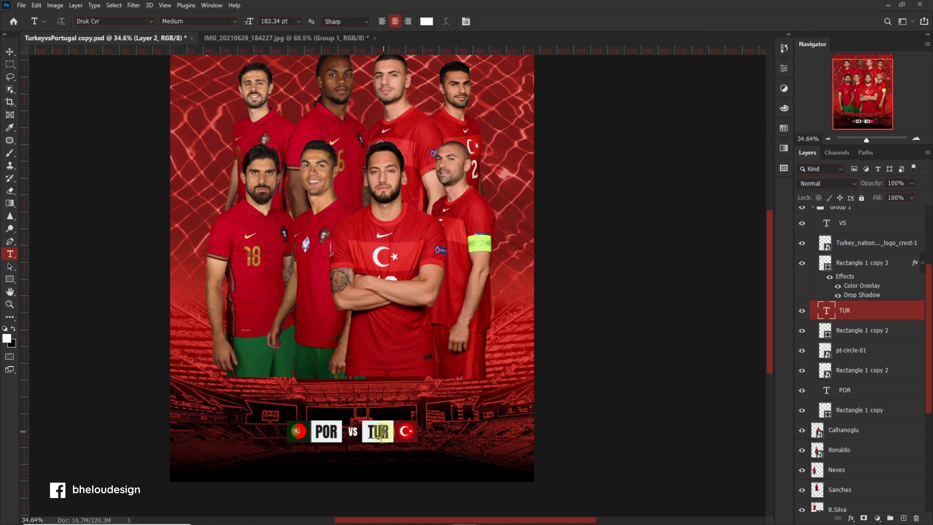
left_click(466, 21)
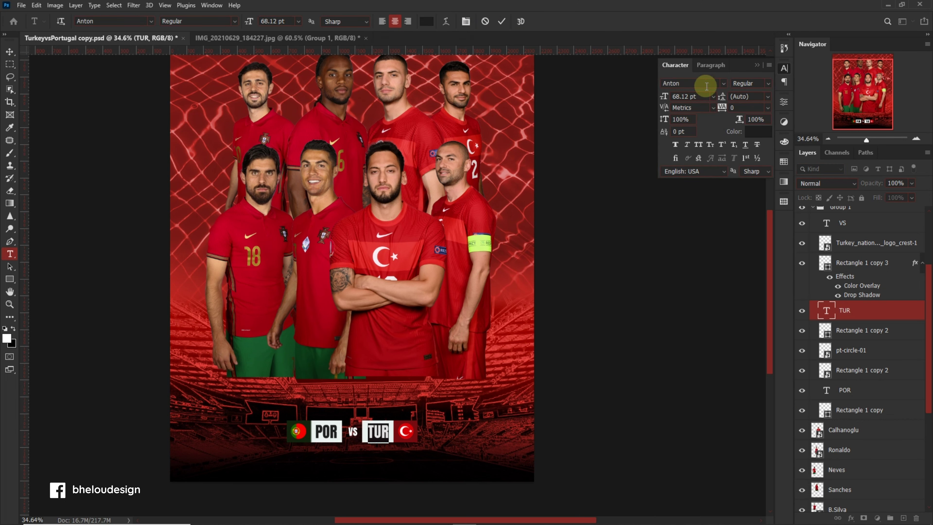
scroll(386, 441, "up", 3)
key("v")
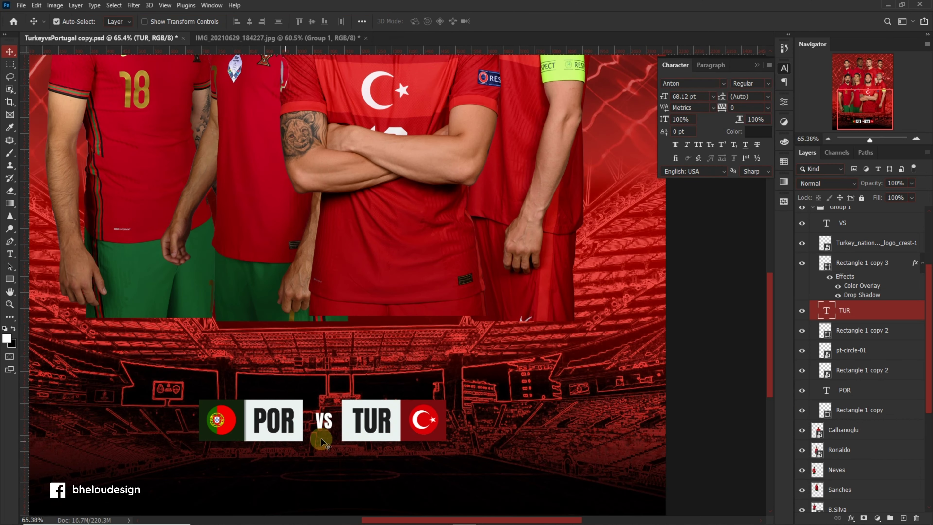
scroll(238, 441, "up", 3)
Step: Inspect the Turkey flag box's Color Overlay colour and Drop Shadow layer-style settings
left_click(556, 430)
right_click(856, 278)
left_click(731, 66)
left_click(542, 156)
left_click(757, 61)
left_click(844, 233)
left_click(573, 206)
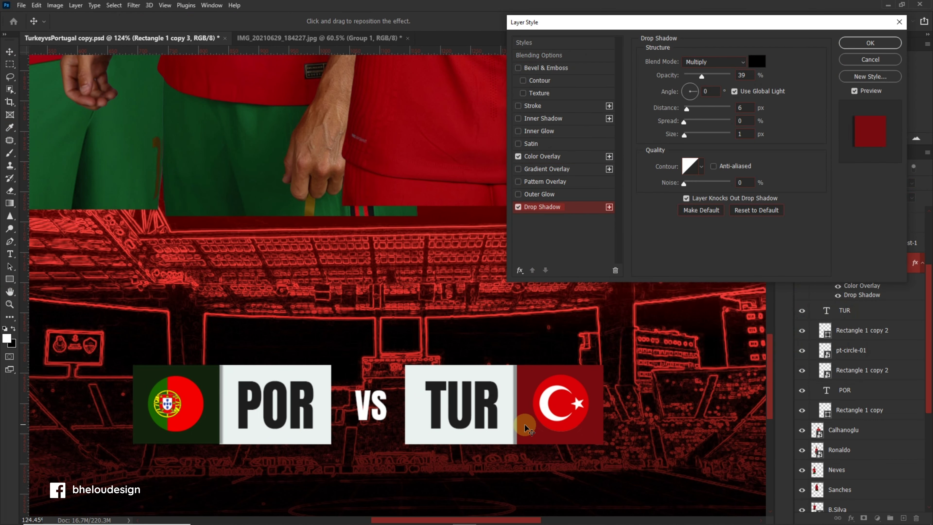
key("Return")
Step: Inspect the TUR and VS badge text, then select the badge box and stadium overlay layers
key("t")
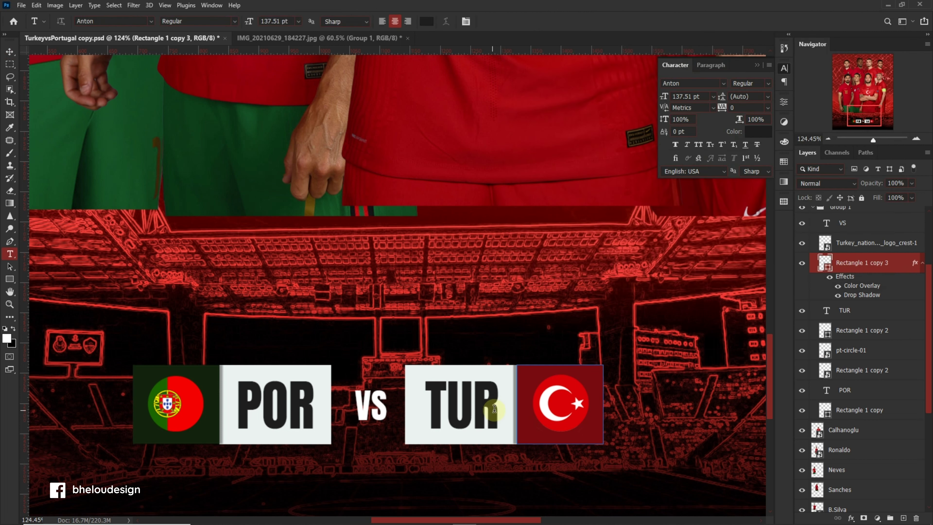
left_click(494, 408)
left_click(381, 414)
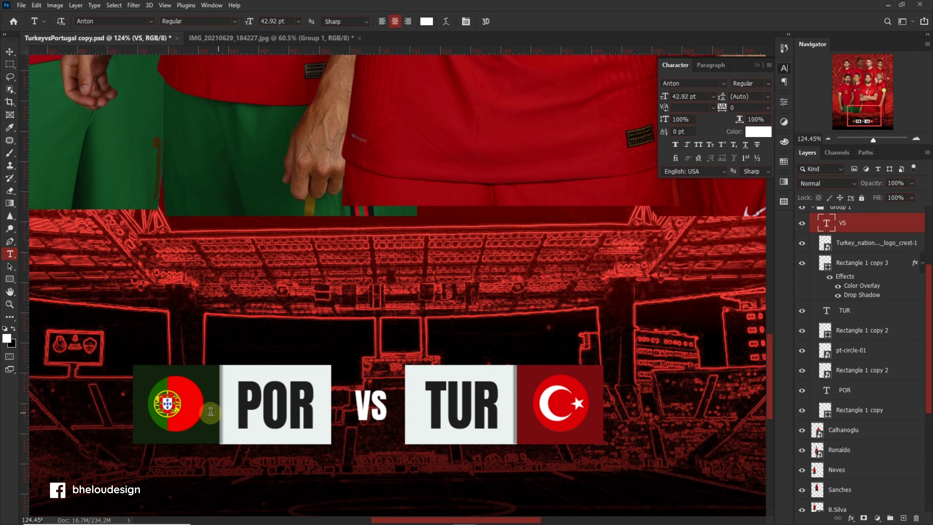
key("v")
left_click(213, 426)
scroll(530, 335, "down", 5)
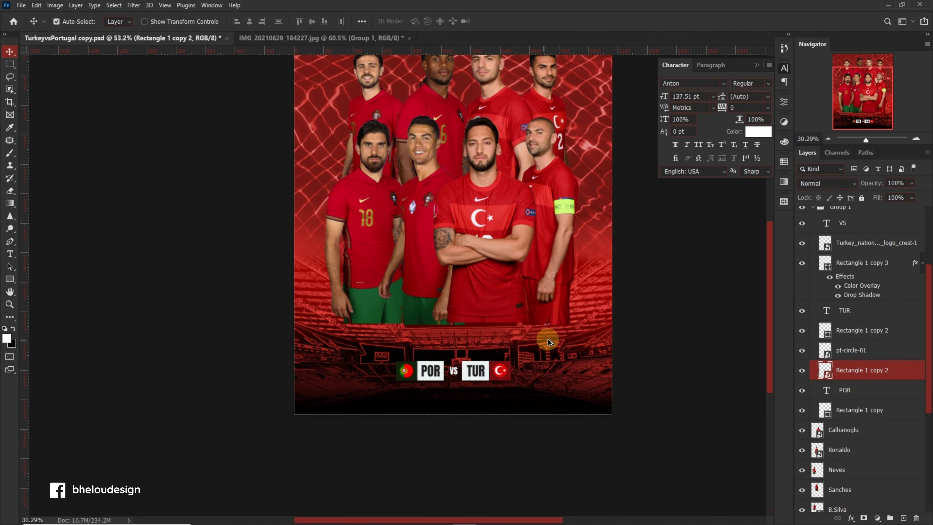
scroll(547, 338, "up", 1)
left_click(547, 338)
scroll(885, 373, "up", 2)
scroll(672, 367, "down", 1)
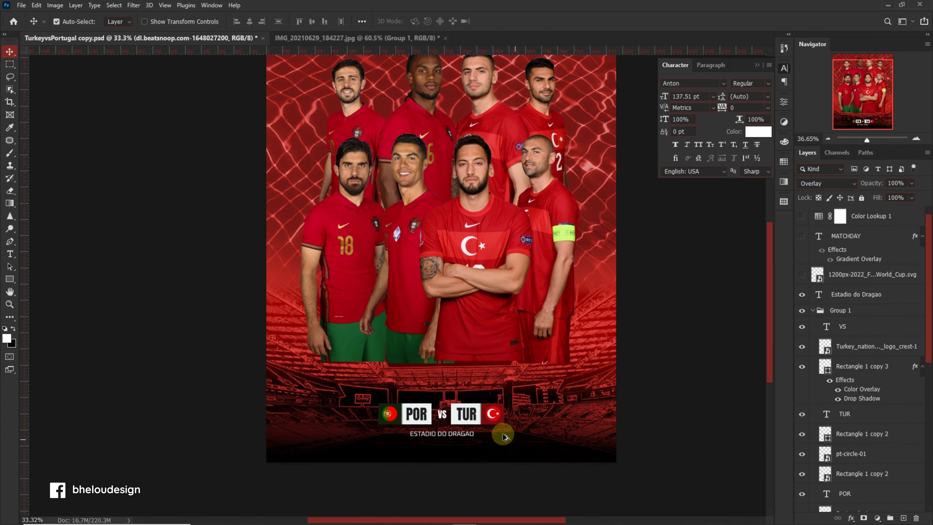
Step: Show the MATCHDAY title and the Color Lookup 1 grading layer
scroll(503, 437, "up", 2)
double_click(441, 431)
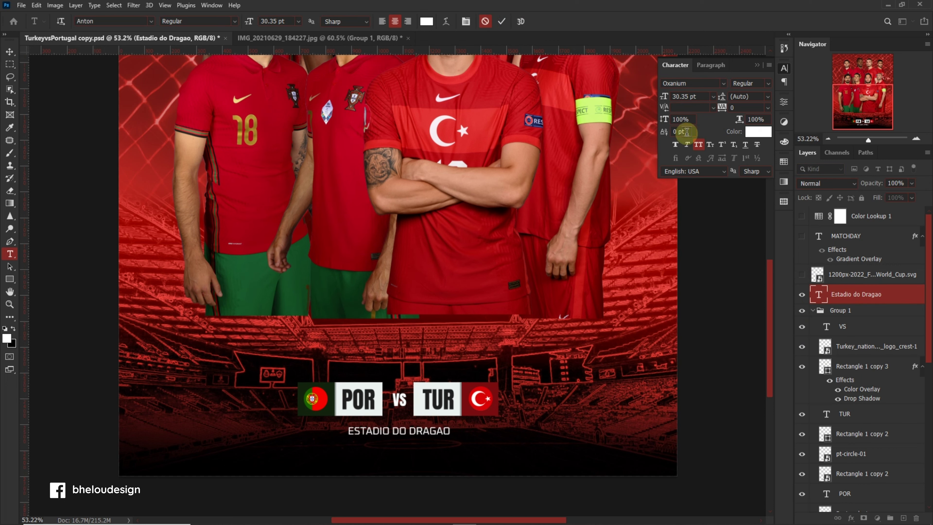
left_click(802, 236)
left_click(802, 216)
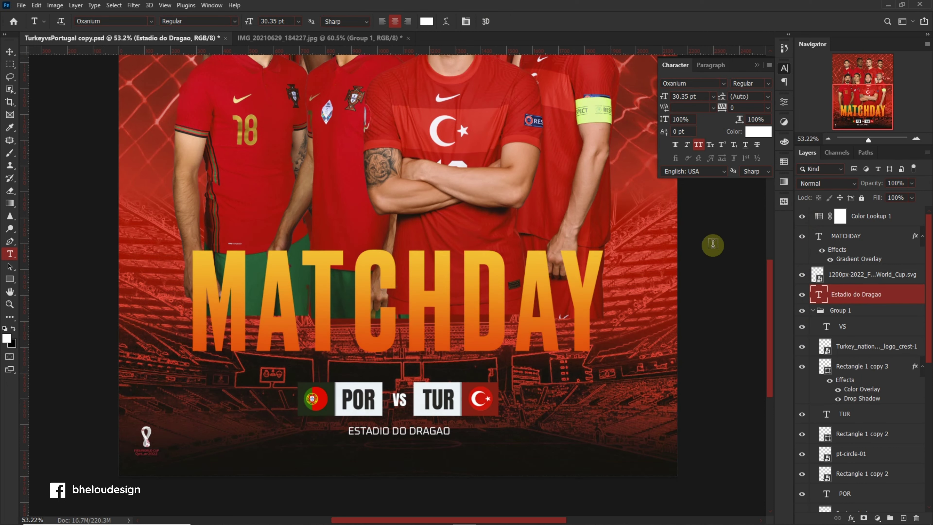
scroll(562, 296, "down", 2)
Step: Bring up MATCHDAY's Layer Style at its Gradient Overlay settings
left_click(849, 238)
right_click(848, 238)
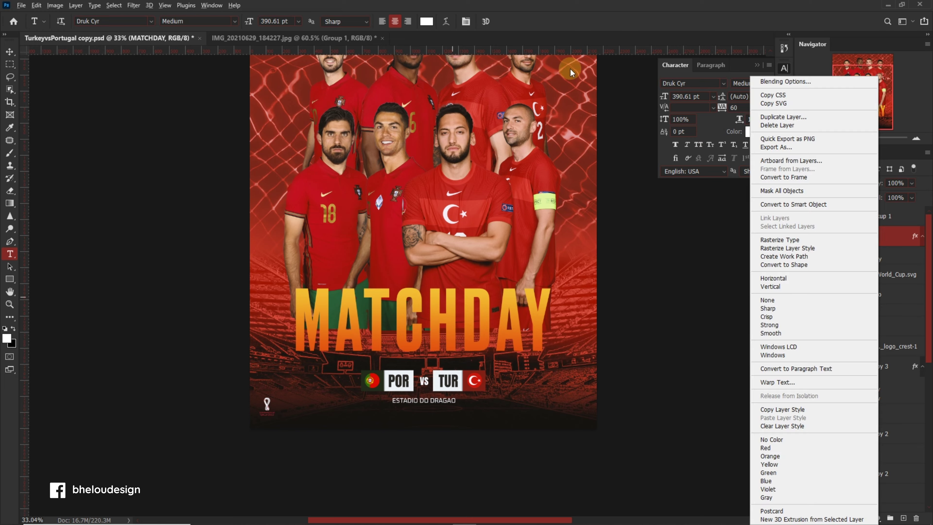
scroll(520, 225, "down", 1)
right_click(860, 240)
left_click(790, 82)
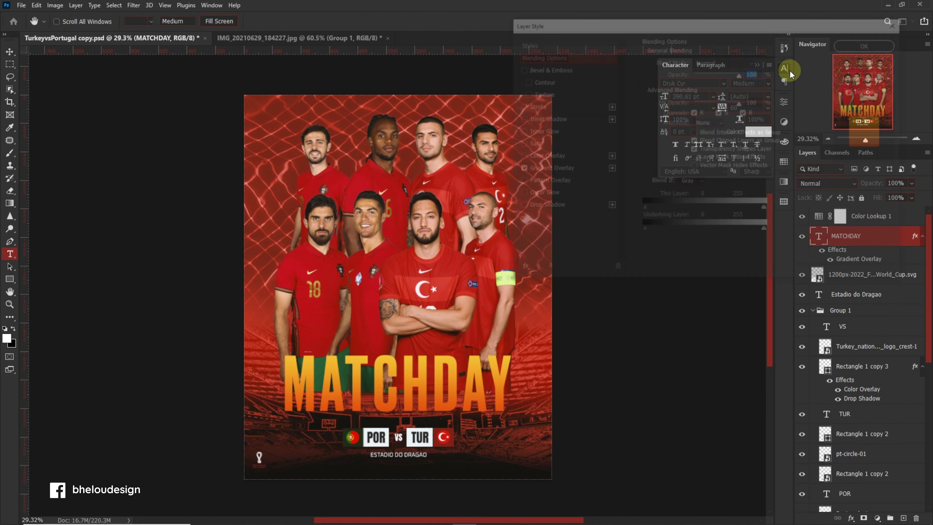
left_click(547, 168)
Step: Check the orange start and yellow end stops of MATCHDAY's gradient in the Gradient Editor
left_click(708, 86)
double_click(650, 297)
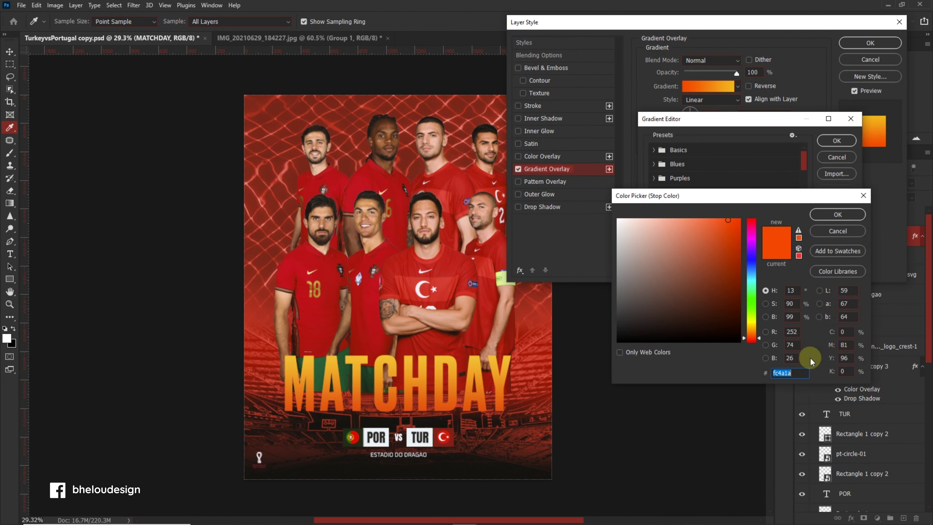
left_click(853, 233)
double_click(847, 298)
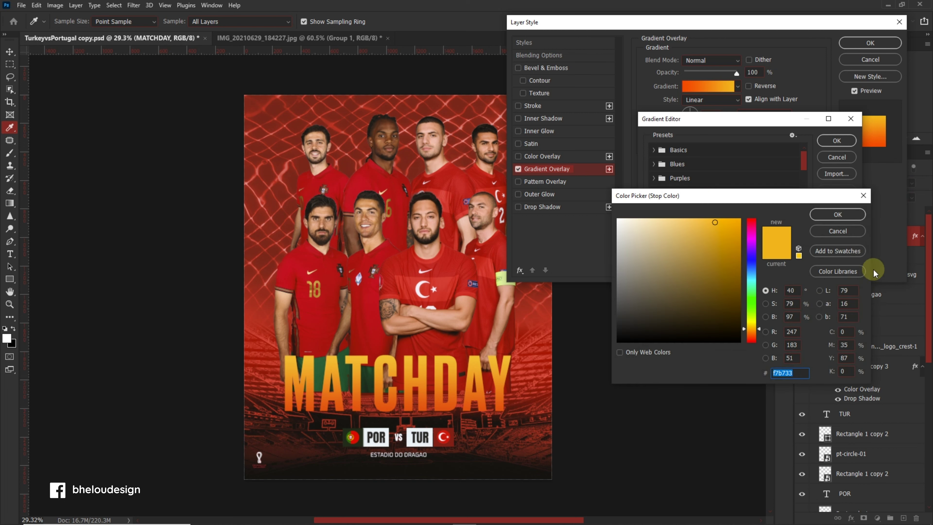
left_click(838, 231)
left_click(836, 141)
left_click(870, 43)
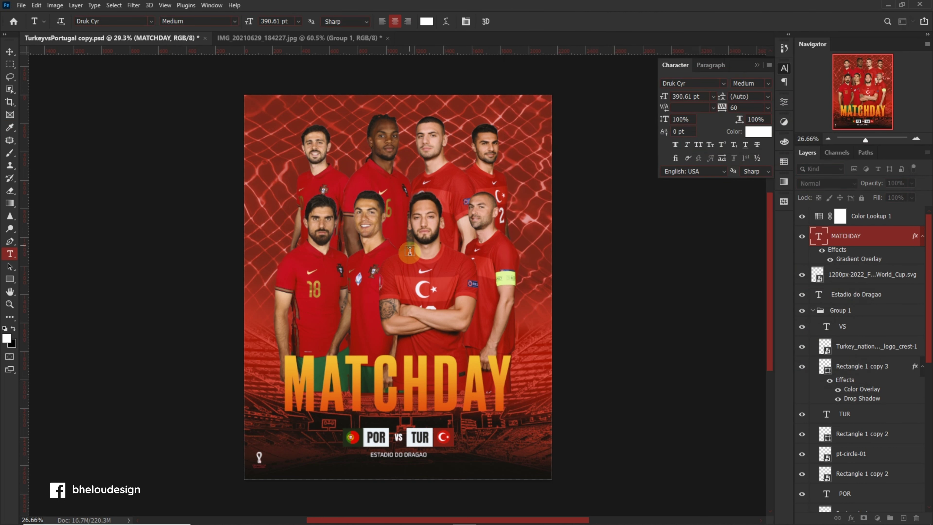
scroll(407, 291, "up", 2)
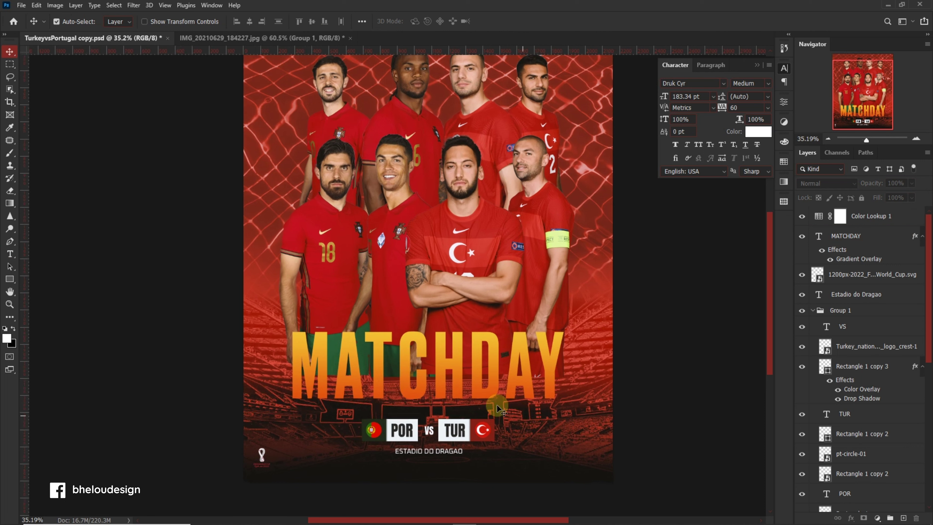
left_click(345, 437)
Step: In the stadium smart object, desaturate, apply Find Edges and invert it into white line art
double_click(410, 460)
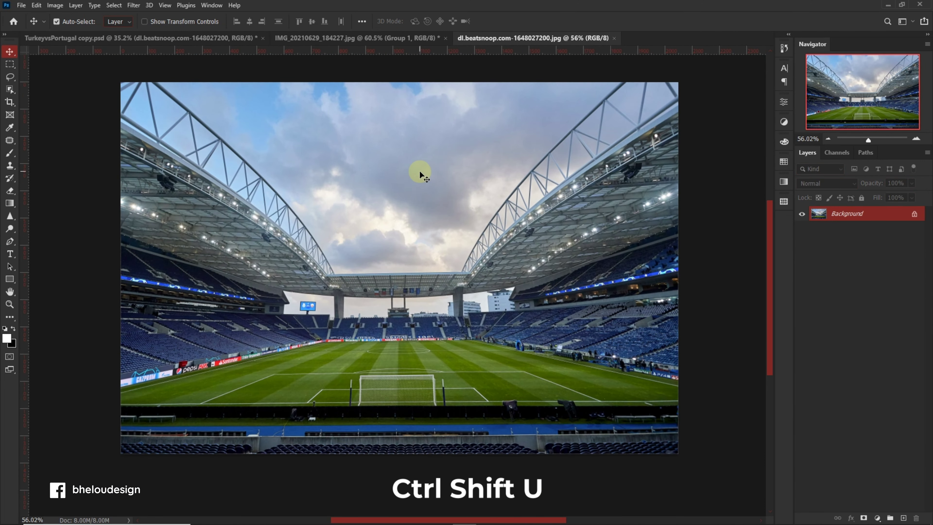
key("ctrl+shift+u")
left_click(134, 5)
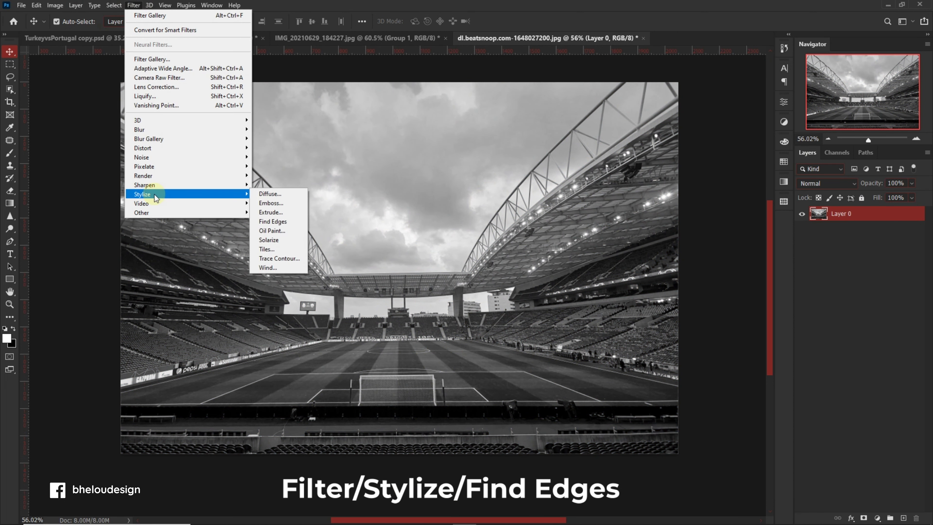
left_click(275, 221)
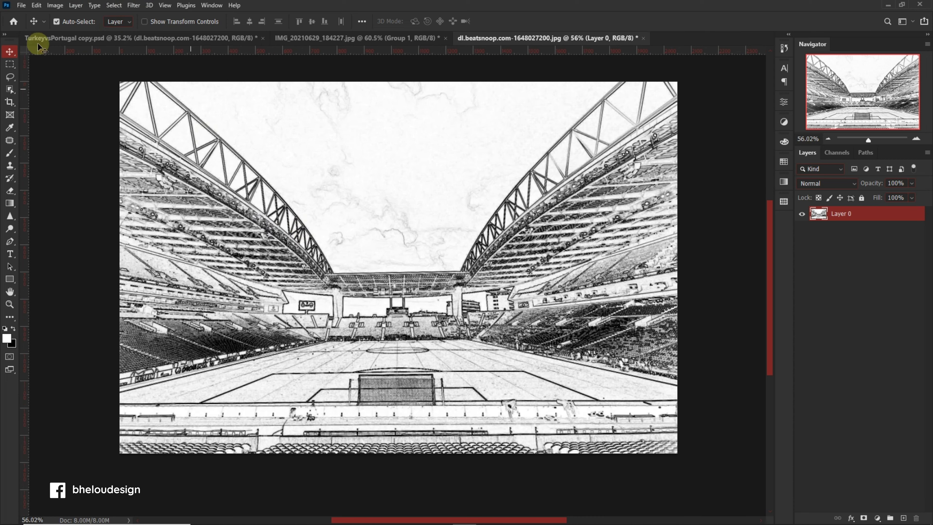
left_click(56, 5)
mouse_move(70, 30)
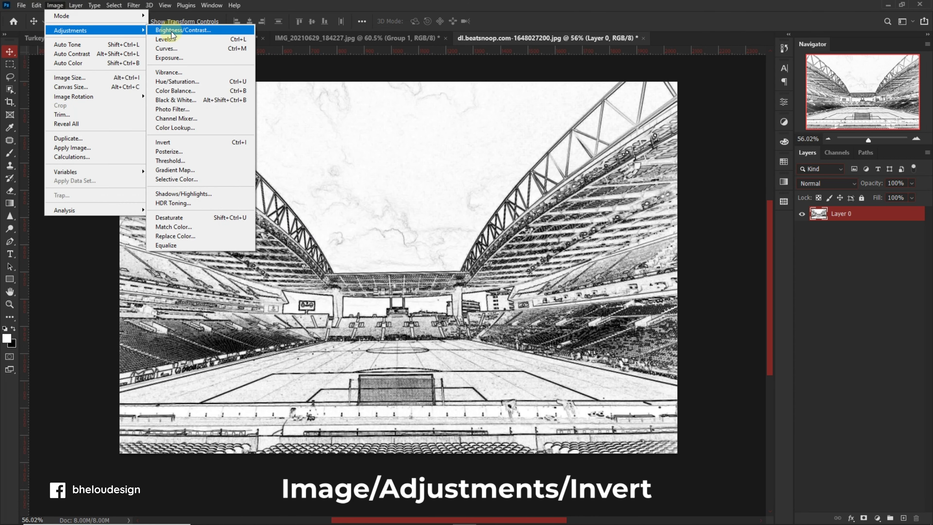
left_click(191, 143)
Step: Blend the line art with Screen over a new red Solid Color fill layer beneath it
left_click(828, 184)
left_click(826, 273)
left_click(877, 517)
left_click(870, 340)
left_click(839, 214)
left_click_drag(896, 227, 897, 210)
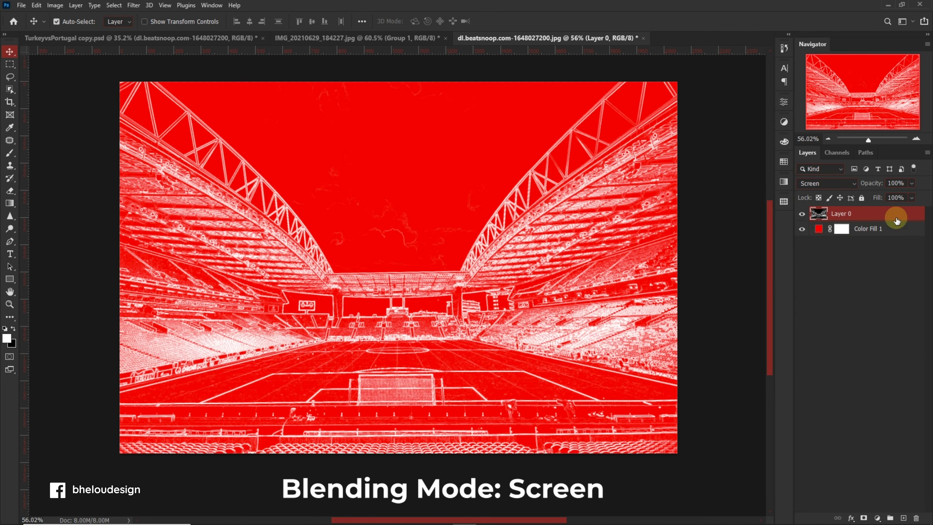
scroll(426, 323, "up", 1)
scroll(363, 309, "up", 1)
scroll(351, 303, "up", 1)
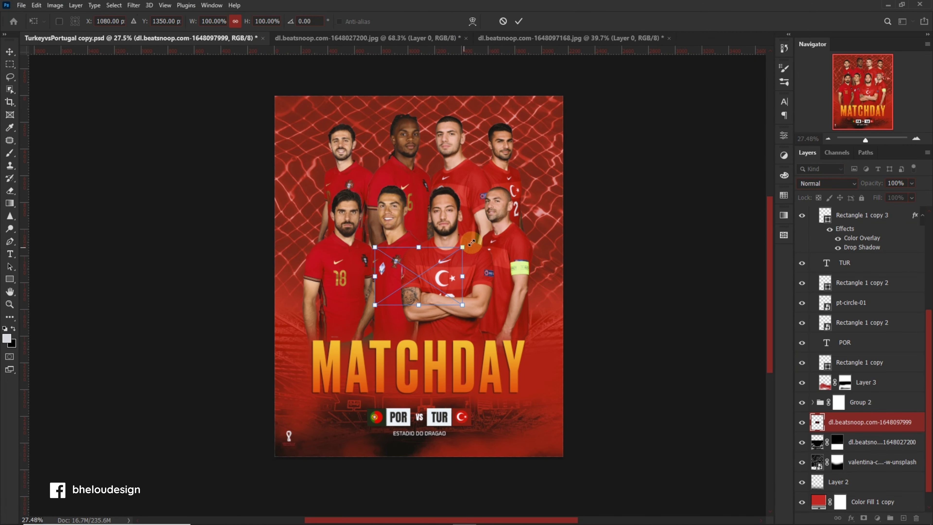
Step: Enlarge the light overlay and set its blend mode to Linear Dodge (Add)
left_click_drag(625, 144, 624, 142)
key("Return")
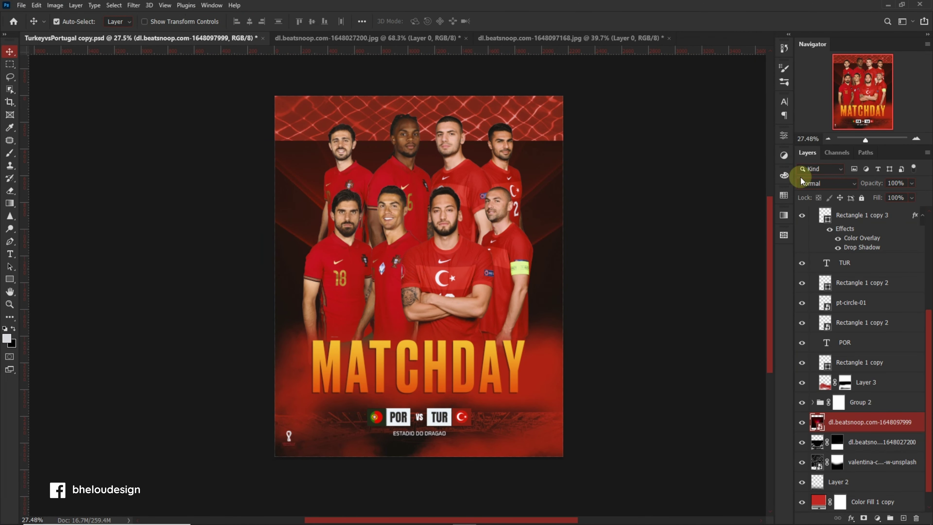
left_click(826, 183)
key("Down")
key("Down")
key("Down")
key("Up")
key("Up")
key("Up")
key("Down")
key("Down")
key("Return")
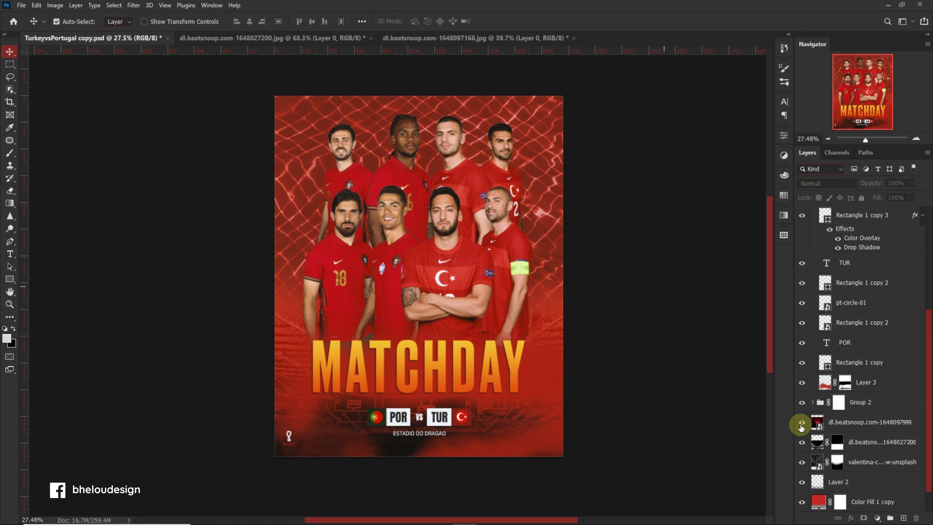
Step: Free-transform the light overlay, scaling and moving it to cover the whole poster
key("ctrl+t")
left_click_drag(481, 426, 481, 211)
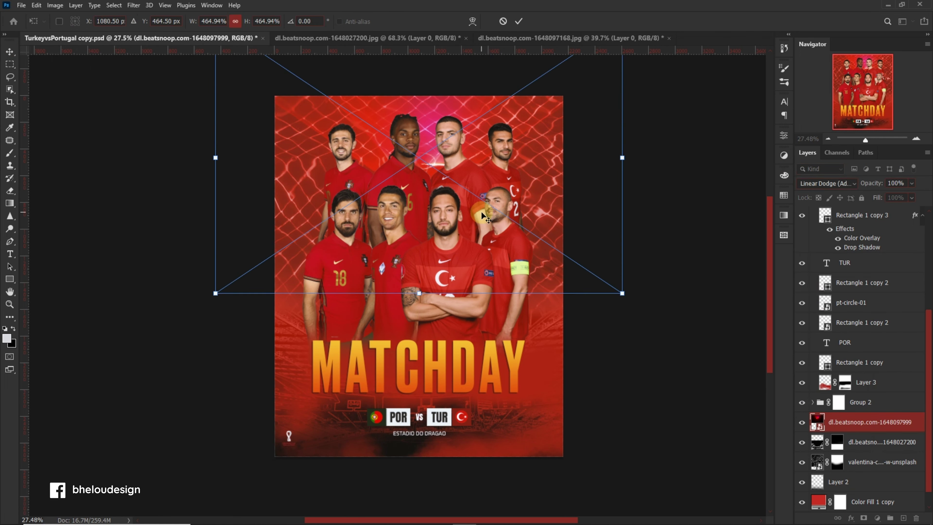
left_click_drag(624, 205, 74, 121)
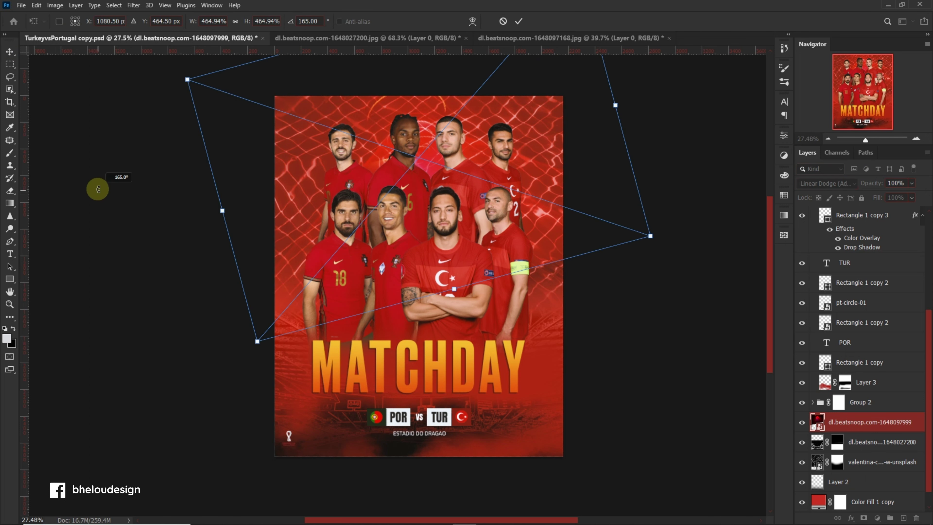
left_click_drag(633, 291, 707, 442)
scroll(480, 319, "down", 2)
mouse_move(650, 410)
left_mouse_down()
mouse_move(735, 445)
mouse_move(687, 435)
mouse_move(636, 393)
left_mouse_up()
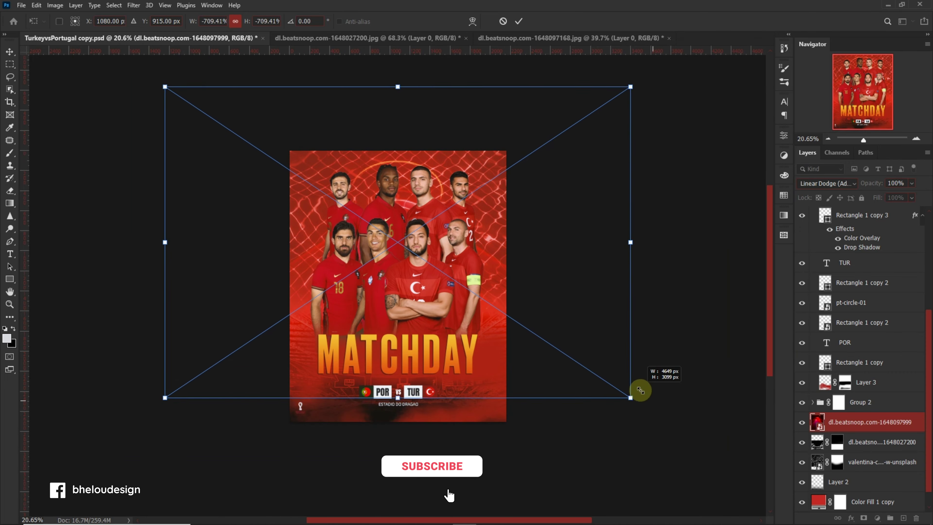
mouse_move(641, 327)
left_mouse_down()
mouse_move(177, 309)
mouse_move(150, 188)
left_mouse_up()
mouse_move(467, 277)
left_mouse_down()
mouse_move(468, 443)
mouse_move(467, 423)
left_mouse_up()
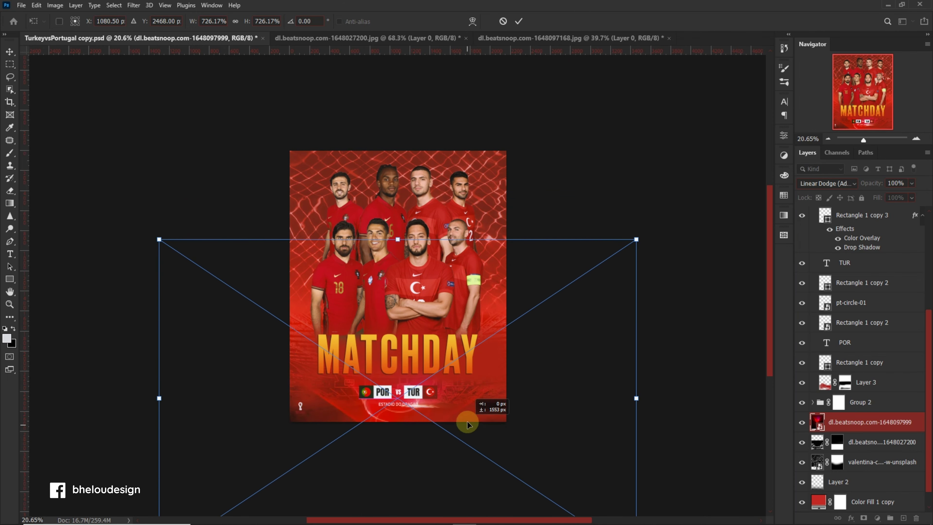
left_click_drag(632, 251, 664, 224)
left_click_drag(543, 340, 543, 327)
mouse_move(667, 195)
left_mouse_down()
mouse_move(700, 167)
mouse_move(764, 139)
mouse_move(745, 147)
left_mouse_up()
left_click_drag(545, 396, 544, 265)
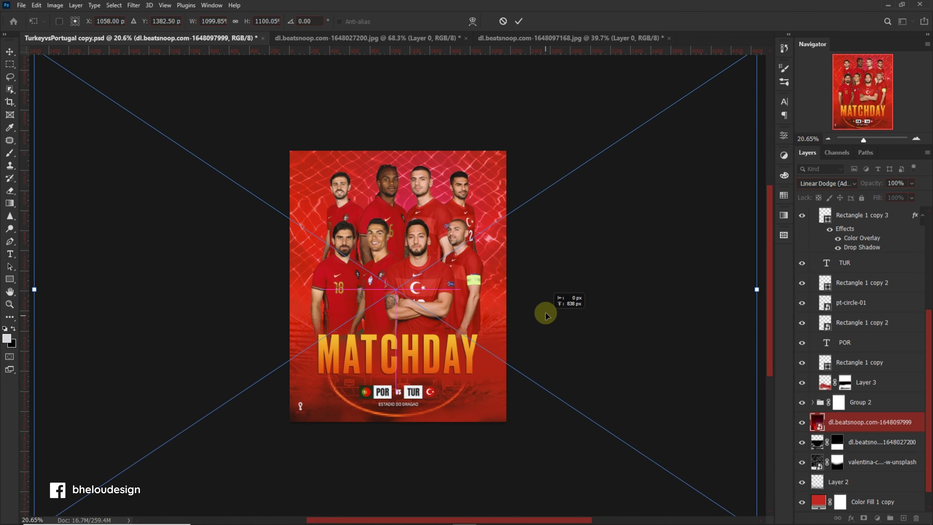
key("Return")
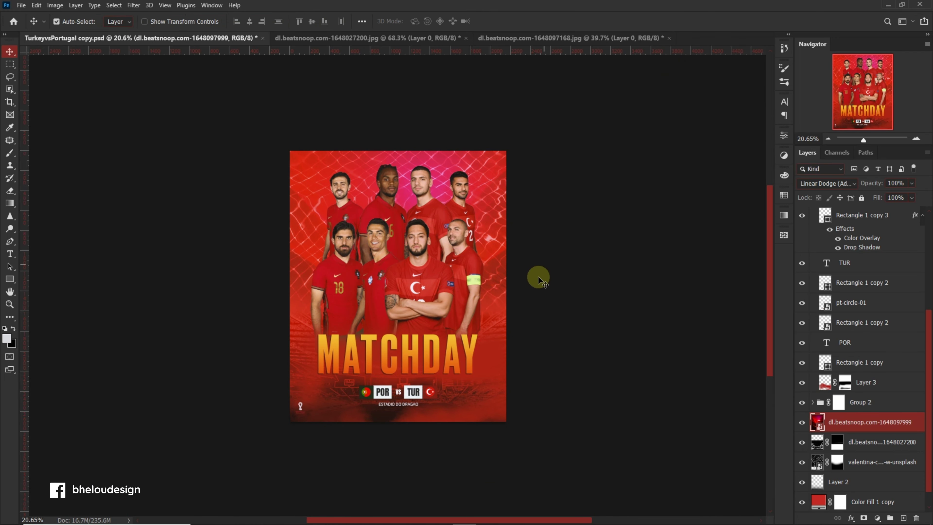
key("ctrl+plus")
Step: Add a Hue/Saturation adjustment with Hue +37 and Saturation -10 to turn the glow orange
left_click(877, 517)
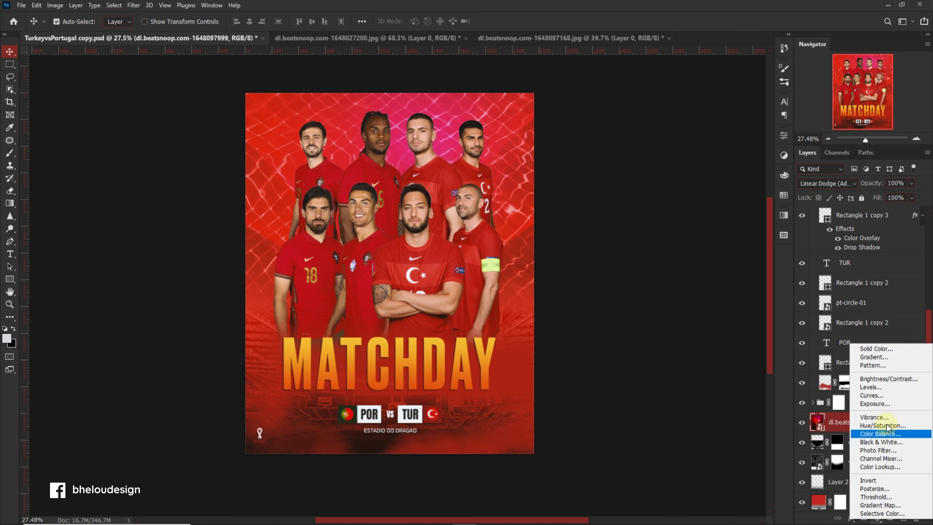
left_click(887, 426)
mouse_move(700, 204)
left_mouse_down()
mouse_move(662, 202)
mouse_move(723, 204)
mouse_move(700, 228)
left_mouse_up()
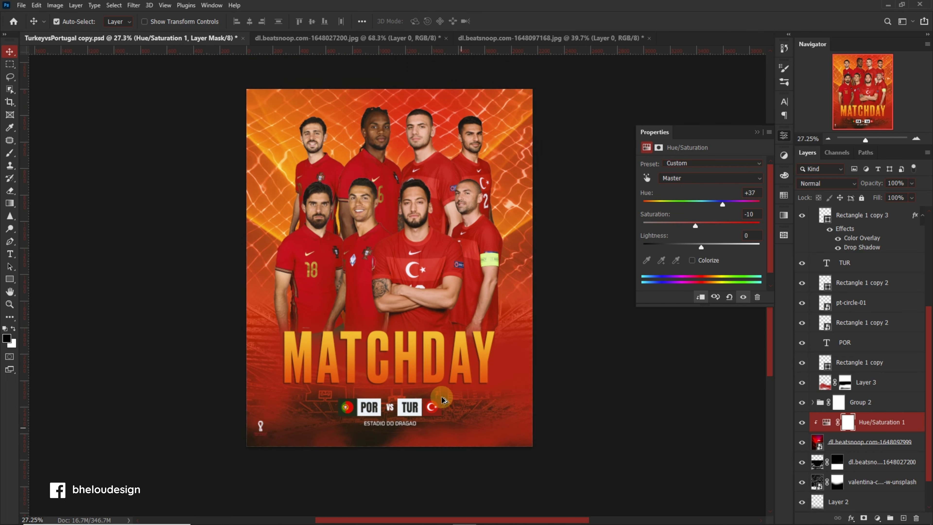
left_click_drag(456, 167, 516, 417)
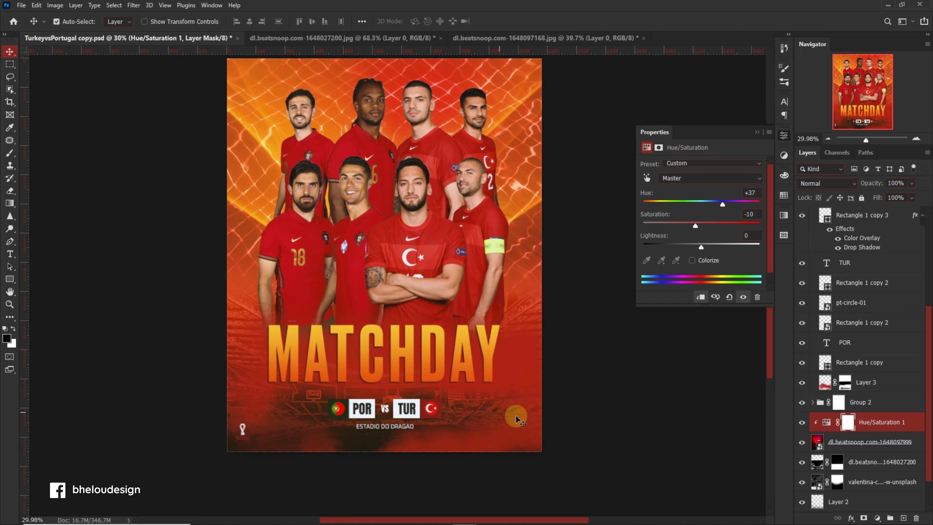
Step: Add a layer mask to the dl.beatsnoop overlay layer and set up a black/white brush
left_click(837, 445)
left_click(865, 518)
key("b")
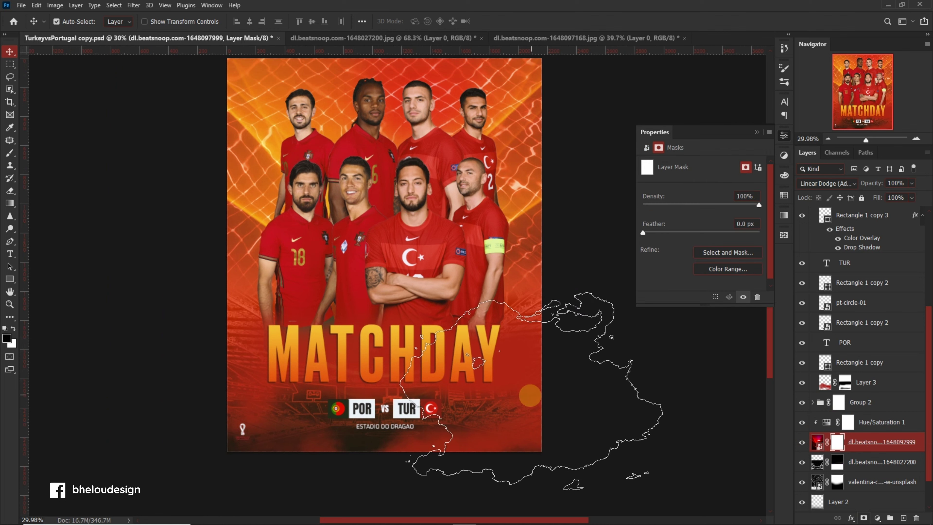
key("d")
scroll(378, 393, "down", 2)
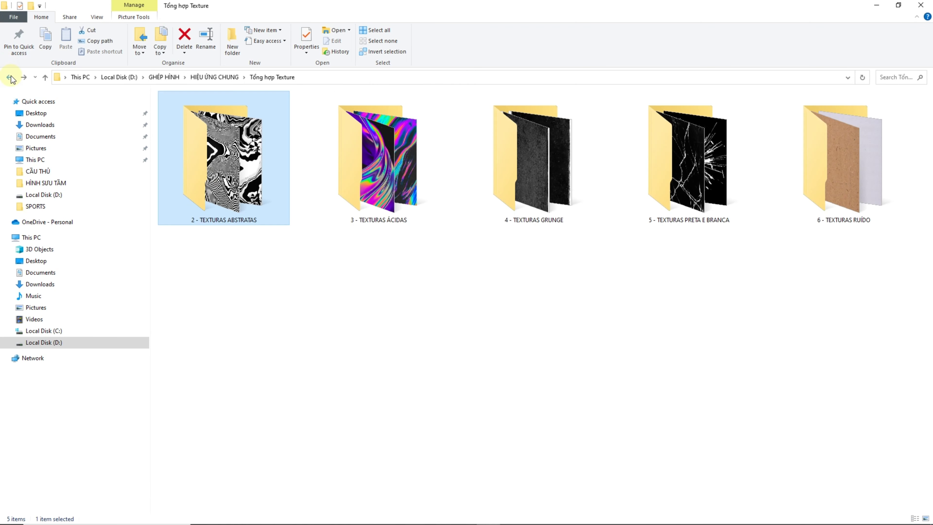
Step: Open the LỬA, ÁNH SÁNG,KHÓI,EFFECT TỪ THIÊN NHIÊN folder and drag Fire (3) onto Photoshop
left_click(10, 78)
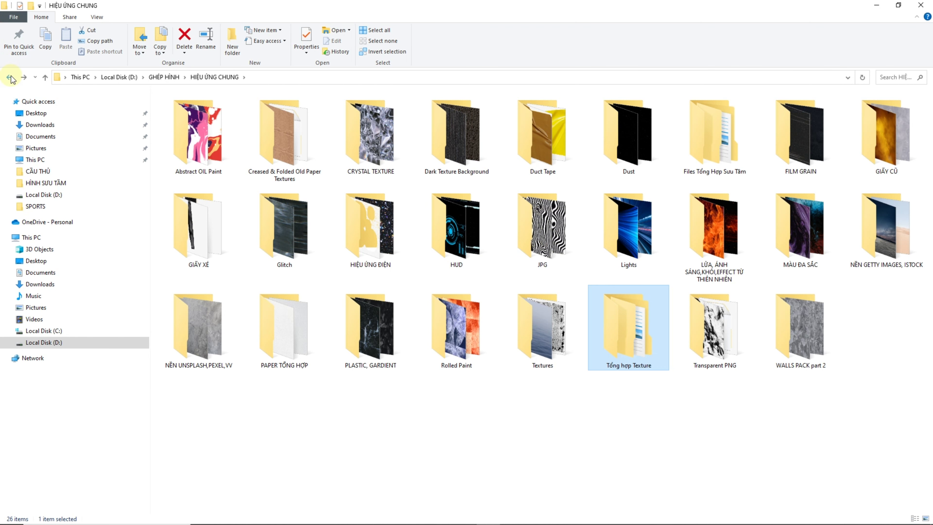
double_click(718, 220)
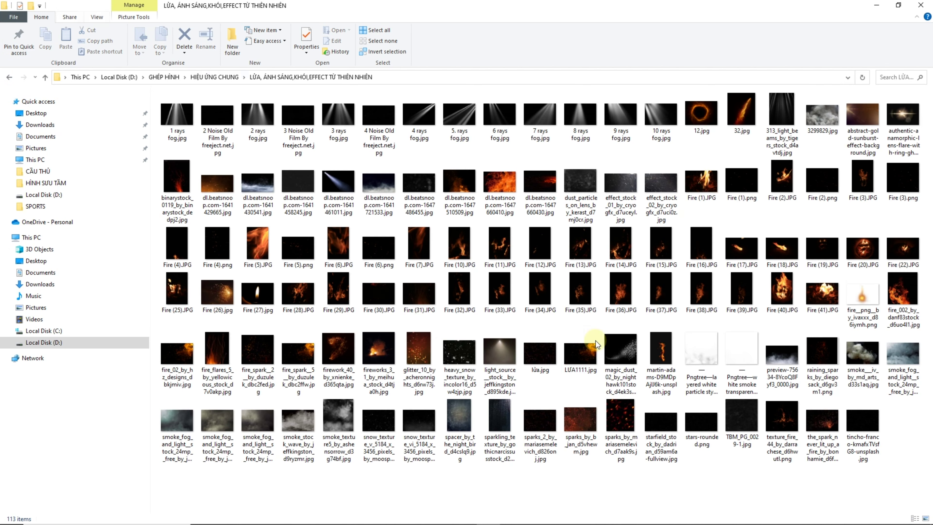
scroll(588, 348, "up", 1, "ctrl")
scroll(588, 342, "up", 1, "ctrl")
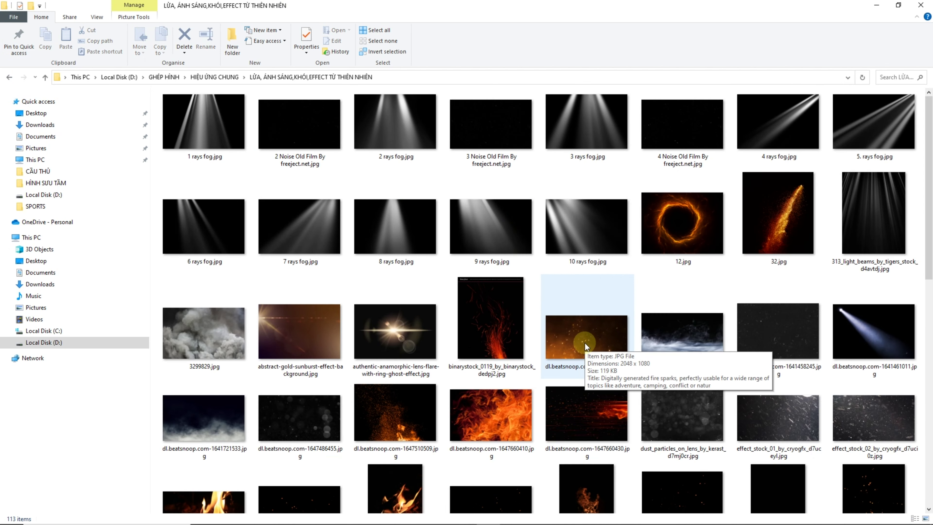
scroll(584, 342, "up", 1, "ctrl")
mouse_move(713, 292)
left_mouse_down()
mouse_move(472, 515)
mouse_move(378, 285)
left_mouse_up()
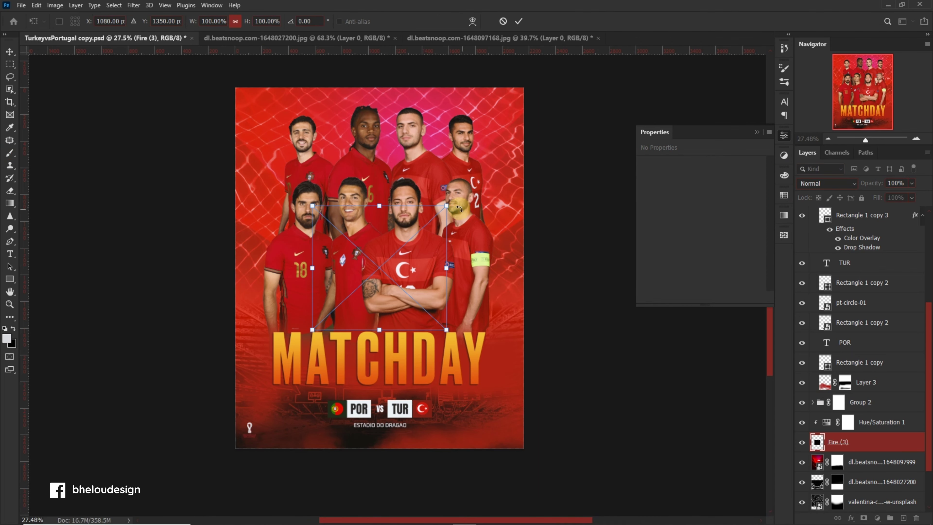
Step: Place the Fire (3) image, blend it in Screen mode and move it above Group 1
key("Return")
left_click_drag(889, 411, 891, 413)
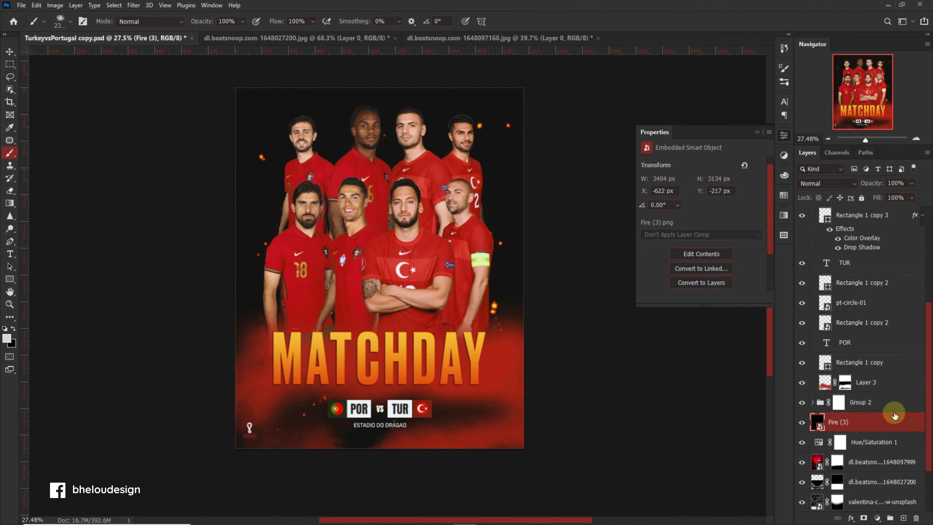
left_click(915, 427)
key("ctrl+alt+g")
left_click(856, 402)
left_click(826, 183)
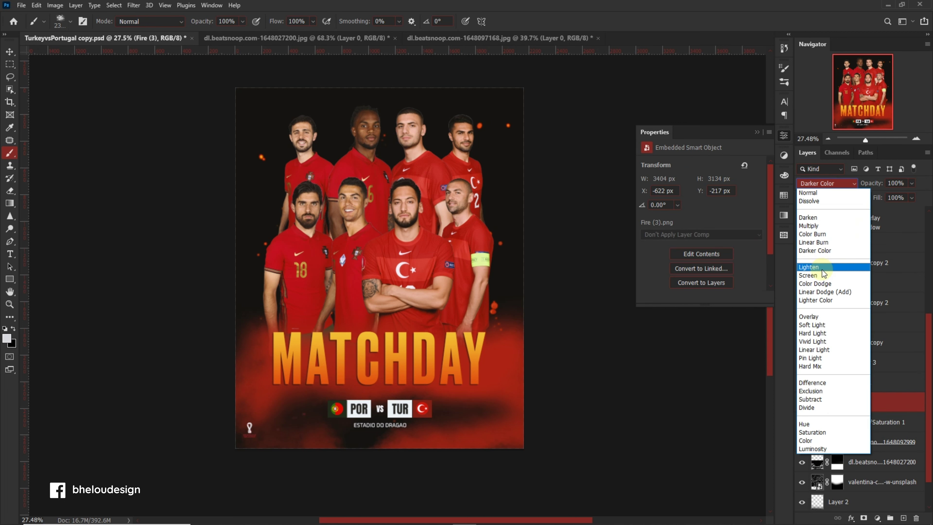
left_click(815, 274)
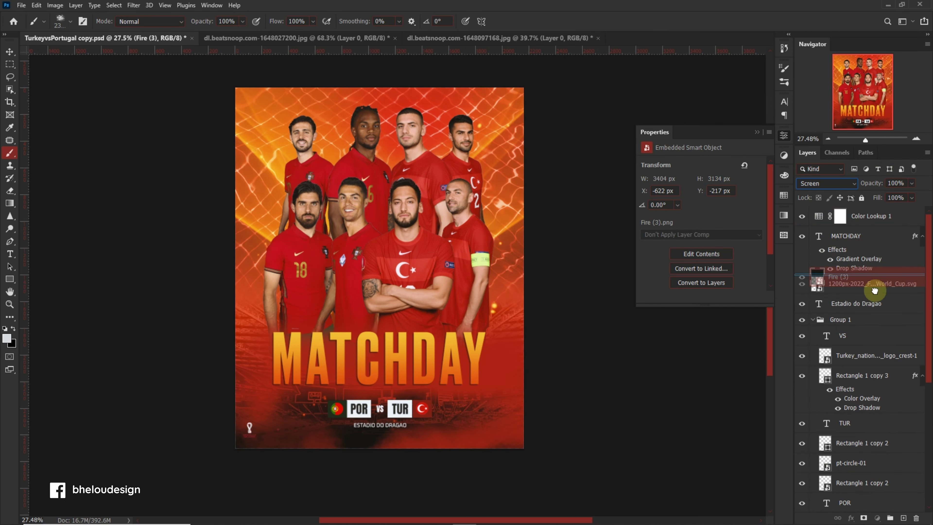
left_click_drag(881, 169, 845, 314)
Step: Enlarge the Fire (3) glow past the poster edges and reposition it
key("ctrl+t")
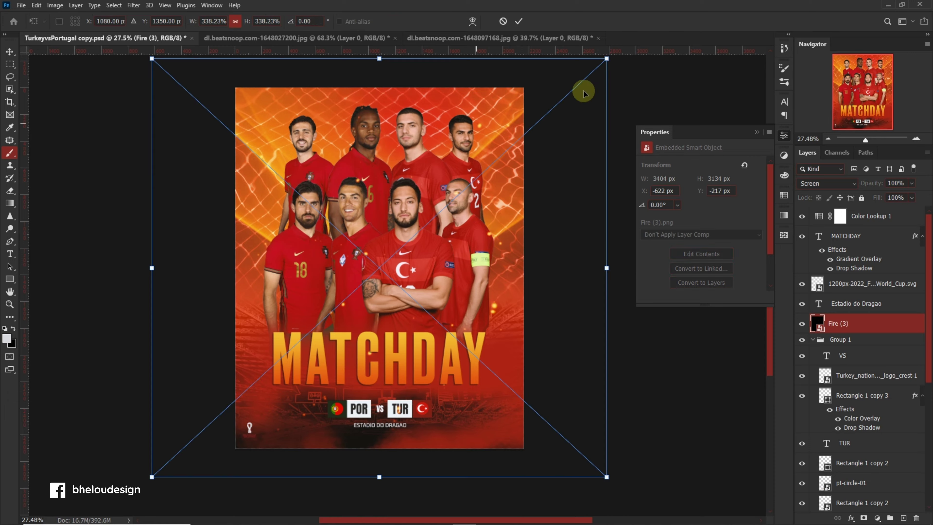
left_click_drag(584, 87, 639, 117)
mouse_move(420, 315)
left_mouse_down()
mouse_move(393, 313)
mouse_move(432, 283)
left_mouse_up()
key("Return")
key("b")
scroll(847, 343, "down", 3)
scroll(846, 343, "up", 3)
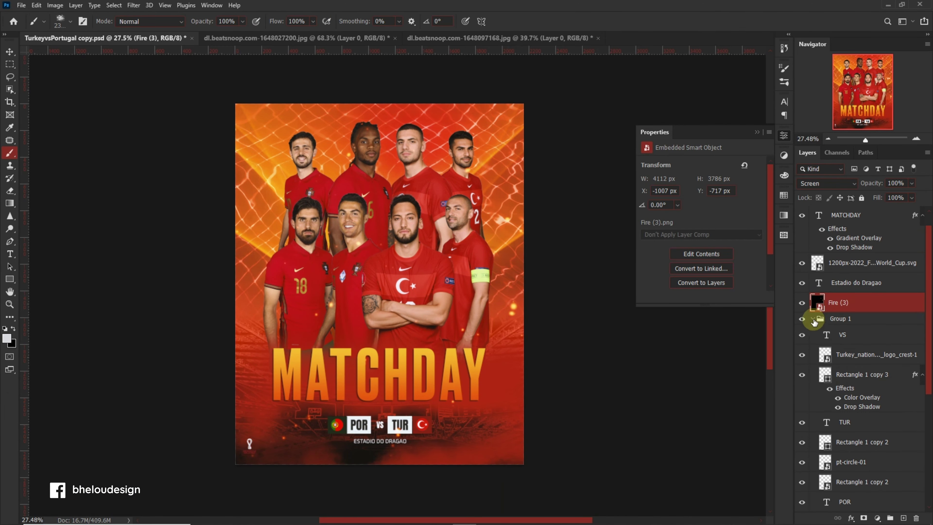
Step: Move Fire (3) among Group 2's player layers, then back out of the group
left_click(838, 335)
key("ctrl+t")
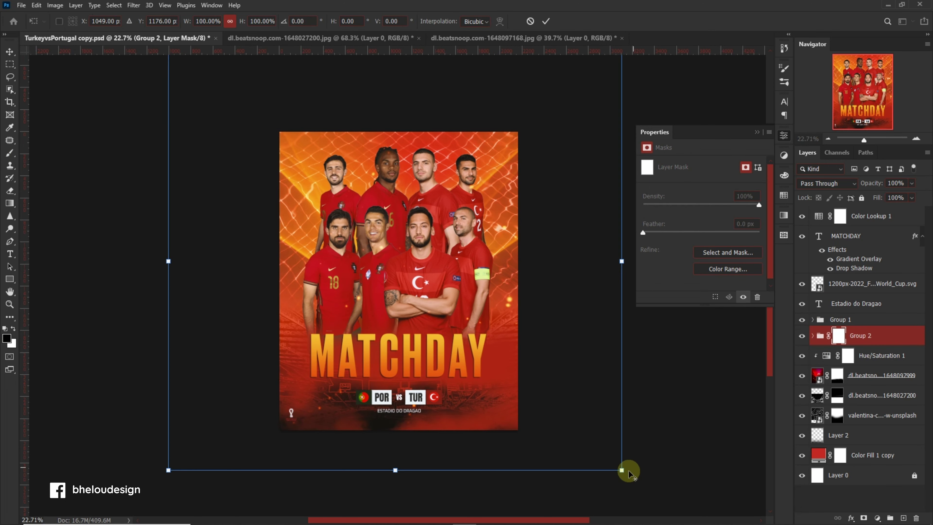
key("Escape")
left_click(812, 335)
scroll(881, 342, "down", 1)
left_click(875, 319)
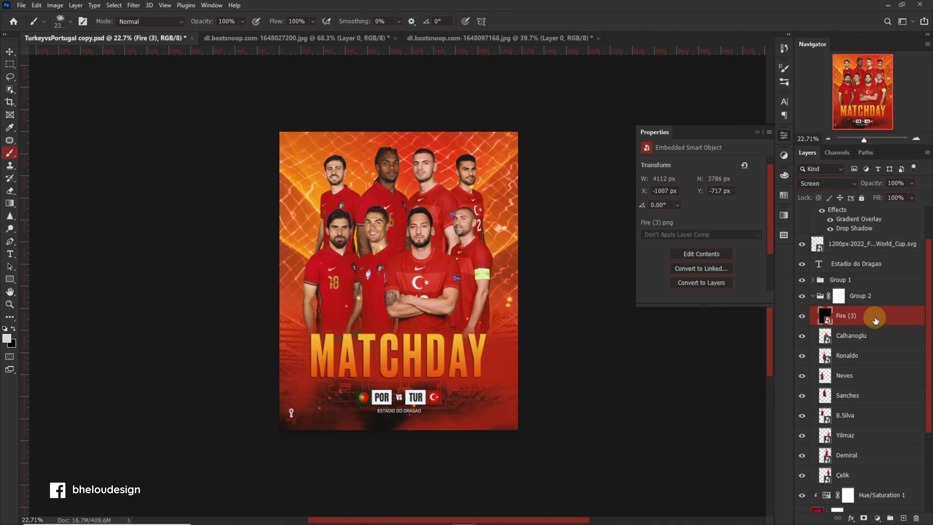
left_click_drag(875, 319, 885, 378)
left_click_drag(889, 442, 889, 444)
Step: Scale the Fire (3) glow up to fill the poster
key("v")
left_click(801, 355)
key("ctrl+t")
mouse_move(604, 475)
left_mouse_down()
mouse_move(541, 390)
mouse_move(568, 447)
mouse_move(548, 423)
mouse_move(595, 484)
left_mouse_up()
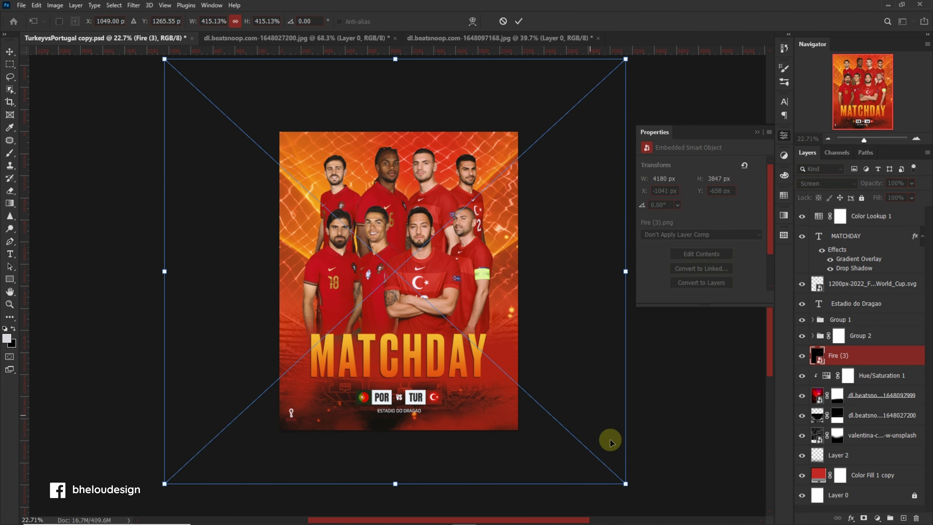
key("Return")
Step: Delete the Fire (3) layer and add a new empty Layer 4 in its place
key("Delete")
left_click(903, 517)
key("b")
left_click(61, 21)
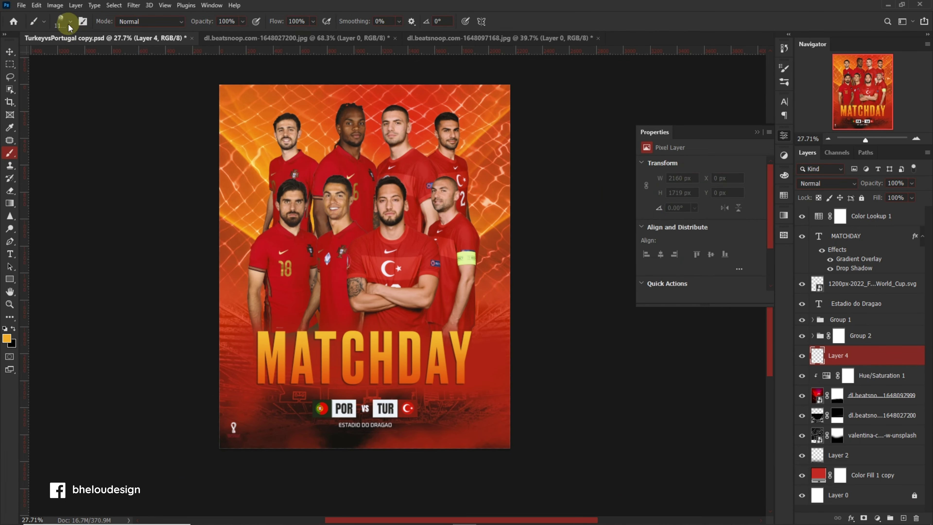
Step: Stamp an orange sparkle burst with a fireworks brush on Layer 4 and blend it in Screen
left_click(69, 21)
left_click(632, 23)
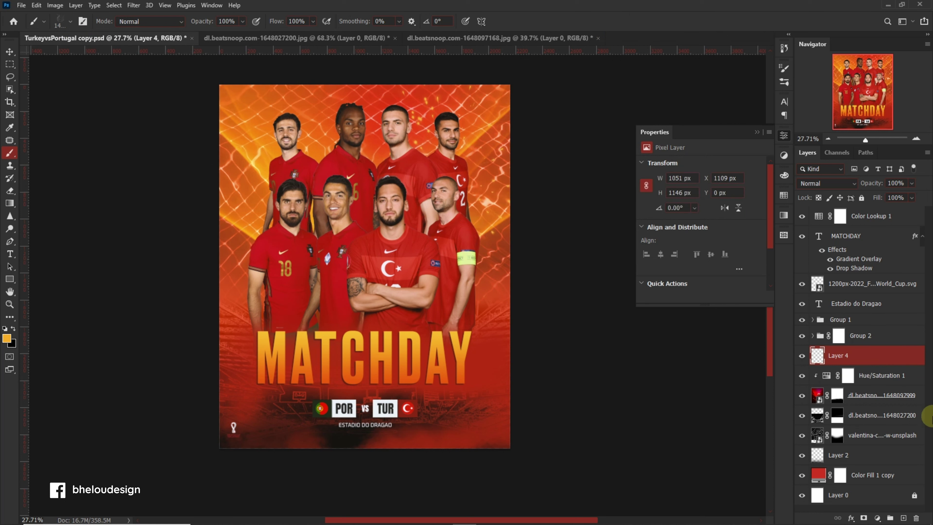
left_click(301, 258)
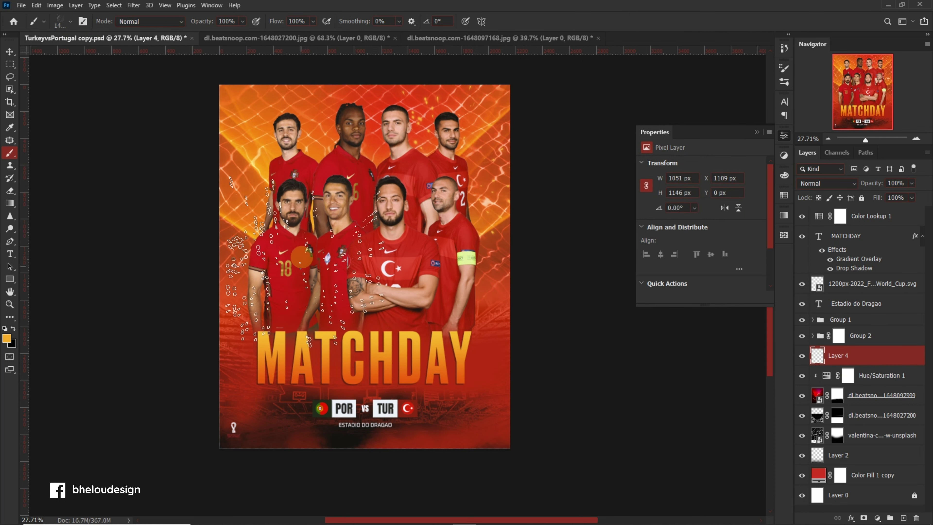
left_click(826, 183)
left_click(824, 266)
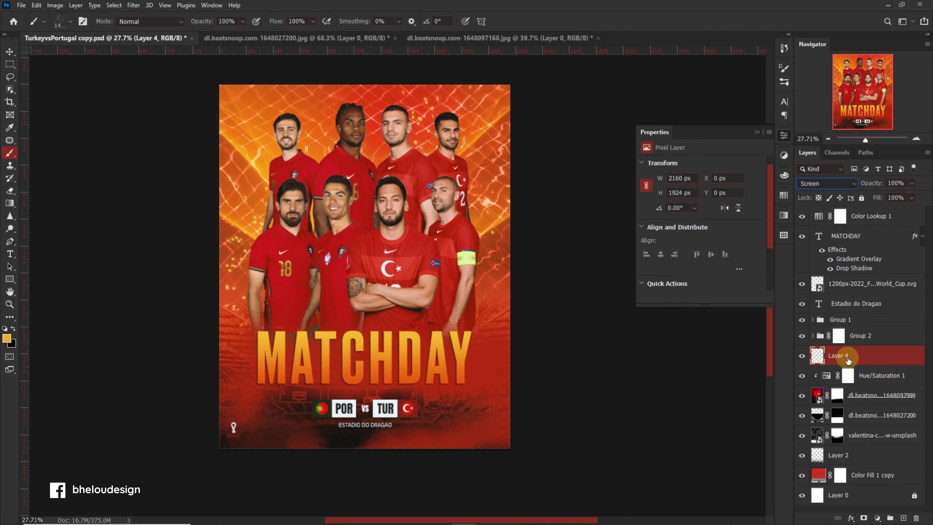
Step: Convert Layer 4 to a smart object and scale it to about 113%
right_click(804, 359)
left_click(570, 221)
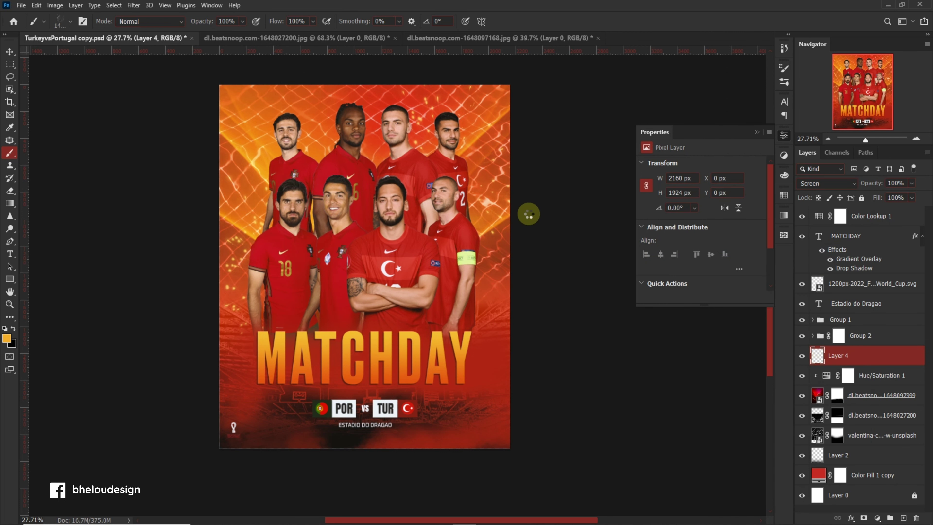
key("ctrl+t")
left_click_drag(510, 343, 550, 355)
key("Return")
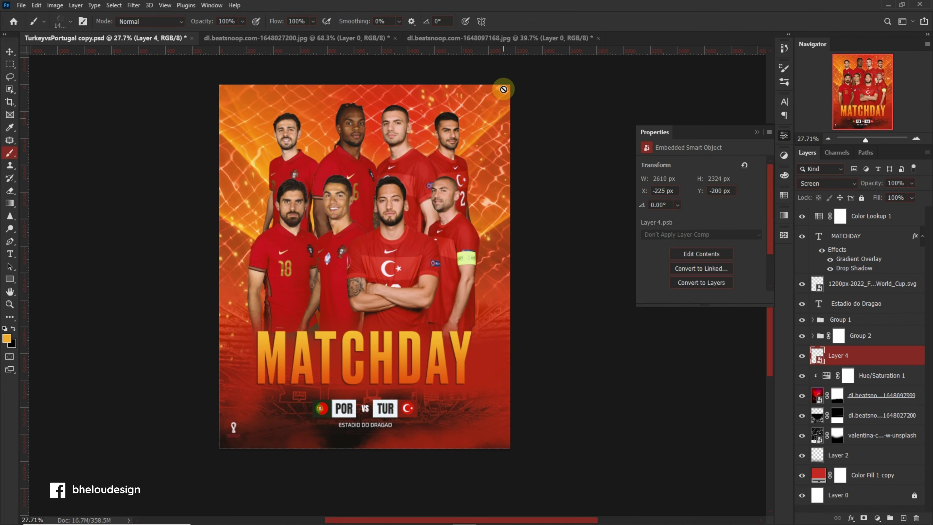
scroll(503, 90, "up", 5)
scroll(404, 121, "down", 4)
scroll(392, 128, "down", 1)
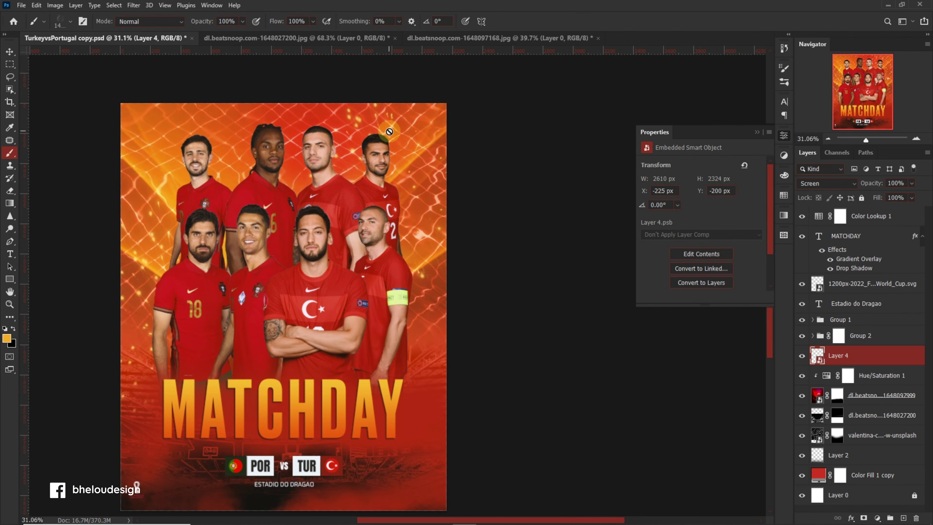
Step: Rename Group 2 to FOOTBALL PLAYERS and add a new empty Layer 5
double_click(869, 337)
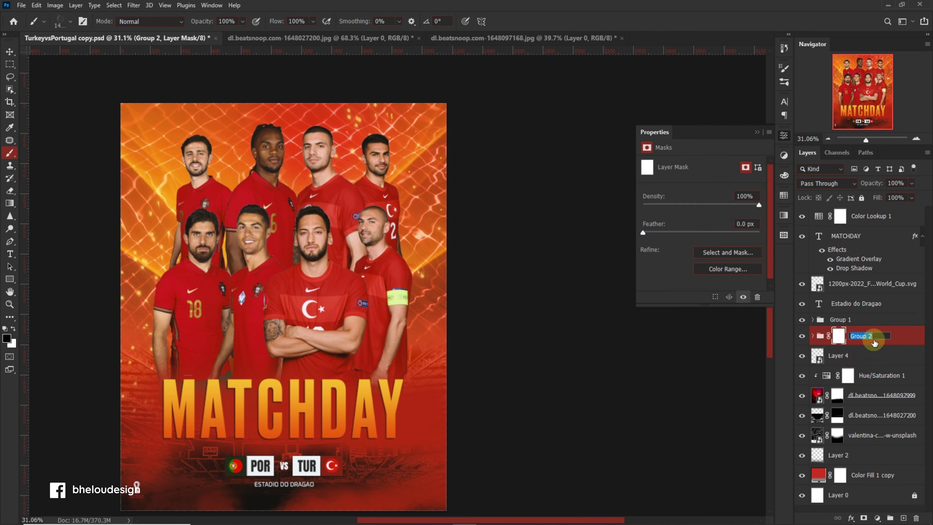
type("FOOTBALL PLAYERS")
key("Return")
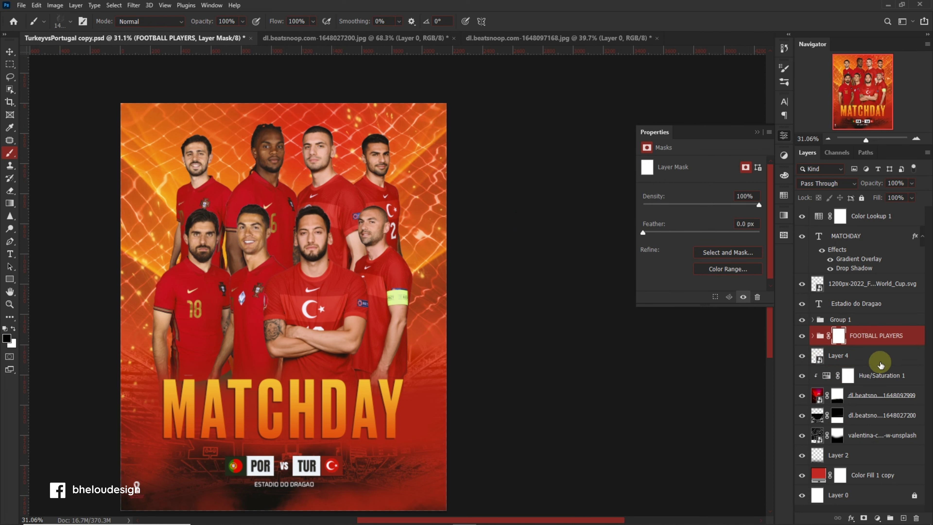
left_click(841, 355)
Step: Paint an orange glow along the poster's sides with a soft round brush
left_click(903, 517)
left_click(70, 21)
scroll(309, 220, "up", 5)
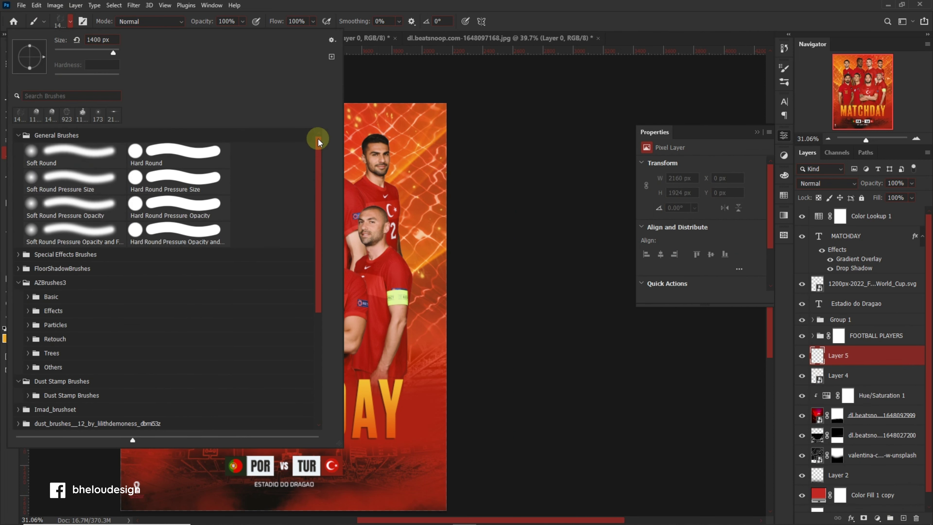
left_click(579, 67)
scroll(579, 66, "down", 1)
scroll(279, 330, "left", 2)
scroll(321, 325, "left", 2)
left_click_drag(224, 304, 408, 345)
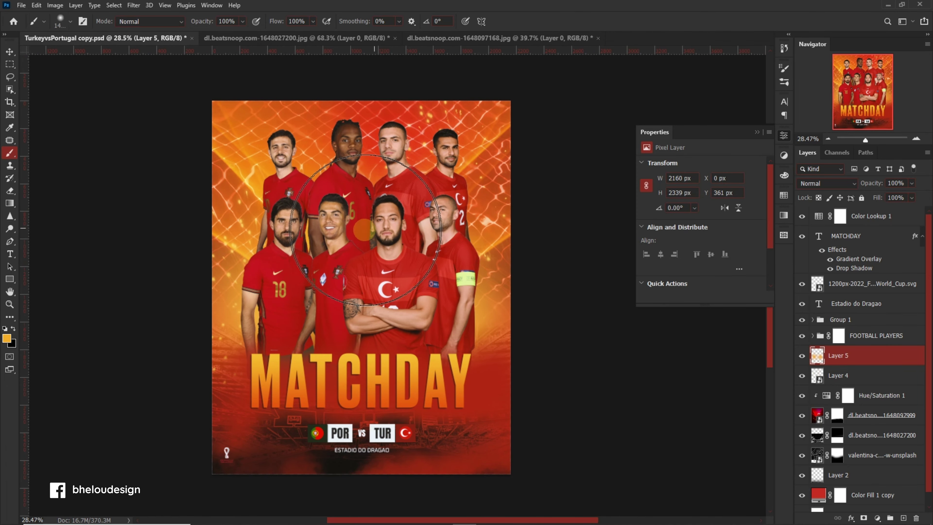
left_click_drag(365, 230, 381, 268)
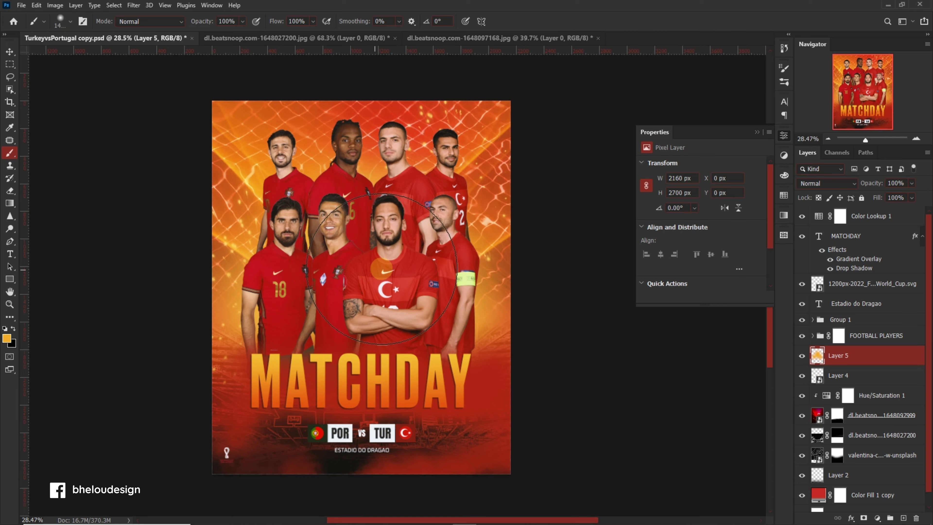
scroll(382, 268, "down", 1)
Step: Set the glow layer to Hard Light and enlarge it to about 113%
left_click(827, 183)
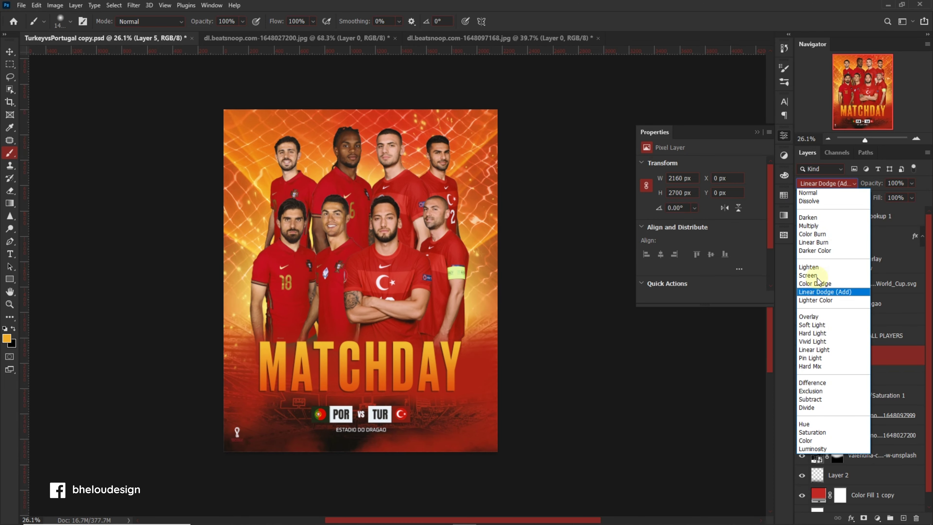
left_click(812, 333)
scroll(466, 315, "down", 1)
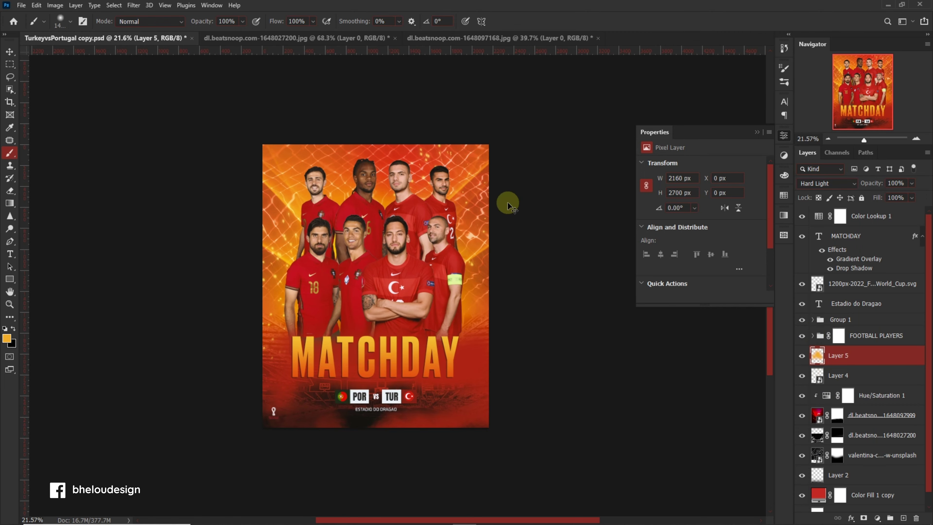
key("ctrl+t")
mouse_move(488, 144)
left_mouse_down()
mouse_move(591, 137)
mouse_move(553, 167)
left_mouse_up()
key("Return")
scroll(445, 387, "up", 1)
scroll(445, 387, "up", 1)
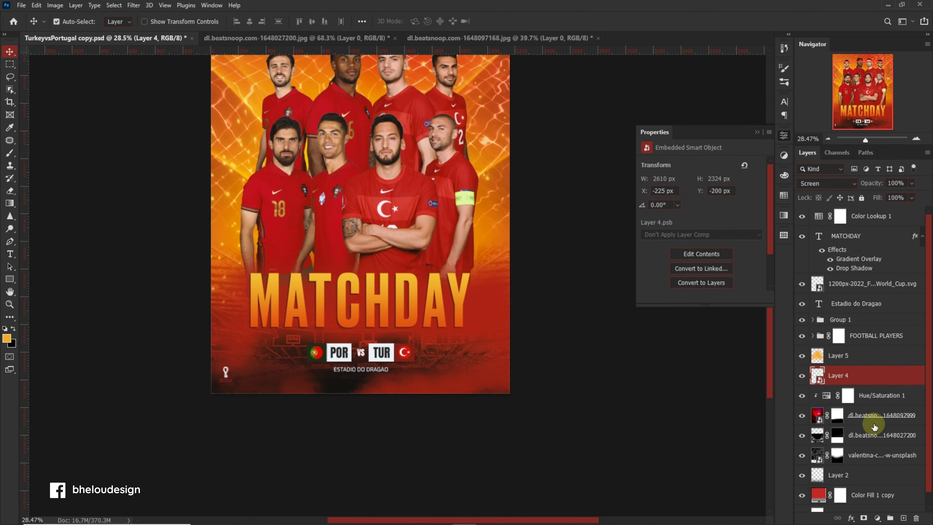
Step: Hide Layer 3 and select the Rectangle 1 copy layer
scroll(551, 396, "up", 1)
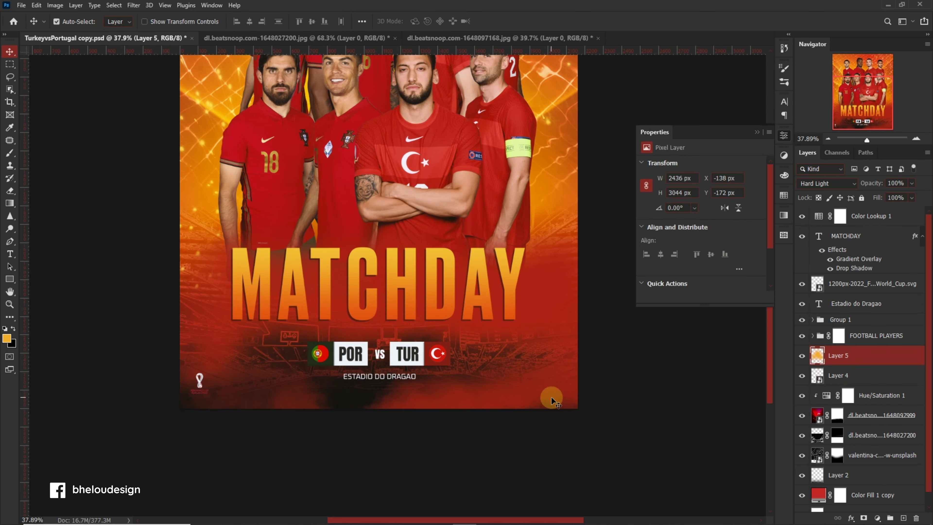
left_click(552, 395)
left_click(801, 302)
scroll(360, 359, "down", 2)
scroll(359, 359, "up", 3)
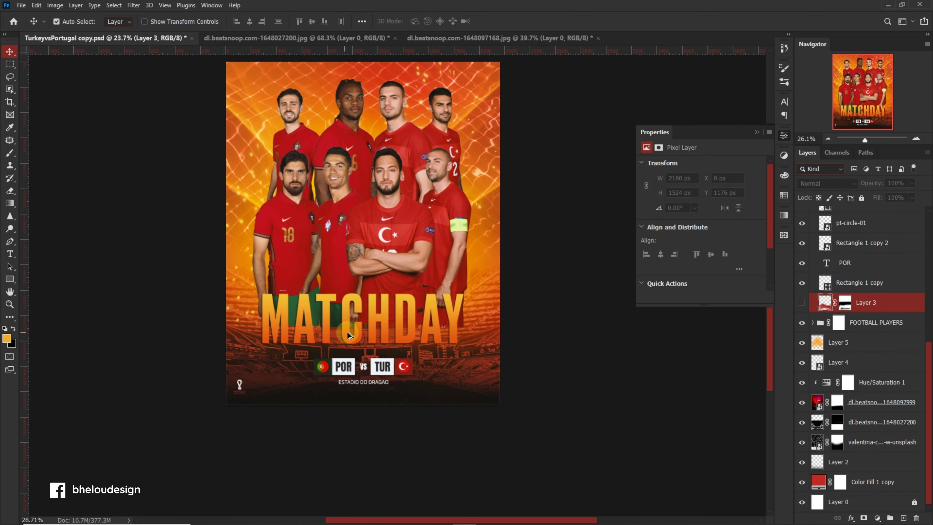
left_click(863, 285)
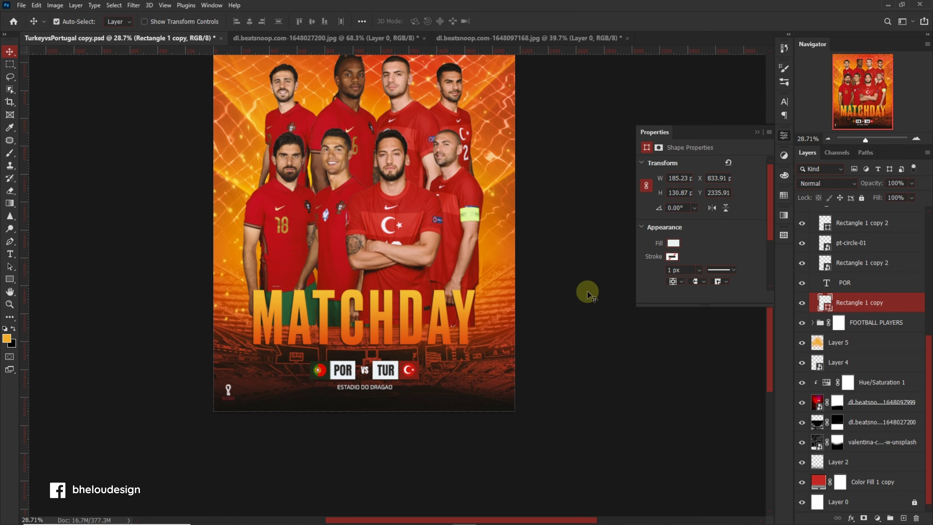
scroll(306, 444, "up", 2)
left_click_drag(270, 455, 405, 303)
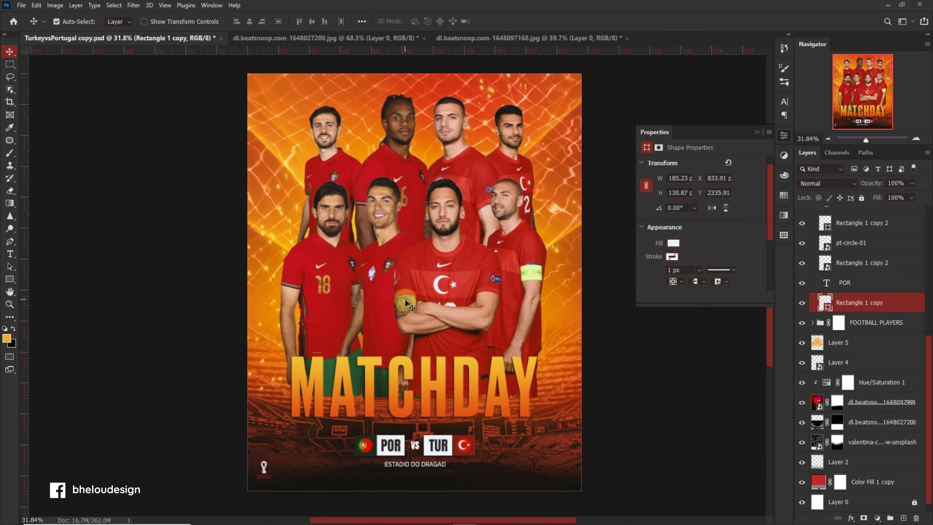
Step: Save, then group grunge (4) through Color Fill 1 copy into a group named BG
key("ctrl+s")
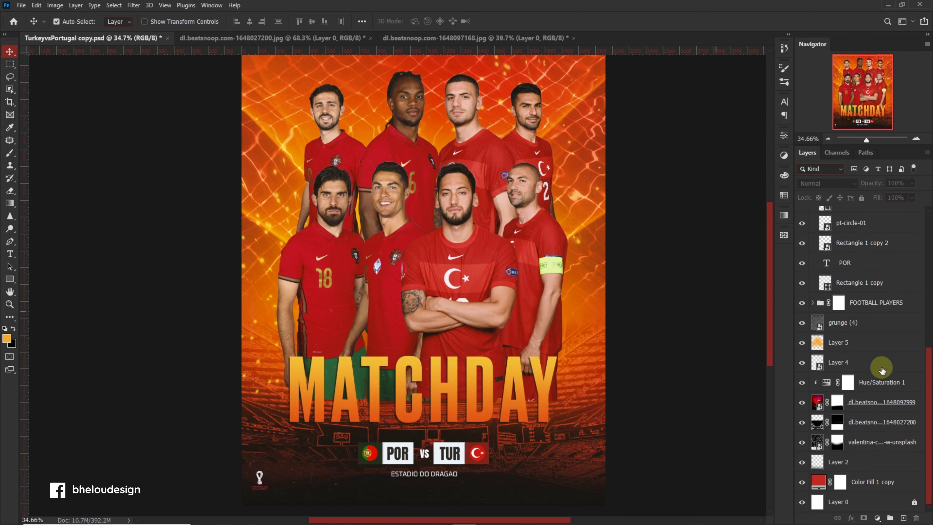
left_click(884, 308)
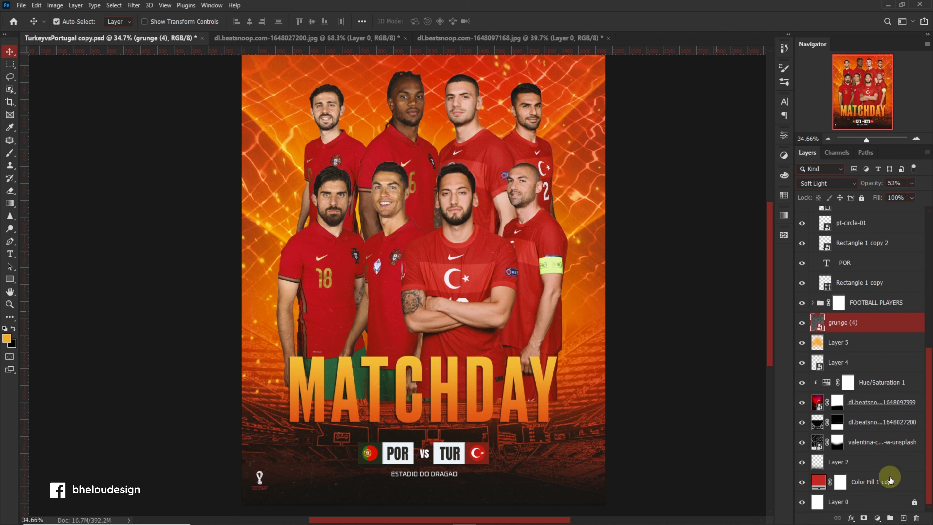
left_click(883, 480, "shift")
key("ctrl+g")
type("BG")
key("Return")
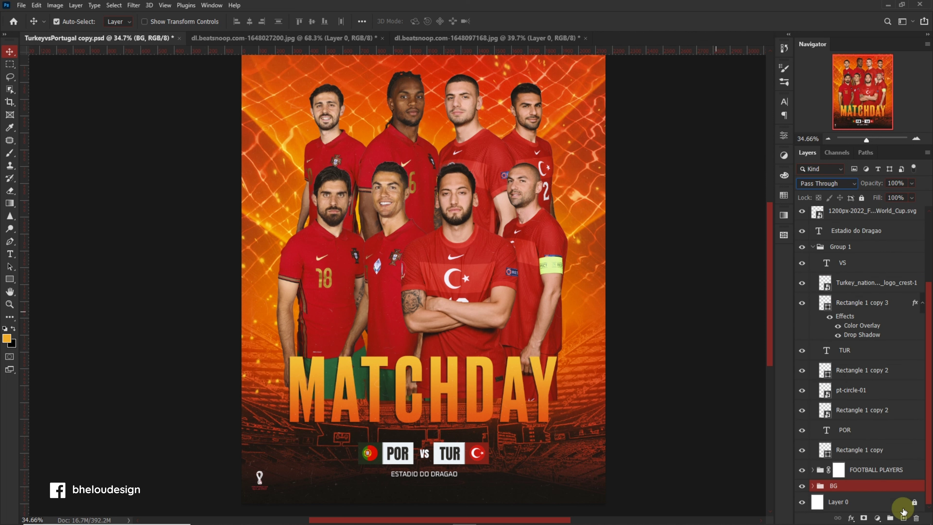
left_click(903, 511)
Step: Choose cloud brush 4963 from the Brush mây 1 folder
key("b")
left_click(70, 21)
scroll(124, 291, "down", 3)
scroll(128, 292, "down", 2)
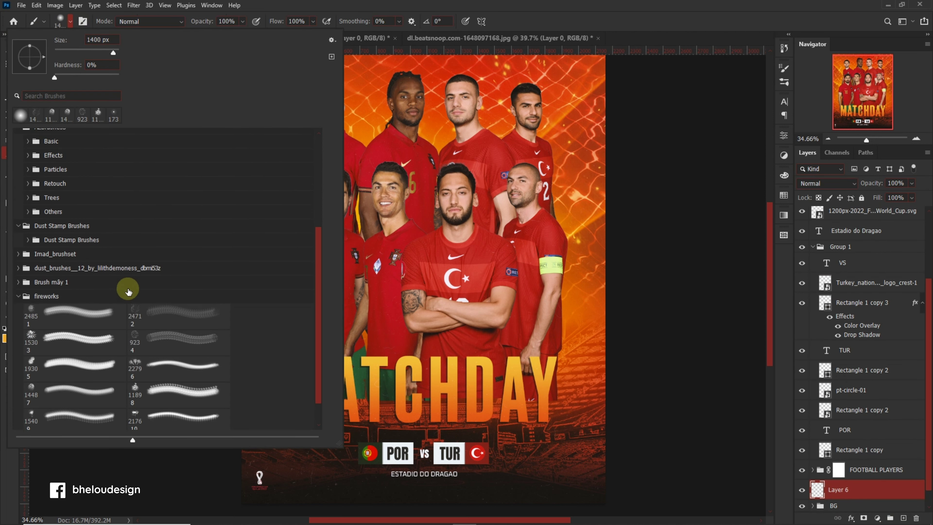
scroll(128, 291, "down", 2)
left_click(16, 266)
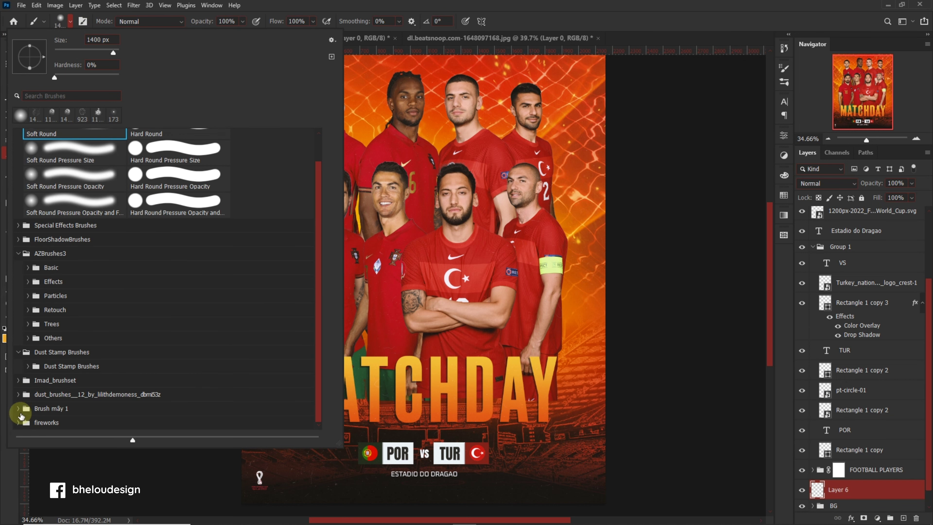
left_click(18, 408)
scroll(17, 386, "down", 6)
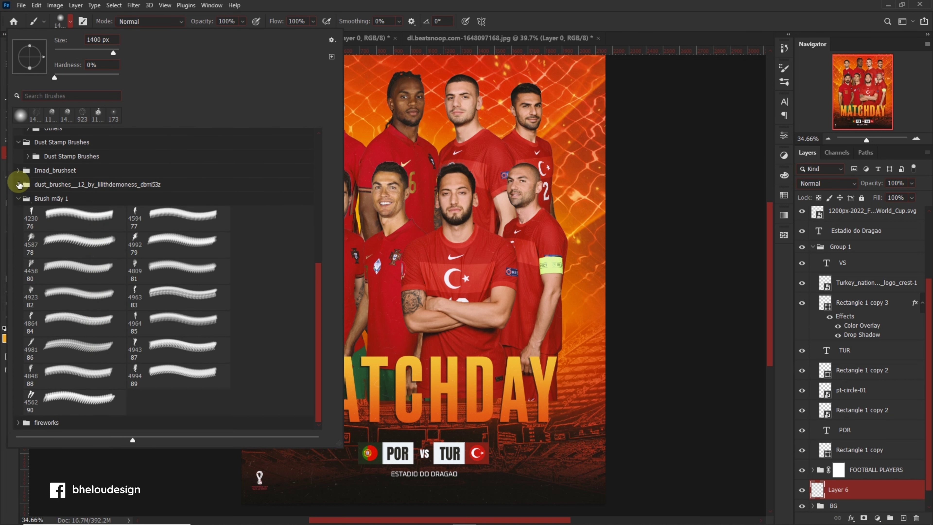
double_click(162, 300)
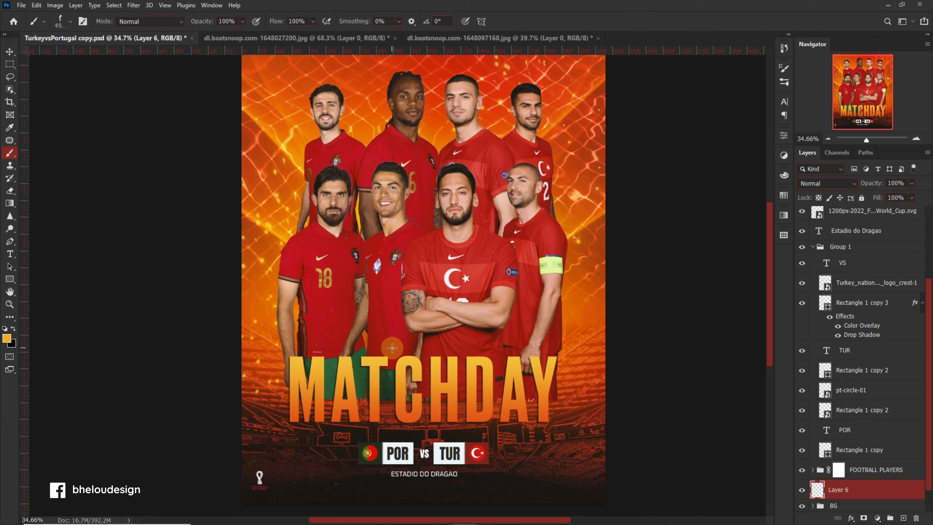
Step: Rotate the brush tip to 90°, stamp orange smoke, and move Layer 6 above FOOTBALL PLAYERS
left_click(82, 20)
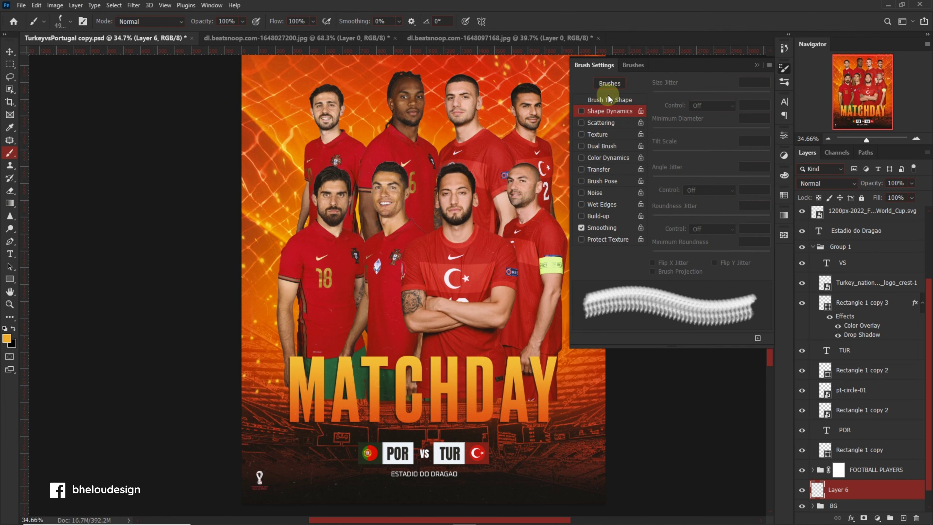
left_click(608, 98)
left_click_drag(758, 188, 747, 170)
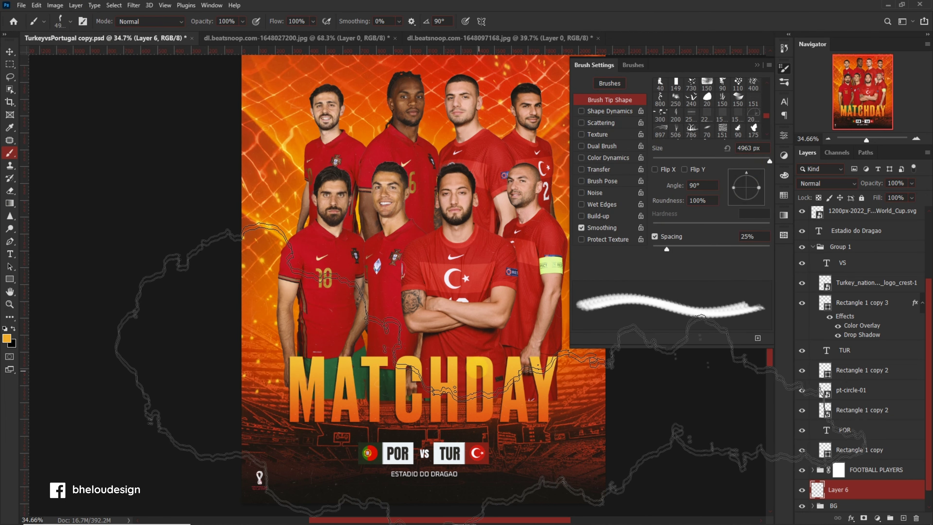
left_click(783, 68)
key("bracketleft")
key("bracketleft")
key("bracketleft")
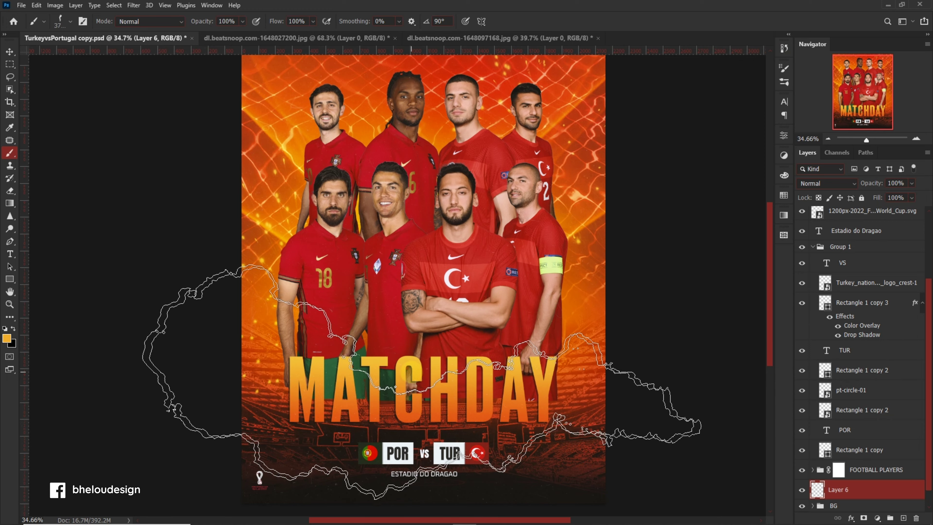
left_click(423, 382)
key("bracketleft")
key("bracketleft")
key("bracketleft")
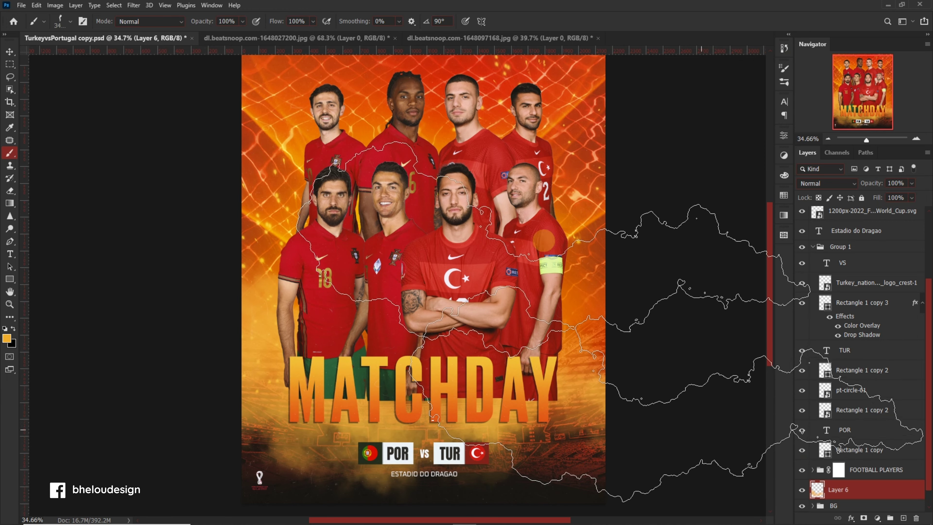
left_click_drag(845, 489, 856, 460)
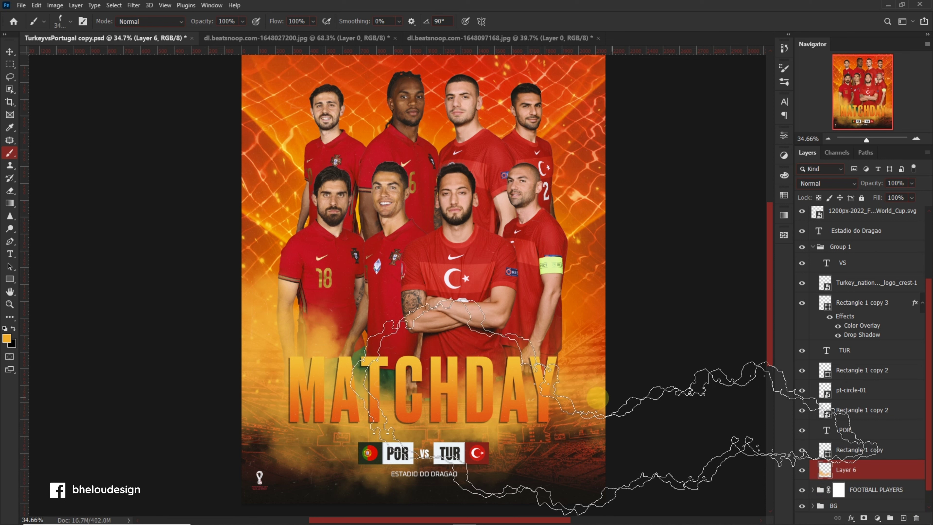
Step: Add a new Layer 7 and set the foreground colour to red sampled from the poster
key("ctrl+shift+alt+n")
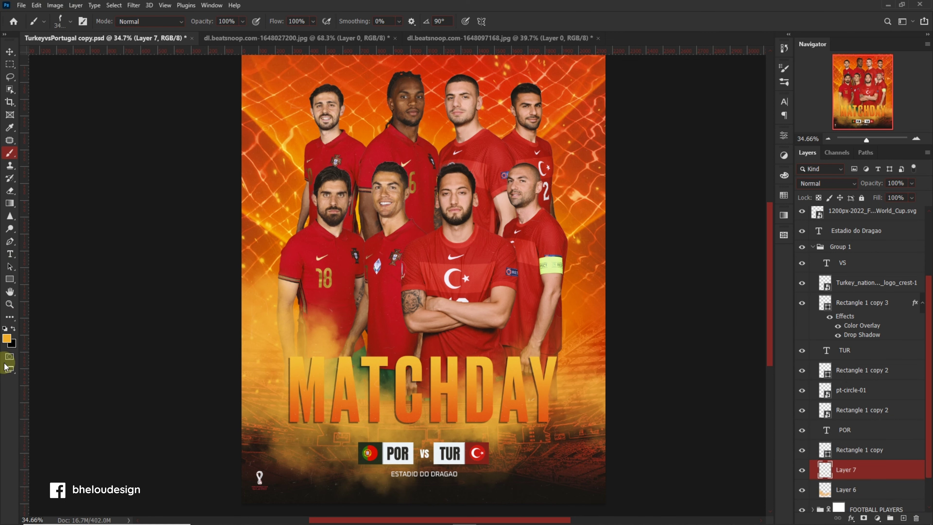
left_click(6, 338)
left_click(357, 147)
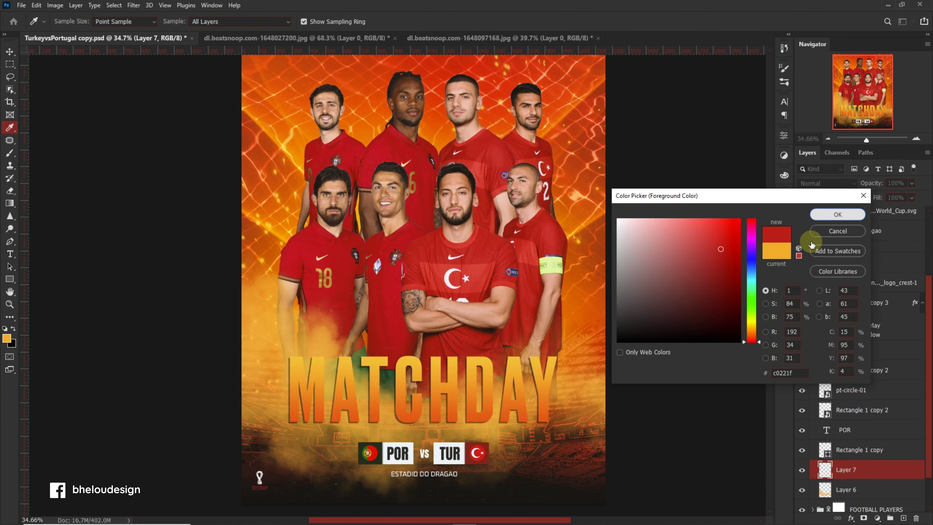
left_click(837, 214)
key("b")
Step: Rotate the smoke brush tip to -83° in Brush Settings
left_click(81, 21)
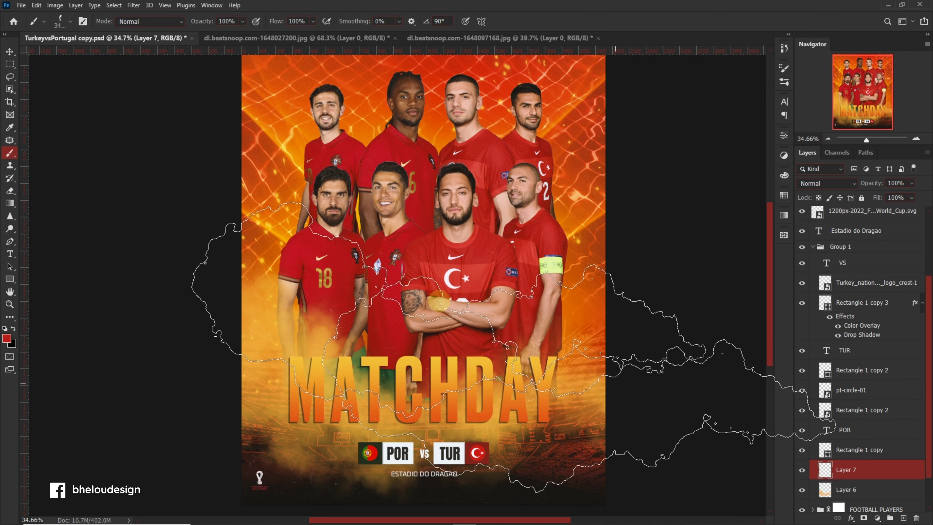
left_click(749, 178)
left_click_drag(742, 207, 748, 208)
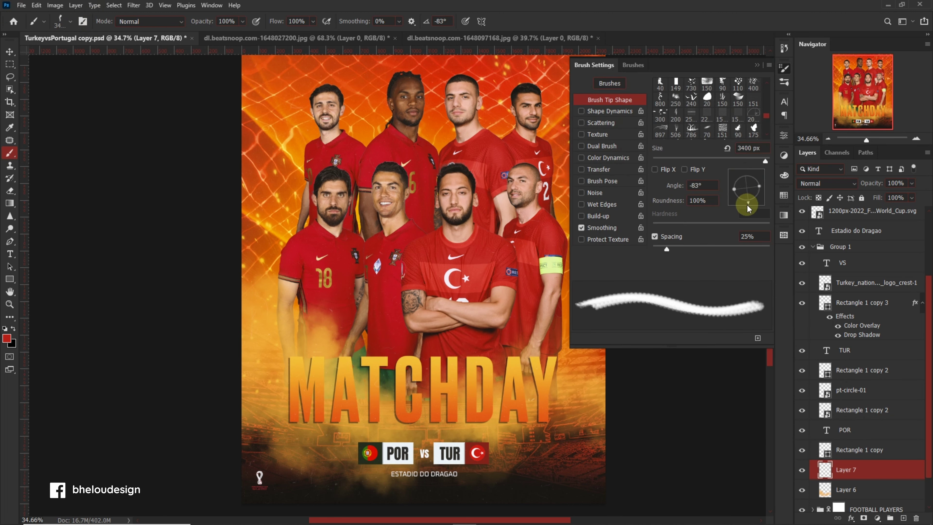
key("F5")
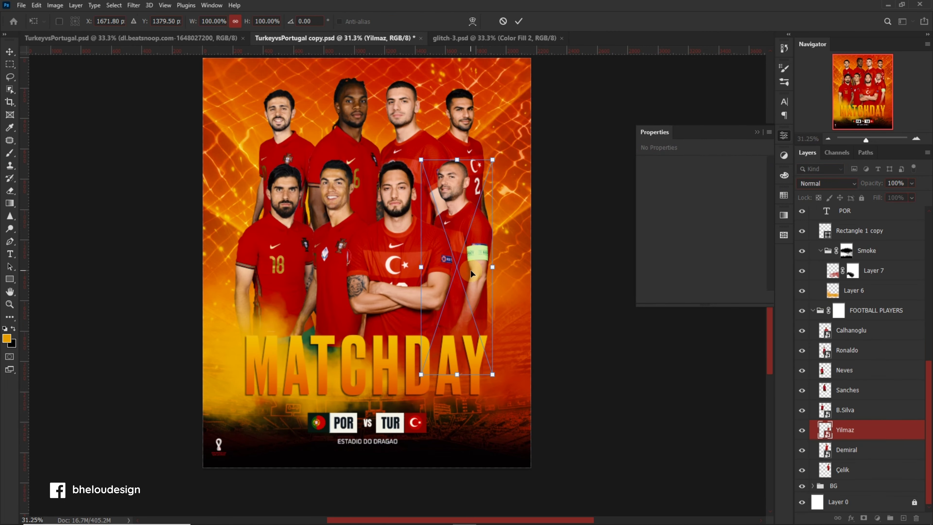
Step: Apply the Yilmaz cutout transform and select the FOOTBALL PLAYERS group mask for brushing
key("Return")
left_click(838, 309)
scroll(491, 415, "up", 3)
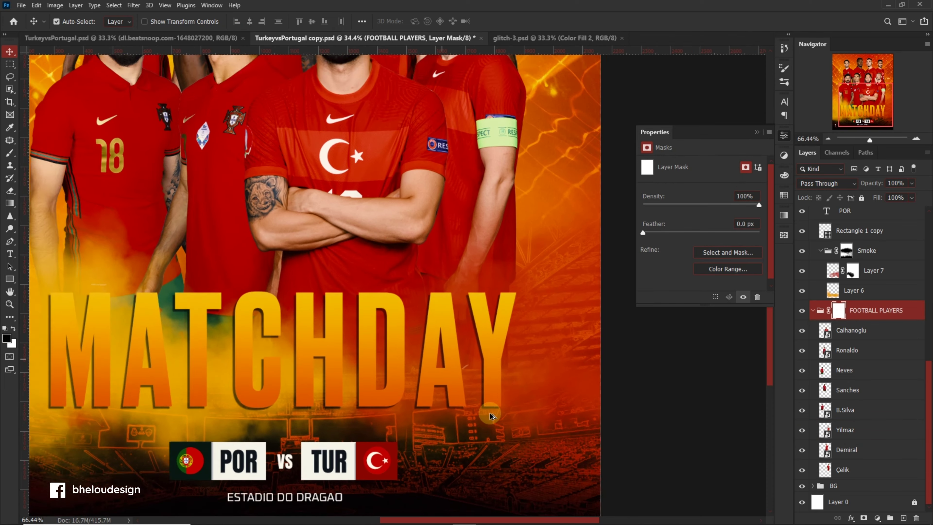
key("b")
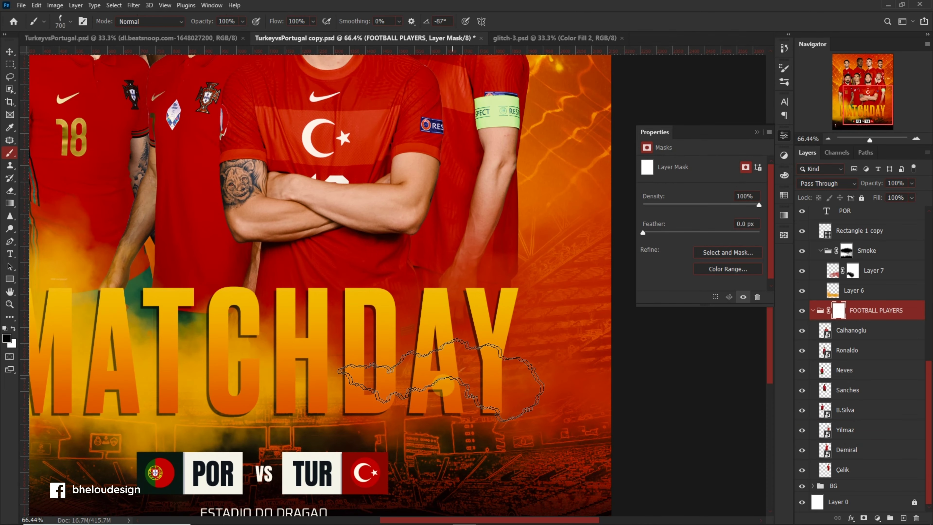
scroll(442, 384, "down", 2)
scroll(417, 402, "down", 1)
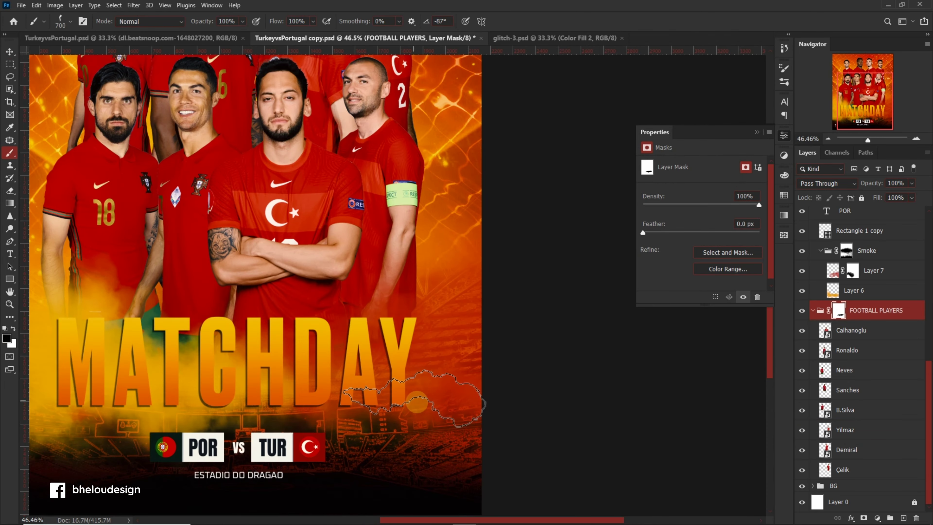
scroll(417, 403, "down", 1)
Step: Duplicate the orange smoke Layer 6 and shift the copy right, checking Layer 7's visibility
left_click(854, 290)
key("v")
key("ctrl+t")
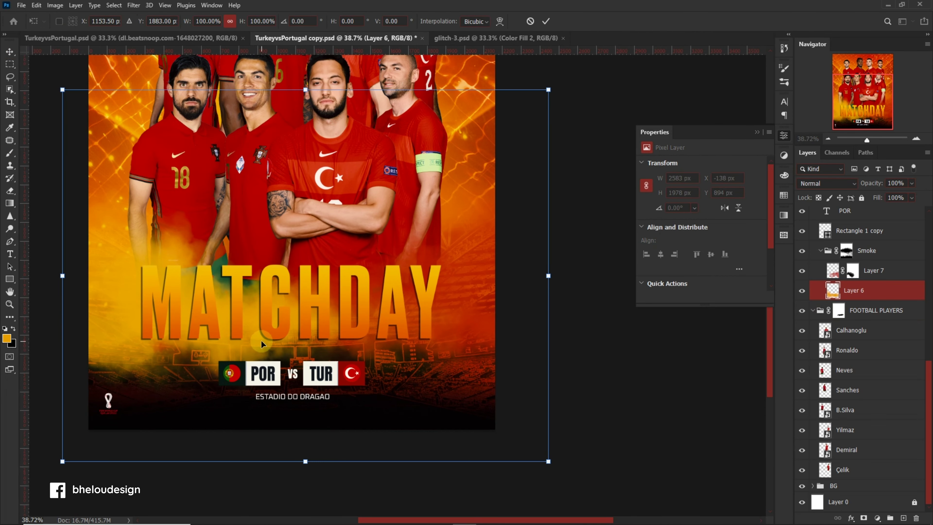
left_click_drag(261, 344, 479, 364)
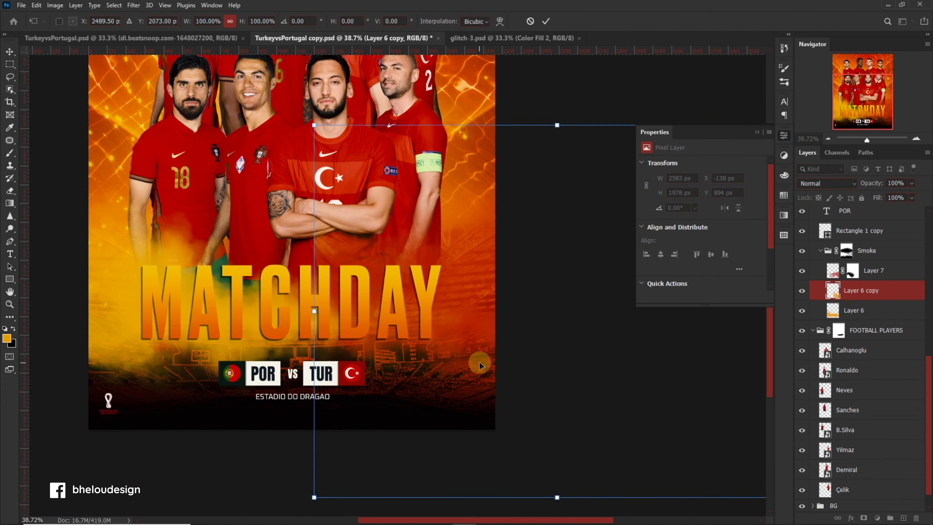
key("Return")
left_click(801, 270)
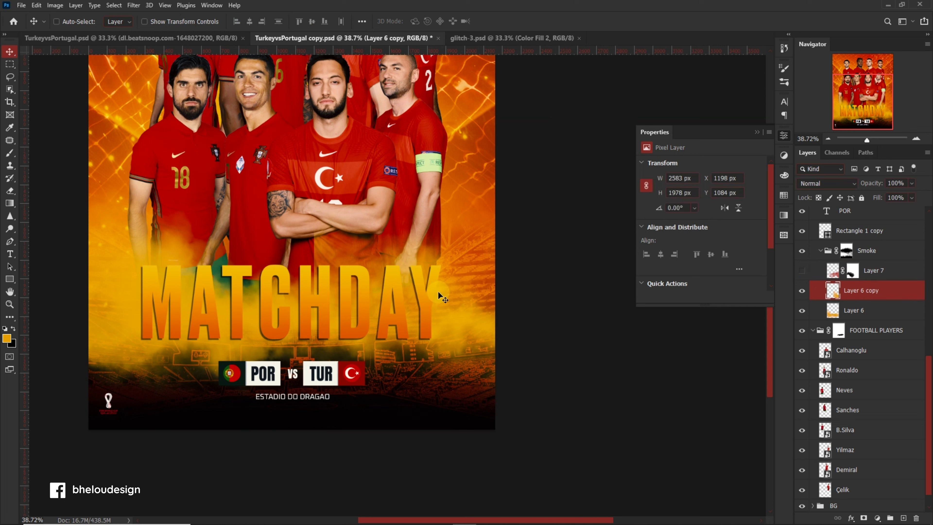
left_click_drag(440, 296, 511, 330)
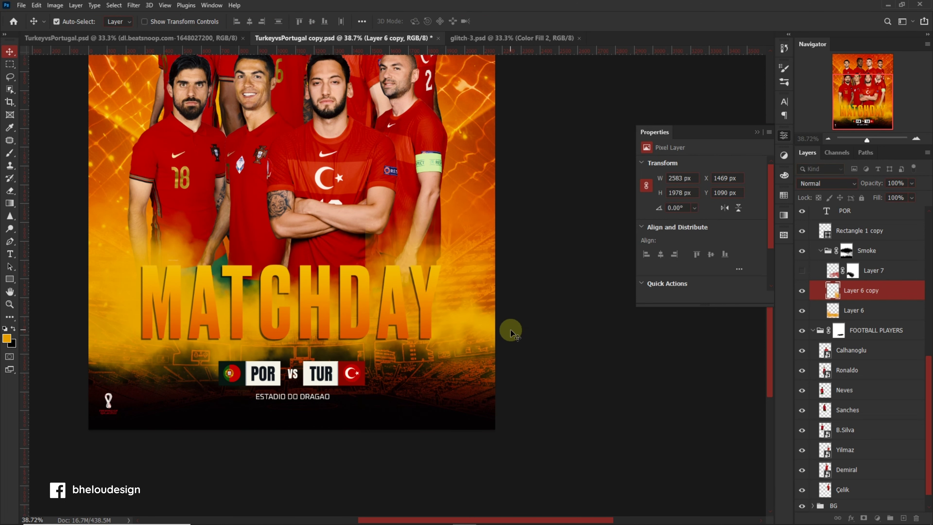
scroll(441, 297, "down", 2)
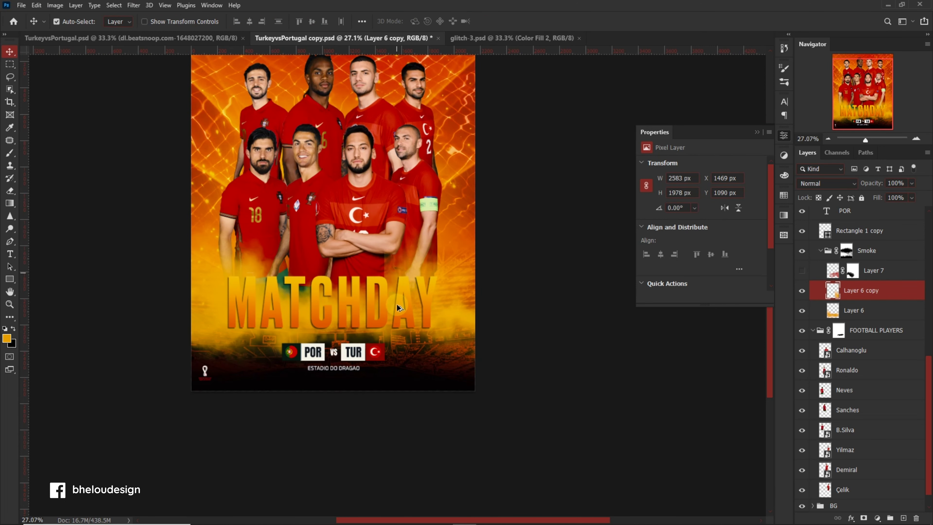
scroll(399, 308, "up", 3)
left_click(802, 270)
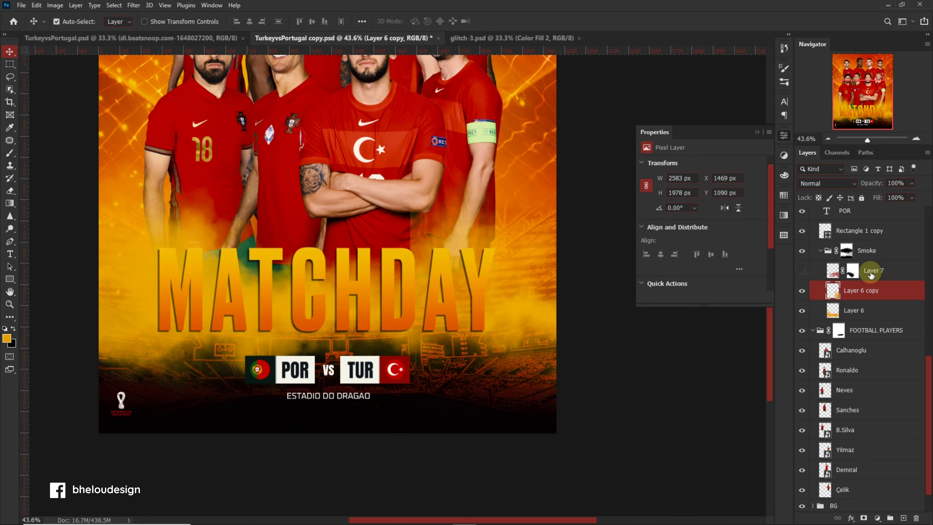
Step: Delete Layer 7 and set the ESTADIO DO DRAGAO text tracking to 0
left_click(870, 275)
key("Delete")
scroll(235, 409, "up", 4)
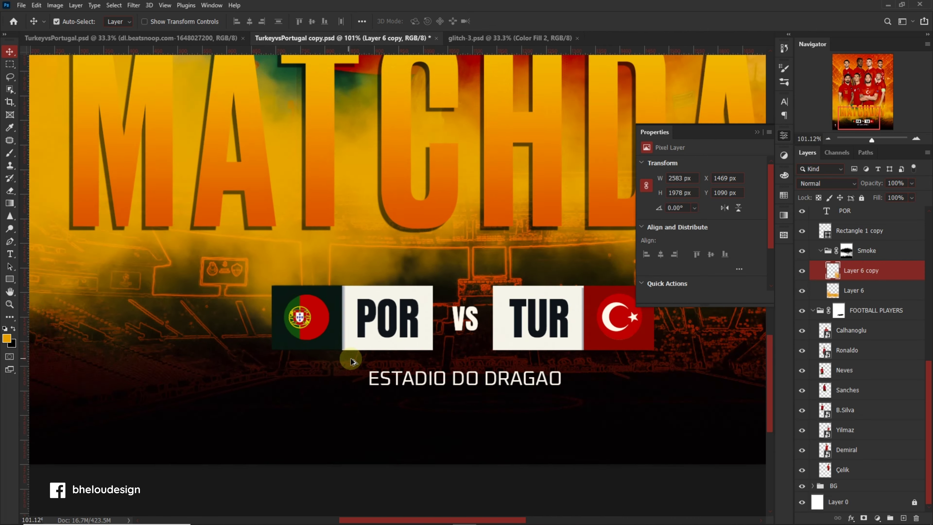
scroll(351, 360, "down", 5)
scroll(437, 371, "up", 3)
left_click(437, 369)
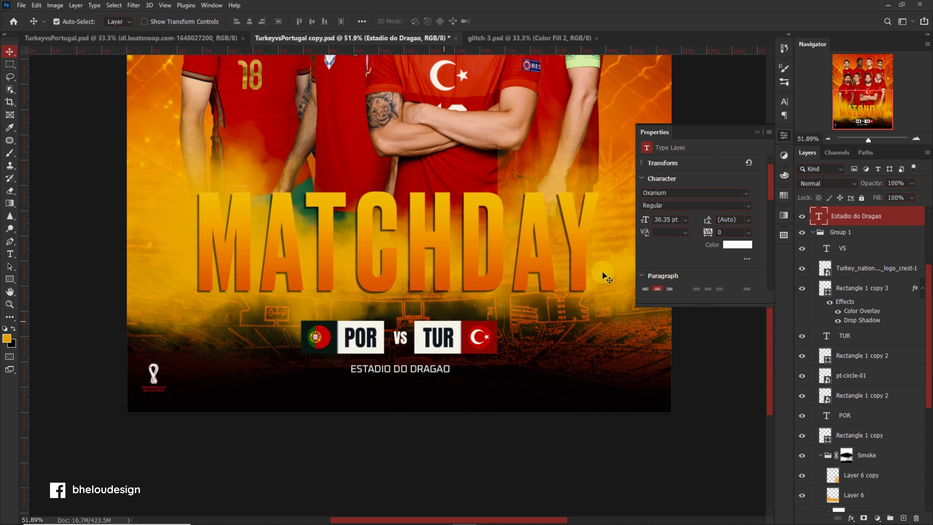
left_click_drag(712, 234, 471, 410)
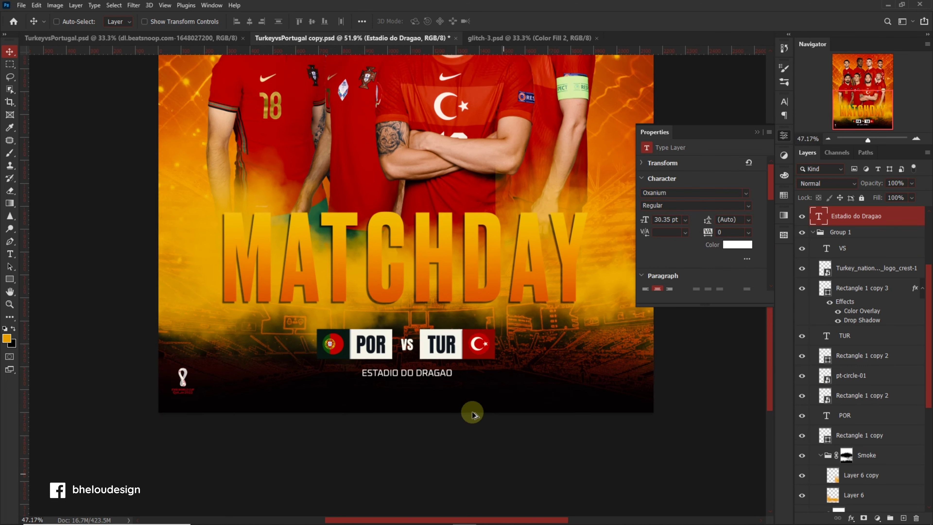
scroll(472, 410, "down", 3)
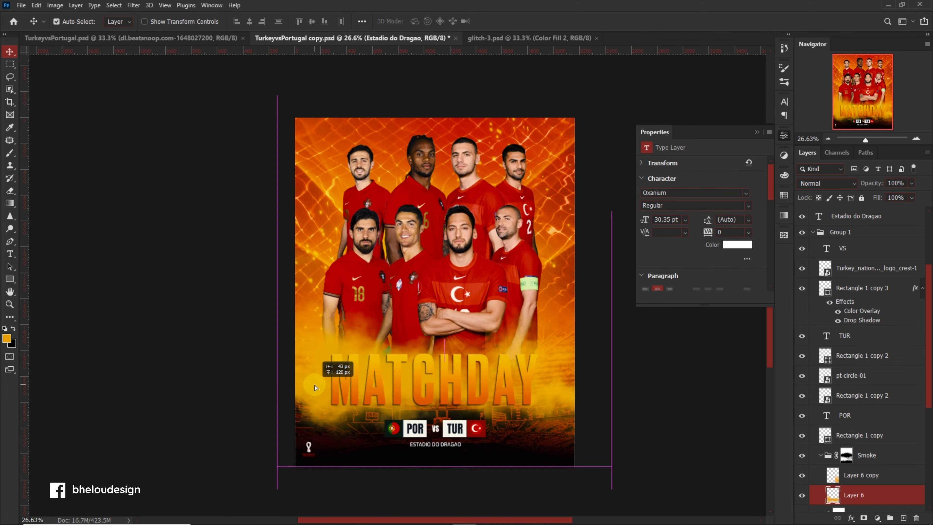
Step: Reposition the Layer 6 copy smoke, mask out its lighter seam, then launch Camera Raw
mouse_move(440, 360)
left_mouse_down()
mouse_move(487, 336)
mouse_move(513, 414)
left_mouse_up()
scroll(513, 414, "up", 4)
left_click_drag(608, 377, 590, 441)
scroll(590, 441, "down", 1)
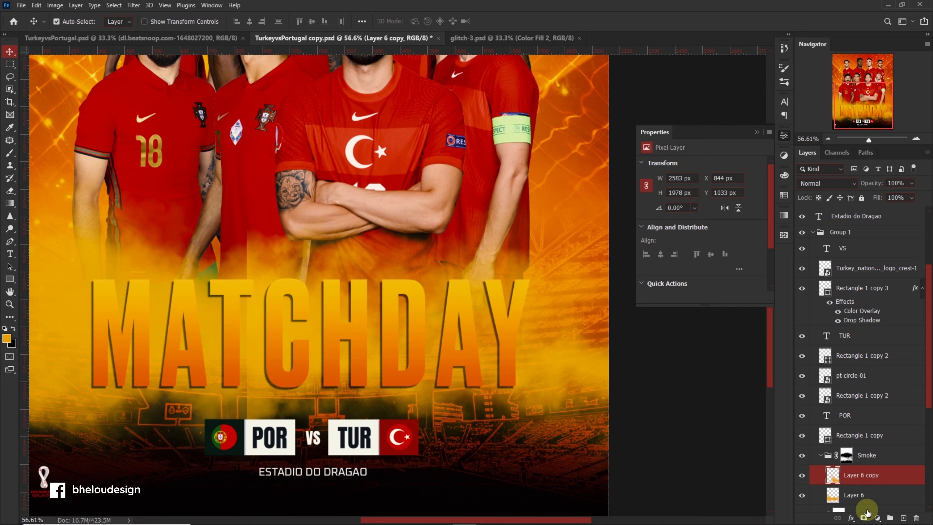
left_click(864, 518)
key("e")
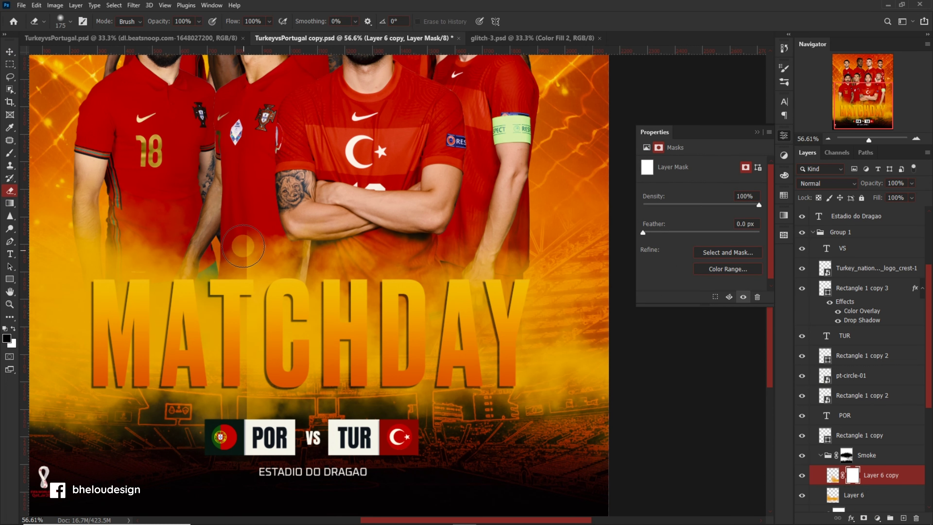
key("x")
left_click_drag(245, 235, 244, 444)
key("ctrl+0")
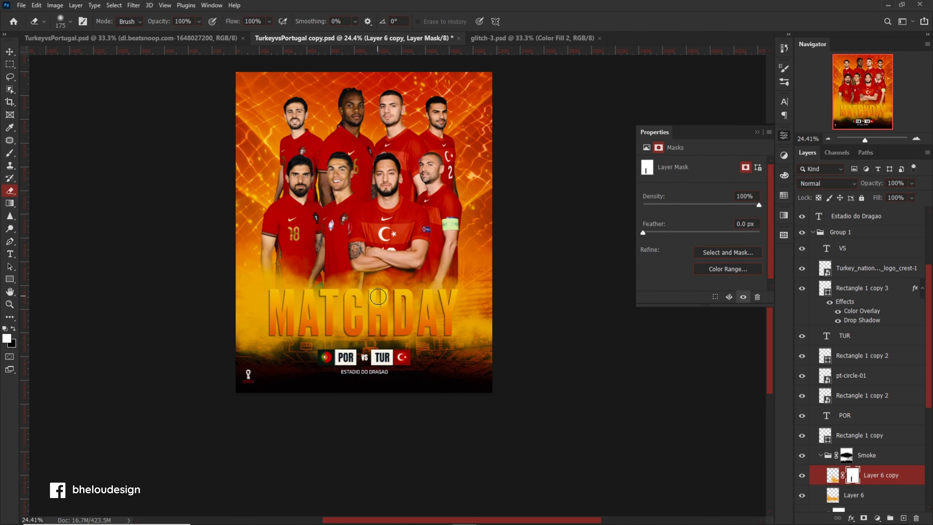
key("v")
scroll(884, 287, "up", 2)
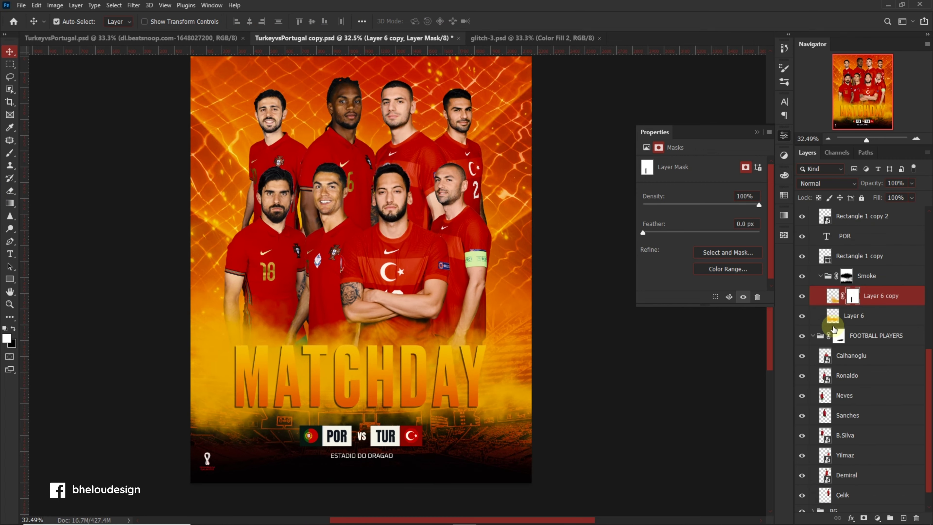
key("ctrl+shift+a")
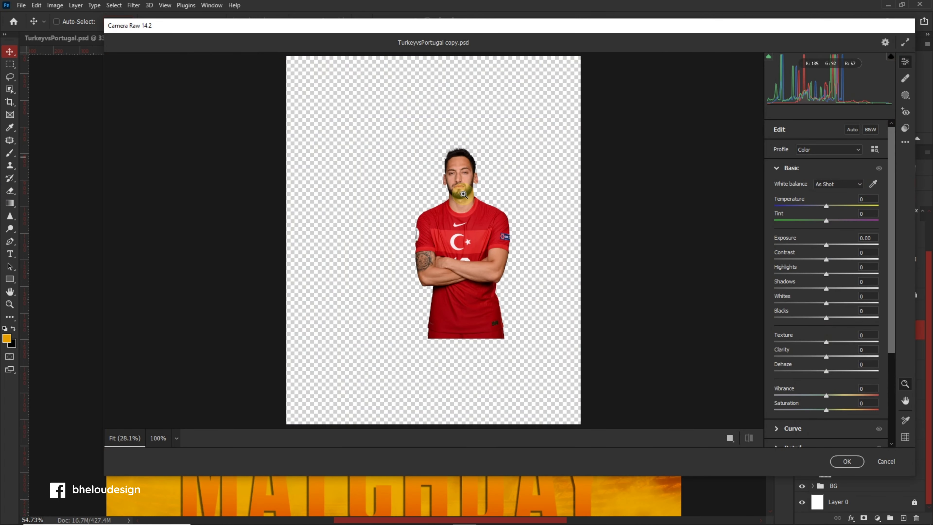
Step: Apply Camera Raw to Calhanoglu: Texture +9, Clarity +25, Dehaze +4, Saturation +7, Shadows -8
left_click(463, 193)
mouse_move(826, 342)
left_mouse_down()
mouse_move(841, 345)
mouse_move(841, 356)
left_mouse_up()
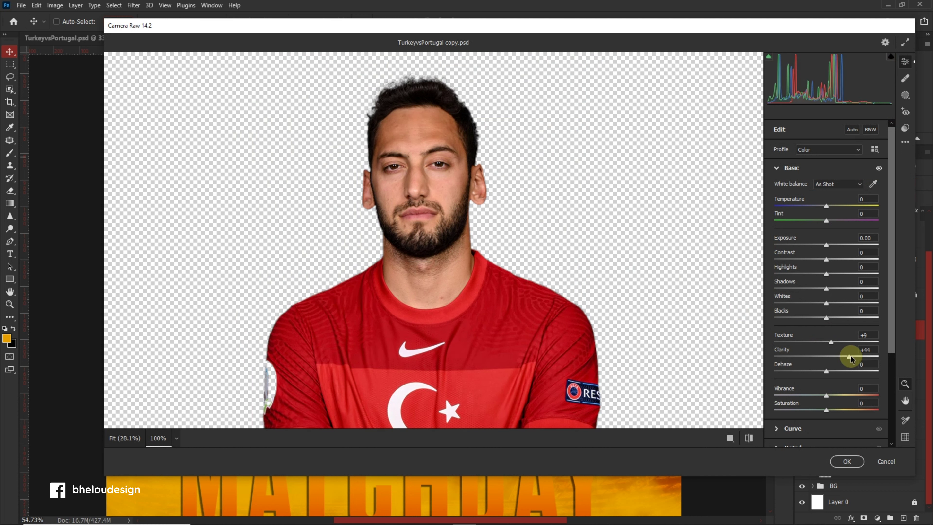
left_click_drag(828, 372, 830, 409)
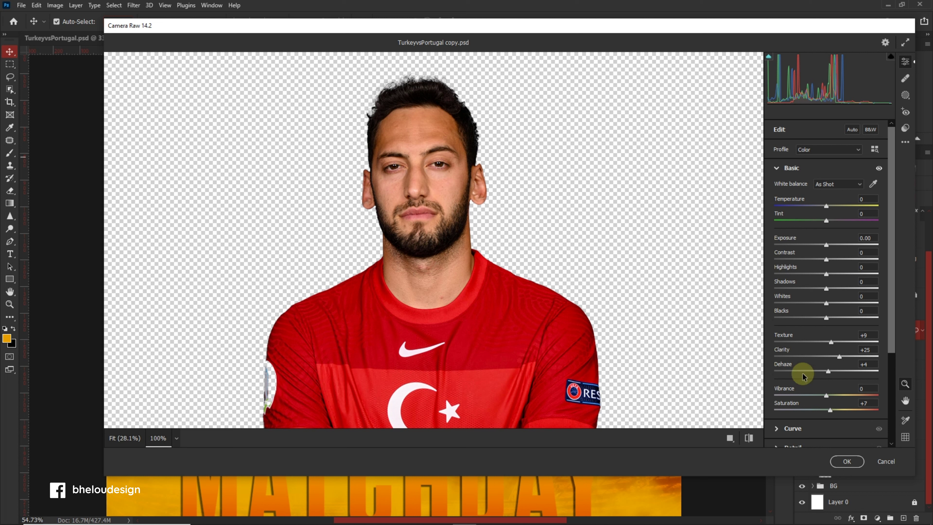
left_click(747, 437)
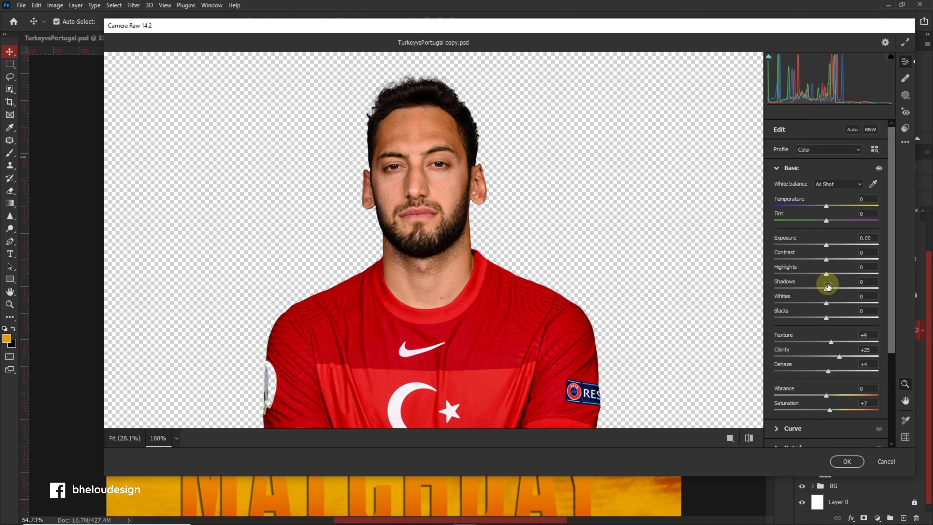
left_click_drag(828, 286, 828, 276)
left_click(846, 461)
scroll(442, 244, "up", 5)
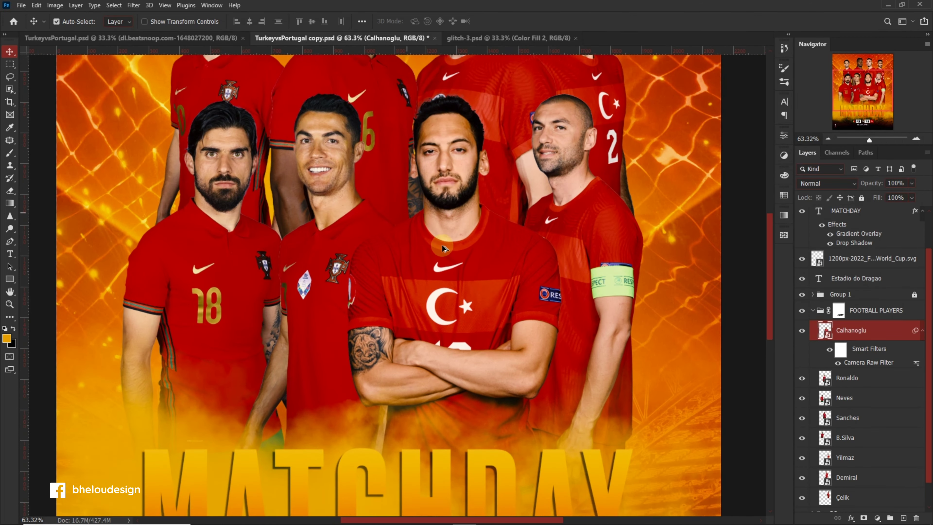
Step: Duplicate Calhanoglu, apply High Pass to the copy, and set it to Overlay at 80% opacity
scroll(442, 244, "up", 1)
key("ctrl+j")
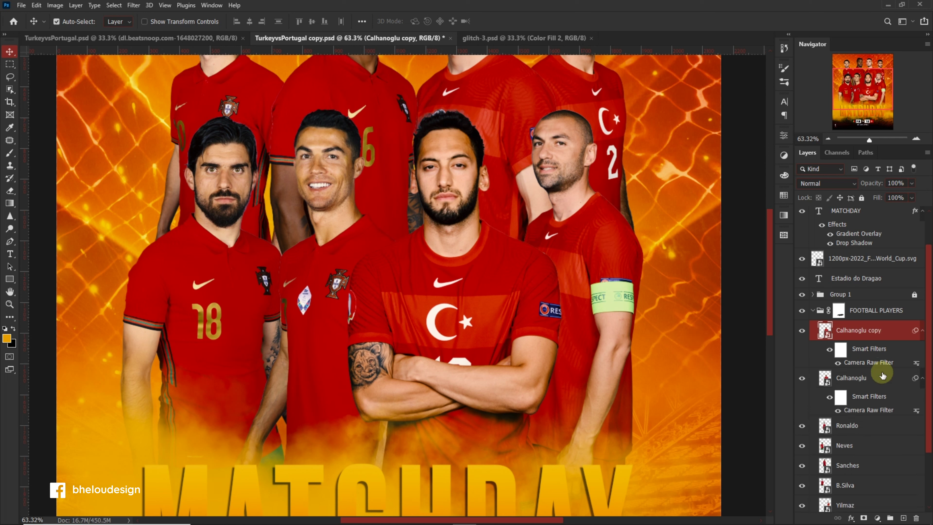
left_click(133, 5)
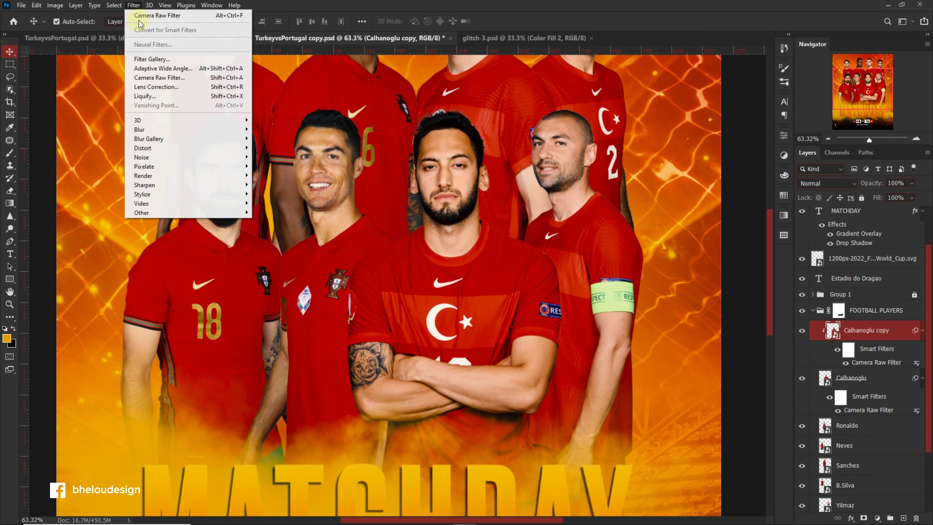
left_click(283, 222)
left_click(516, 129)
left_click(827, 183)
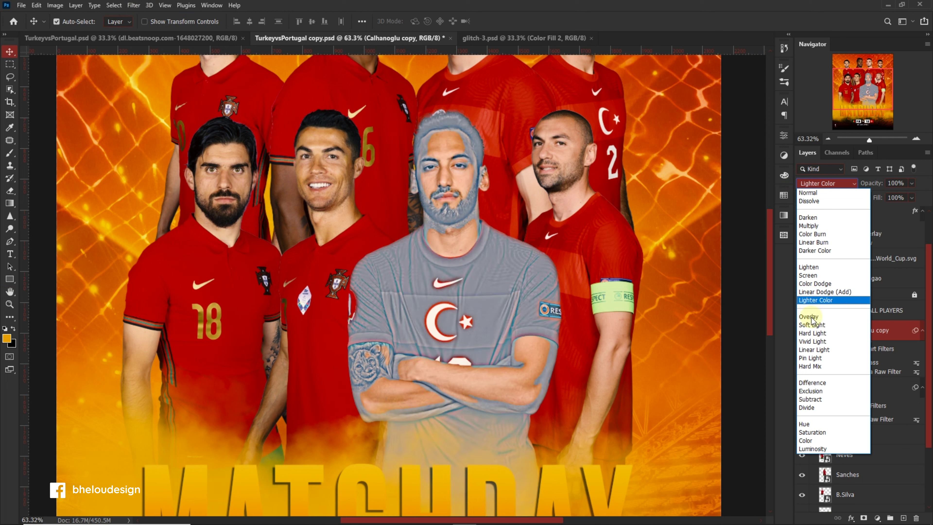
left_click(819, 321)
type("80")
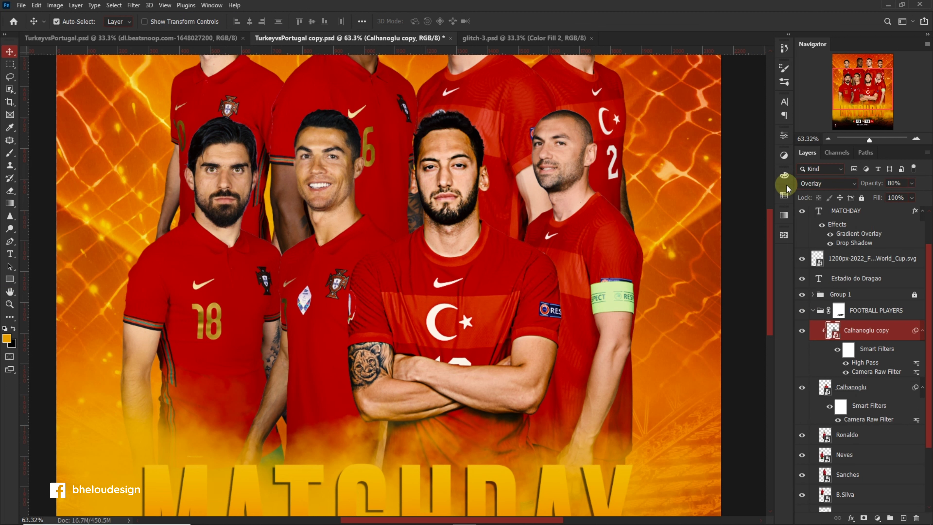
Step: Add a new empty layer and choose the Soft Round brush
left_click(904, 519)
scroll(747, 318, "down", 1)
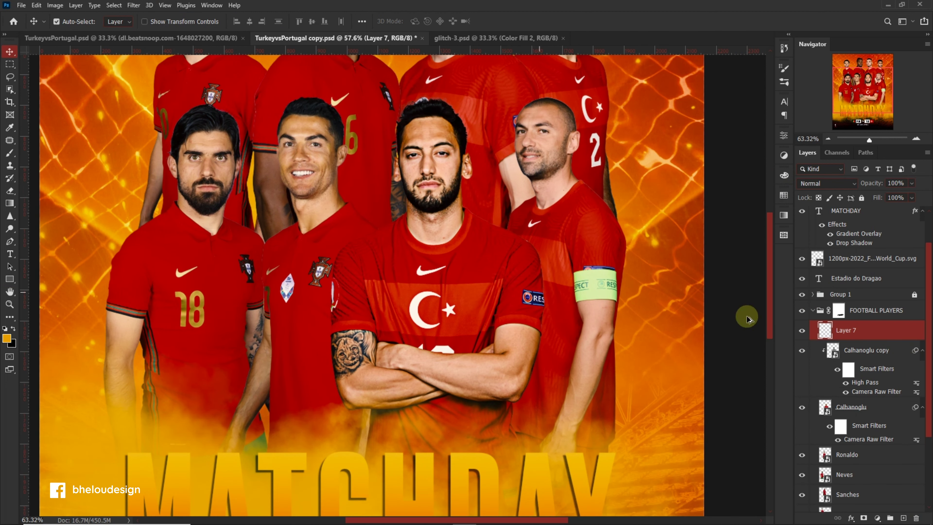
key("b")
scroll(395, 332, "up", 2)
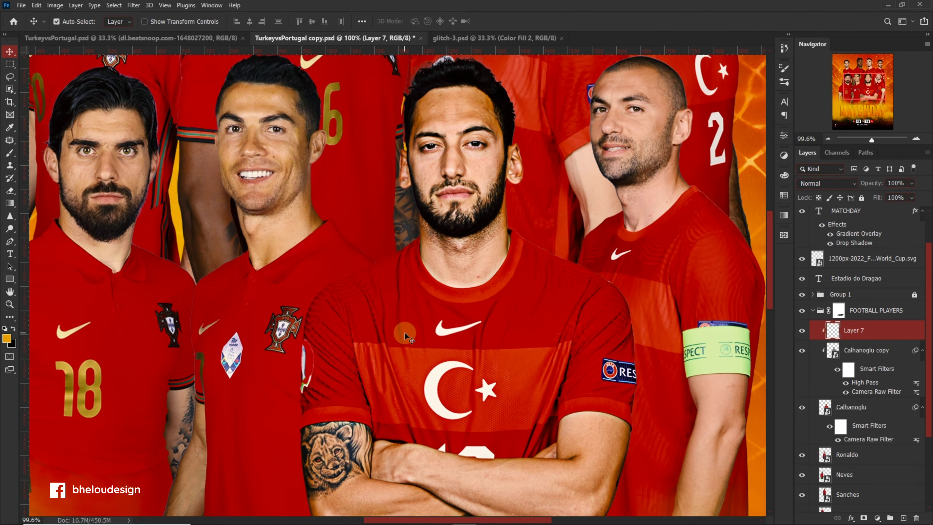
right_click(293, 205)
scroll(22, 291, "up", 5)
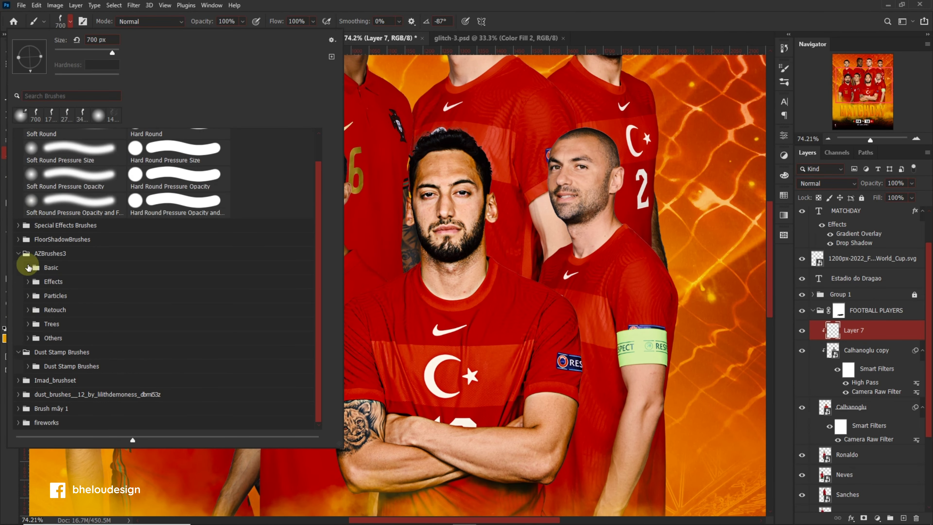
scroll(22, 257, "up", 5)
left_click(73, 154)
key("Escape")
Step: Set the background colour to ffffff and paint an orange glow along Calhanoglu's shoulder
scroll(500, 209, "down", 2)
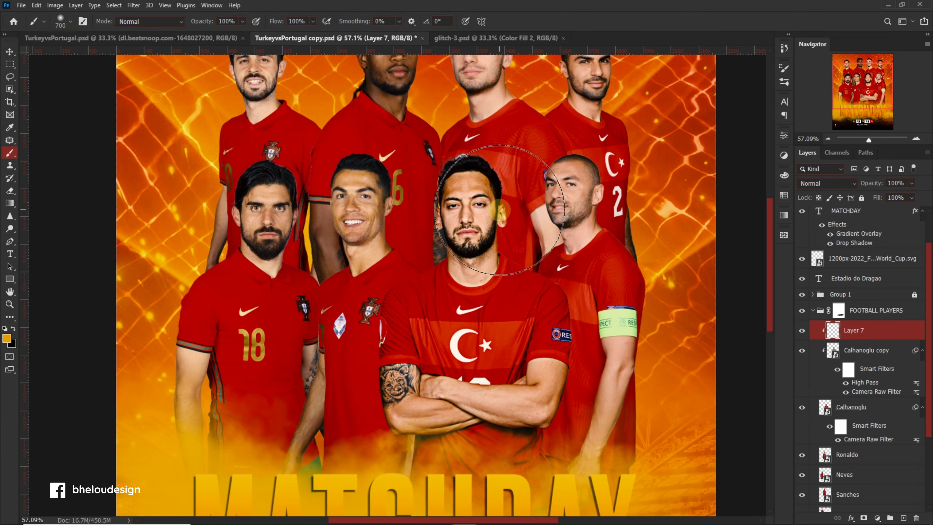
scroll(504, 210, "up", 2)
scroll(504, 210, "up", 2)
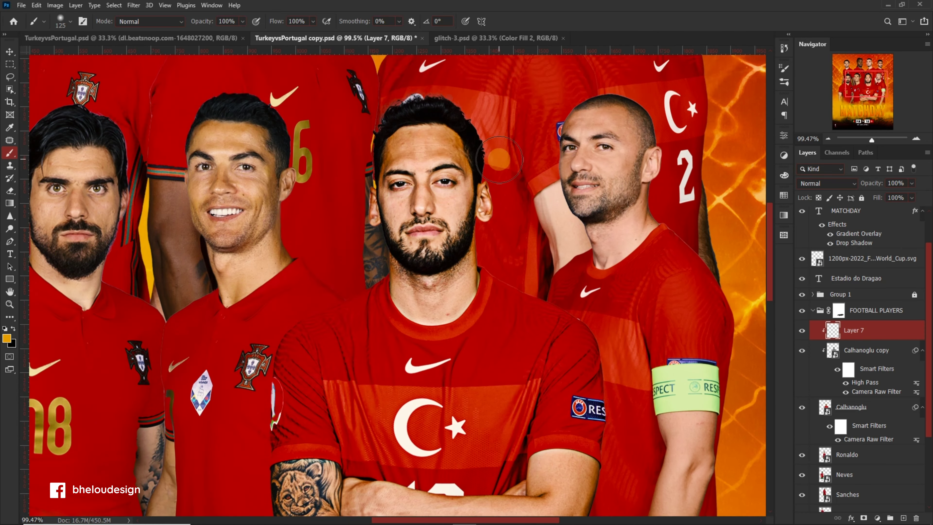
scroll(504, 211, "down", 2)
left_click(12, 343)
type("ffffff")
key("Return")
key("b")
scroll(514, 223, "down", 2)
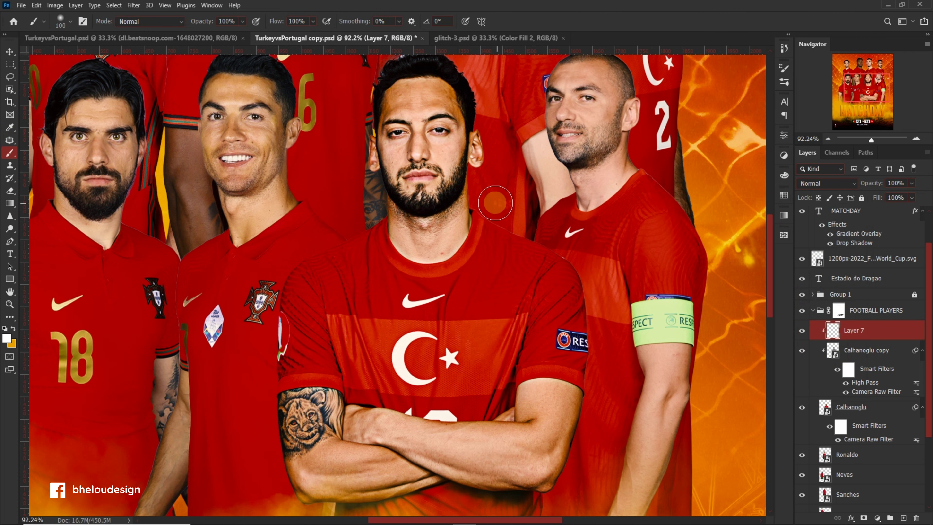
left_click_drag(495, 202, 608, 315)
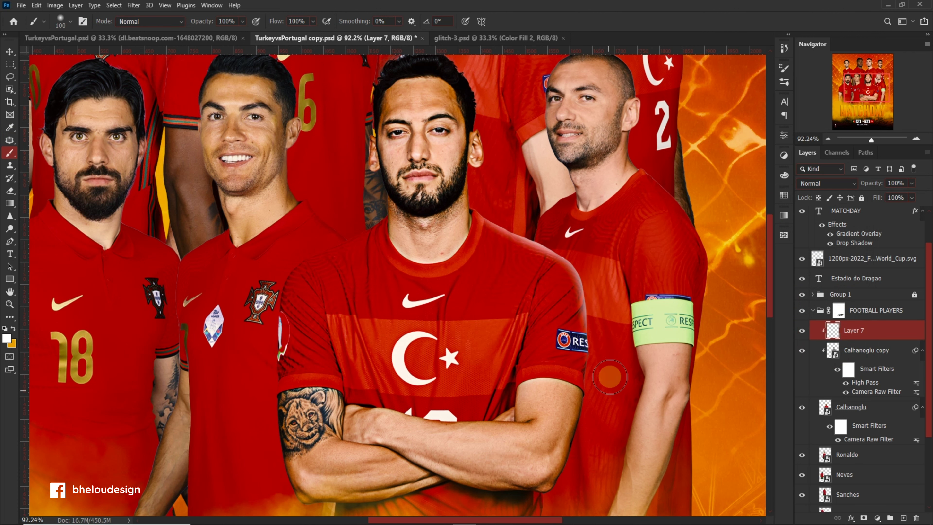
scroll(610, 376, "down", 2)
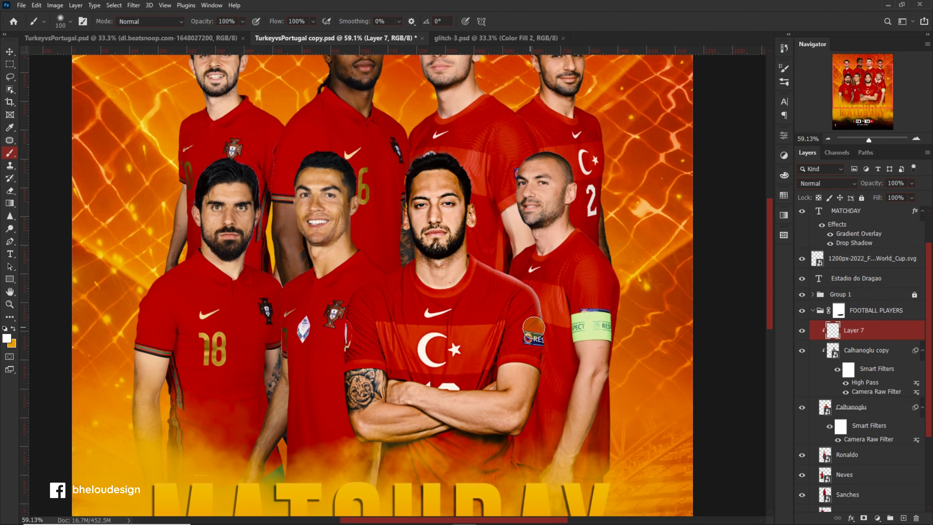
Step: Delete the orange Layer 7 and add an Exposure adjustment at -0.50 with an inverted mask
key("Delete")
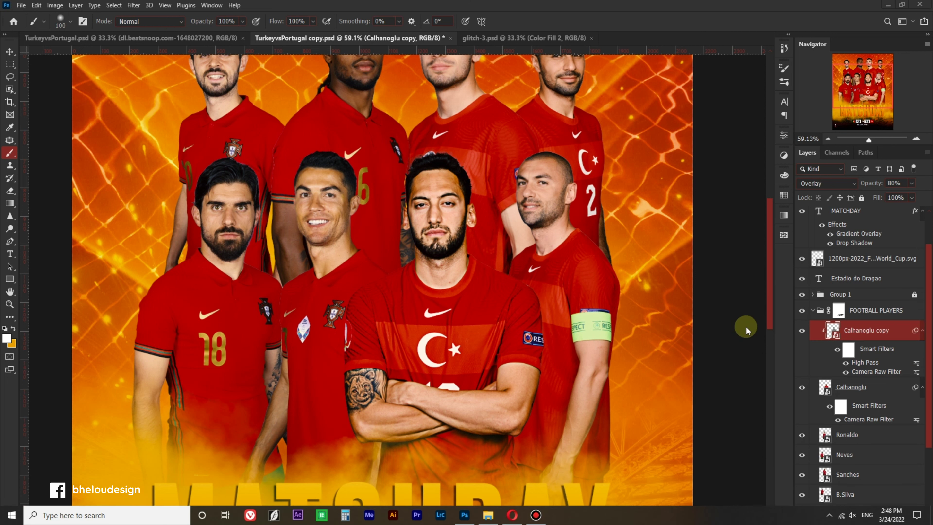
left_click(877, 517)
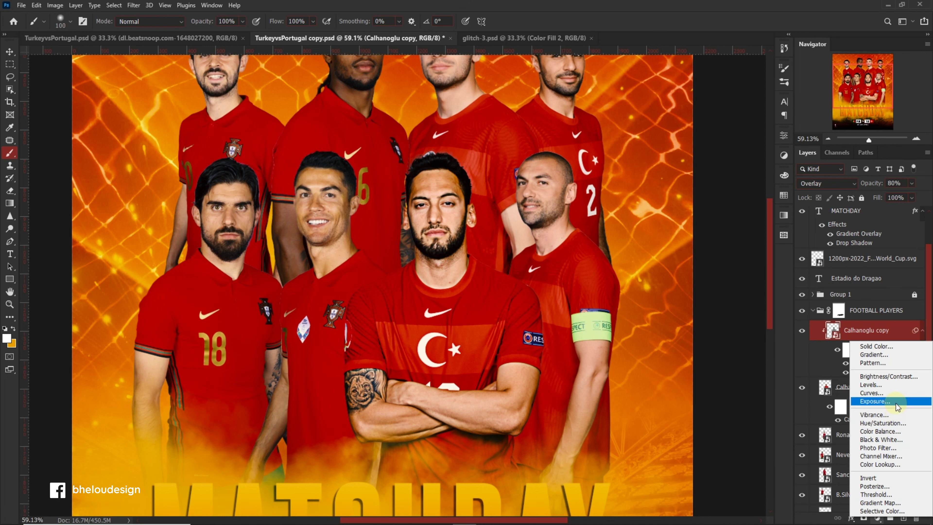
left_click(895, 400)
left_click_drag(700, 198, 696, 193)
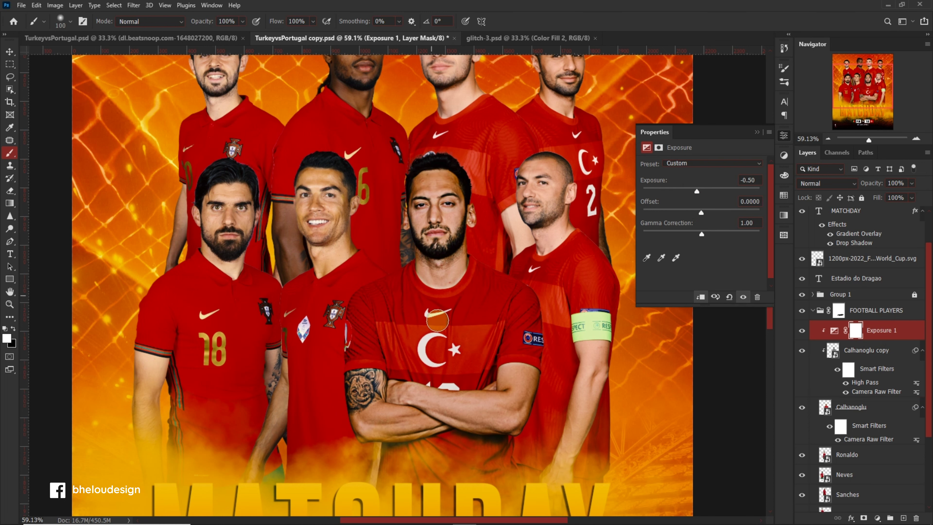
key("ctrl+i")
Step: Paint the Exposure mask to darken the crossed arms' lower edge, then add a new layer
scroll(437, 320, "up", 3)
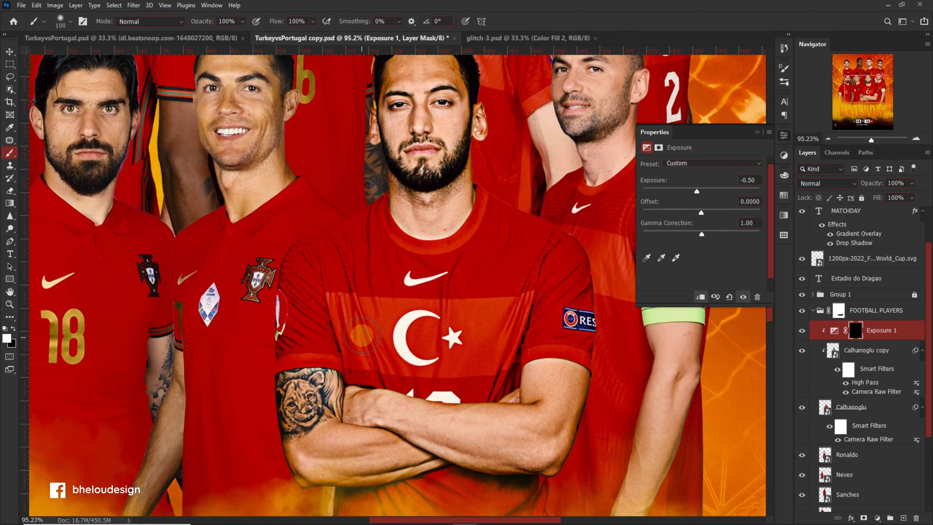
scroll(553, 416, "down", 3)
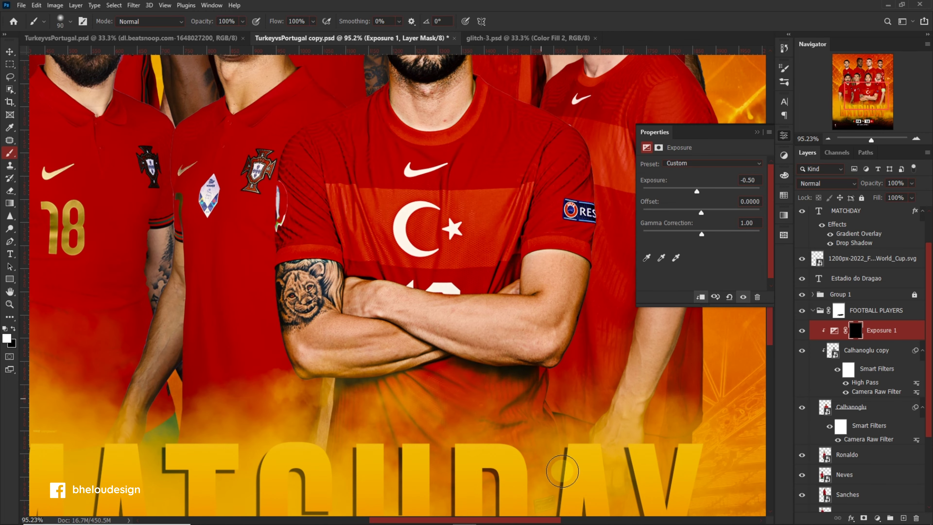
scroll(313, 481, "up", 1)
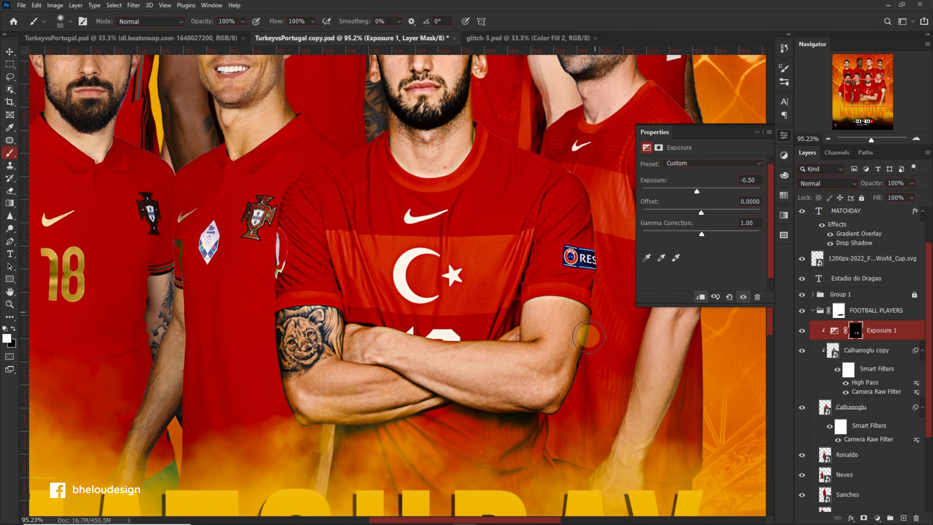
left_click_drag(440, 416, 294, 422)
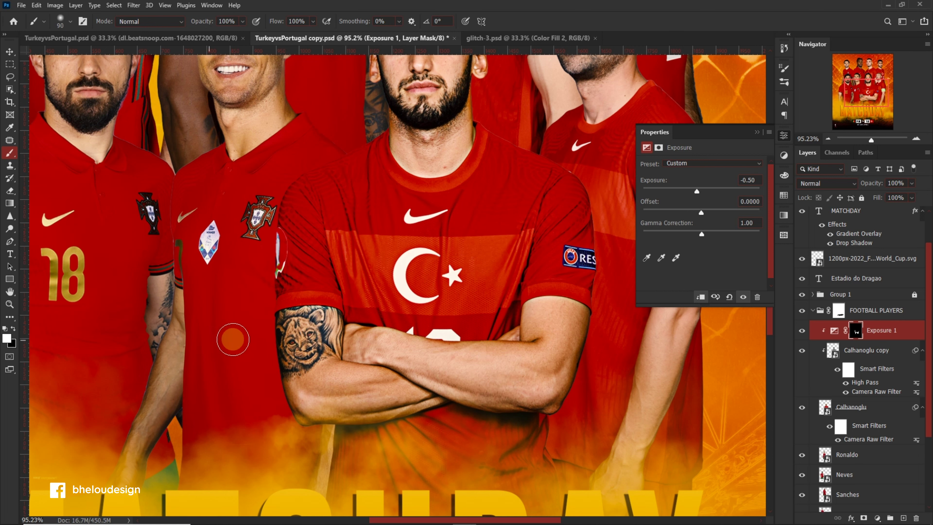
scroll(558, 252, "right", 2)
scroll(560, 304, "down", 3)
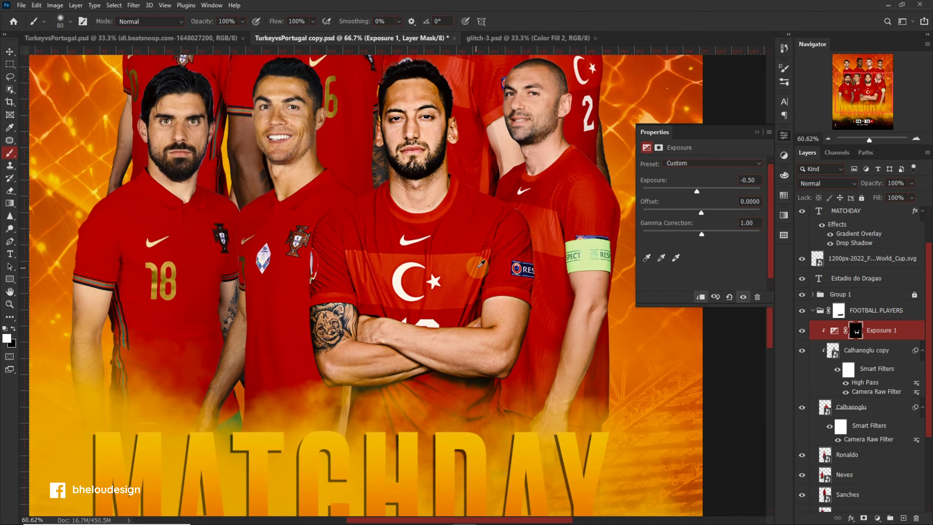
scroll(530, 270, "up", 5)
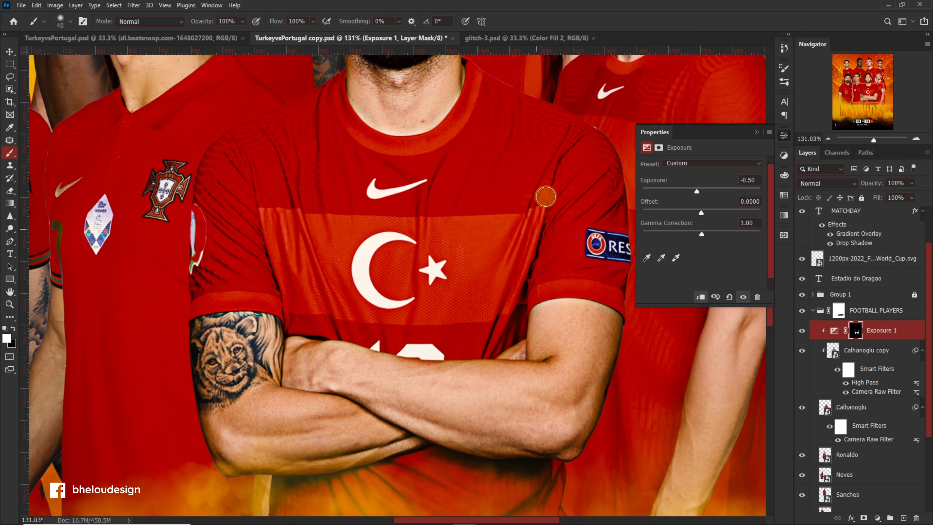
scroll(422, 298, "down", 5)
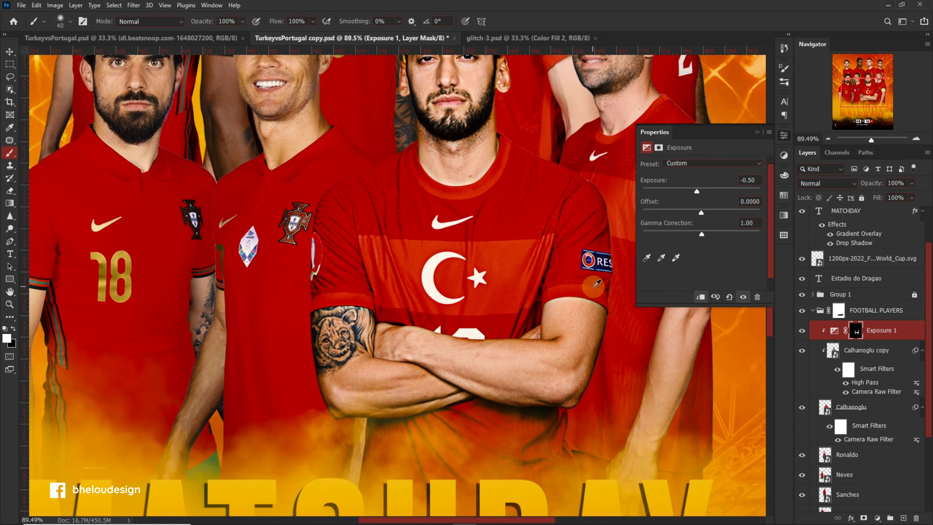
left_click(903, 517)
Step: Test-paint a light stroke near Calhanoglu's shoulder and neck, and unclip Layer 7
scroll(518, 310, "up", 3)
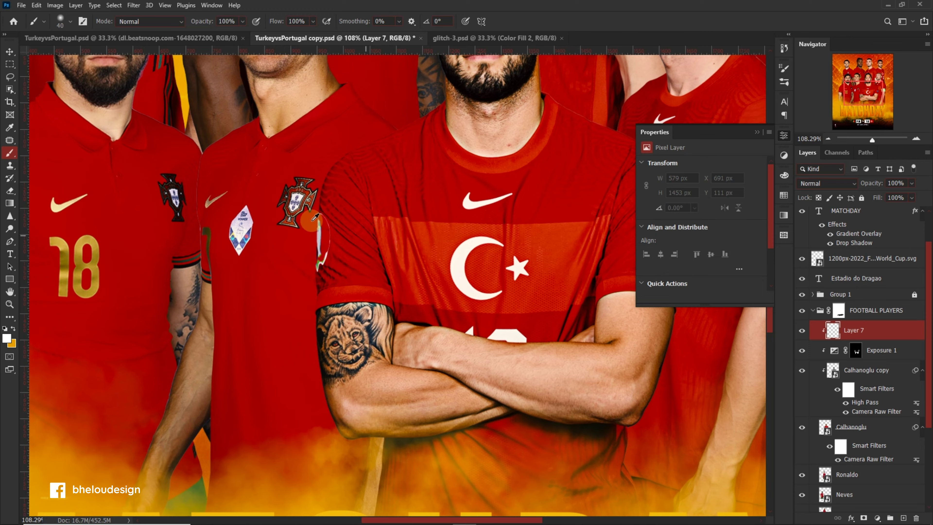
left_click_drag(399, 129, 417, 113)
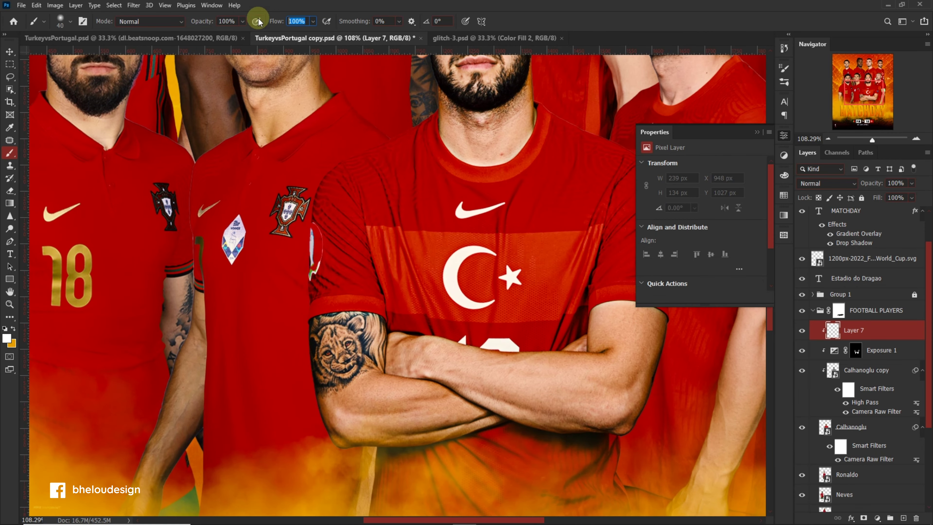
scroll(380, 200, "down", 2)
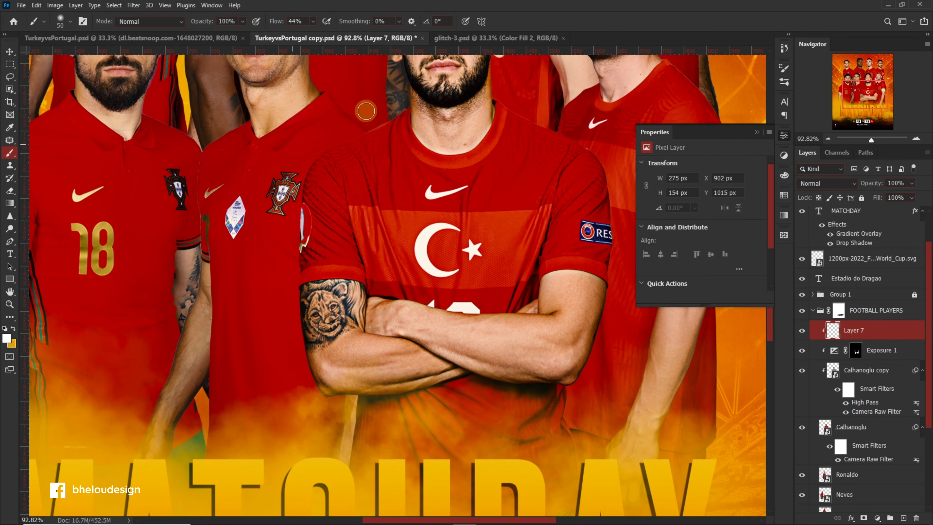
scroll(322, 200, "down", 2)
scroll(322, 200, "up", 2)
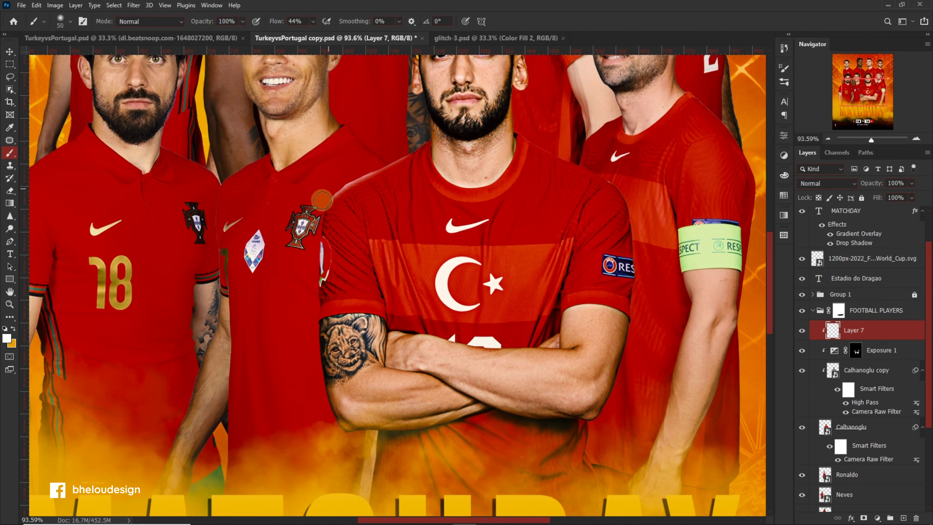
left_click_drag(872, 334, 865, 333)
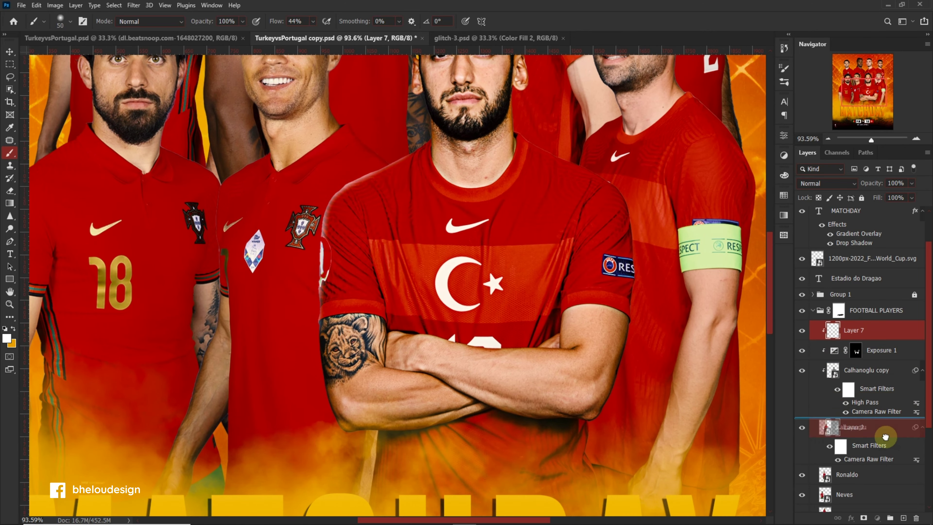
scroll(351, 322, "down", 2)
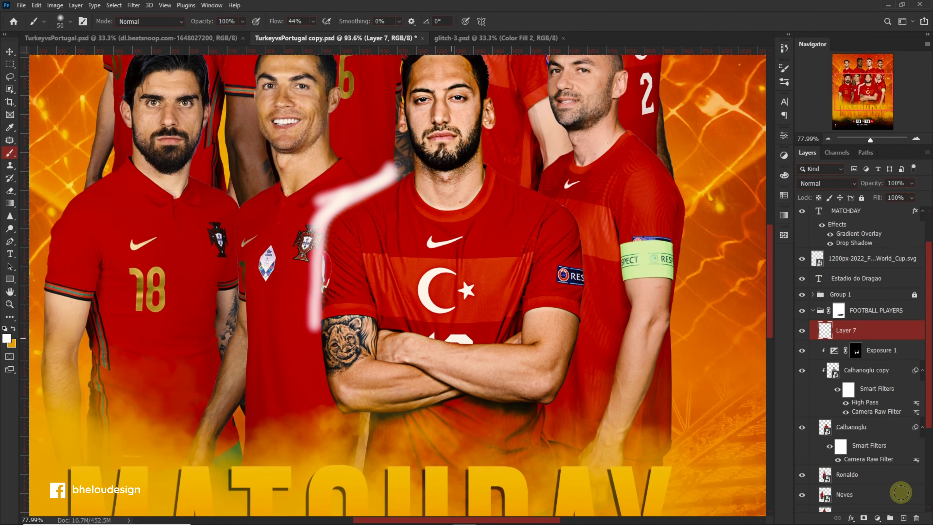
Step: Undo the trial white strokes and select both Calhanoglu cutout layers for conversion
key("ctrl+z")
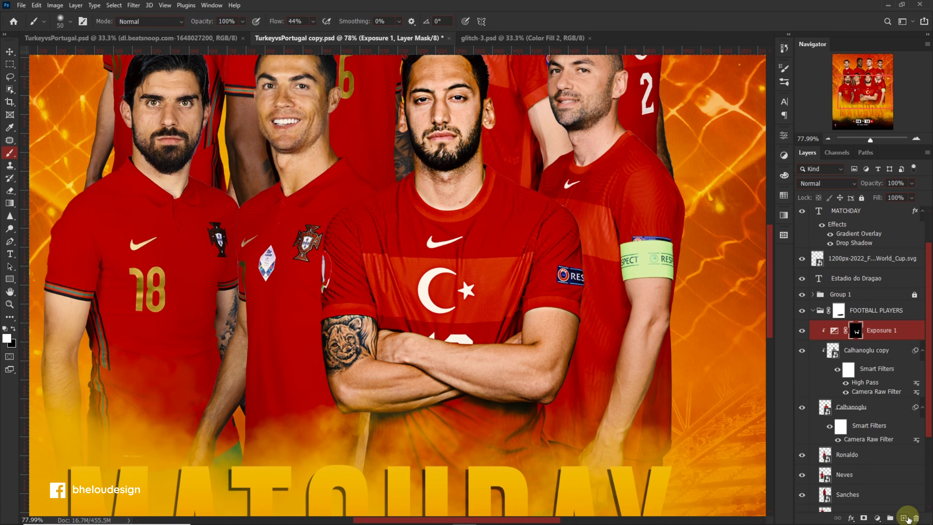
scroll(332, 236, "down", 2)
scroll(332, 236, "up", 3)
left_click_drag(413, 176, 318, 222)
key("ctrl+z")
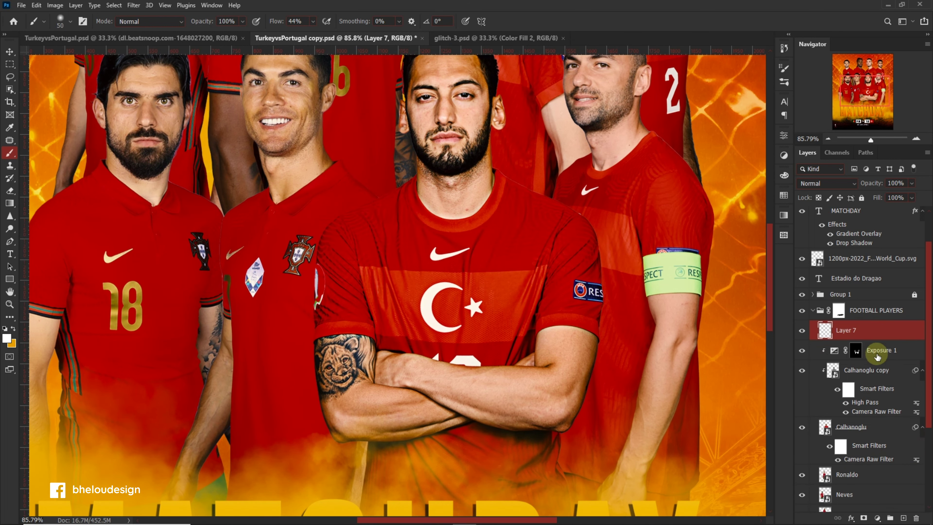
left_click(878, 370)
left_click(882, 426, "shift")
right_click(892, 371)
Step: Convert both Calhanoglu layers into one smart object and add a new layer above Exposure 1
left_click(846, 197)
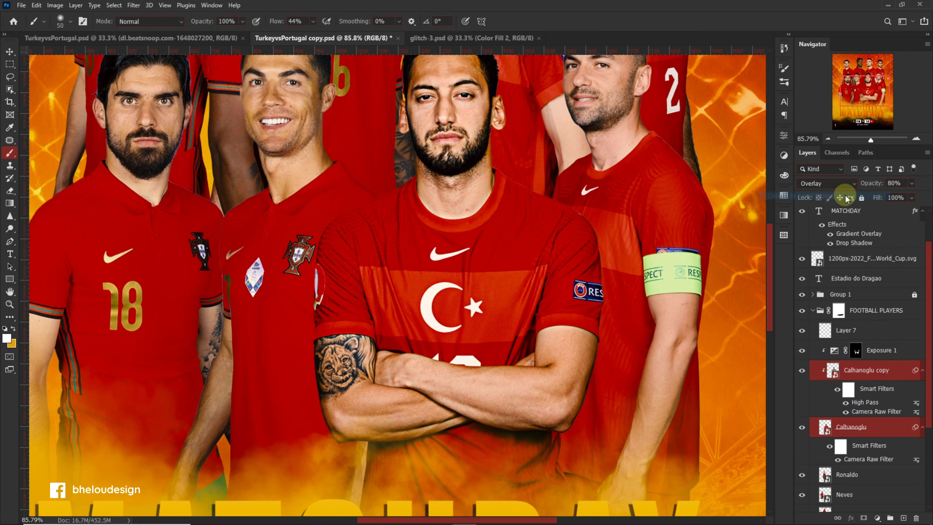
scroll(385, 349, "down", 1)
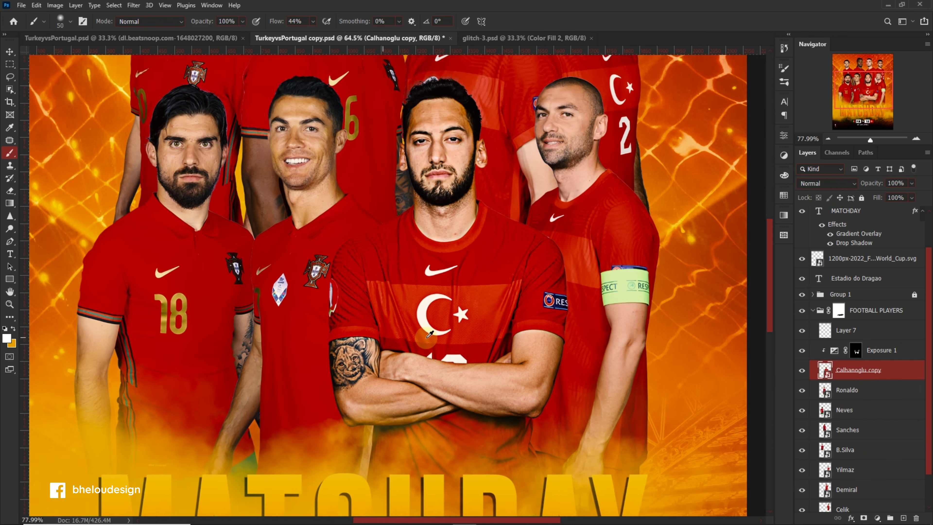
scroll(334, 323, "right", 1)
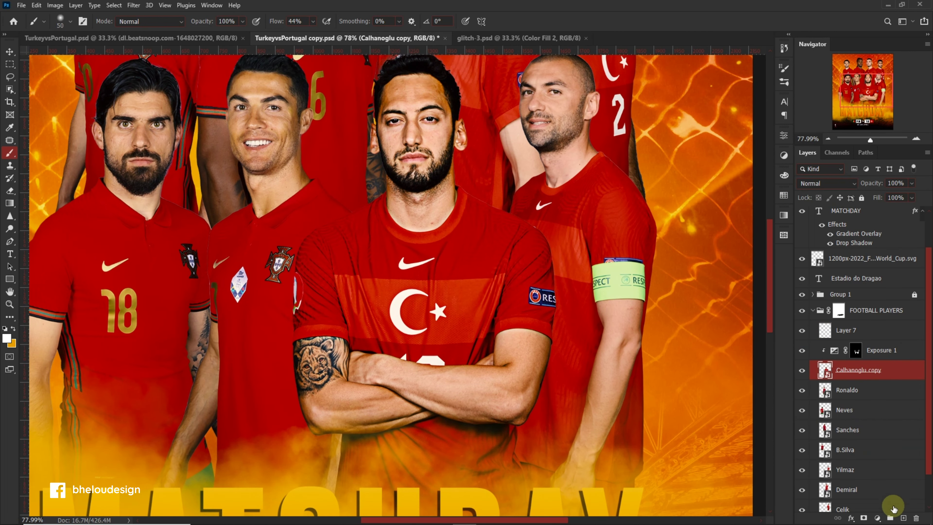
left_click(893, 509)
left_click_drag(896, 370, 896, 352)
Step: Test-paint along the tattooed arm's sleeve, delete Layer 8, and add a fresh empty layer
scroll(385, 163, "up", 3)
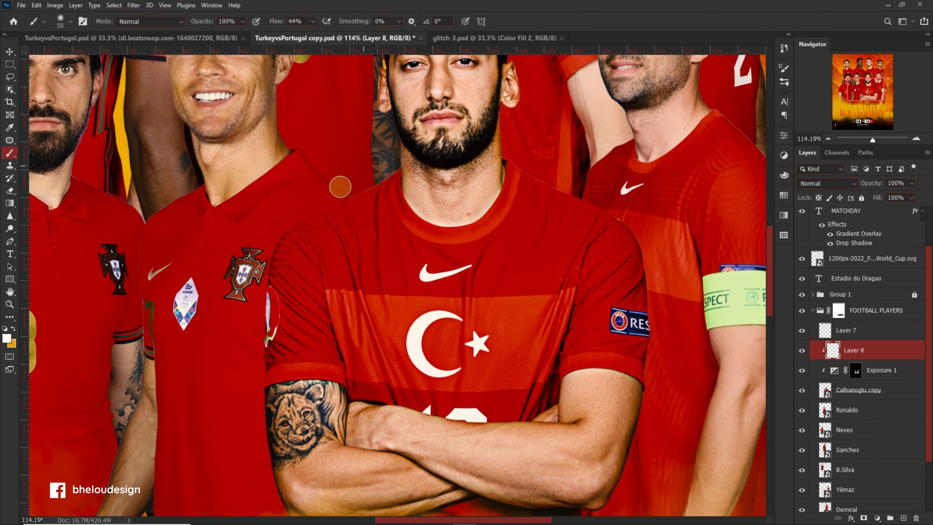
scroll(350, 186, "down", 1)
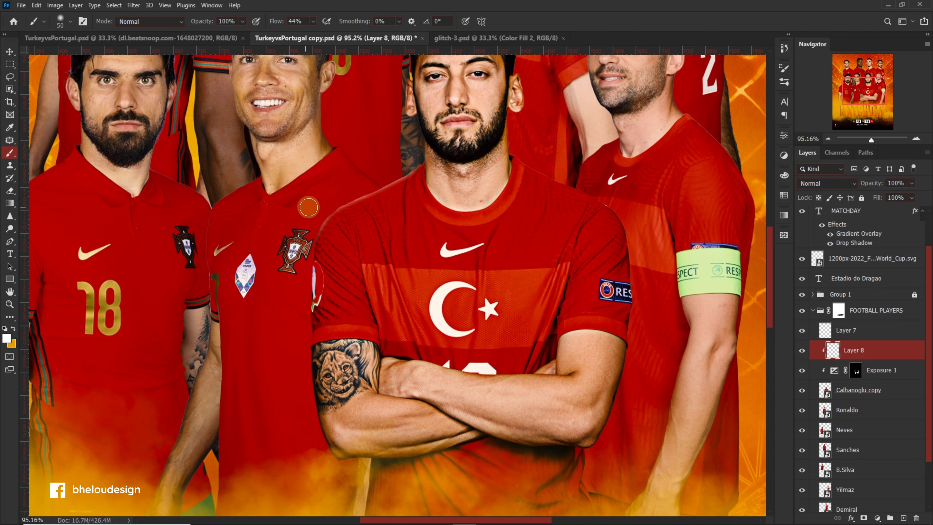
left_click_drag(306, 432, 311, 217)
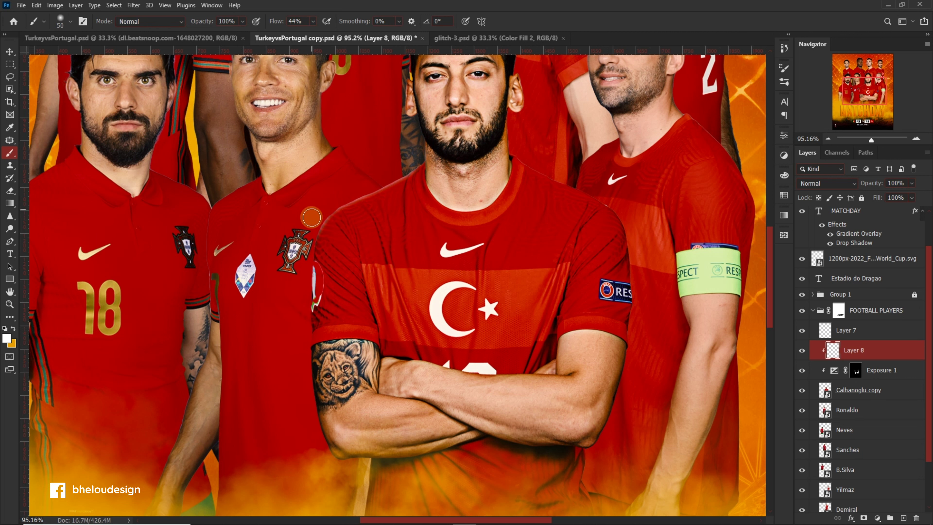
scroll(304, 333, "down", 3)
scroll(511, 333, "up", 4)
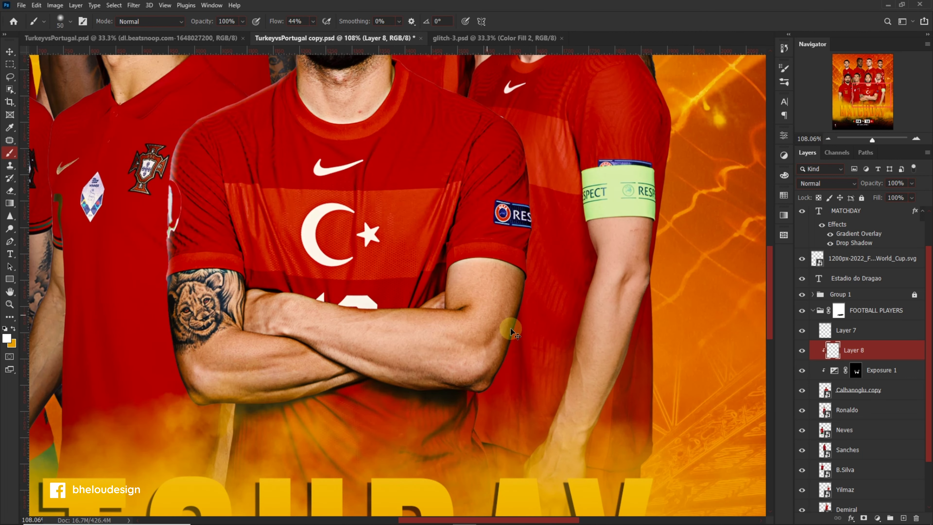
left_click(916, 518)
scroll(336, 221, "down", 3)
scroll(335, 220, "up", 2)
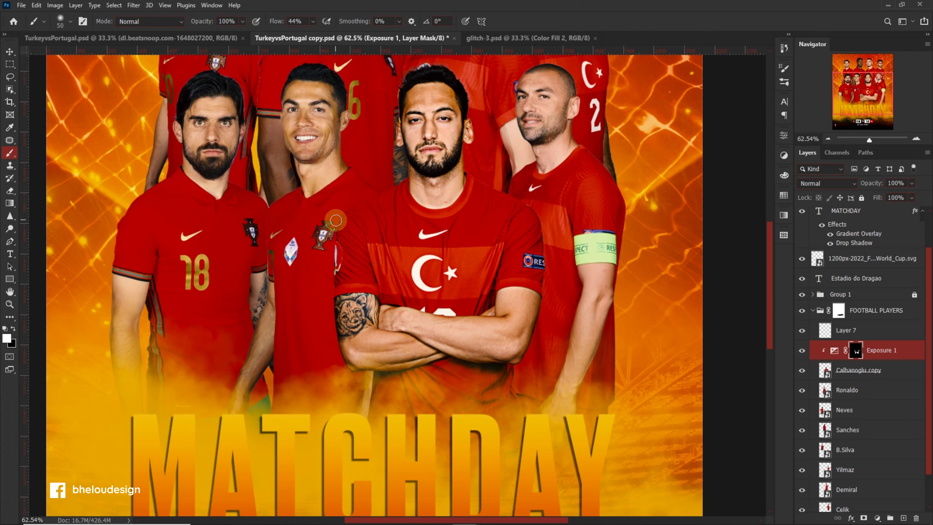
scroll(398, 213, "up", 2)
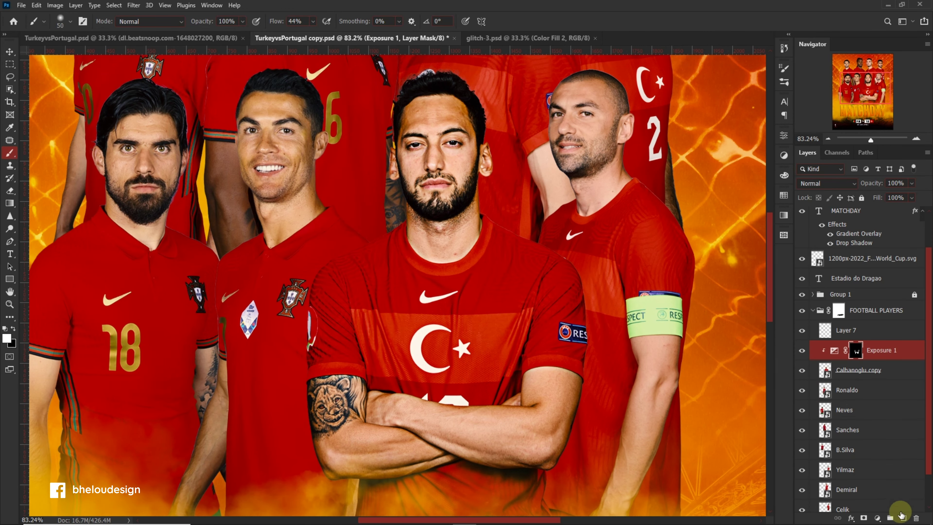
left_click(903, 518)
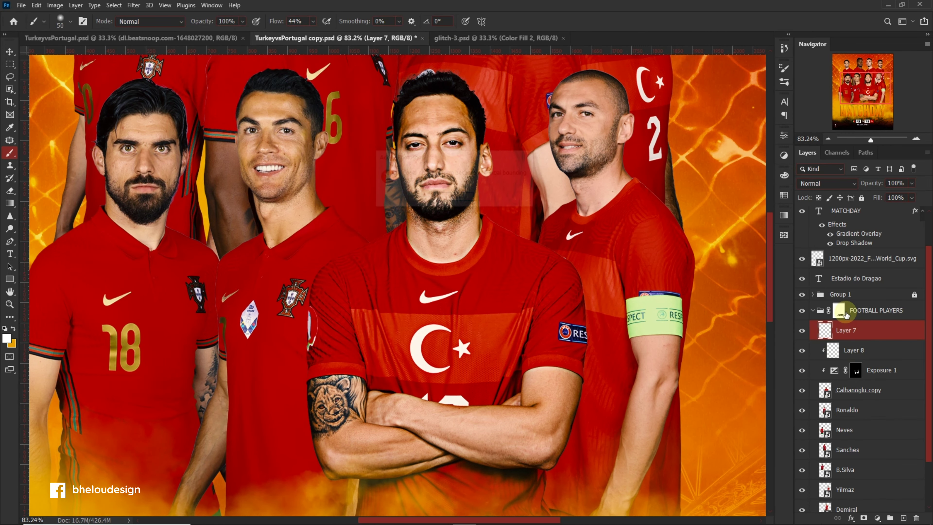
Step: Delete Layer 7, name the new layer Skin, and set it to Linear Dodge (Add)
left_click_drag(855, 330, 843, 314)
type("n")
key("Return")
left_click(826, 183)
left_click(821, 272)
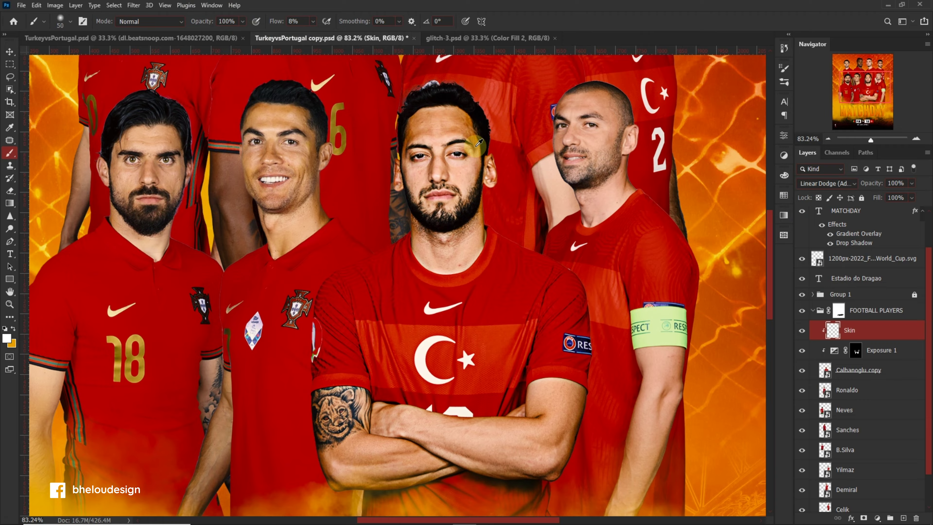
Step: Lower the brush flow to 3% for soft highlights on Calhanoglu's face
scroll(459, 111, "up", 5)
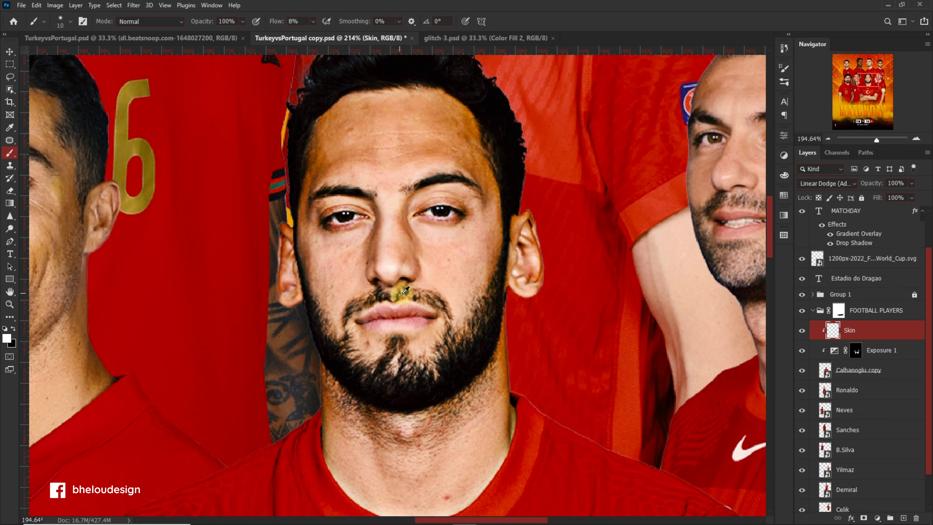
scroll(401, 305, "down", 2)
scroll(417, 281, "down", 2)
scroll(447, 287, "up", 4)
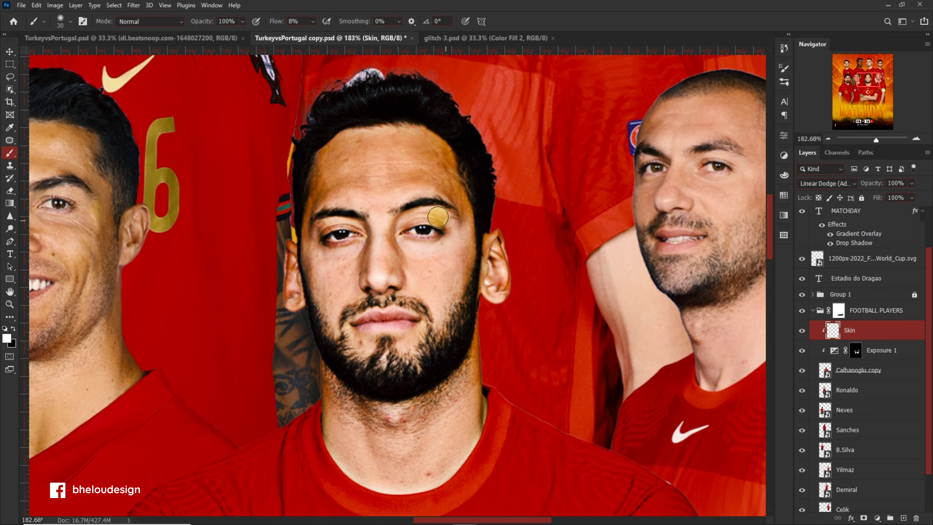
scroll(398, 232, "up", 2)
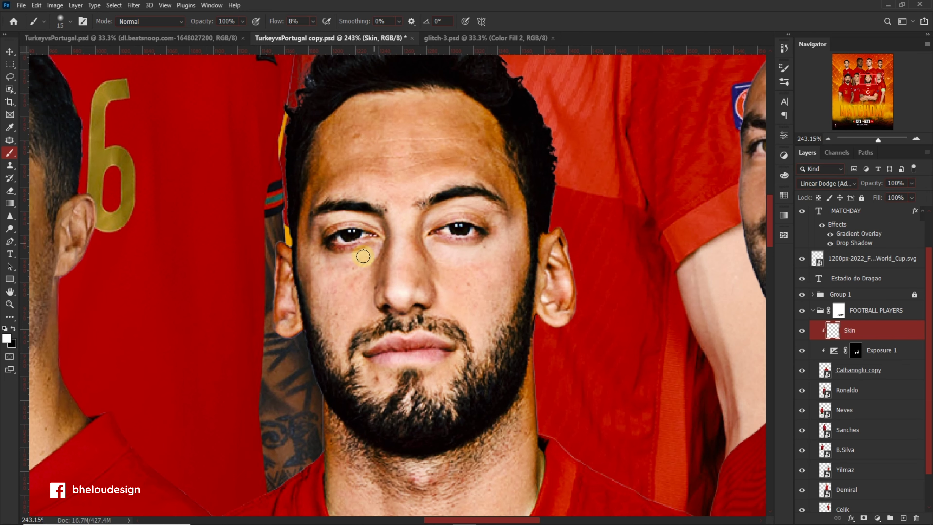
scroll(370, 187, "down", 2)
scroll(464, 234, "up", 3)
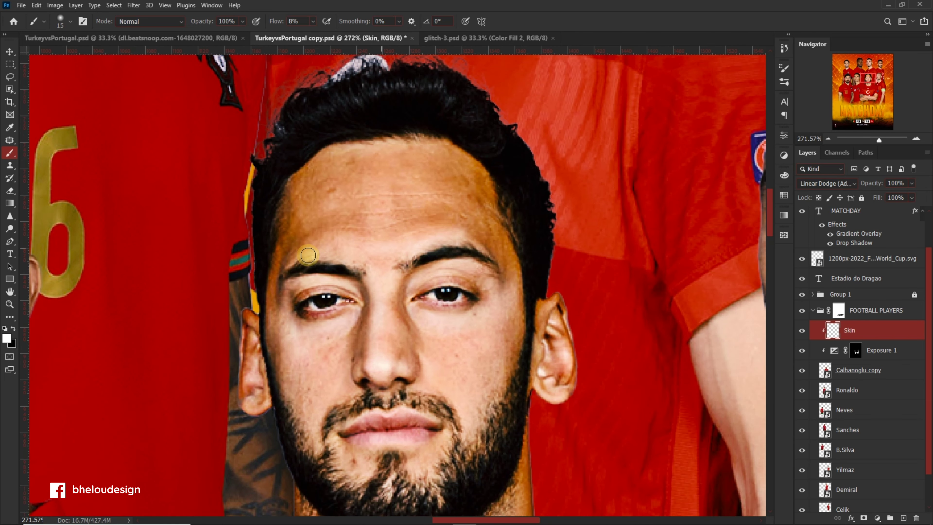
scroll(430, 229, "up", 2)
left_click_drag(313, 21, 310, 37)
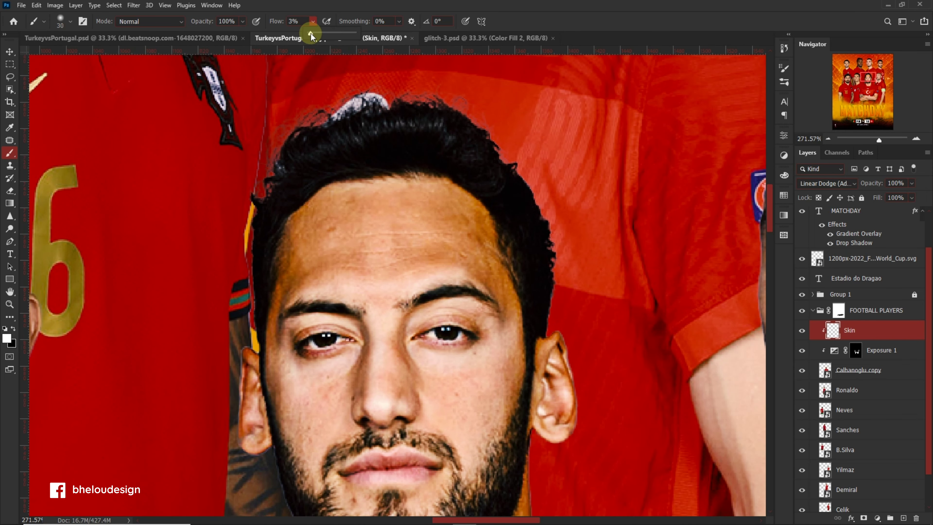
scroll(464, 183, "down", 3)
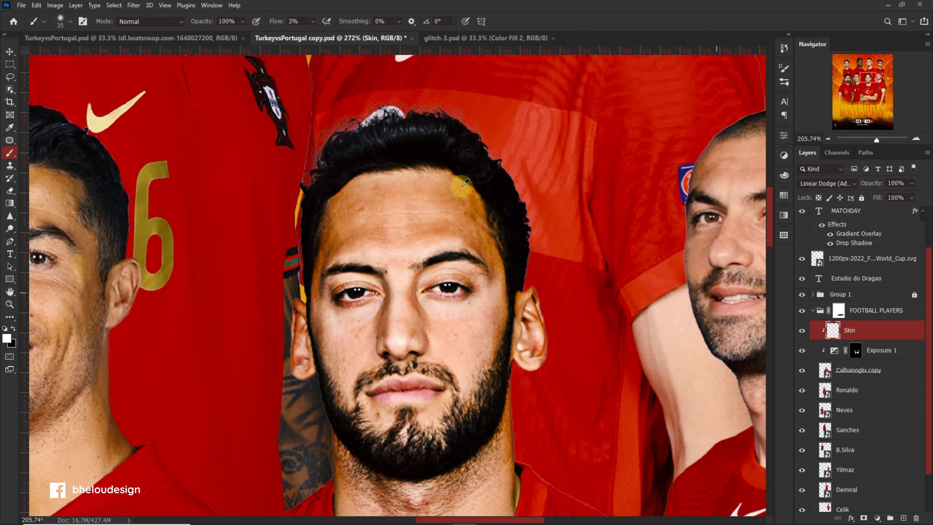
scroll(465, 182, "down", 5)
scroll(431, 198, "up", 5)
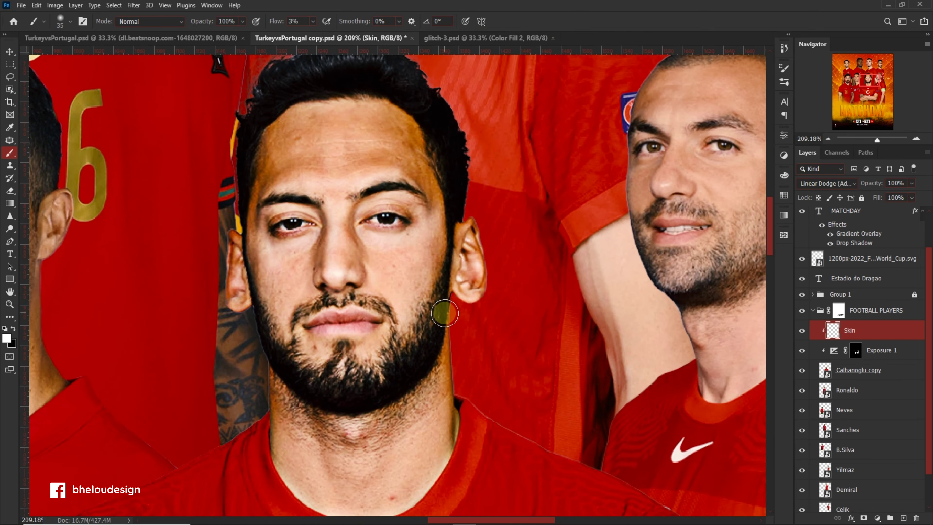
scroll(444, 313, "up", 3)
scroll(411, 318, "down", 2)
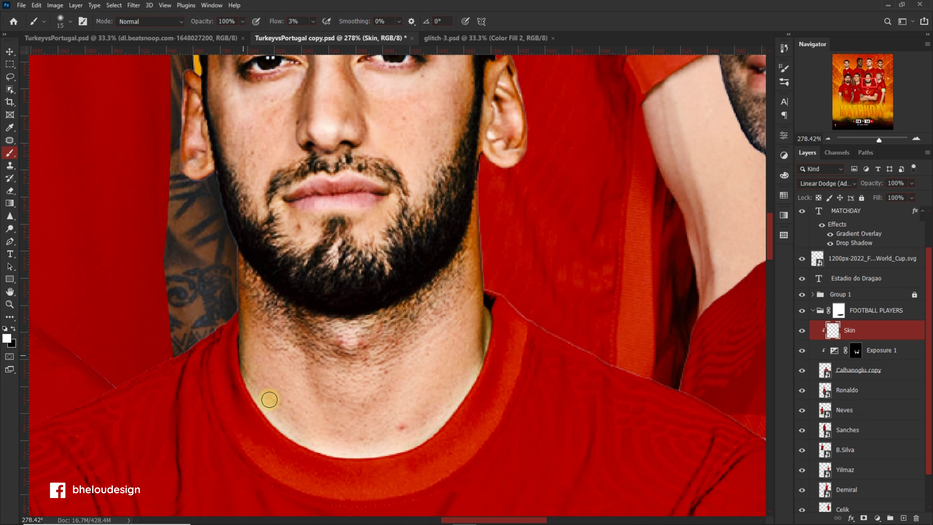
scroll(279, 334, "down", 5)
scroll(412, 337, "up", 2)
Step: With a slightly larger brush, paint brighter highlights on the player's crossed forearms on the Skin layer
scroll(366, 422, "down", 3)
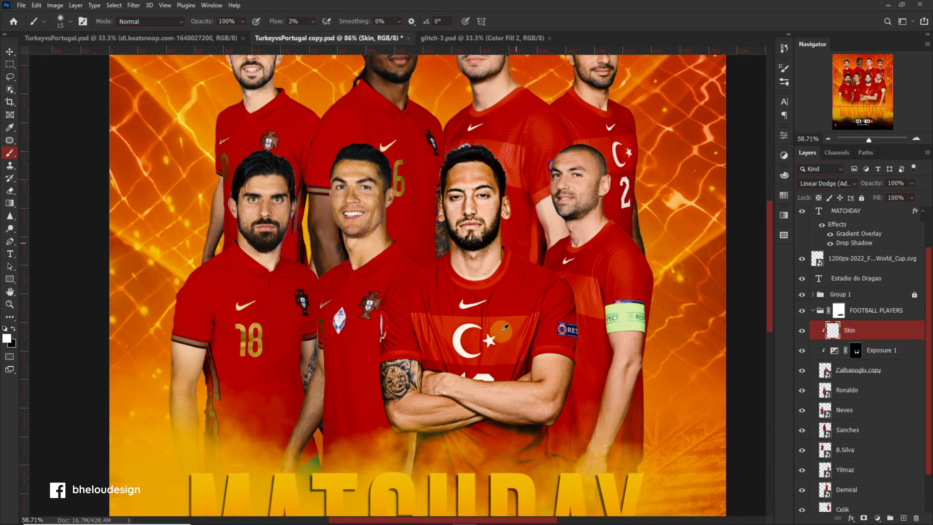
scroll(542, 393, "up", 4)
scroll(543, 392, "up", 2)
scroll(557, 444, "down", 1)
key("bracketright")
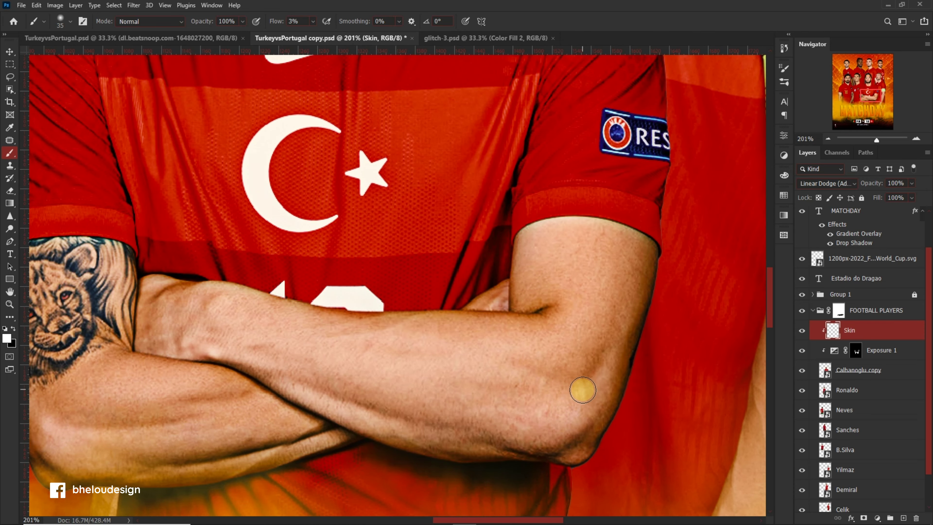
left_click(300, 23)
scroll(426, 410, "down", 2)
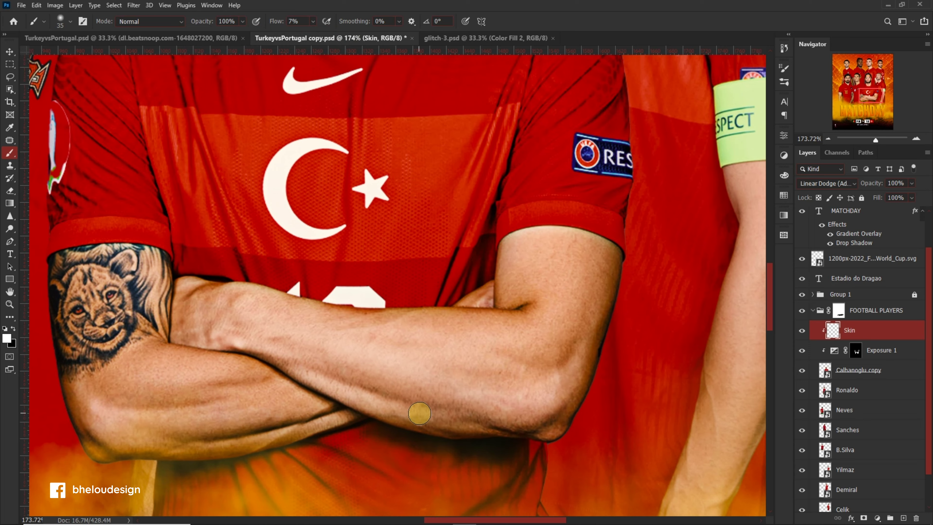
scroll(413, 334, "up", 1)
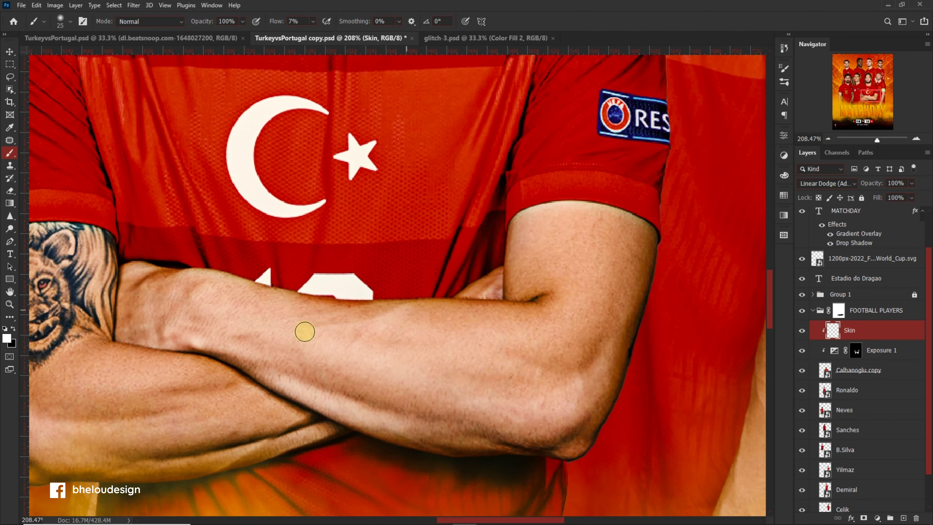
scroll(264, 331, "down", 2)
scroll(501, 273, "up", 1)
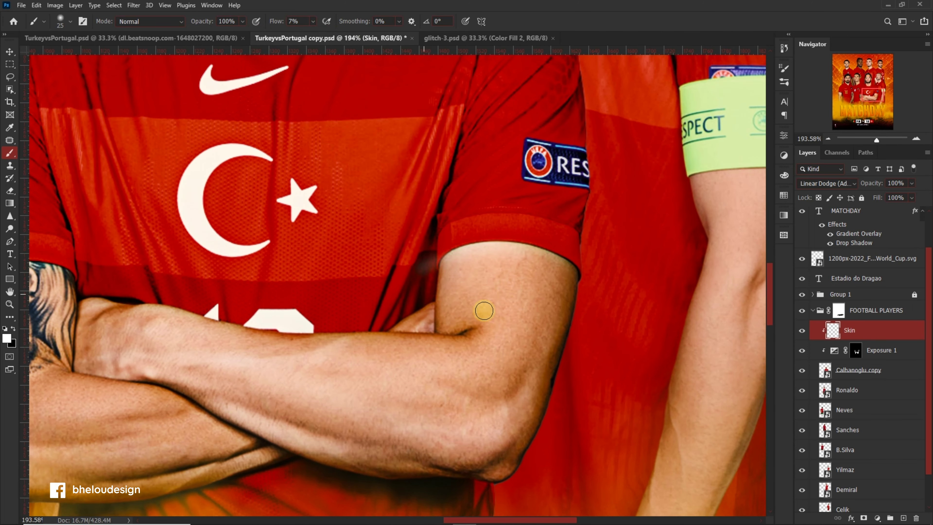
scroll(489, 265, "down", 5)
scroll(435, 316, "up", 4)
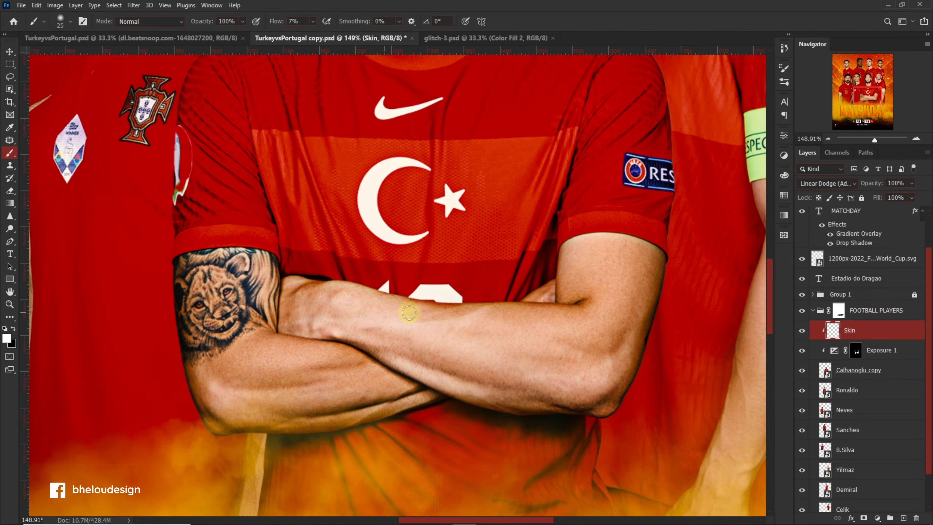
scroll(408, 312, "down", 1)
scroll(299, 332, "up", 4)
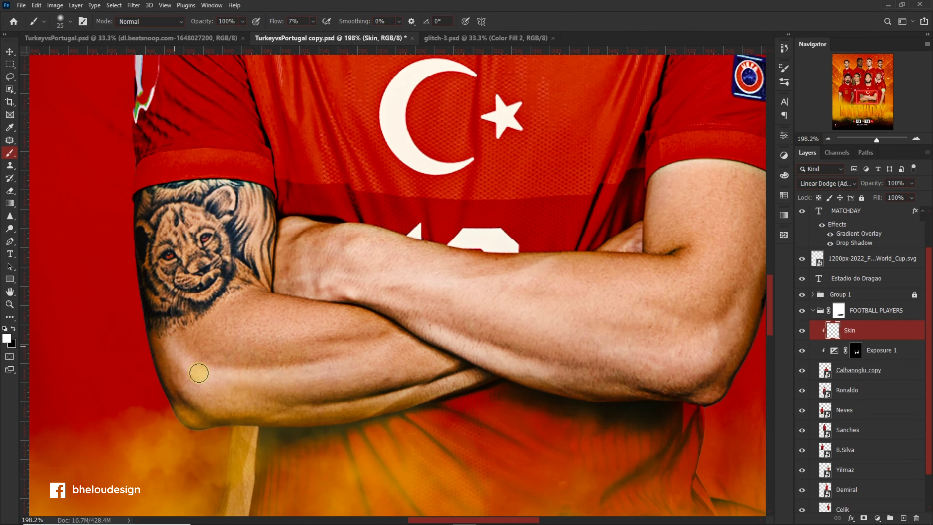
scroll(428, 381, "up", 2)
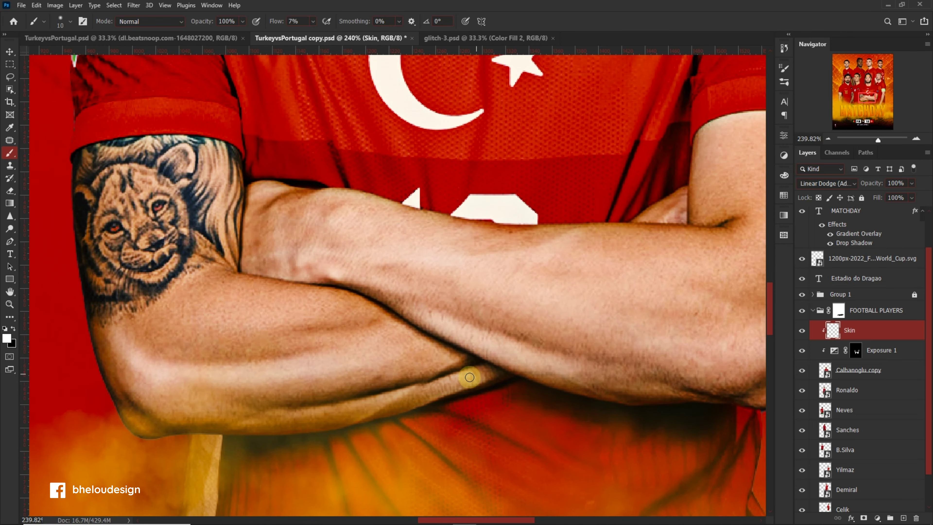
scroll(443, 367, "down", 10)
scroll(362, 324, "up", 10)
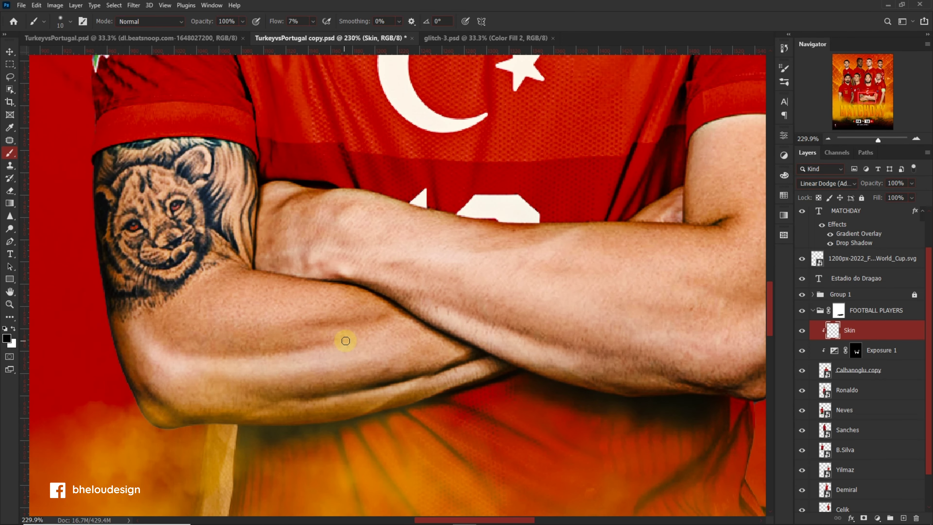
scroll(361, 351, "down", 4)
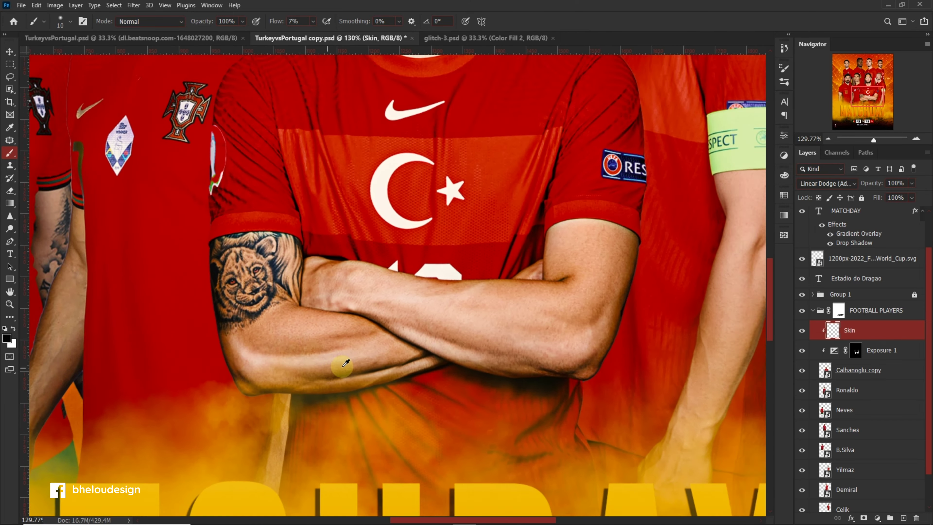
scroll(343, 363, "up", 2)
Step: Add a new empty layer above Skin named Black
left_click(903, 518)
type("ck")
key("Return")
Step: Set the Black layer's blend mode to Multiply
left_click(826, 183)
left_click(822, 225)
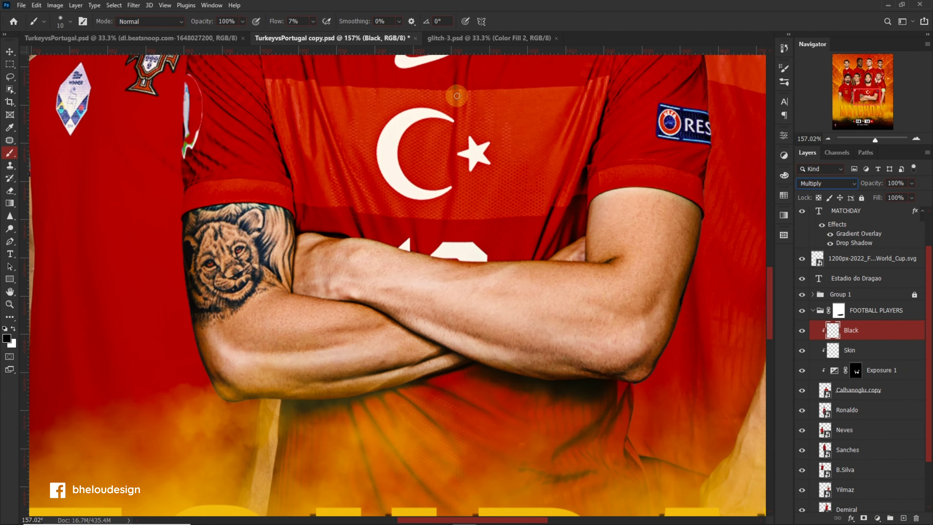
scroll(373, 342, "up", 5)
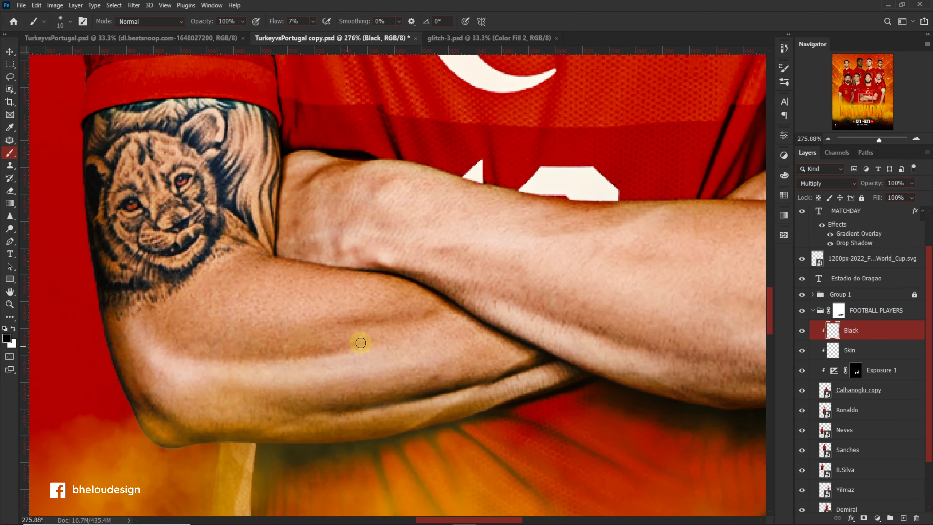
scroll(430, 312, "down", 4)
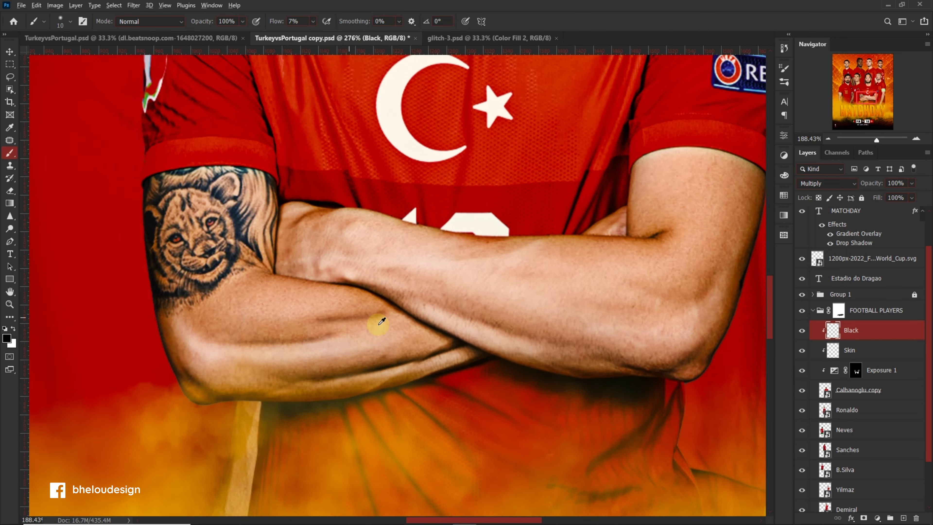
scroll(257, 165, "up", 3)
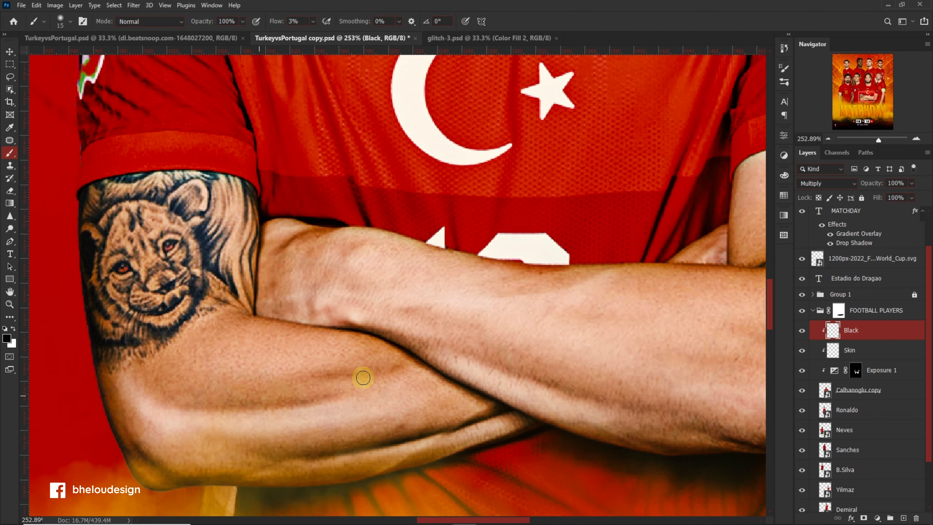
scroll(352, 378, "down", 2)
scroll(660, 417, "up", 2)
scroll(525, 322, "down", 3)
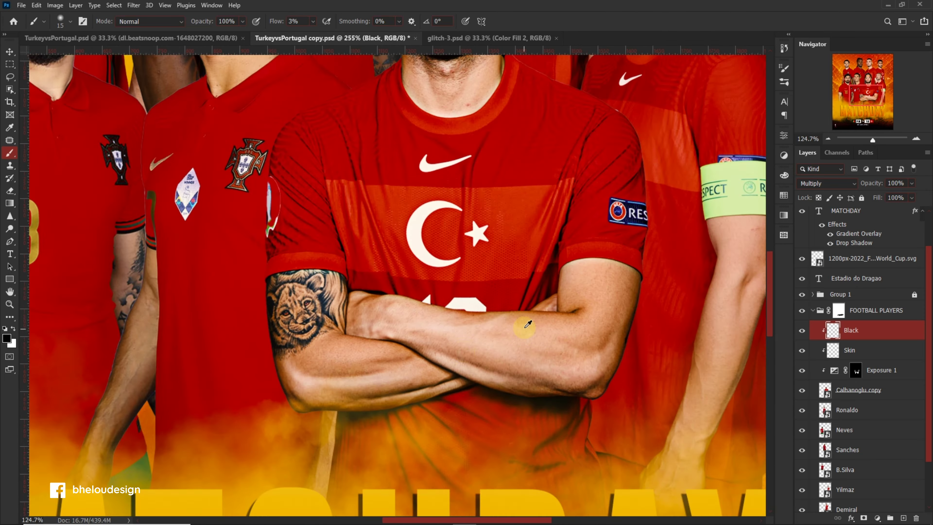
scroll(681, 306, "up", 3)
Step: Paint soft dark shading at 3% flow along the forearm, neck and face
mouse_move(663, 371)
left_mouse_down()
mouse_move(625, 298)
mouse_move(487, 309)
left_mouse_up()
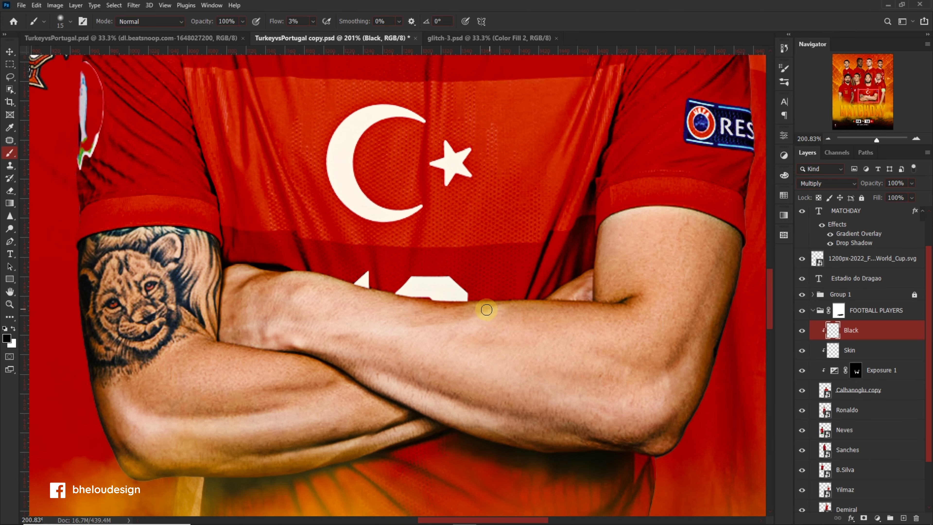
scroll(387, 353, "down", 1)
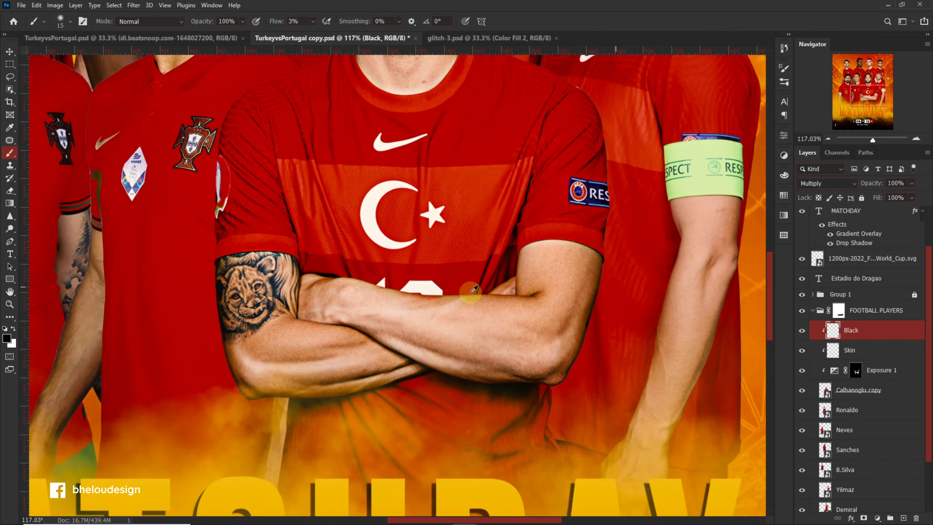
scroll(387, 353, "down", 1)
scroll(387, 353, "down", 1)
scroll(416, 313, "up", 2)
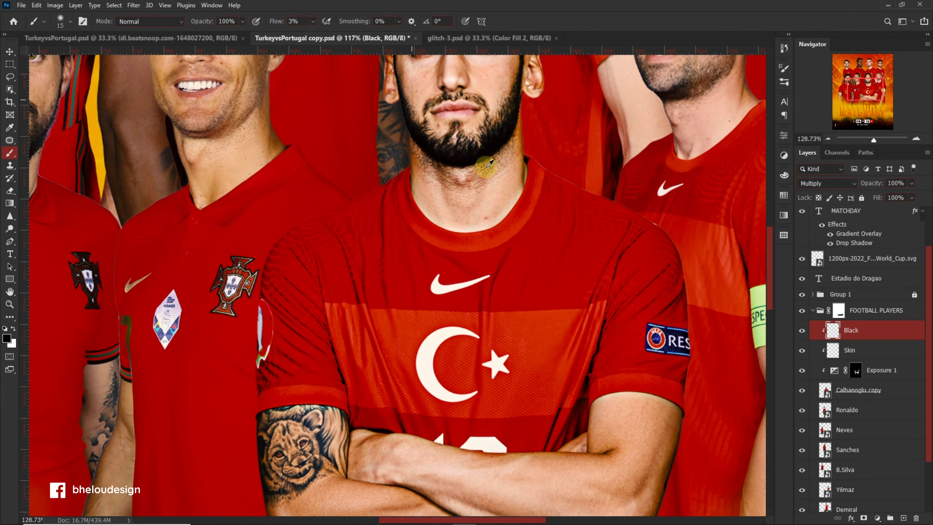
scroll(551, 162, "up", 4)
mouse_move(559, 185)
left_mouse_down()
mouse_move(550, 202)
mouse_move(483, 191)
mouse_move(429, 298)
left_mouse_up()
scroll(405, 284, "down", 4)
scroll(408, 281, "up", 3)
scroll(358, 308, "up", 2)
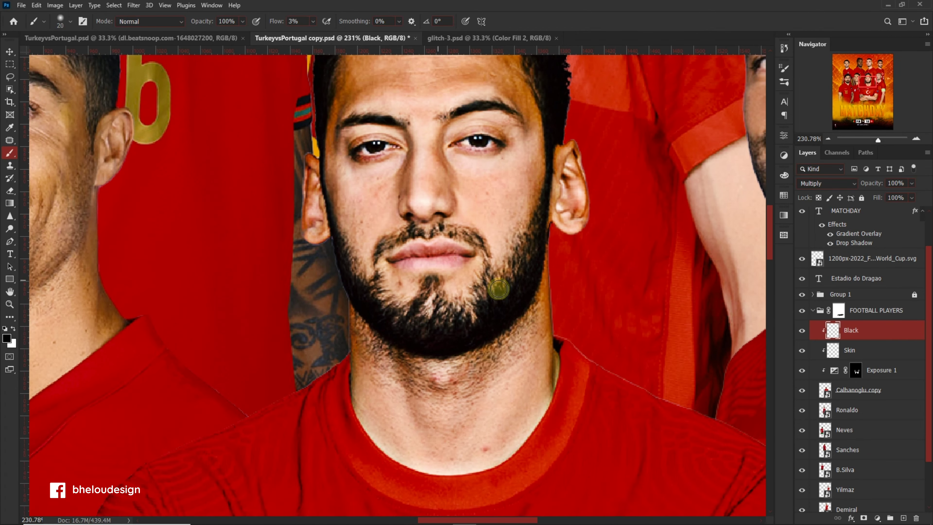
scroll(358, 308, "up", 1)
scroll(495, 266, "up", 2)
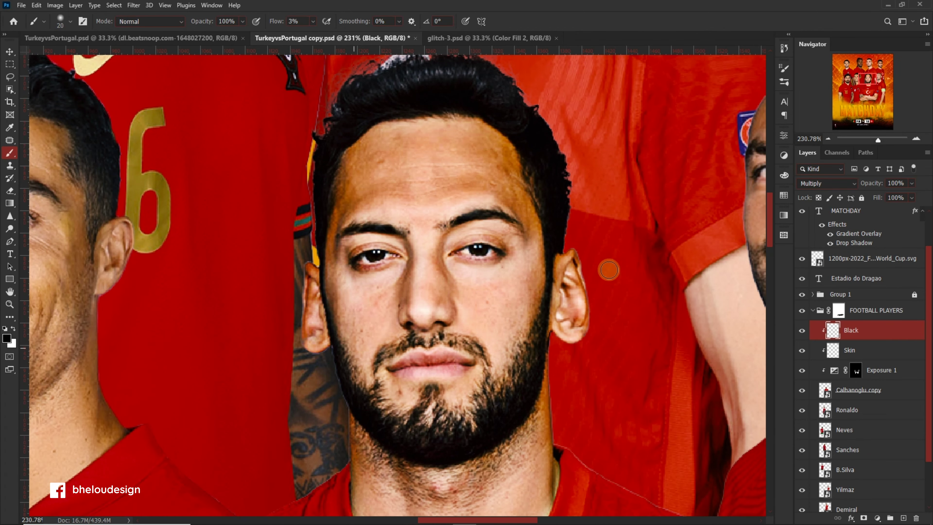
scroll(554, 262, "down", 3)
scroll(531, 272, "up", 4)
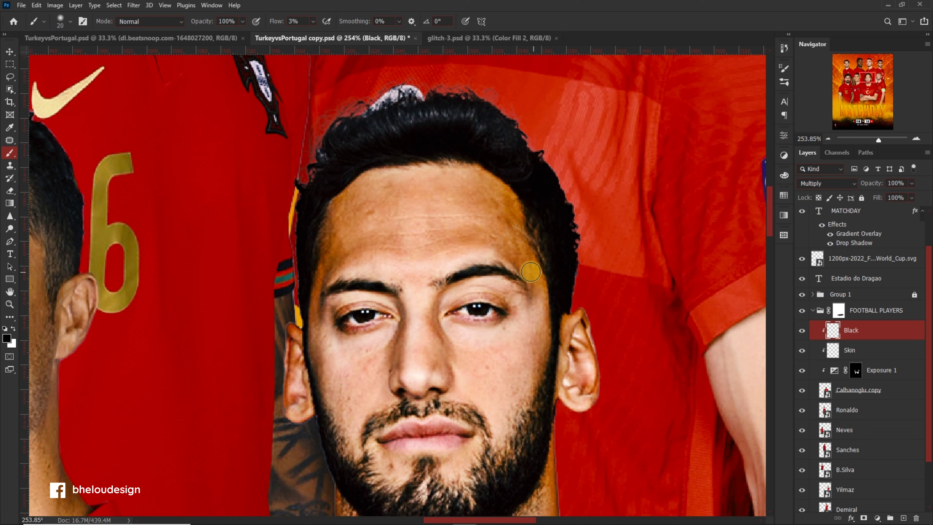
scroll(408, 268, "down", 3)
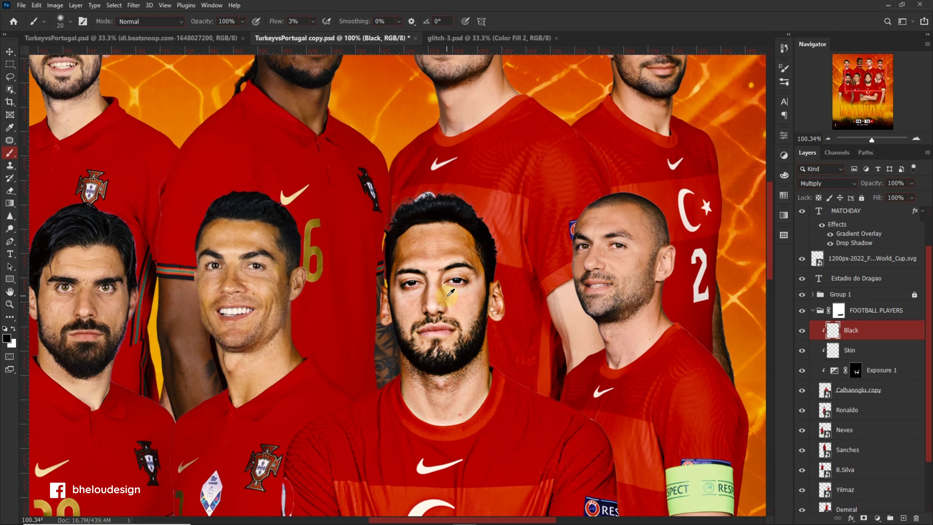
scroll(437, 291, "up", 4)
scroll(499, 295, "up", 1)
scroll(499, 295, "up", 2)
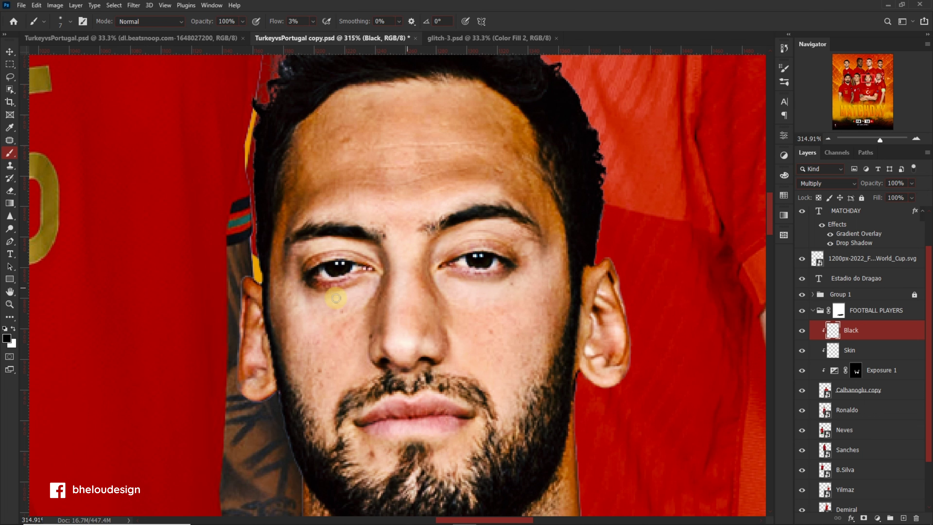
Step: On the Skin layer at 7% flow, paint soft white highlights on the eyes, nose, lips and chin
scroll(313, 288, "down", 1)
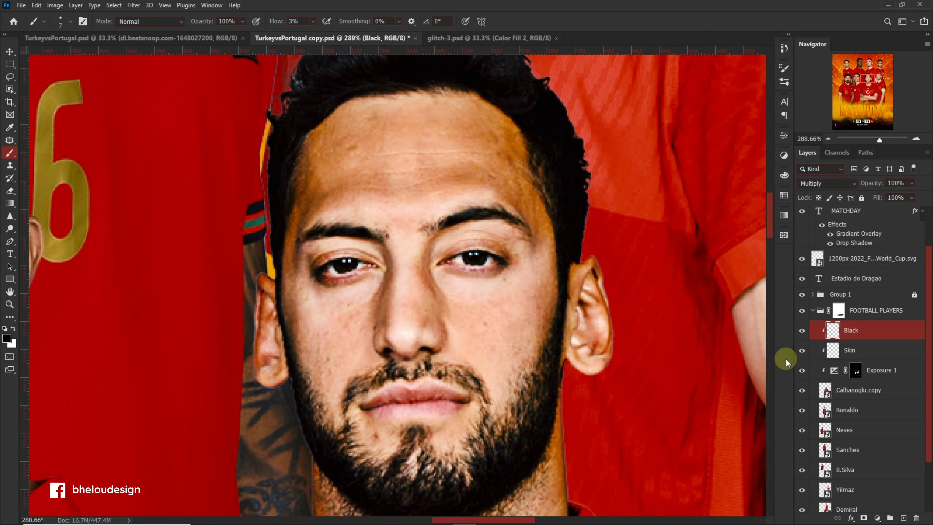
left_click(849, 350)
type("7")
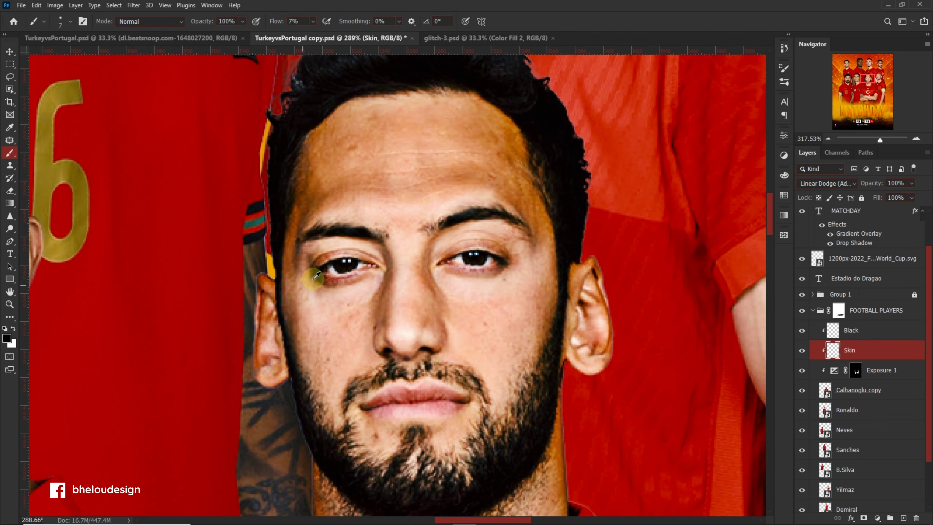
scroll(316, 275, "up", 3)
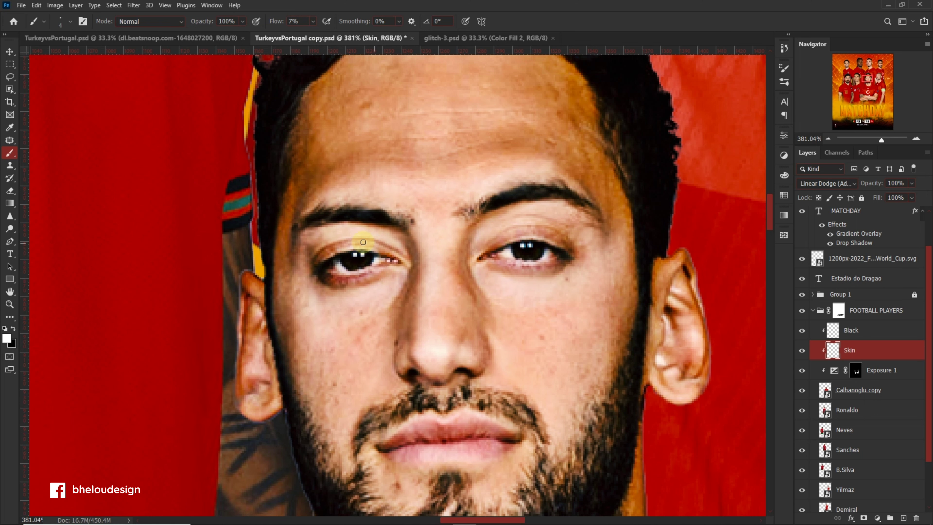
scroll(377, 271, "down", 2)
scroll(466, 263, "up", 2)
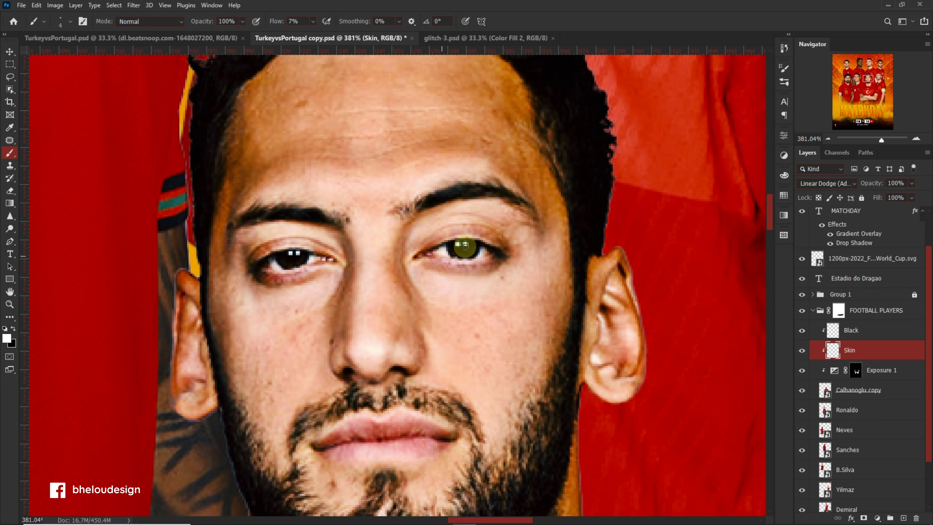
scroll(404, 331, "up", 1)
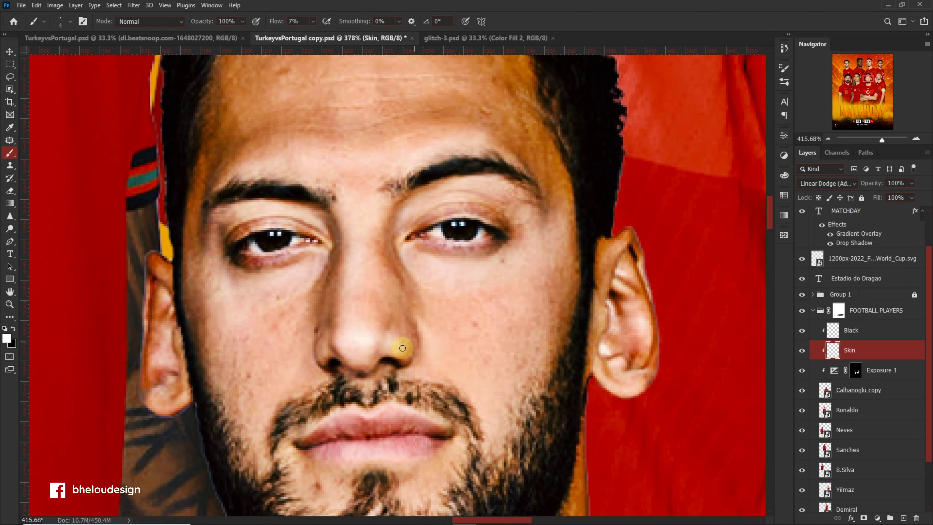
scroll(353, 368, "down", 1)
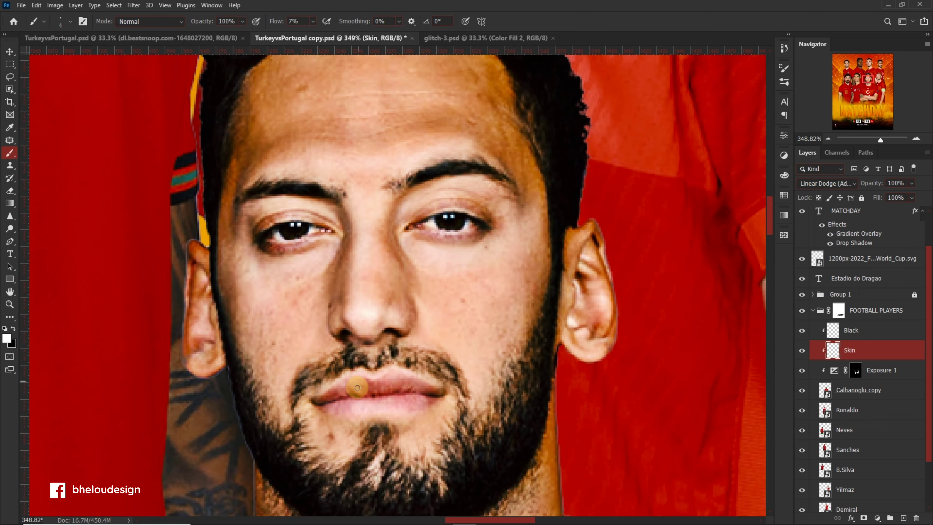
scroll(435, 374, "up", 1)
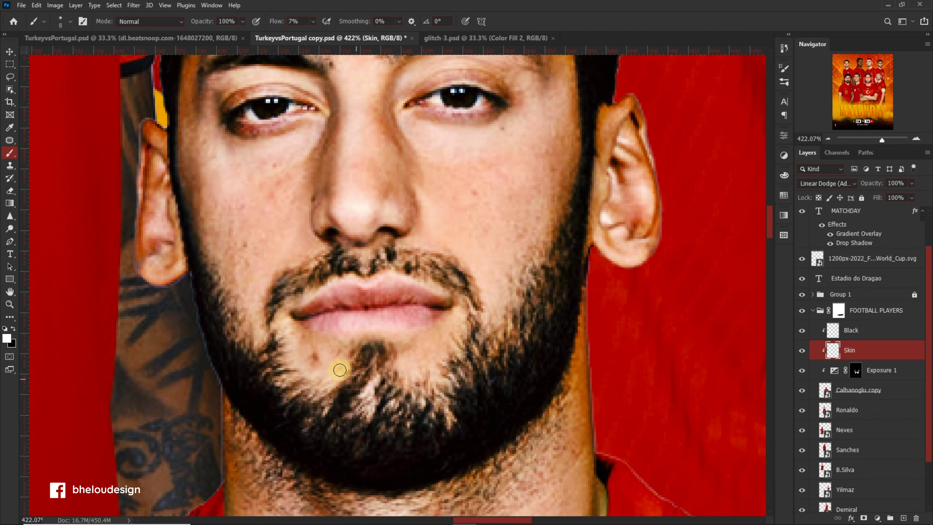
scroll(467, 323, "down", 3)
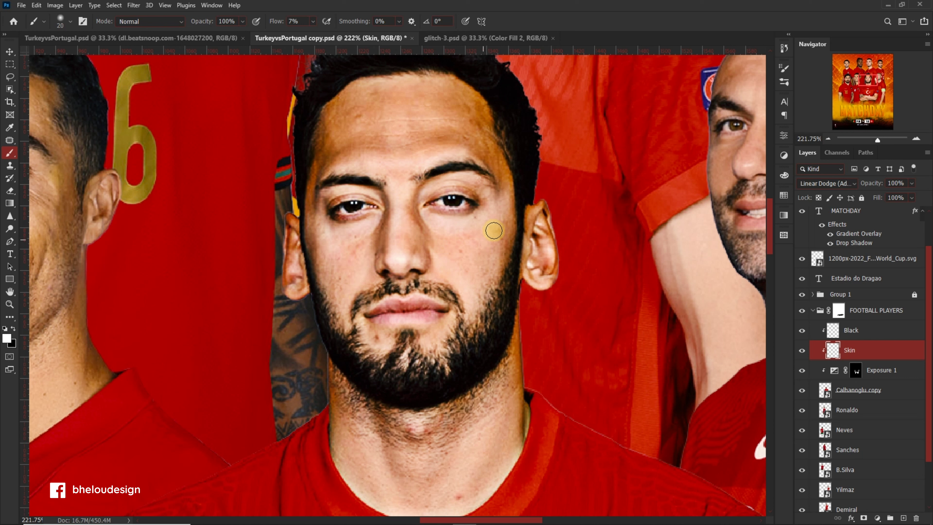
scroll(339, 253, "down", 2)
scroll(387, 221, "down", 1)
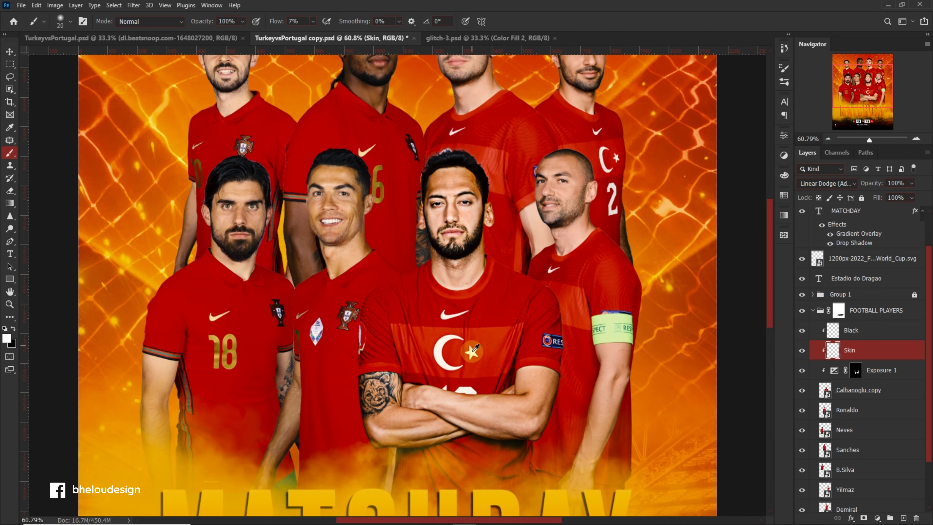
scroll(499, 371, "up", 3)
Step: Add a new Layer 7 above Black, clipped to the layers below
left_click(901, 331)
left_click(903, 517)
type("Clothes")
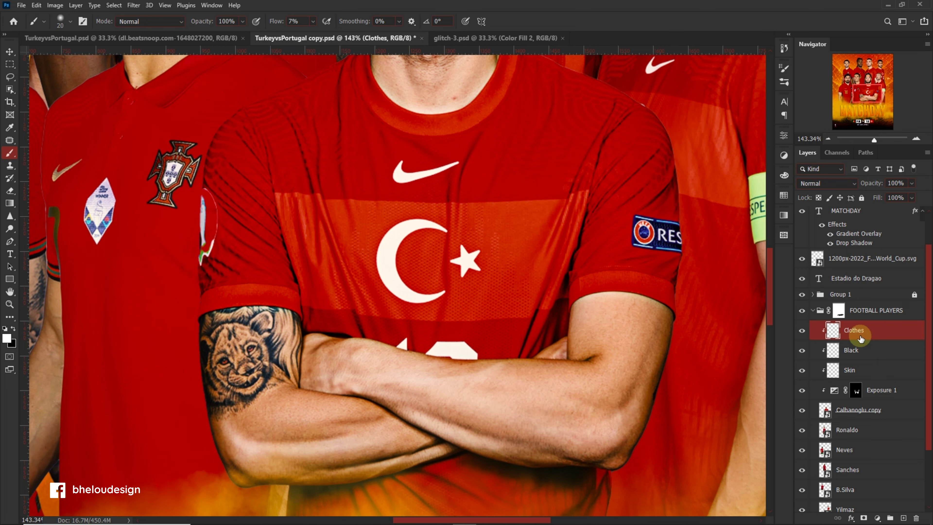
scroll(543, 275, "down", 2)
scroll(543, 275, "up", 1)
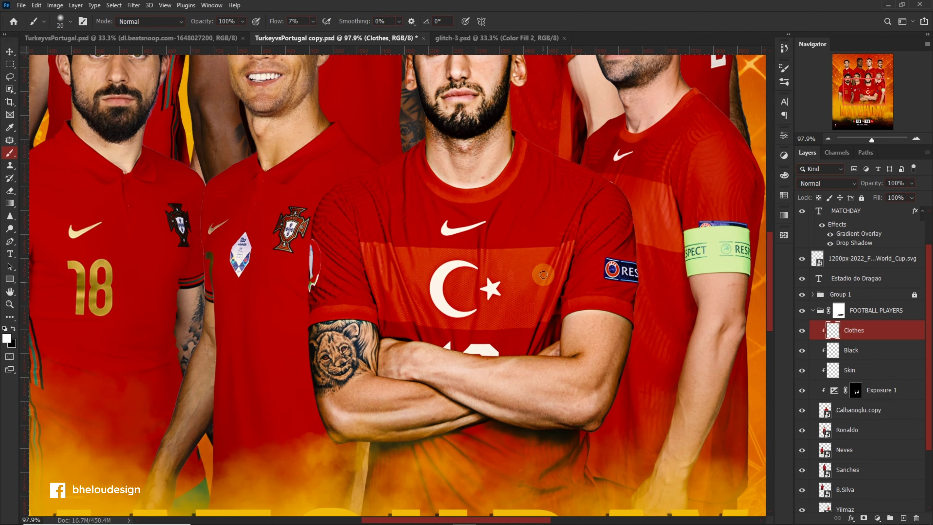
scroll(391, 234, "up", 2)
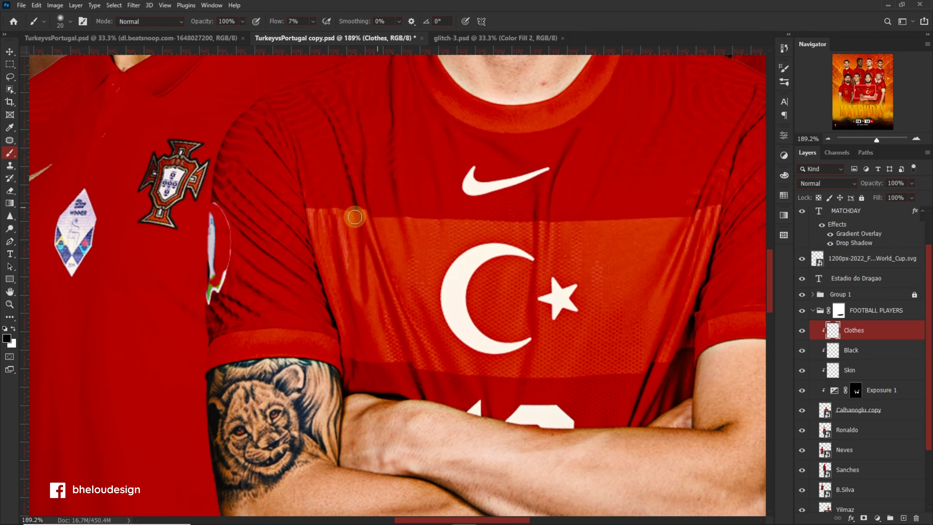
scroll(345, 206, "down", 1)
scroll(627, 198, "down", 1)
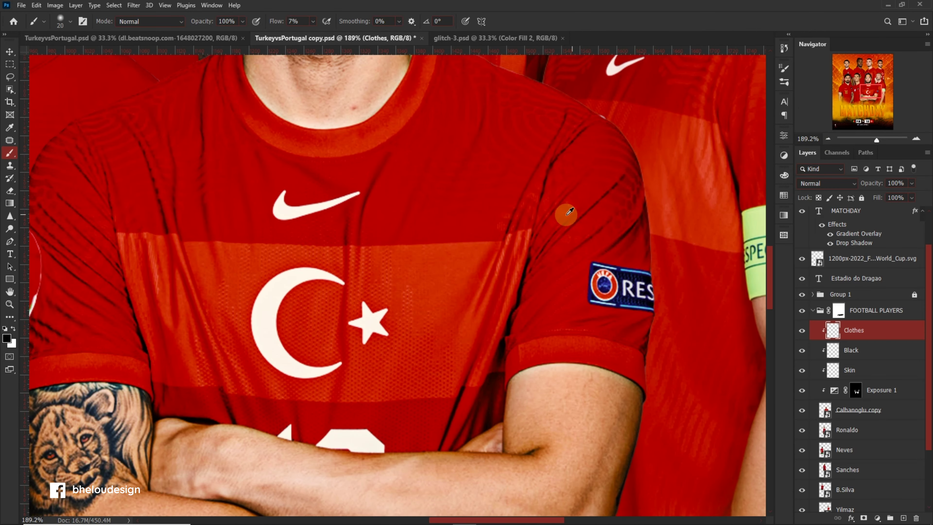
scroll(567, 210, "down", 1)
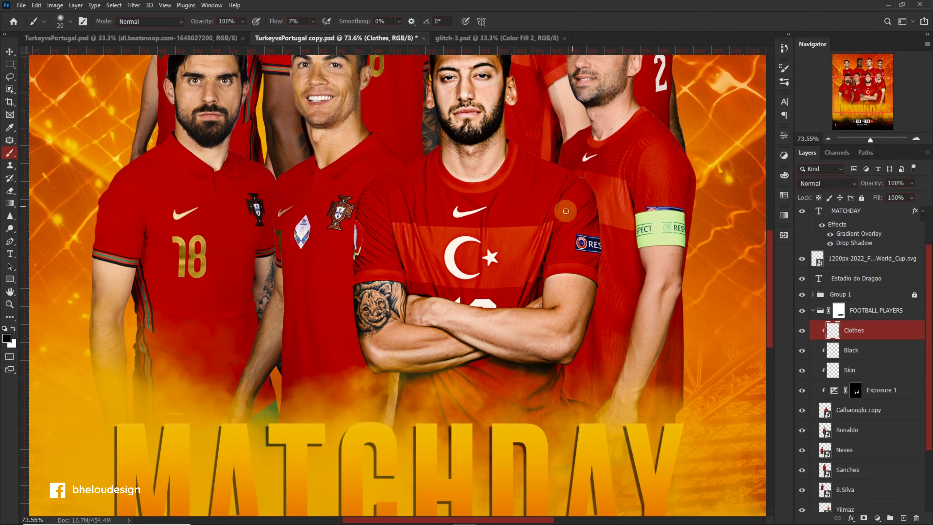
scroll(566, 211, "up", 1)
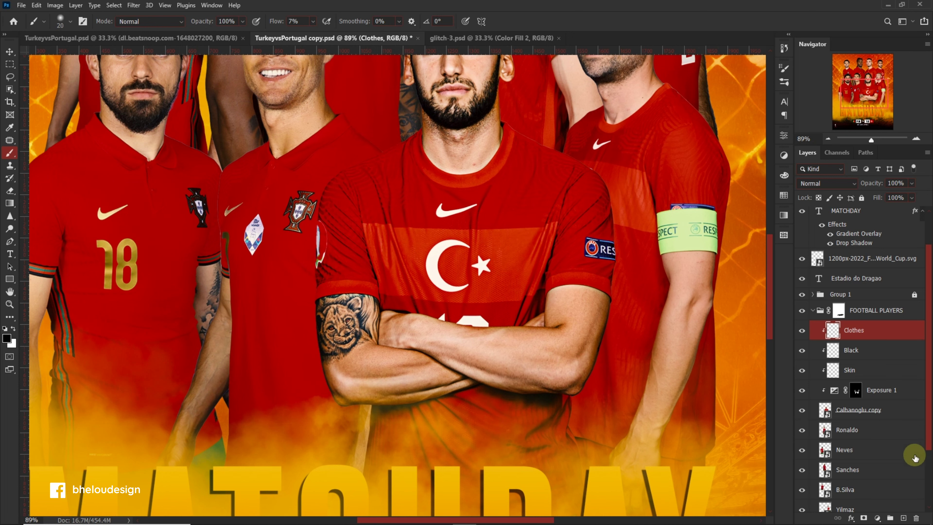
Step: Delete the Clothes layer
left_click(915, 517)
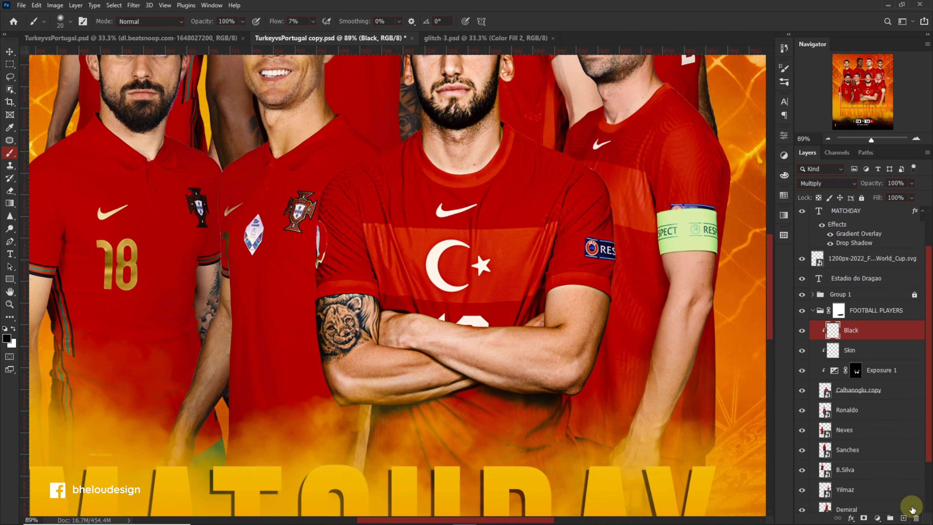
scroll(444, 220, "up", 3)
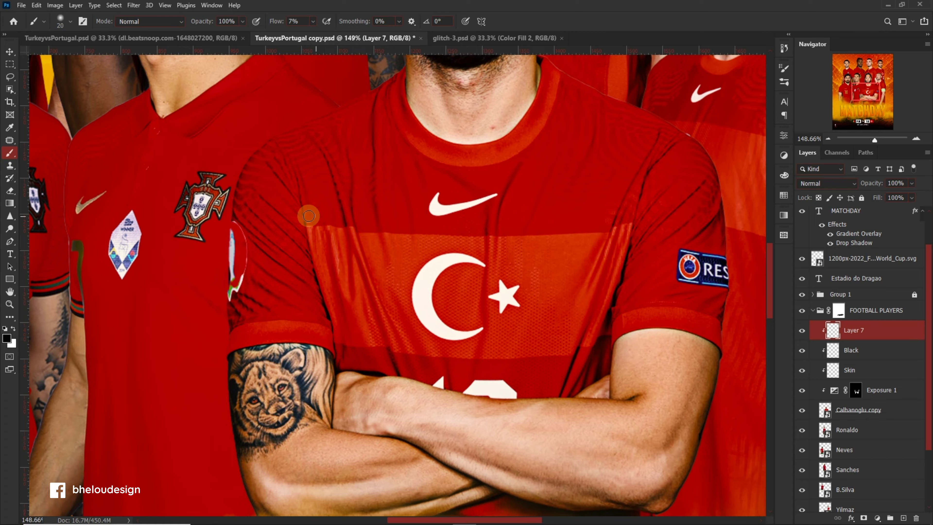
scroll(308, 216, "down", 1)
Step: Set the foreground colour to an orange sampled from the poster background
scroll(309, 216, "down", 1)
scroll(308, 215, "down", 1)
left_click(6, 338)
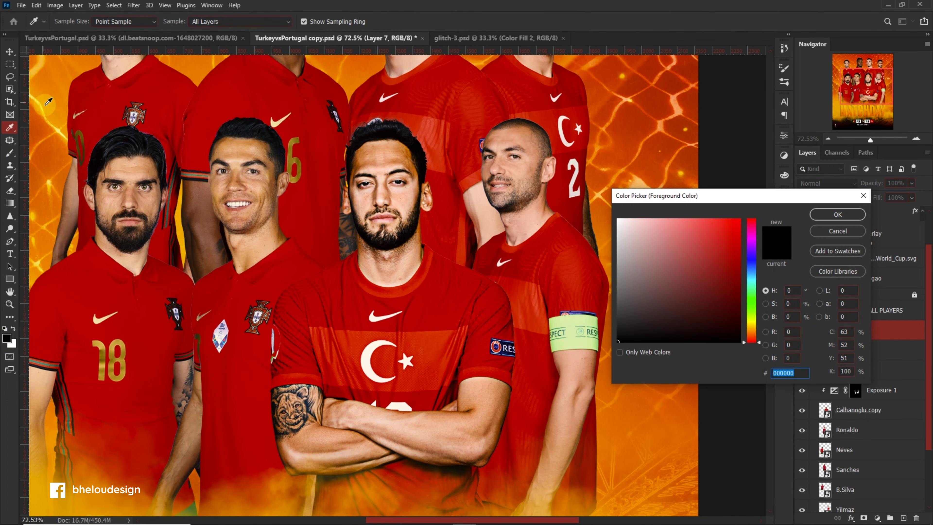
left_click(48, 101)
left_click(837, 214)
Step: Set Layer 7 to Linear Dodge (Add) and the brush flow to 18%
key("b")
left_click(826, 183)
left_click(824, 291)
type("8")
key("Return")
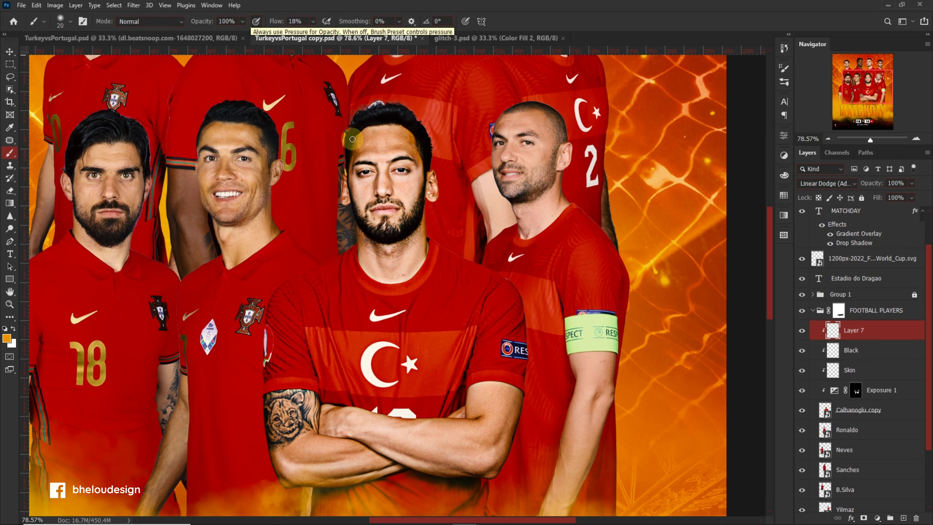
Step: With a size 50 brush, paint orange rim light along the right and left shoulders
scroll(510, 300, "down", 1)
scroll(510, 300, "up", 2)
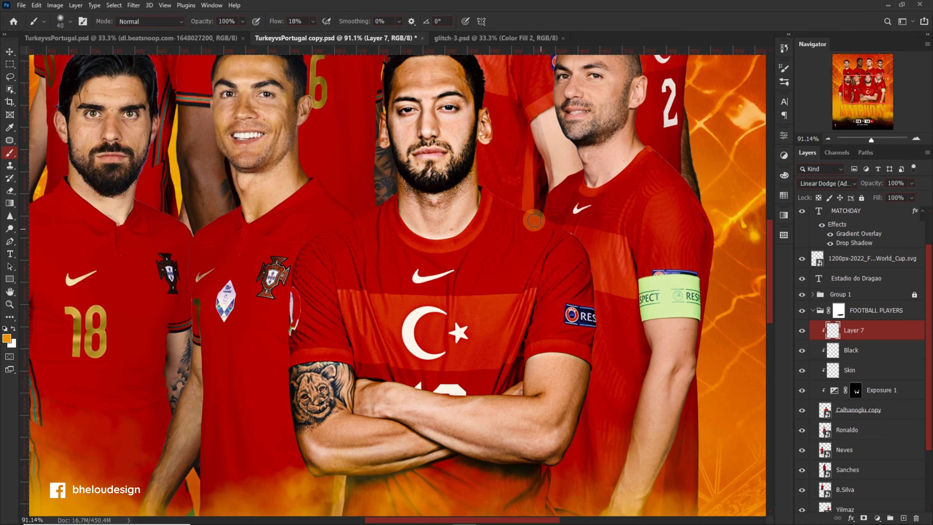
key("bracketright")
key("bracketright")
key("bracketright")
left_click_drag(557, 221, 607, 344)
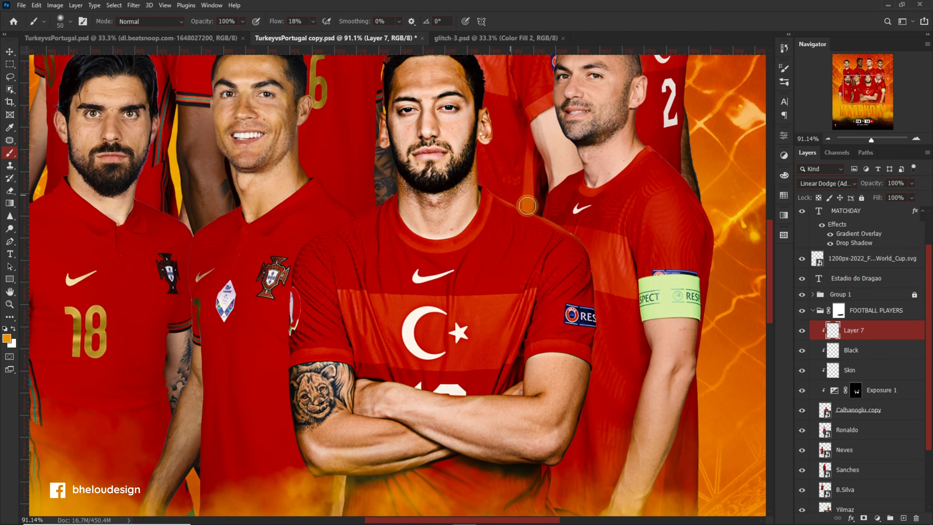
scroll(338, 316, "up", 2)
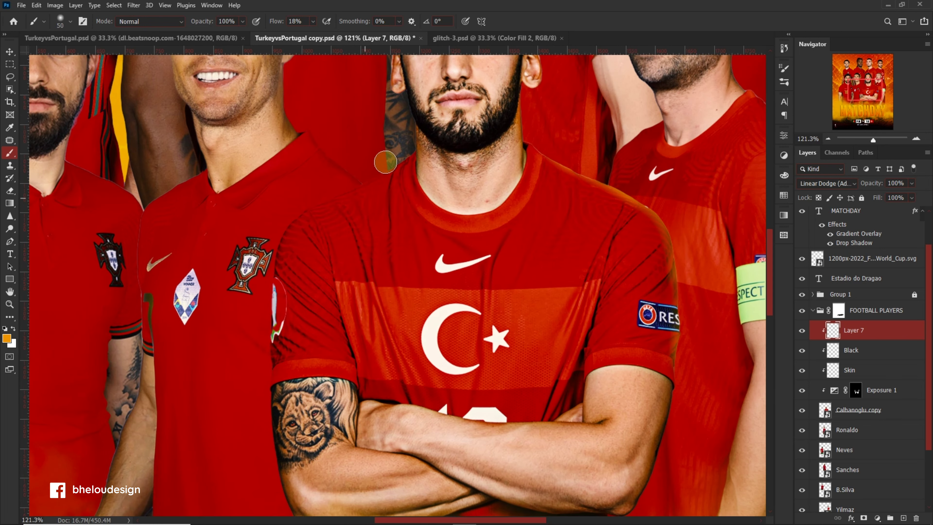
left_click_drag(324, 191, 262, 369)
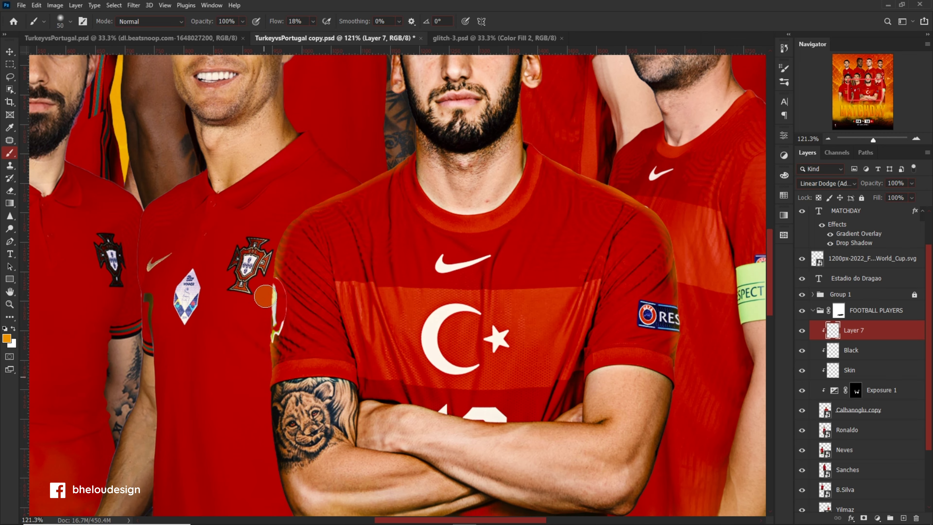
Step: At 10% flow, paint an orange glow along the shirt neckline
scroll(333, 258, "down", 2)
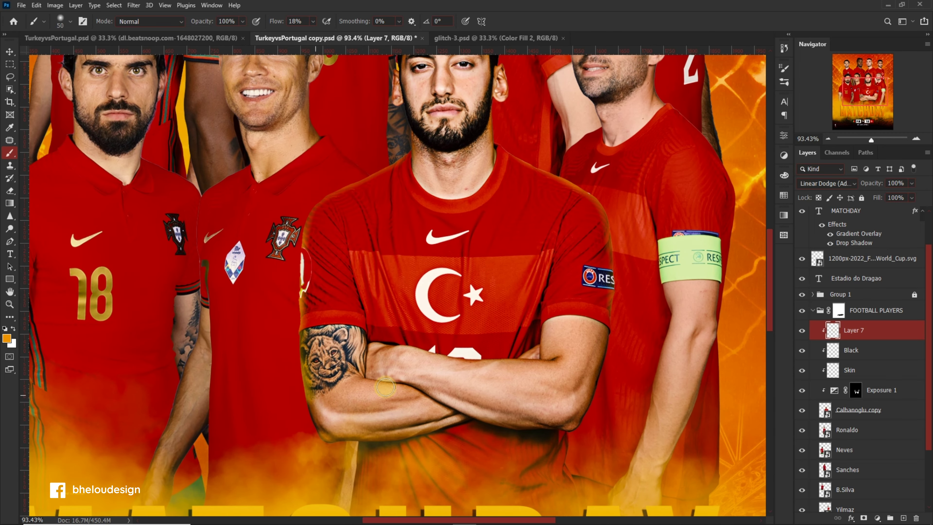
scroll(306, 402, "up", 2)
scroll(434, 362, "up", 1)
scroll(452, 380, "up", 1)
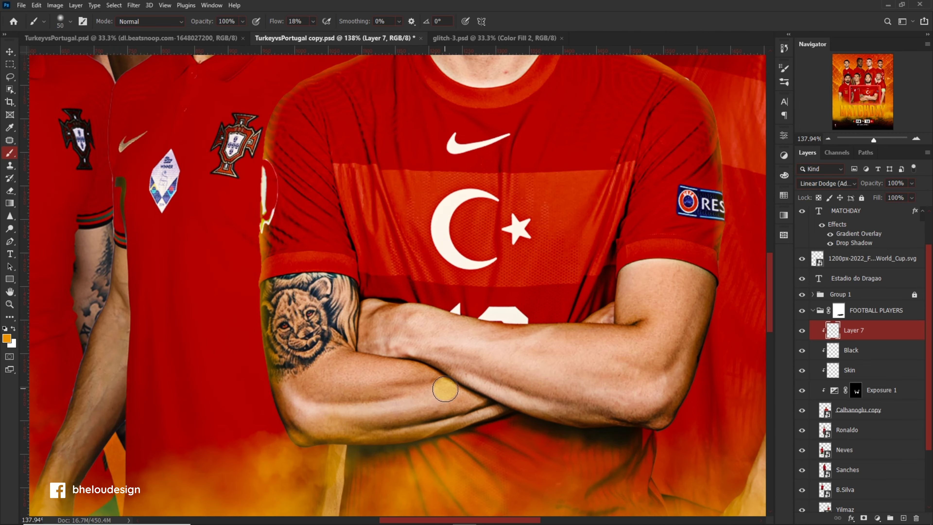
key("shift+1")
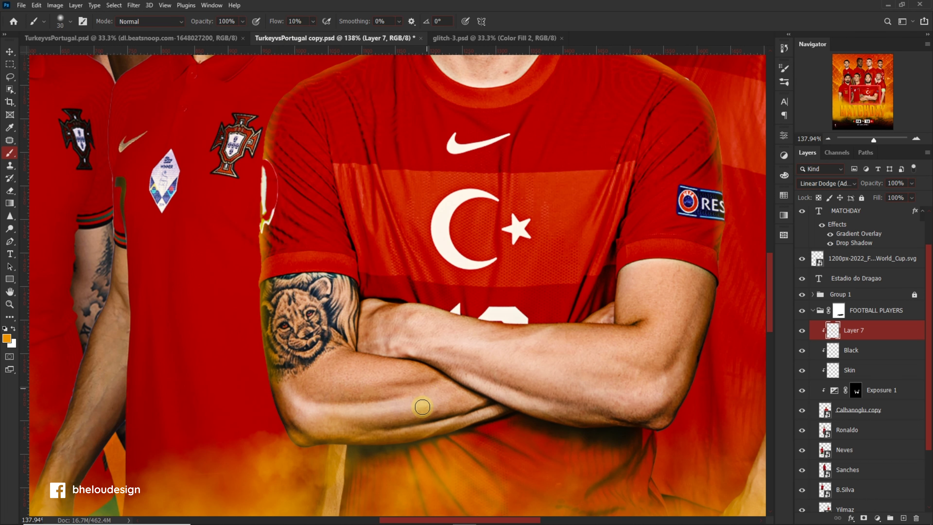
scroll(417, 398, "up", 1)
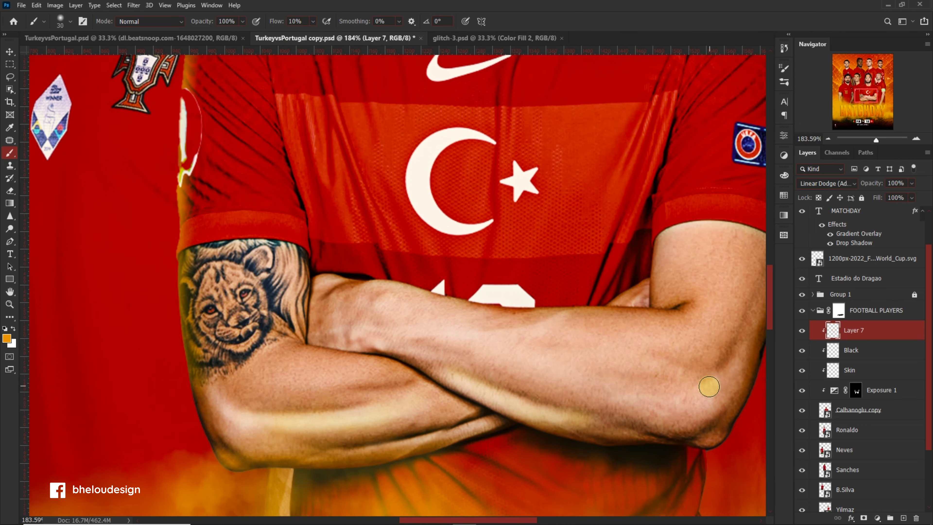
scroll(385, 338, "down", 5)
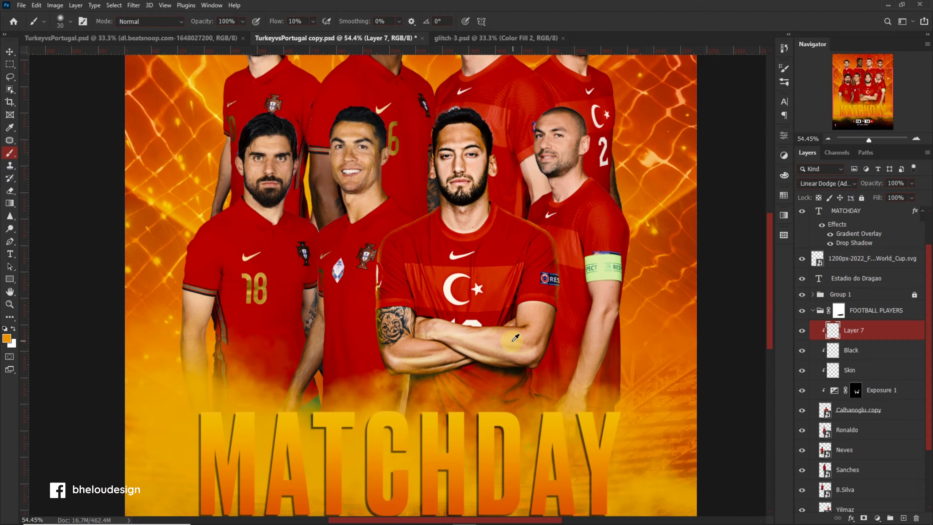
scroll(511, 301, "up", 4)
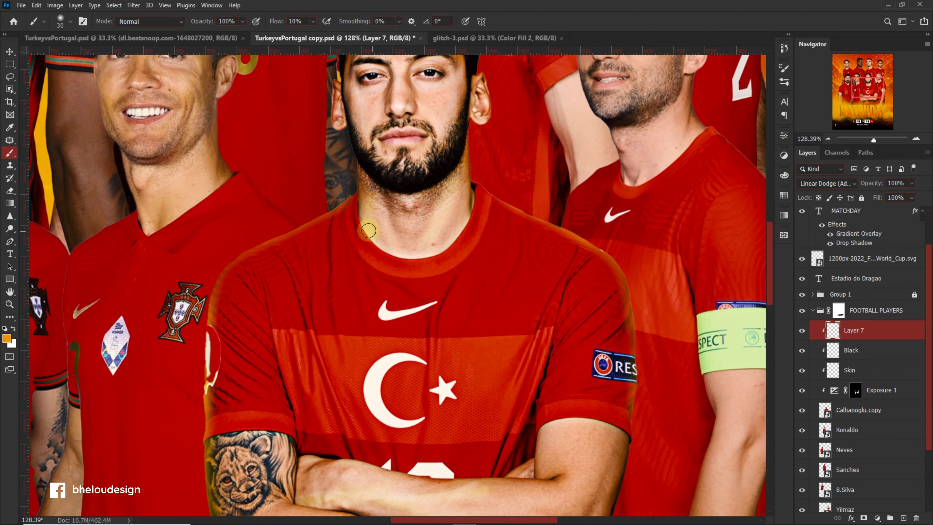
scroll(389, 243, "down", 1)
scroll(388, 242, "up", 1)
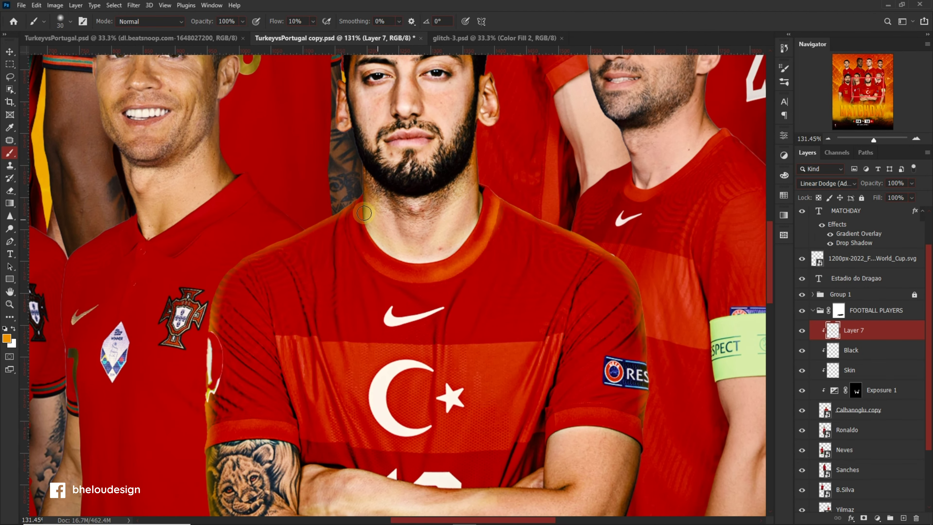
left_click_drag(358, 214, 413, 301)
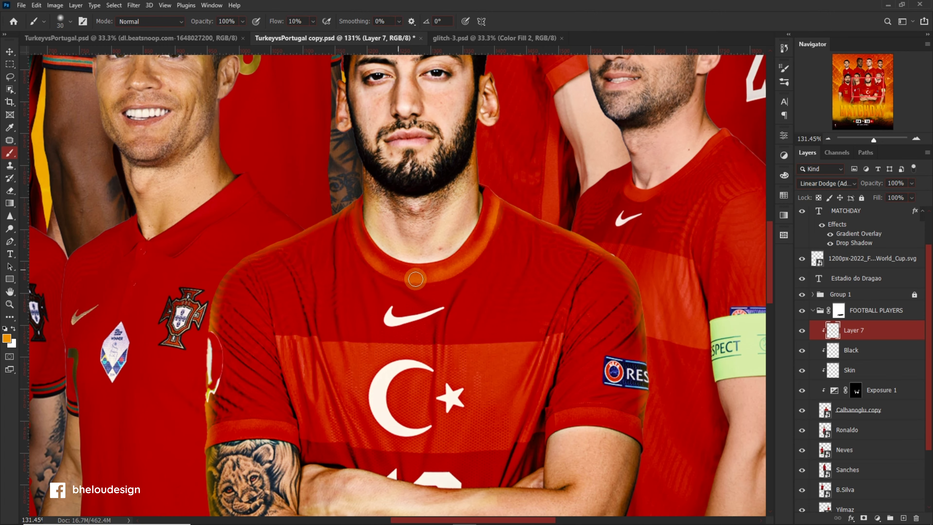
Step: At 6% flow, add a faint bright streak down the shirt and brighten the sleeve hem with a size 15 brush
scroll(358, 210, "down", 3)
scroll(467, 218, "up", 2)
scroll(467, 218, "up", 2)
scroll(467, 218, "up", 2)
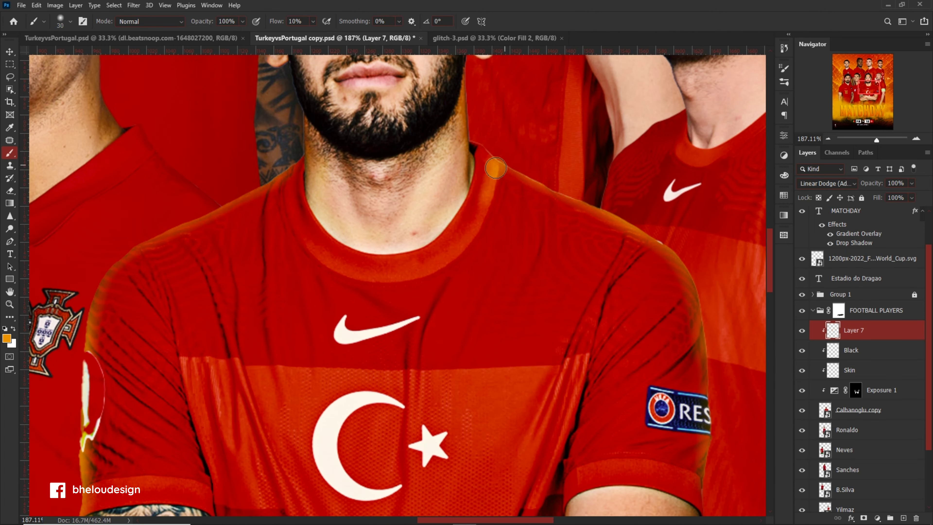
left_click_drag(313, 21, 311, 33)
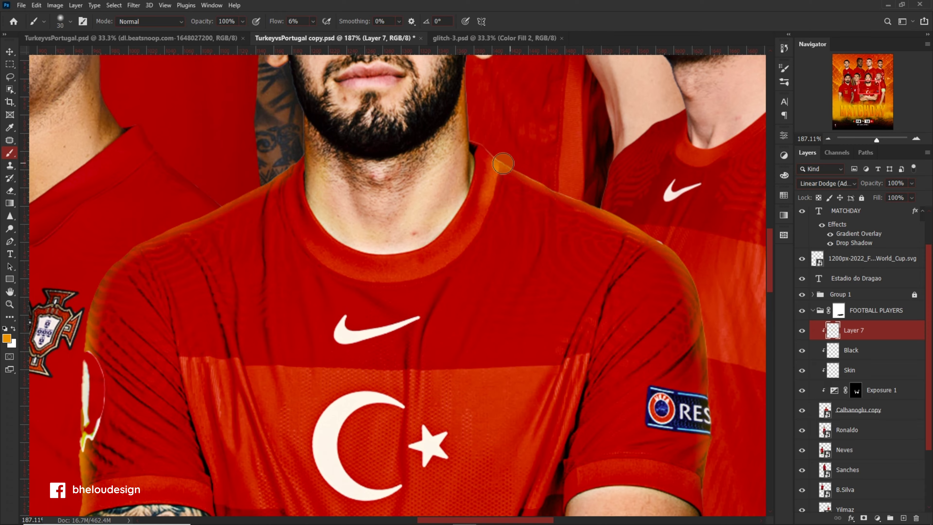
scroll(506, 204, "down", 1)
scroll(277, 289, "down", 1)
left_click_drag(277, 289, 334, 397)
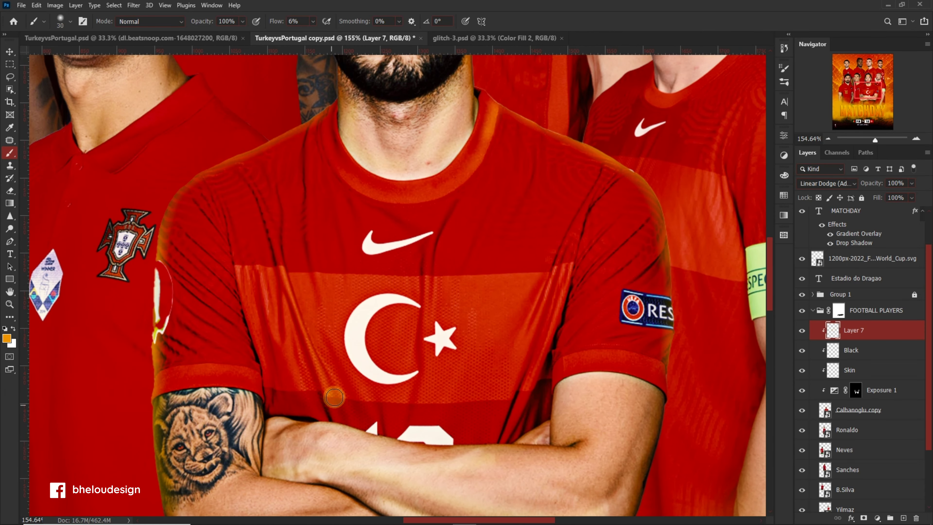
key("bracketleft")
key("bracketleft")
key("bracketleft")
mouse_move(239, 375)
left_mouse_down()
mouse_move(221, 371)
mouse_move(277, 378)
left_mouse_up()
Step: Fit the poster to screen and paint a faint orange shoulder glow with a size 5 brush
key("ctrl+0")
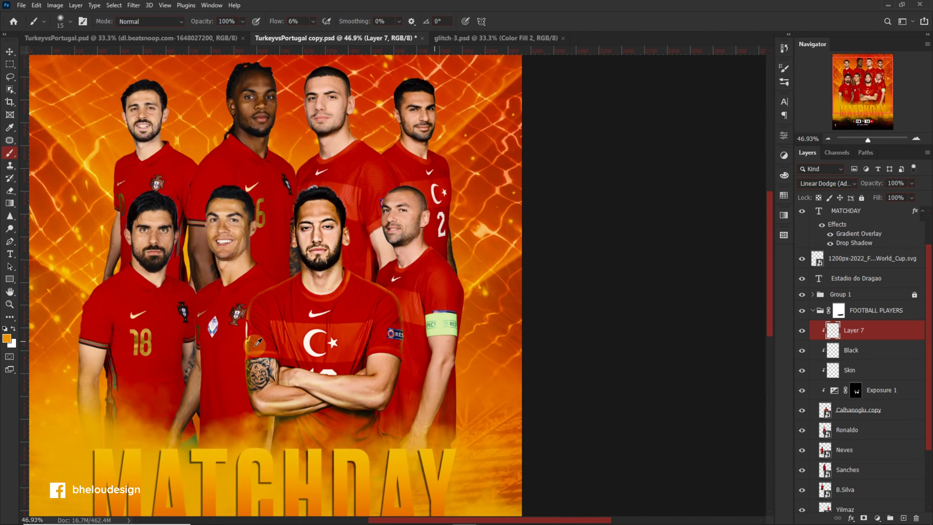
scroll(235, 376, "up", 5)
scroll(235, 376, "up", 2)
scroll(242, 294, "up", 3)
key("bracketleft")
key("bracketleft")
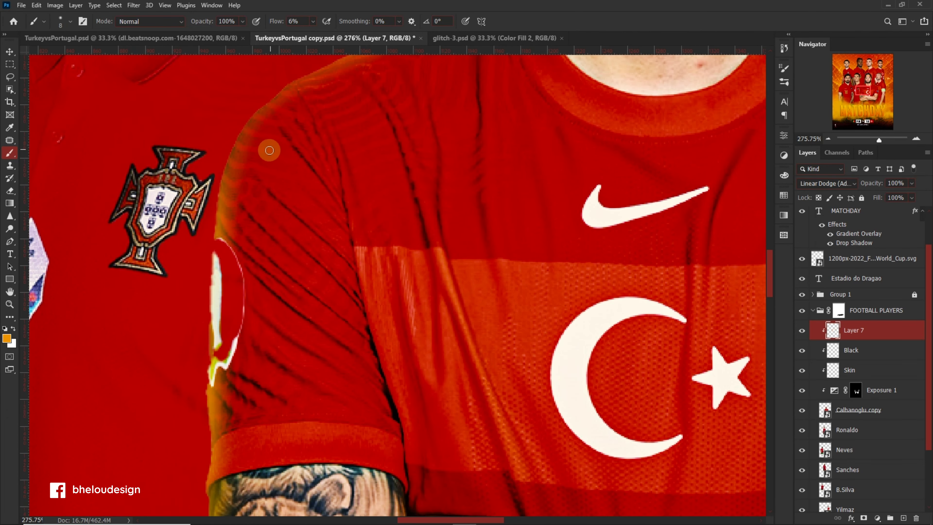
scroll(279, 152, "up", 2)
scroll(289, 155, "up", 3)
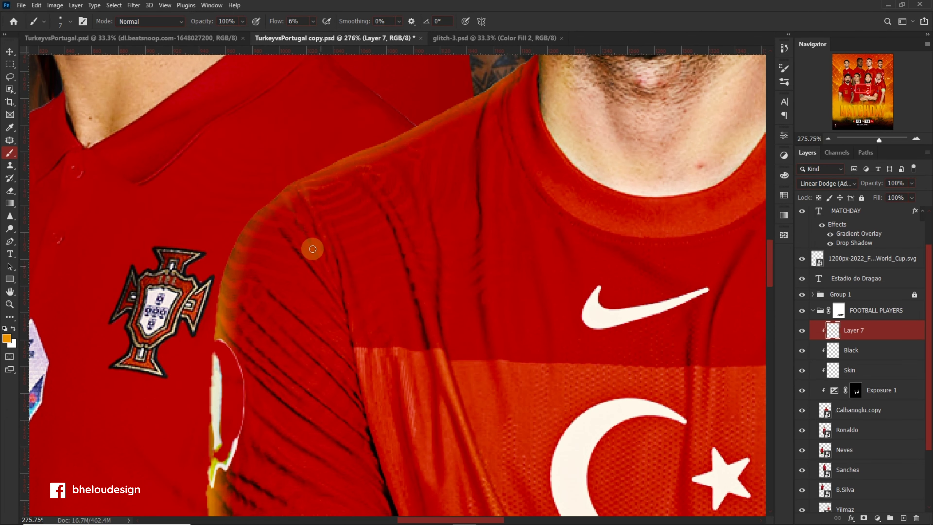
scroll(350, 235, "down", 1)
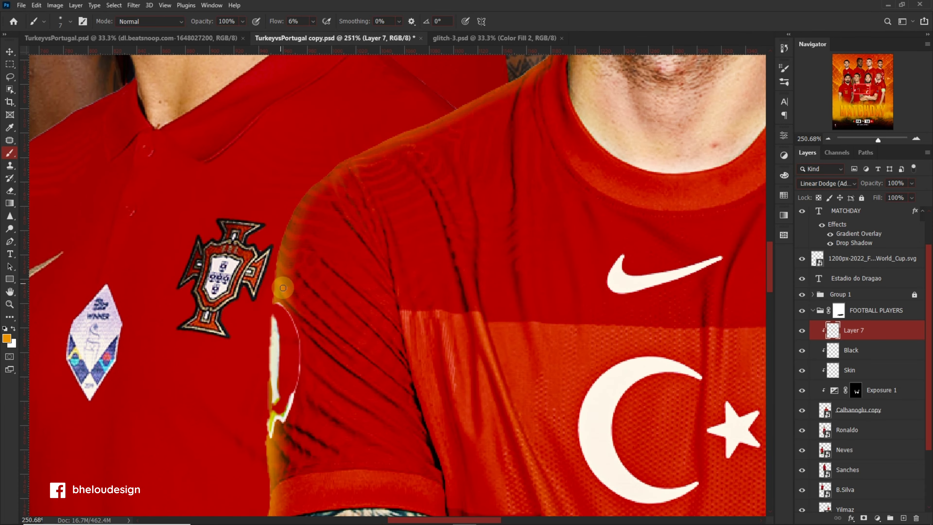
scroll(269, 418, "up", 1)
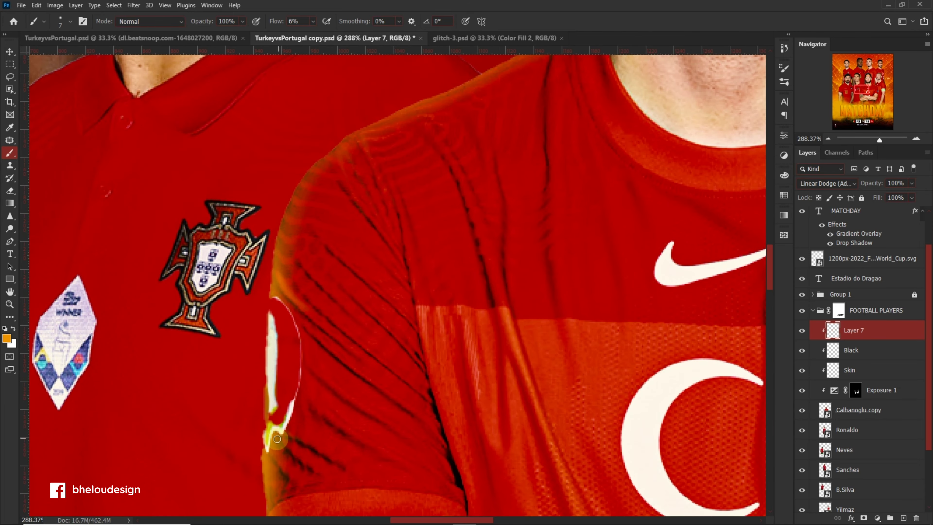
scroll(592, 276, "up", 1)
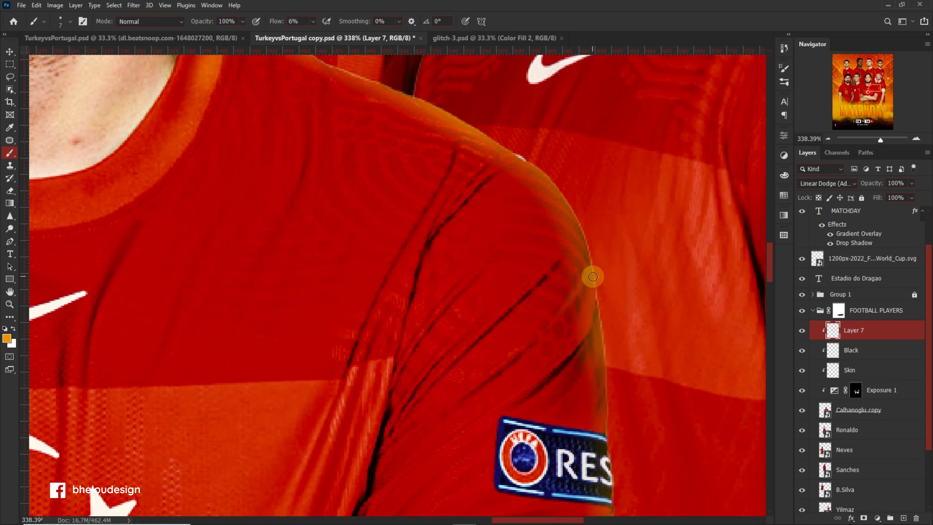
key("bracketleft")
key("bracketleft")
scroll(554, 323, "down", 1)
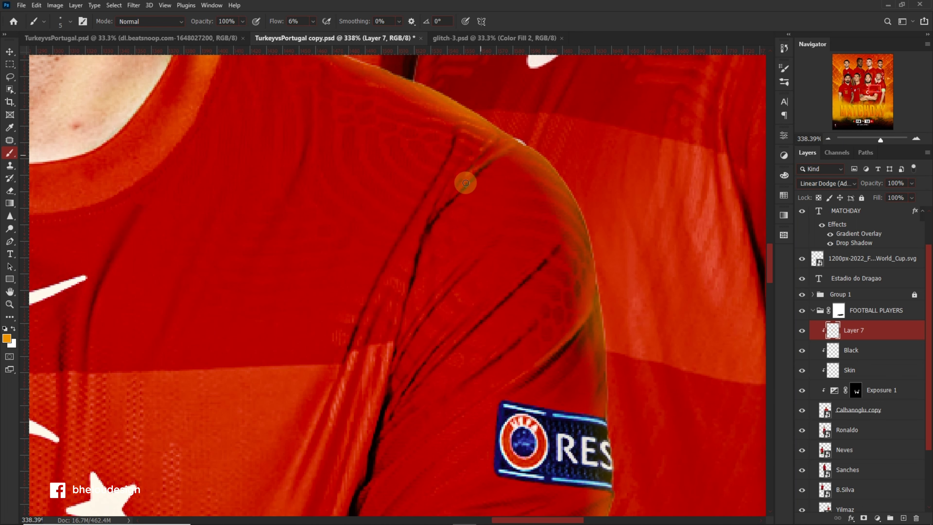
scroll(440, 182, "up", 3)
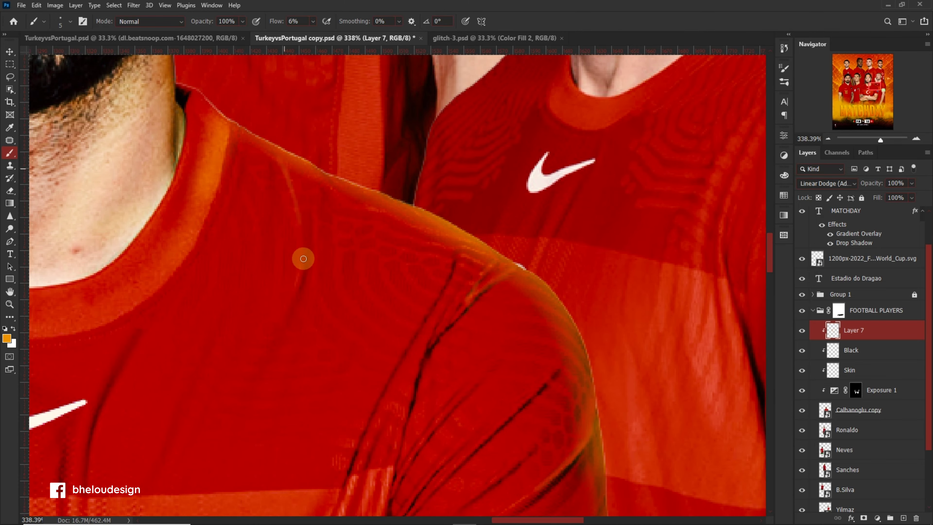
scroll(301, 258, "down", 5)
scroll(355, 209, "up", 5)
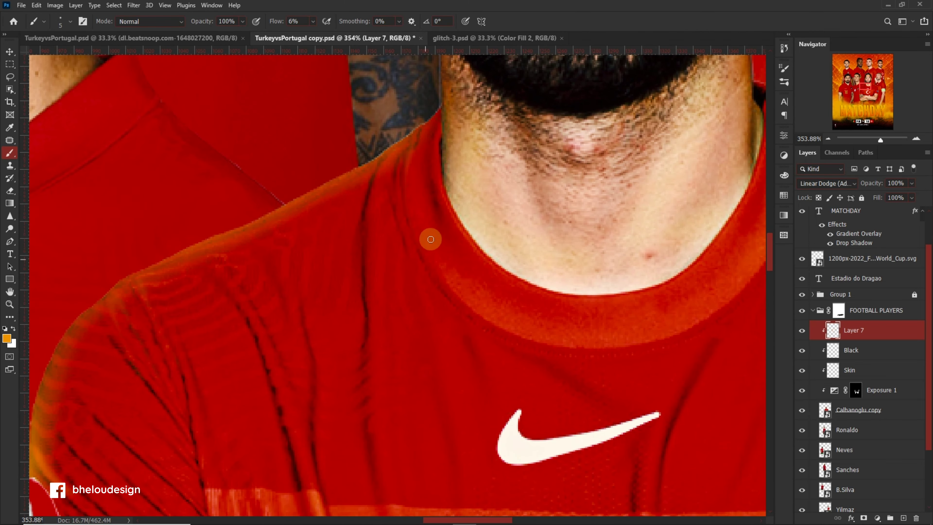
scroll(423, 233, "down", 5)
scroll(481, 212, "up", 3)
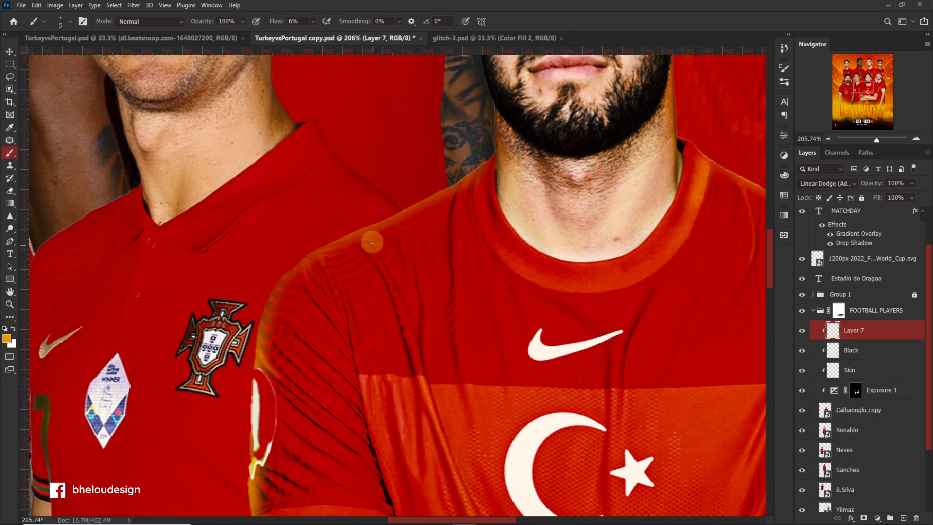
left_click_drag(401, 278, 398, 250)
scroll(350, 265, "down", 5)
scroll(325, 305, "up", 6)
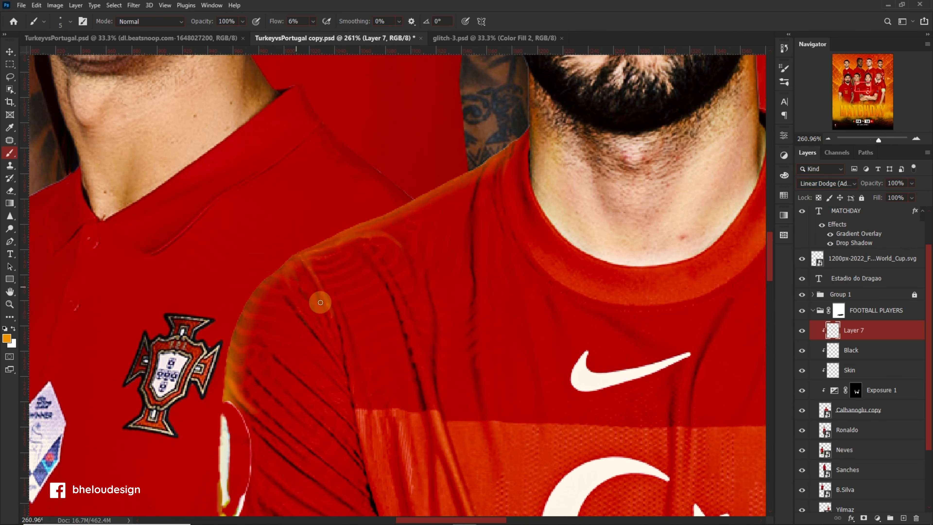
scroll(383, 306, "down", 5)
scroll(457, 294, "up", 3)
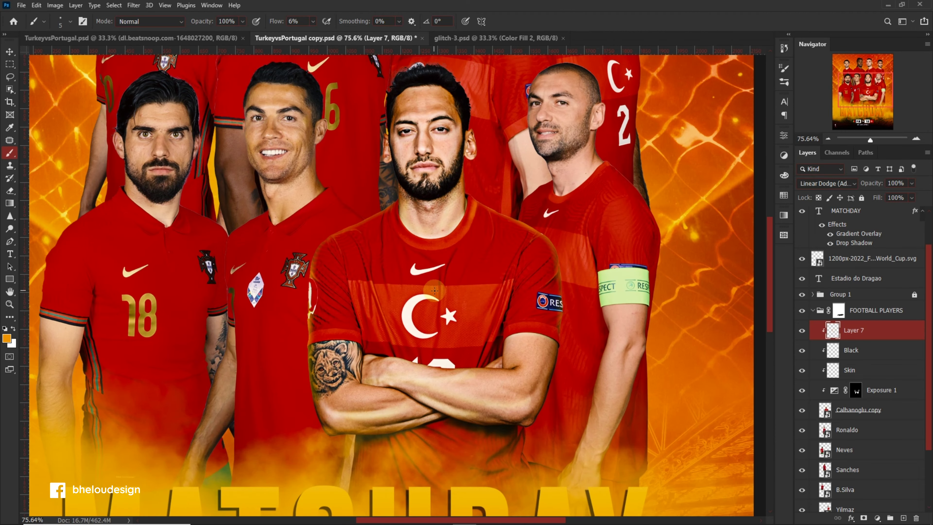
Step: Select the Black shading layer
left_click(834, 389)
left_click(808, 351)
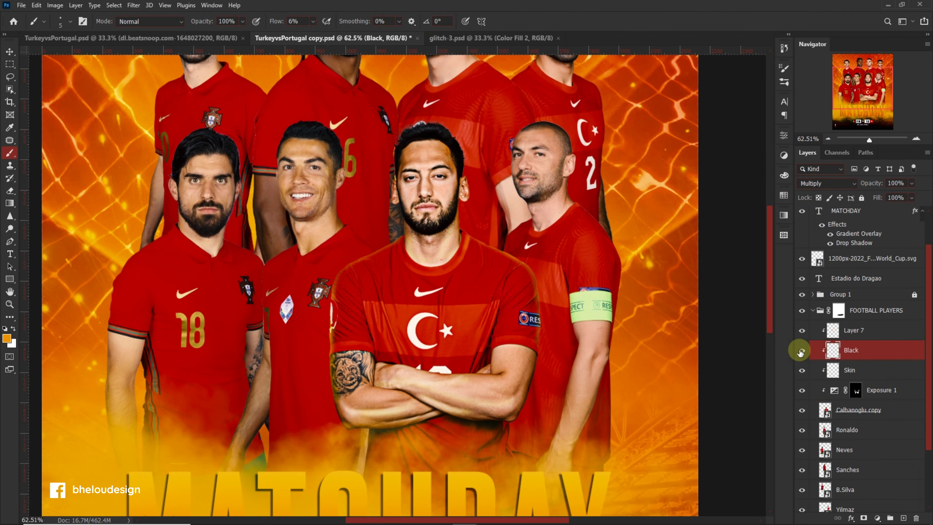
scroll(467, 300, "down", 3)
scroll(468, 300, "up", 1)
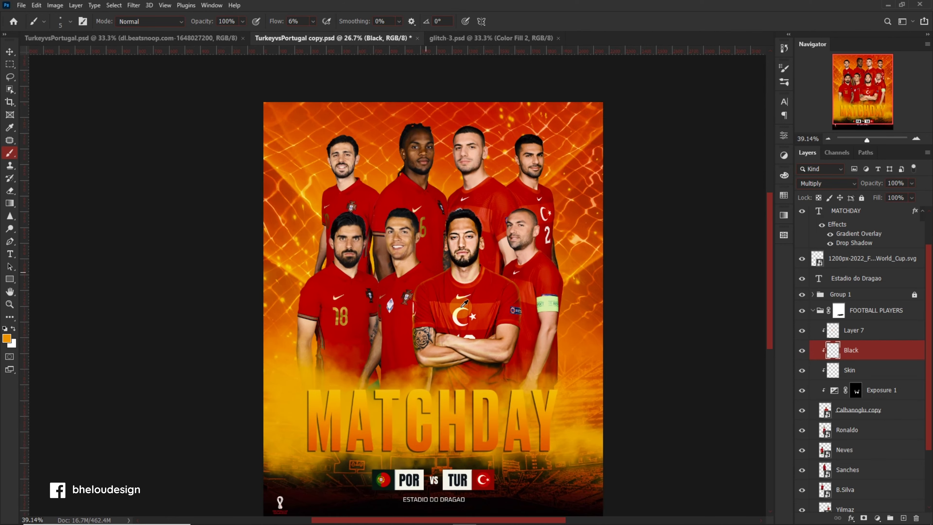
scroll(468, 301, "up", 1)
scroll(468, 300, "up", 1)
scroll(468, 301, "up", 1)
Step: Raise Layer 7's orange rim-light opacity to 85%
left_click(856, 331)
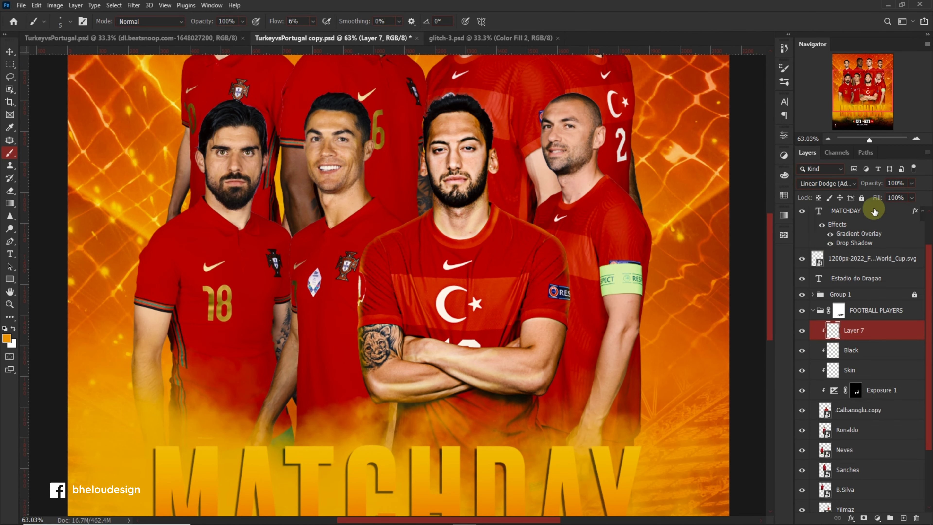
left_click_drag(872, 196, 904, 197)
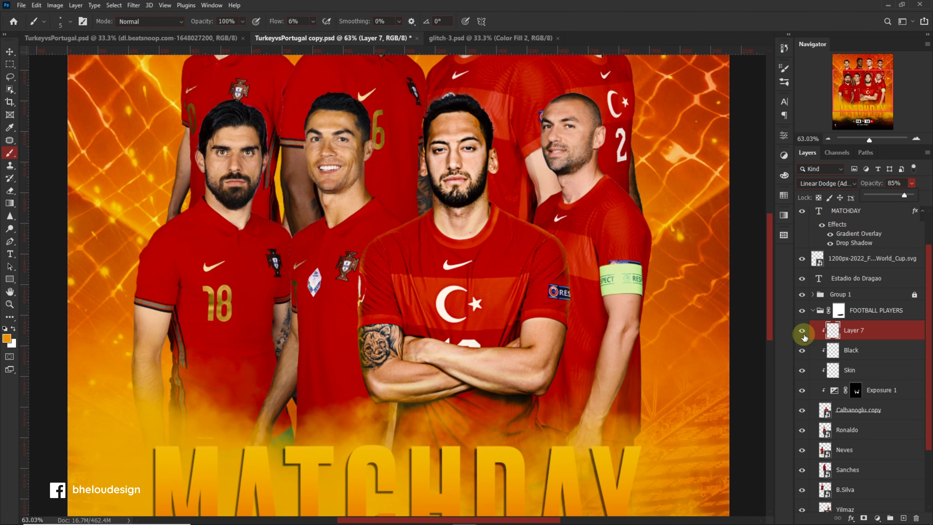
left_click_drag(527, 362, 553, 344)
scroll(553, 344, "up", 3)
scroll(501, 274, "up", 1)
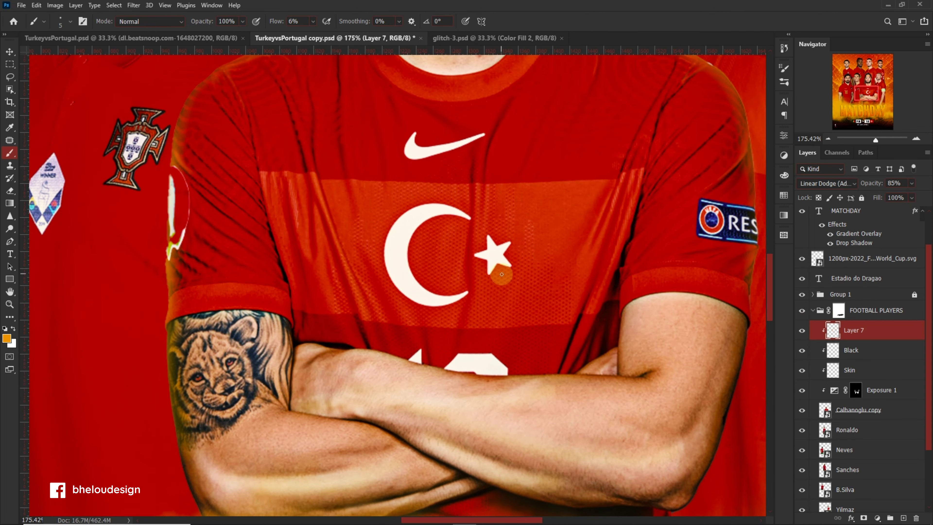
Step: Undo the orange stroke right of the star and brush a highlight on that shirt fold
key("ctrl+z")
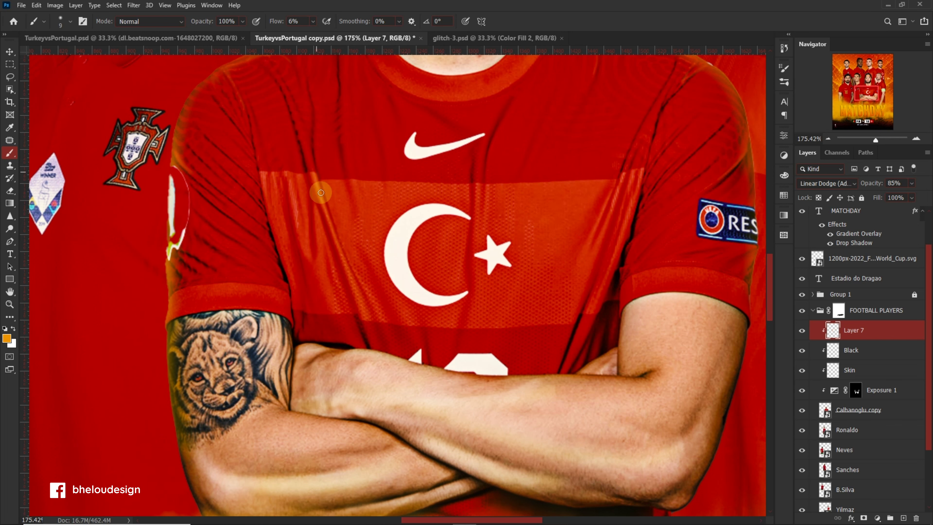
scroll(353, 293, "down", 2)
scroll(459, 238, "up", 1)
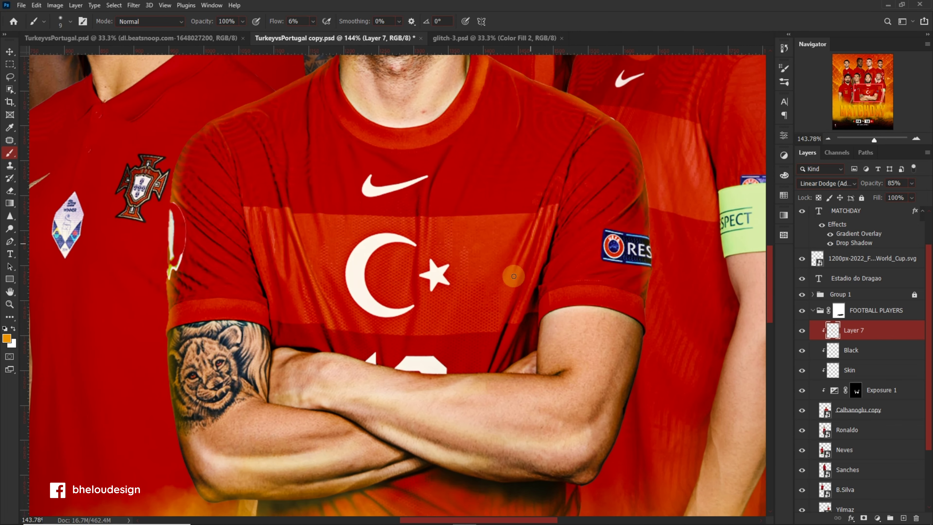
left_click_drag(557, 214, 519, 319)
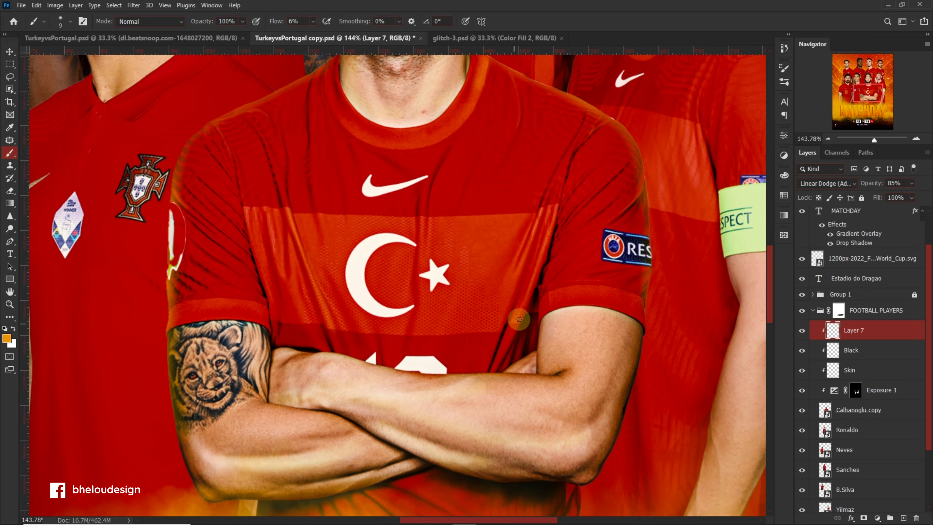
scroll(459, 239, "up", 1)
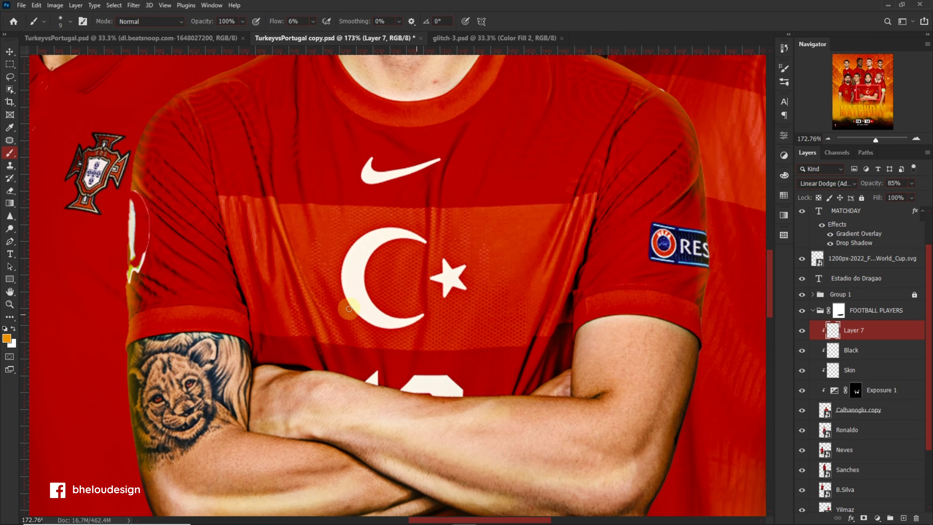
scroll(368, 309, "down", 8)
scroll(479, 271, "up", 9)
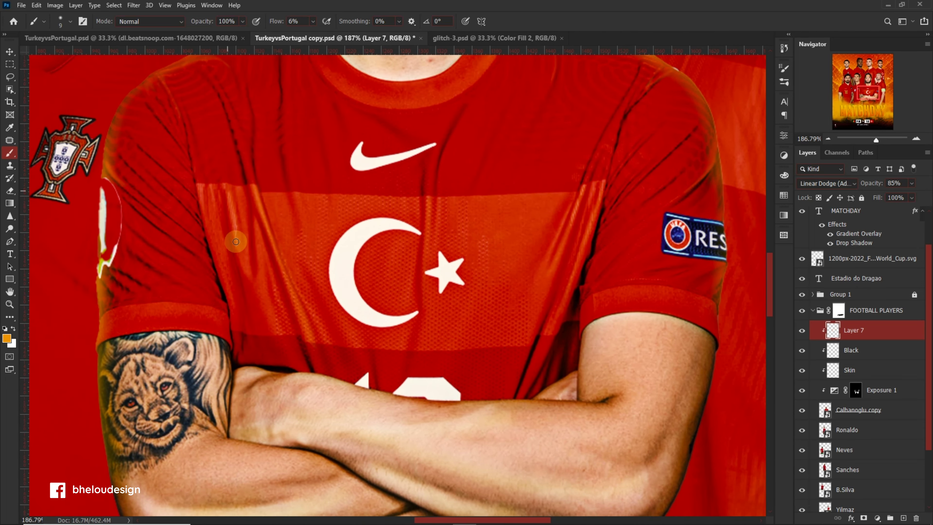
scroll(378, 298, "down", 2)
scroll(369, 270, "down", 6)
scroll(368, 269, "up", 4)
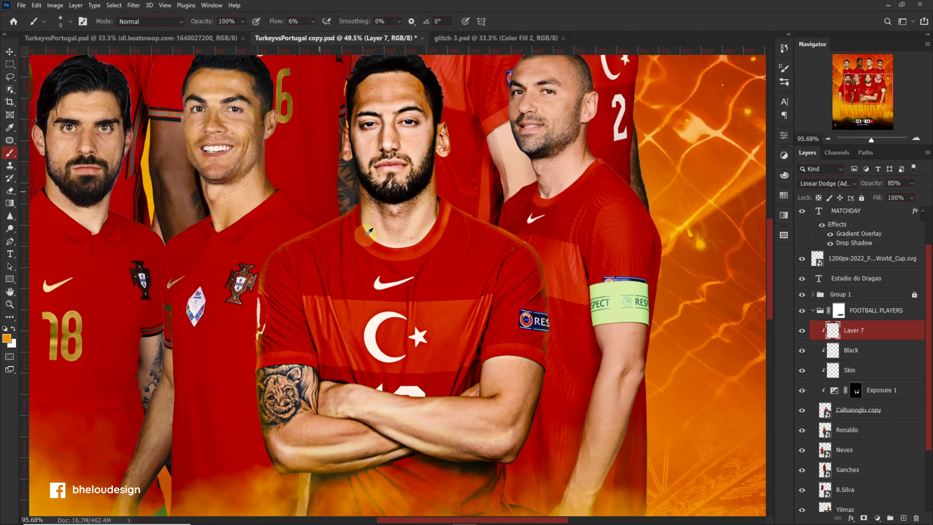
scroll(309, 254, "up", 2)
scroll(599, 290, "down", 3)
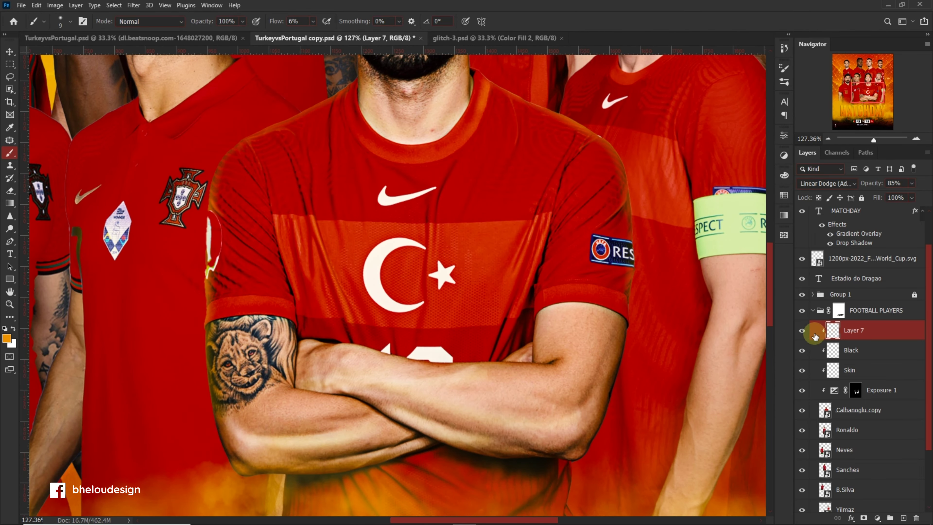
Step: Paint faint black shading along the forearms on the Black layer at 2% brush flow
left_click(841, 354)
key("d")
scroll(573, 405, "up", 2)
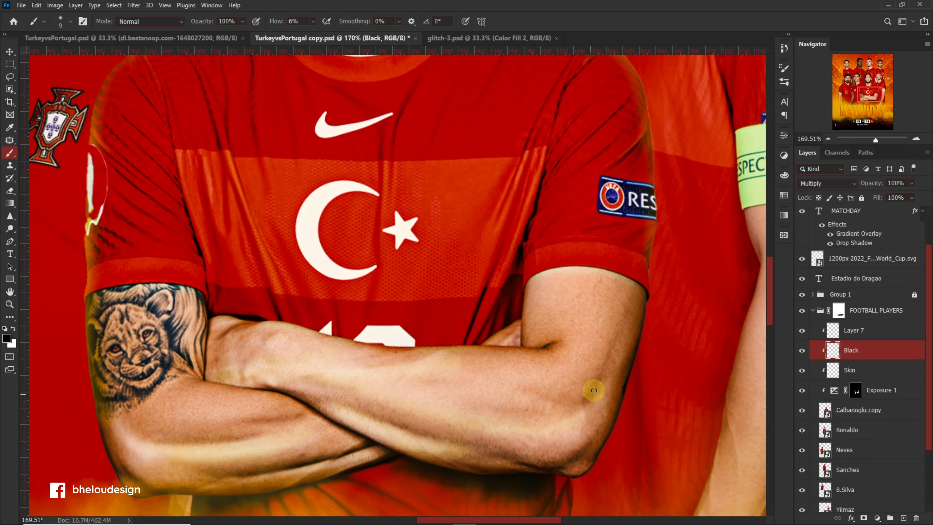
left_click_drag(618, 319, 444, 401)
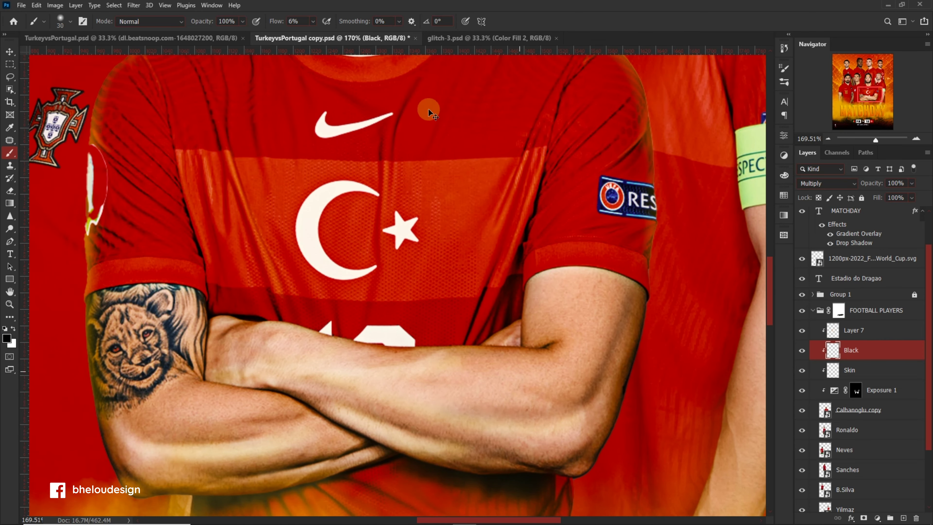
key("bracketright")
left_click(312, 21)
left_click(729, 213)
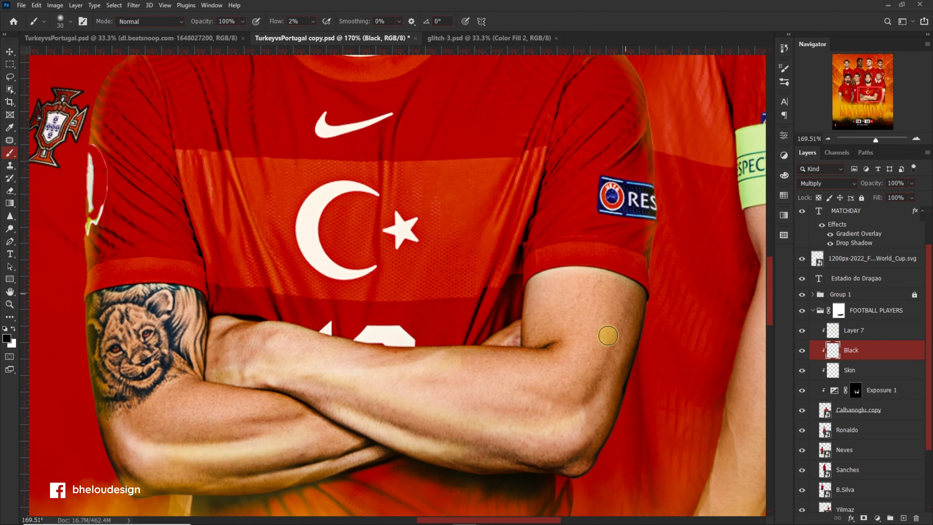
scroll(548, 416, "down", 3)
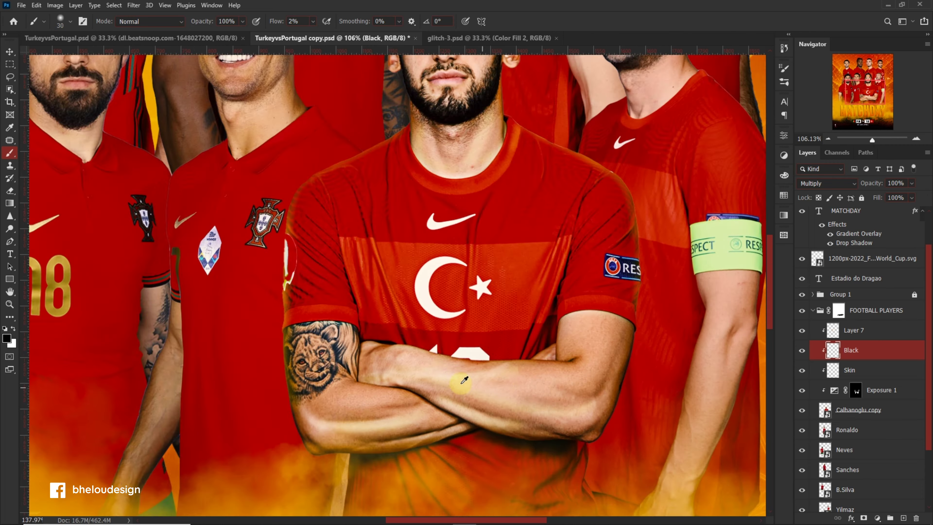
scroll(550, 452, "up", 4)
scroll(610, 456, "down", 1)
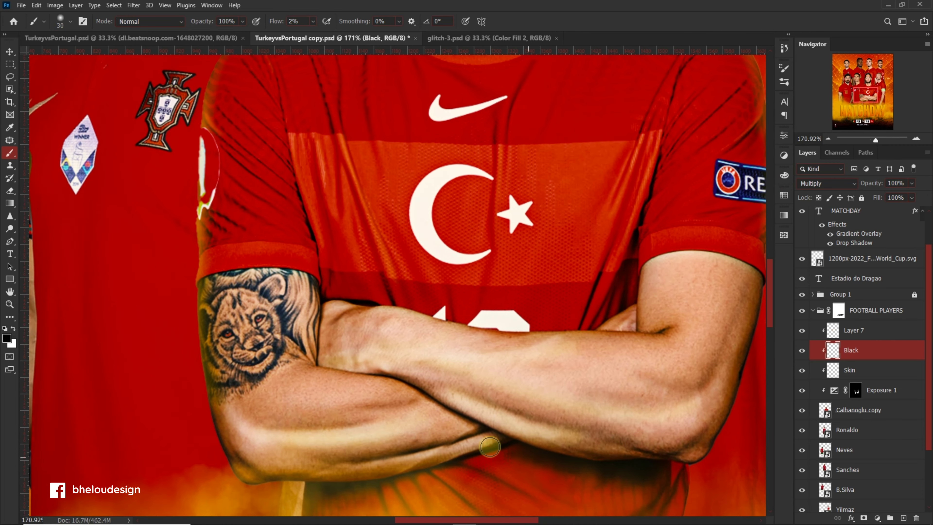
scroll(489, 446, "down", 2)
scroll(570, 318, "down", 3)
scroll(662, 372, "down", 1)
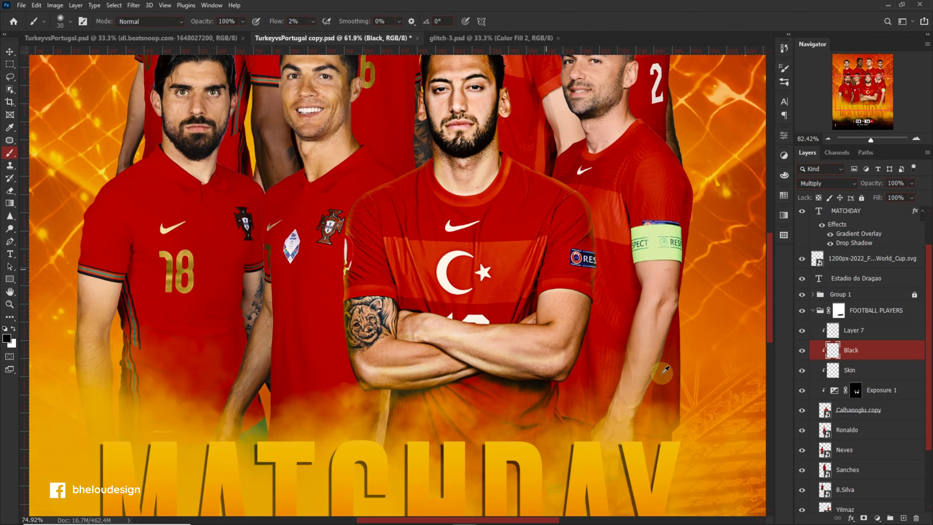
scroll(664, 371, "up", 2)
Step: Return to the rim-light layer and set the background colour to orange f59500
key("alt+bracketright")
key("i")
left_click(12, 343)
type("f59500")
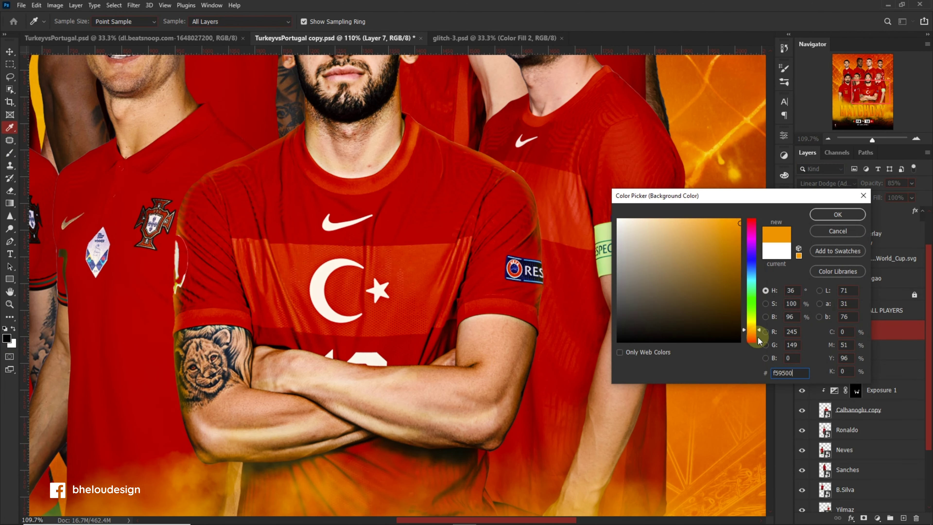
key("Return")
scroll(393, 283, "down", 2)
scroll(393, 283, "up", 3)
key("b")
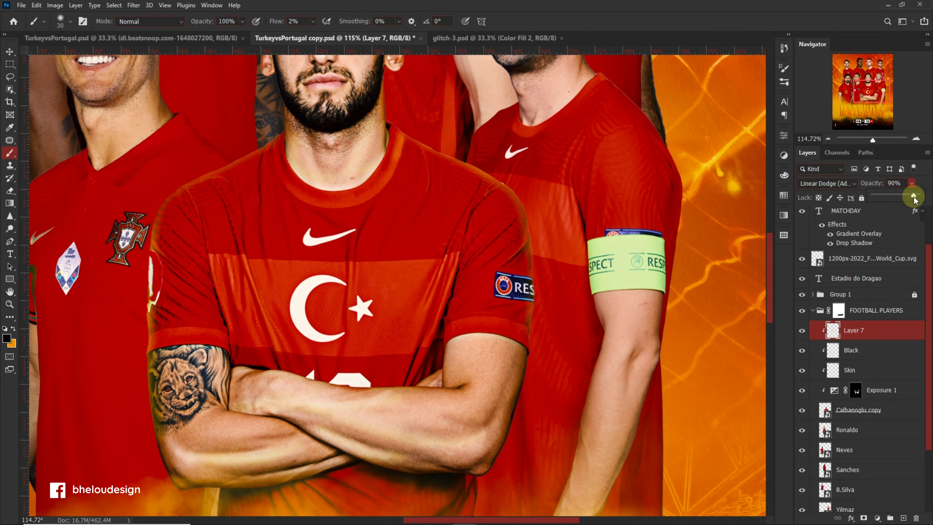
scroll(748, 245, "down", 5)
scroll(748, 245, "up", 2)
Step: Select Layer 7 down through Calhanoglu's cutout layer and group them into Group 2
key("v")
left_click(748, 245)
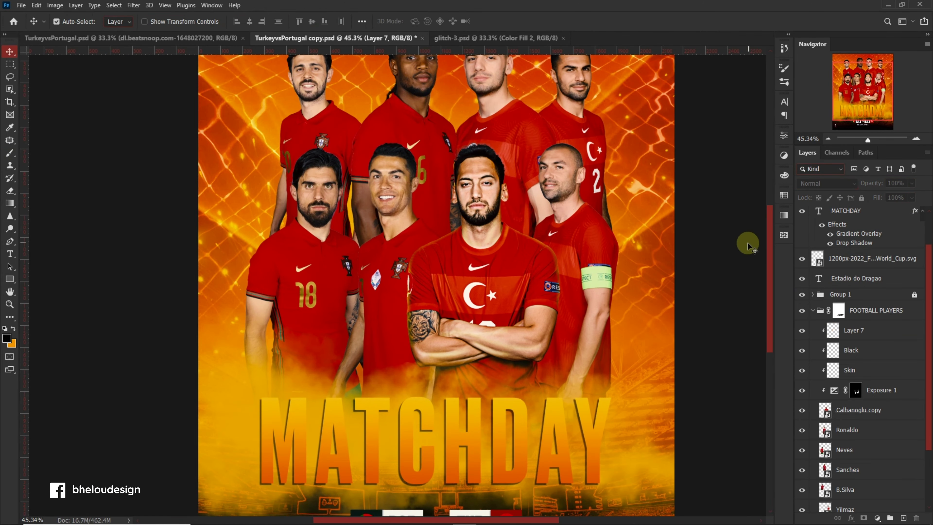
scroll(748, 245, "up", 1)
left_click(885, 330)
left_click(882, 410, "shift")
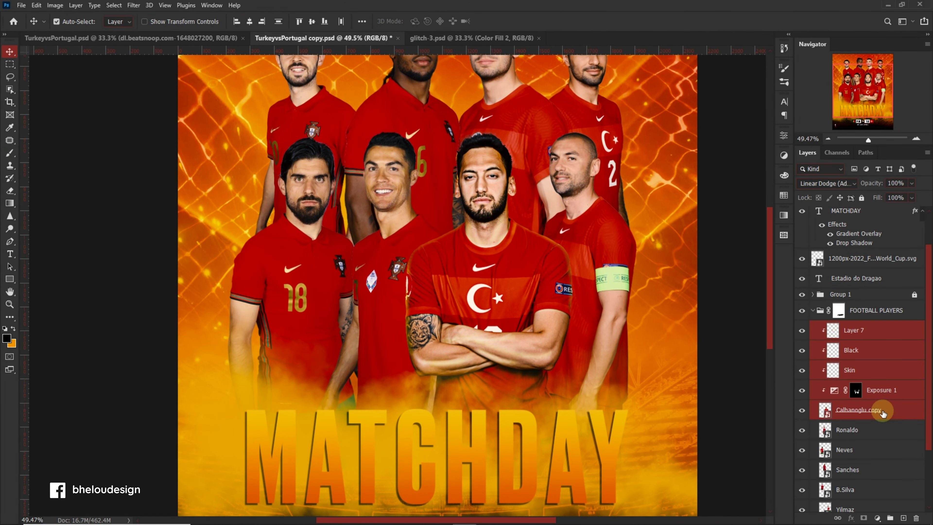
key("ctrl+g")
left_click(848, 351)
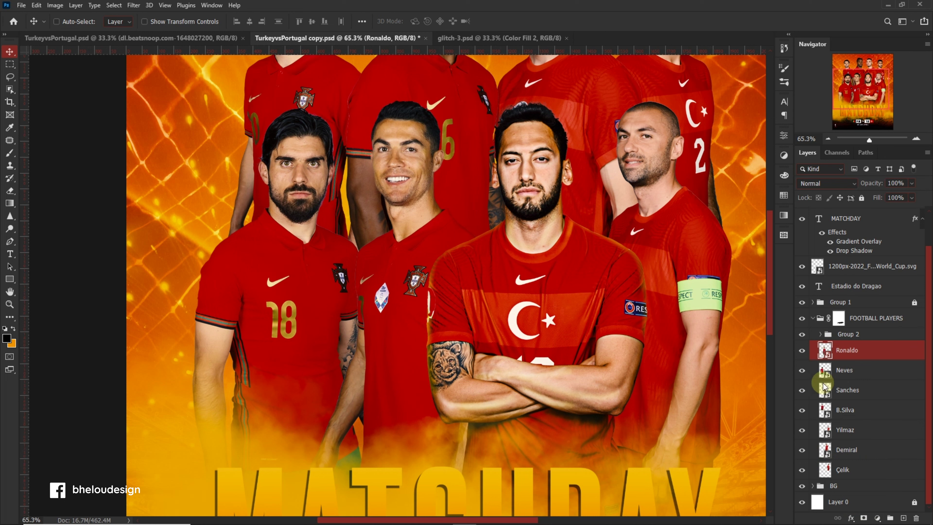
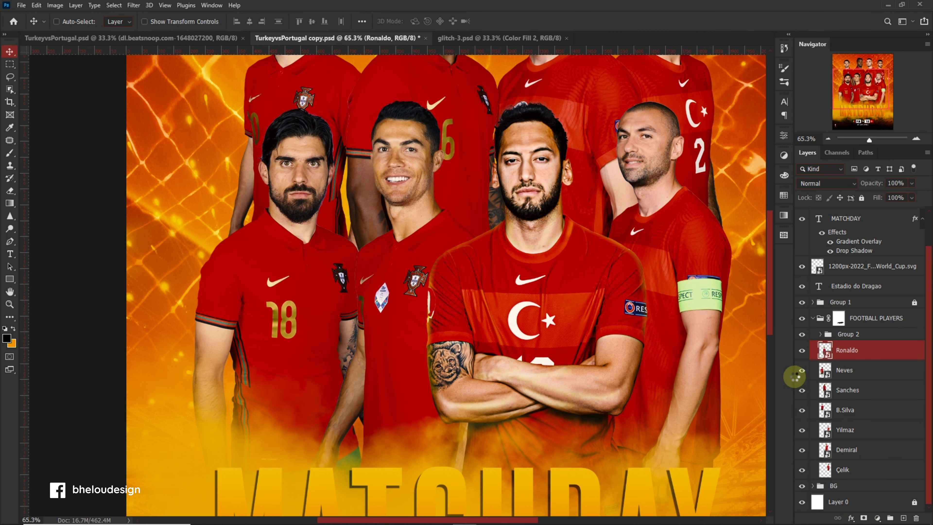
Step: Retouch Ronaldo in Camera Raw with Texture and Clarity +14 and slight Dehaze, Whites and Shadows tweaks
key("ctrl+shift+a")
key("ctrl+alt+0")
left_click_drag(826, 356, 834, 357)
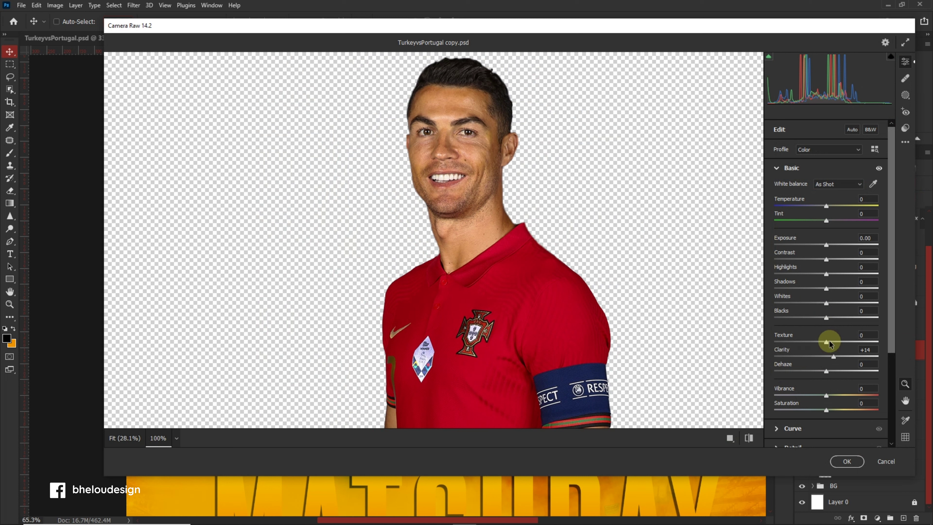
left_click_drag(826, 395, 827, 371)
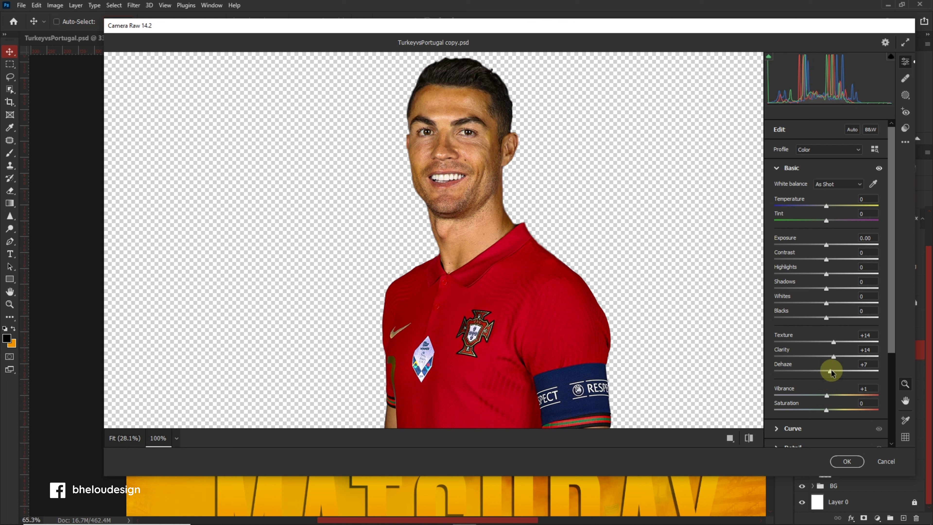
left_click_drag(826, 303, 824, 289)
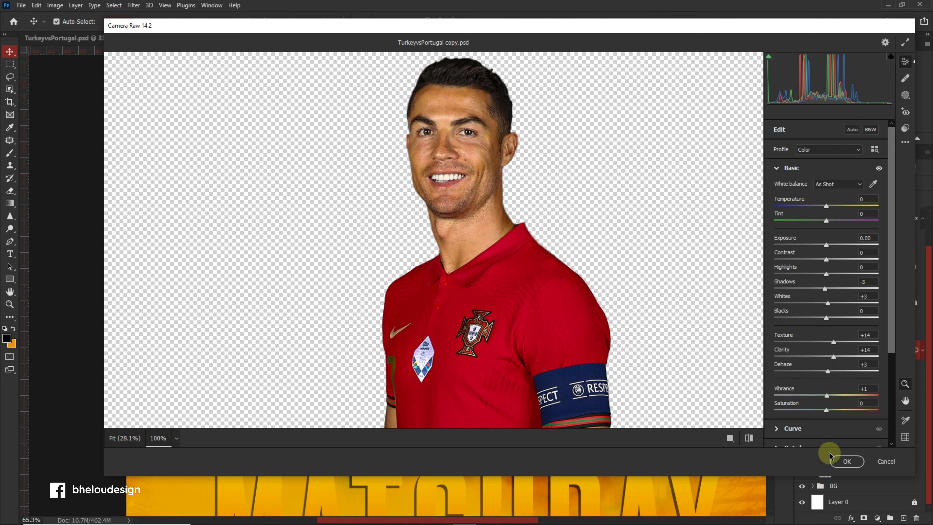
left_click(830, 458)
Step: Duplicate the retouched Ronaldo layer as Ronaldo copy
scroll(430, 222, "down", 5)
scroll(484, 225, "up", 5)
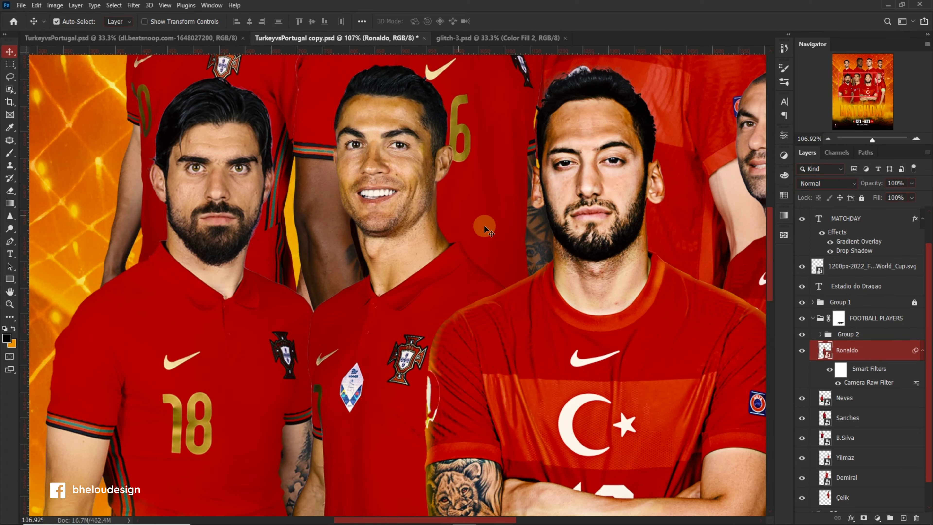
scroll(484, 225, "up", 2)
scroll(551, 242, "up", 1)
scroll(618, 272, "down", 2)
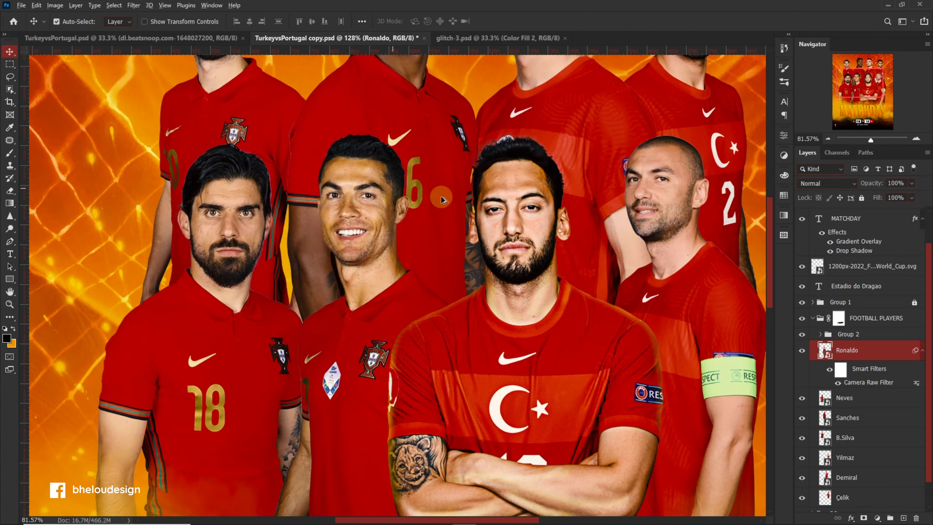
scroll(551, 257, "down", 3)
scroll(477, 231, "up", 3)
scroll(470, 230, "up", 1)
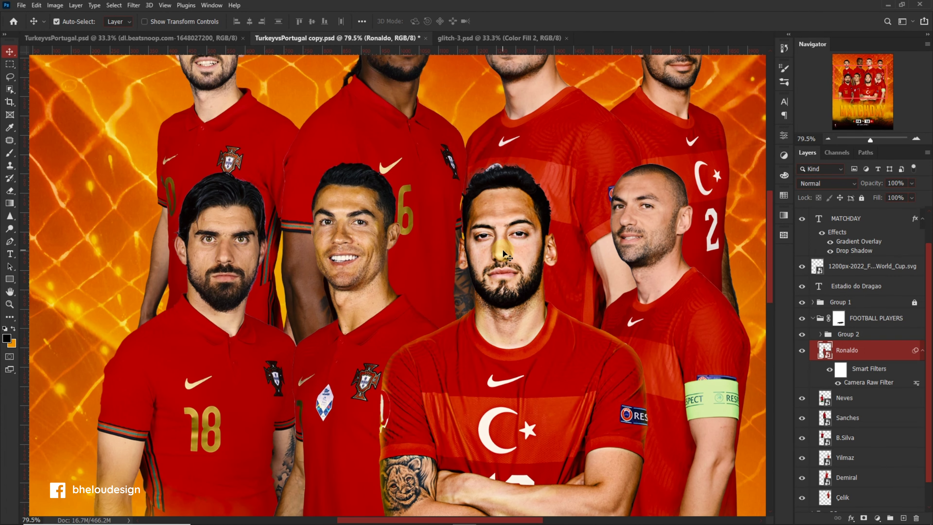
scroll(503, 253, "up", 2)
key("ctrl+j")
Step: High Pass the Ronaldo copy, clip it to Ronaldo, and blend it in Overlay at 80%
left_click(133, 5)
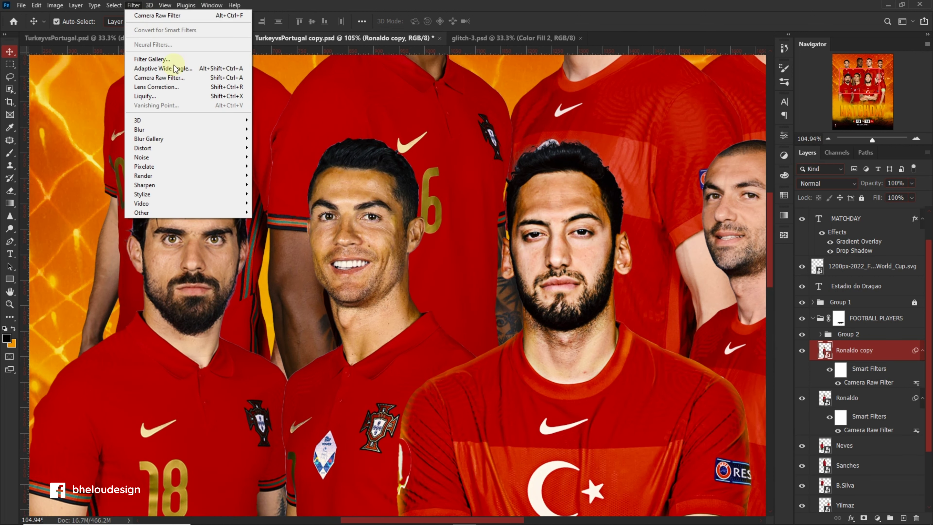
left_click(272, 212)
key("Return")
left_click(892, 394, "alt")
left_click(827, 183)
left_click(837, 308)
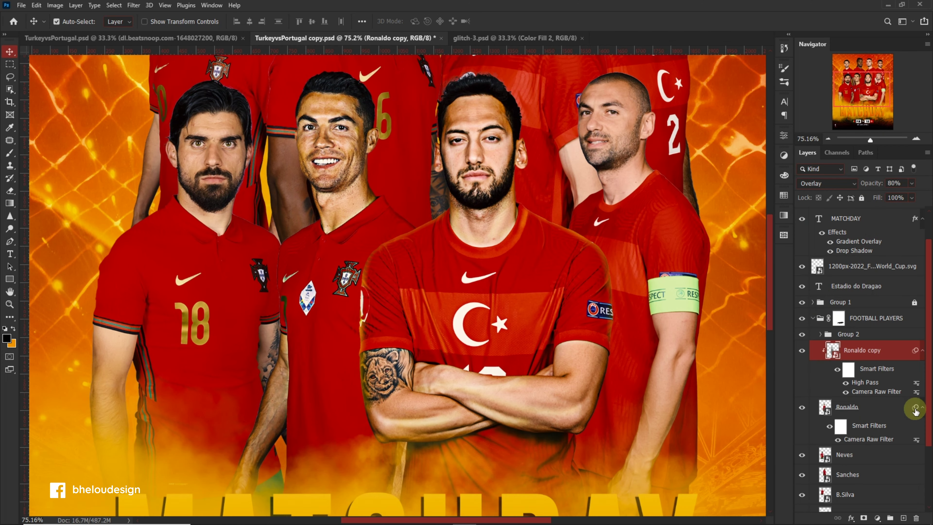
Step: Paint a white glow on Ronaldo's neck and shoulders on a new clipped layer at 44% flow
left_click(904, 517)
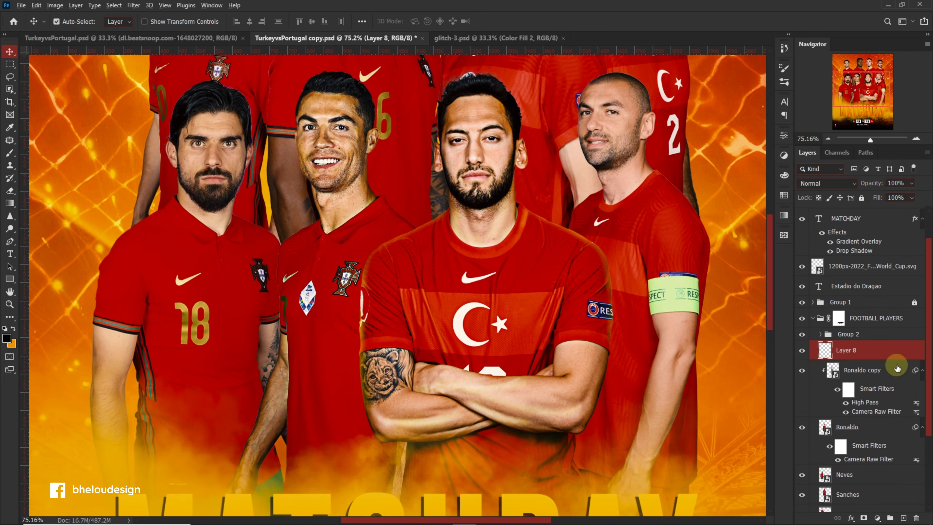
key("ctrl+alt+g")
key("b")
key("bracketright")
key("d")
key("x")
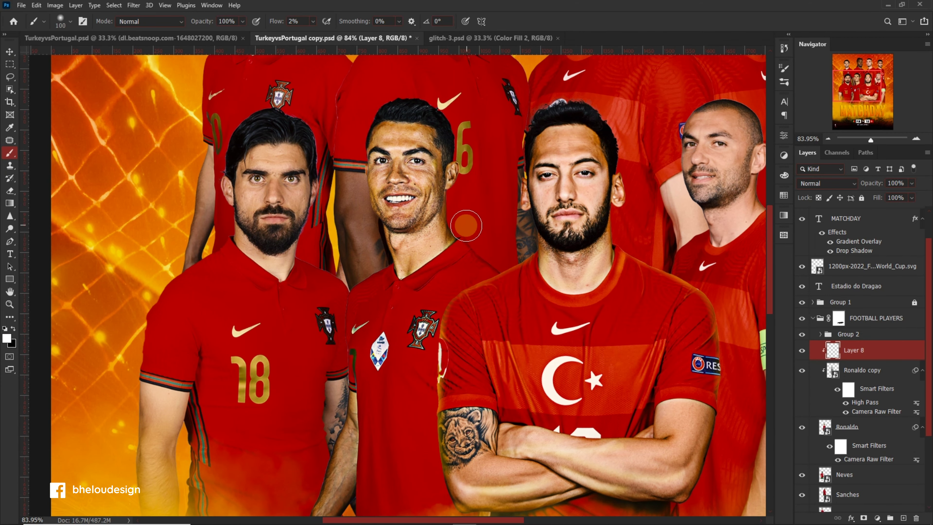
left_click_drag(422, 233, 428, 235)
type("44")
key("Return")
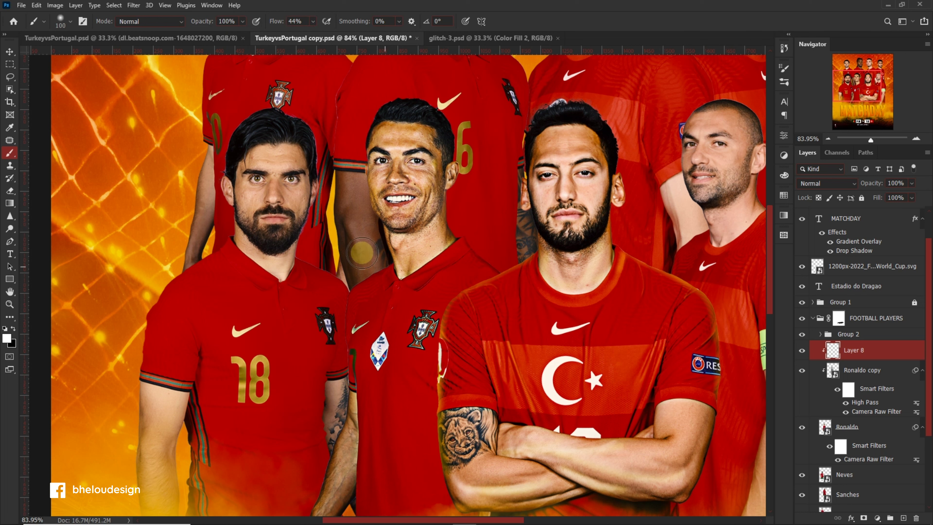
left_click_drag(353, 254, 334, 282)
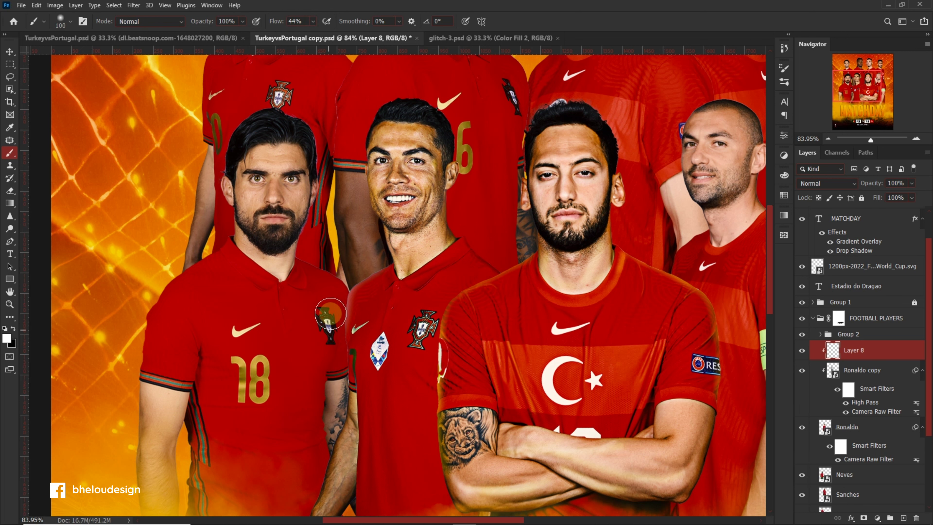
Step: Zoom out to review the whole poster, then delete the glow layer
scroll(331, 367, "down", 3)
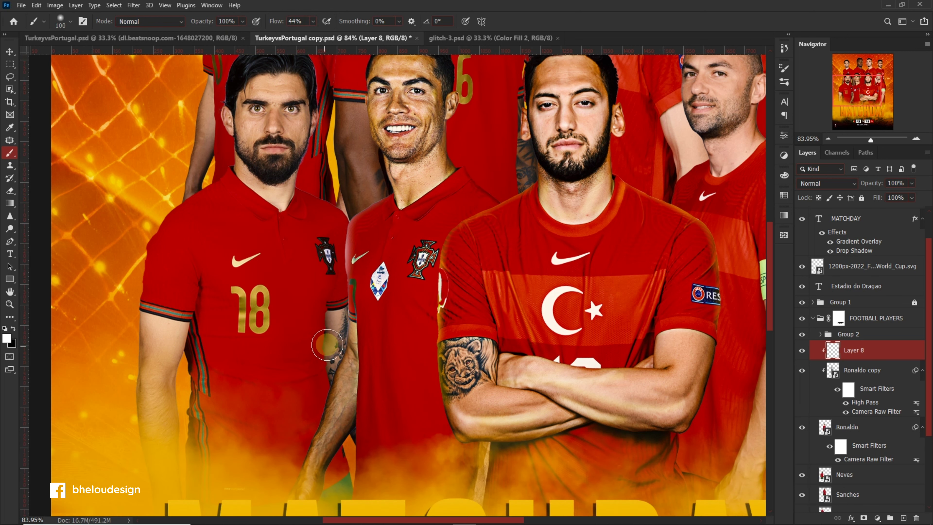
key("ctrl+0")
scroll(355, 273, "up", 5)
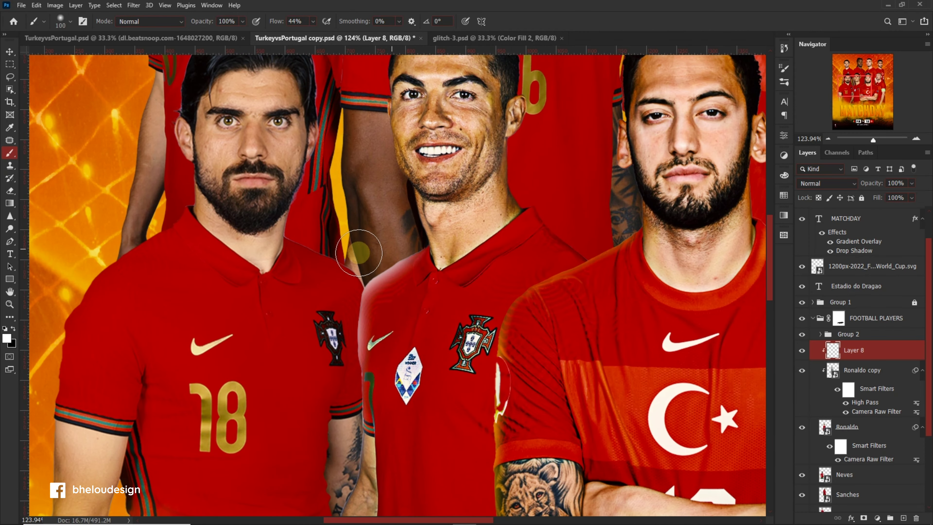
key("ctrl+0")
scroll(482, 265, "up", 3)
scroll(483, 265, "up", 2)
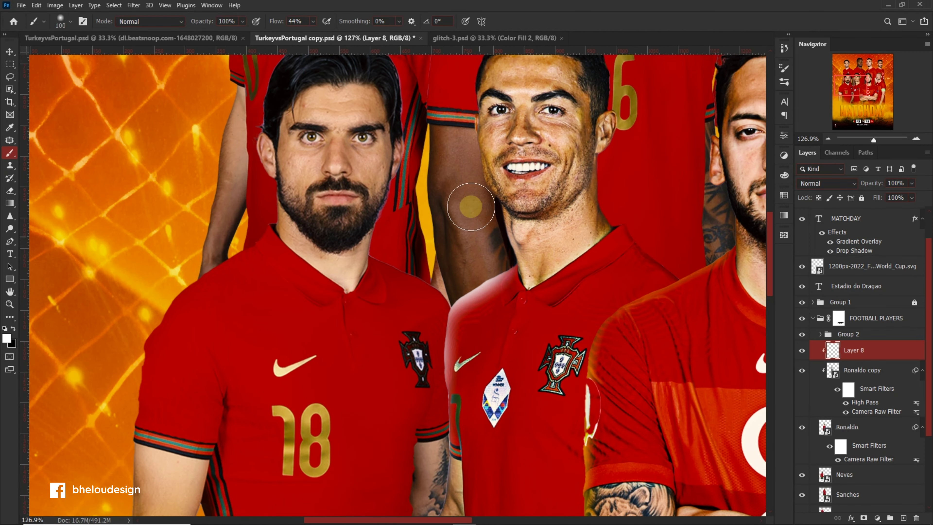
scroll(455, 107, "up", 3)
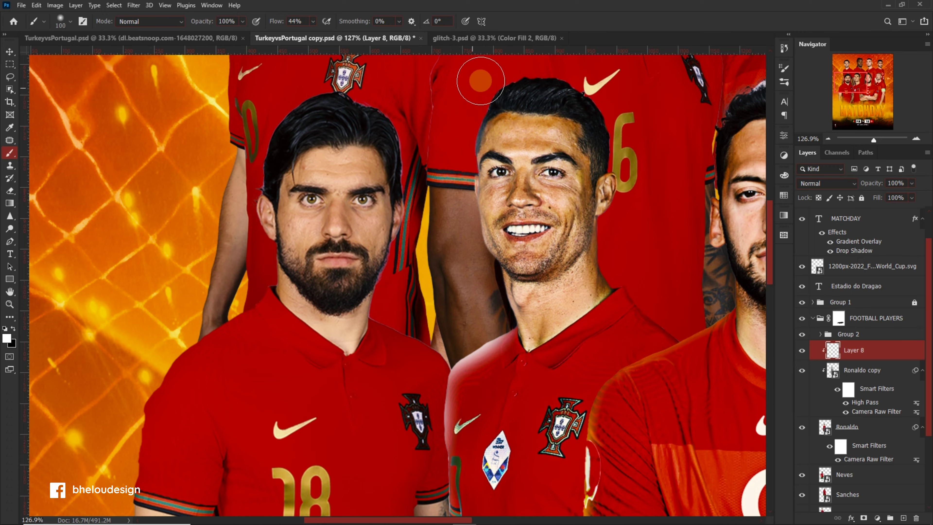
key("ctrl+0")
scroll(556, 191, "up", 5)
scroll(556, 191, "down", 3)
key("Delete")
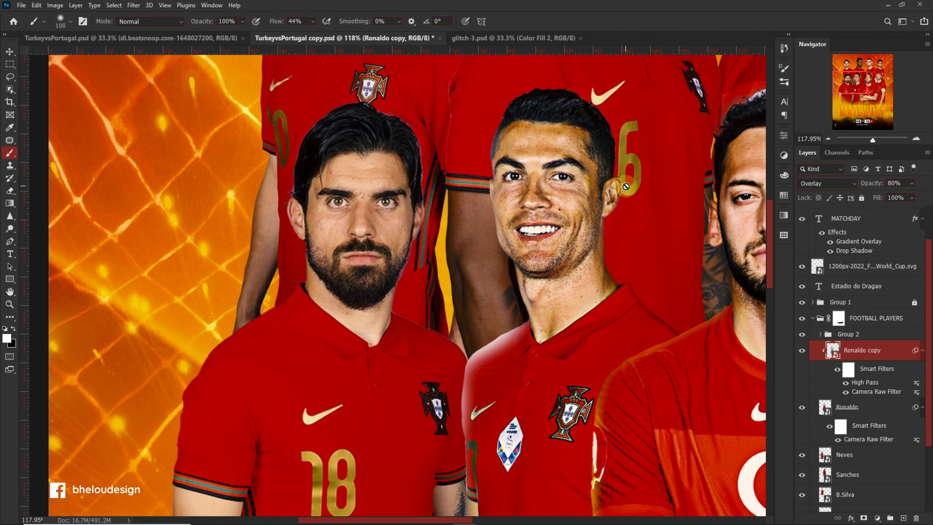
Step: Add an Exposure adjustment layer at -0.67 with its mask inverted to black
left_click(878, 518)
left_click(896, 402)
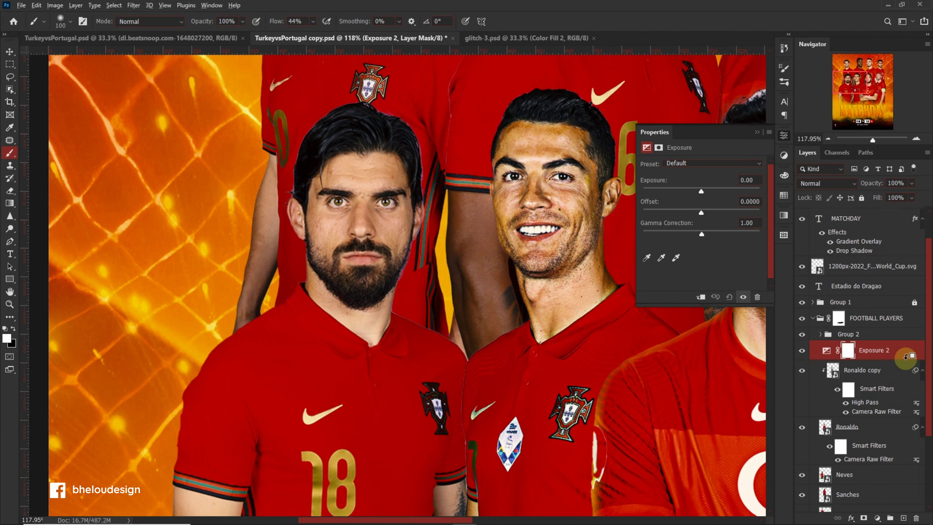
left_click_drag(701, 191, 695, 191)
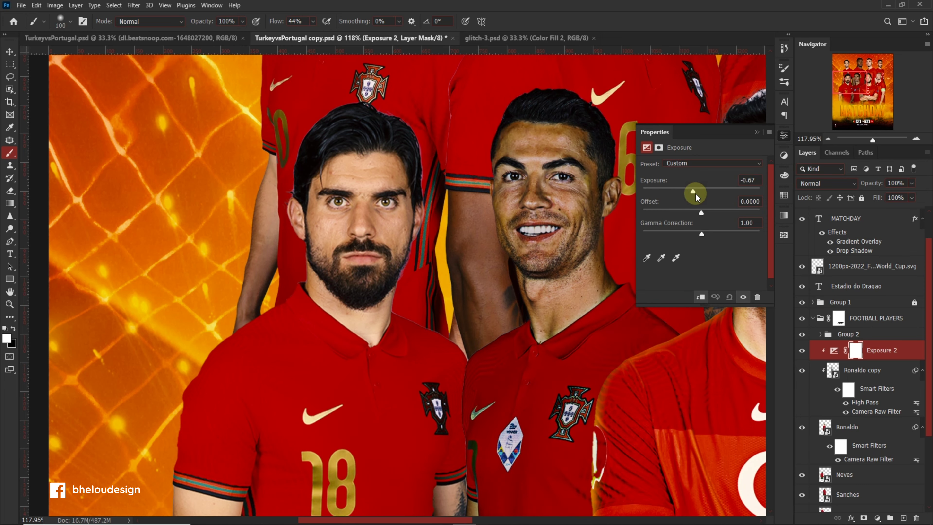
key("ctrl+0")
scroll(620, 178, "up", 3)
key("ctrl+i")
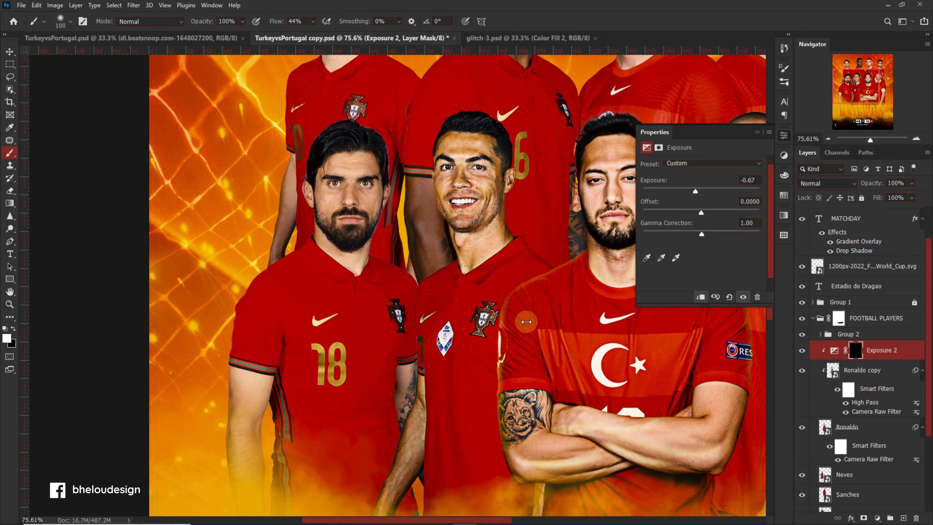
Step: Paint white shadow strokes onto the Exposure mask with a smaller soft brush
scroll(437, 301, "down", 3)
scroll(437, 300, "up", 1)
scroll(438, 301, "up", 2)
key("bracketleft")
key("bracketleft")
key("bracketleft")
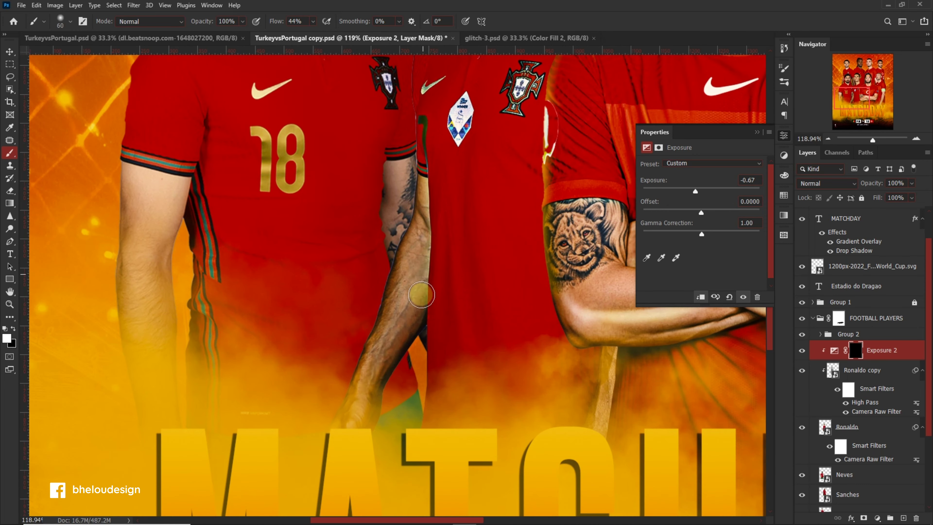
scroll(518, 421, "up", 3)
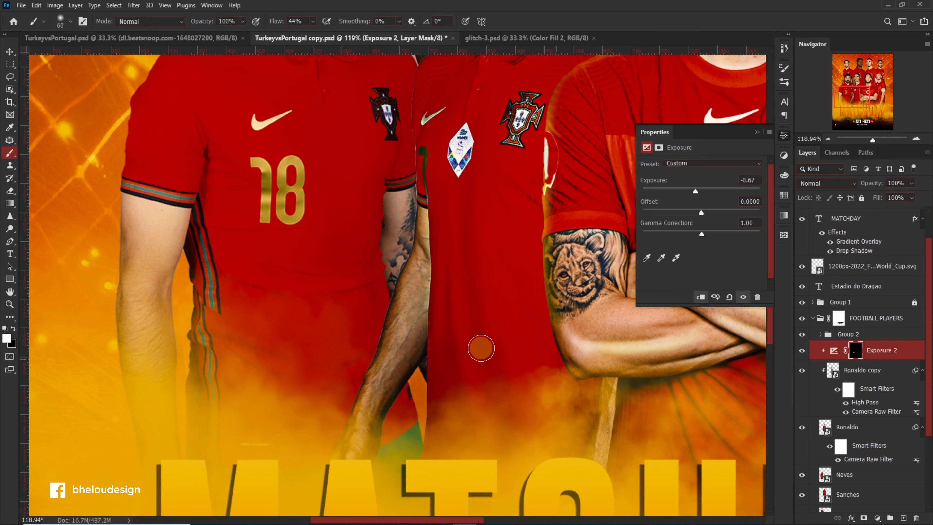
scroll(441, 272, "right", 4)
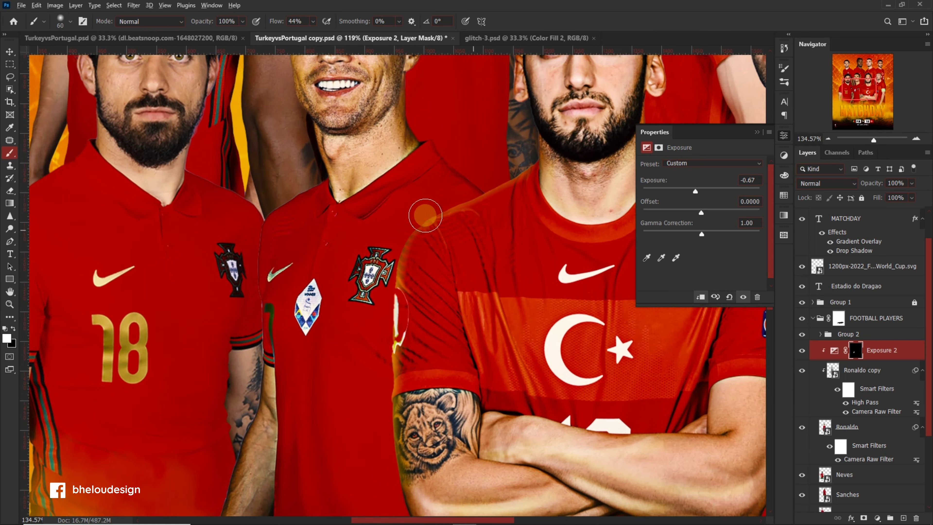
scroll(423, 212, "up", 2)
scroll(363, 432, "down", 4)
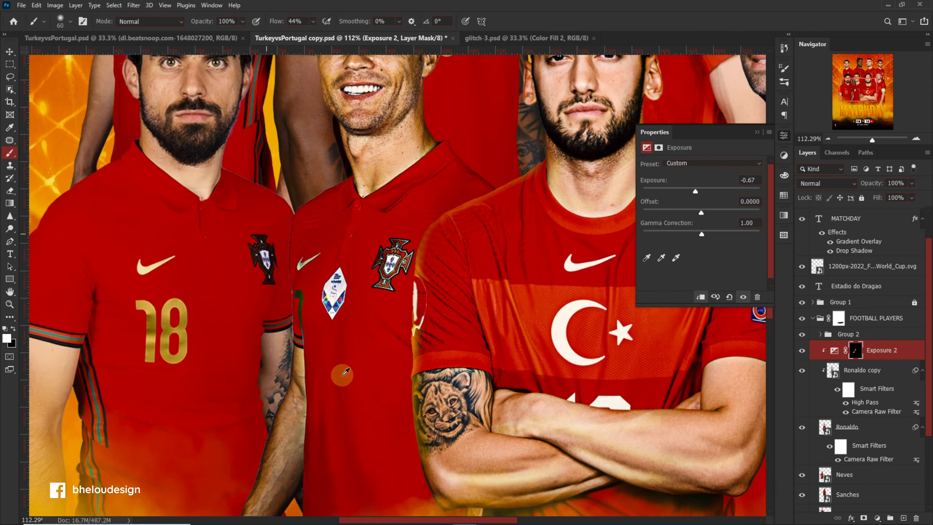
scroll(354, 315, "up", 2)
scroll(366, 459, "up", 2)
scroll(312, 312, "down", 3)
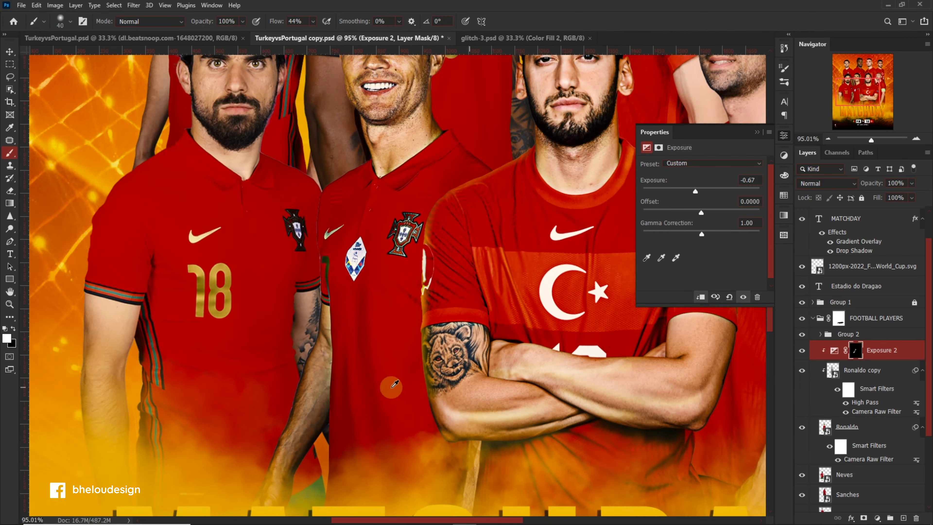
scroll(392, 385, "up", 2)
scroll(426, 209, "up", 3)
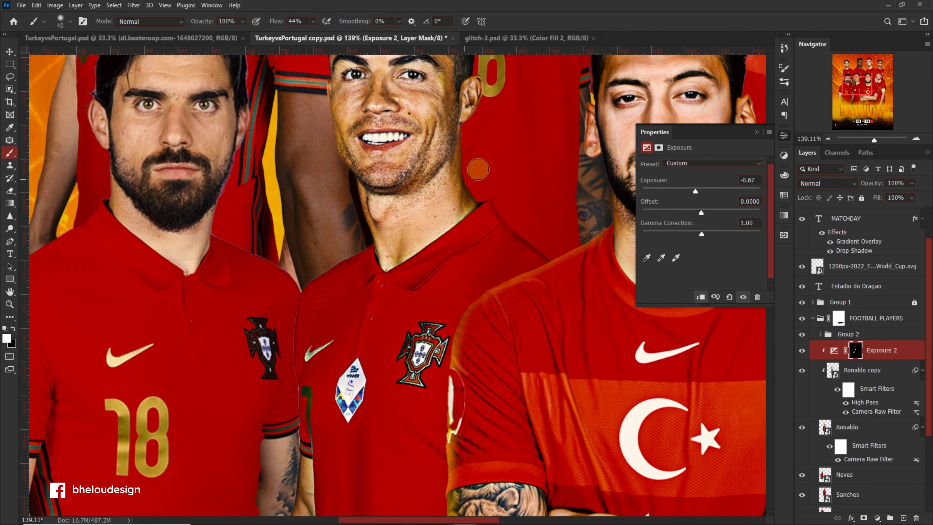
scroll(455, 188, "down", 3)
scroll(909, 353, "down", 1)
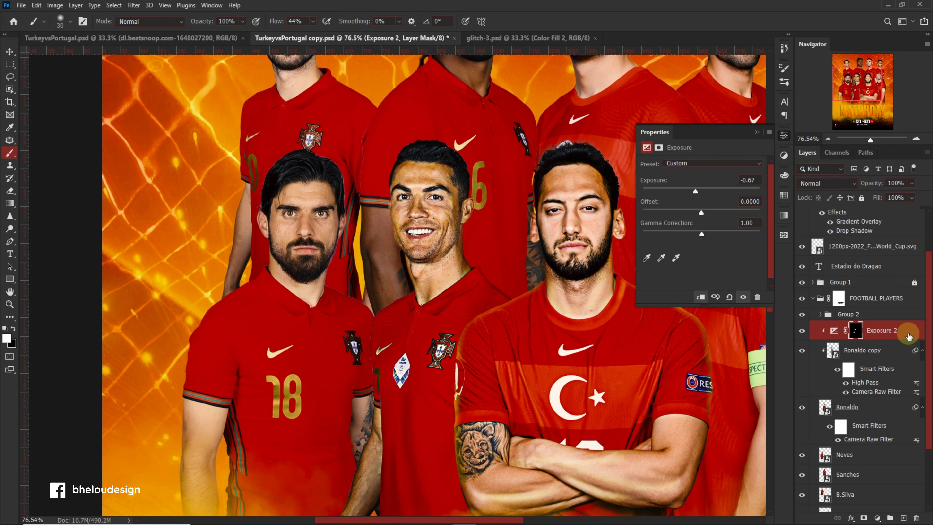
Step: Create a new layer named Face blended in Linear Dodge (Add)
left_click(904, 515)
type("ace")
key("Return")
left_click(834, 180)
left_click(833, 221)
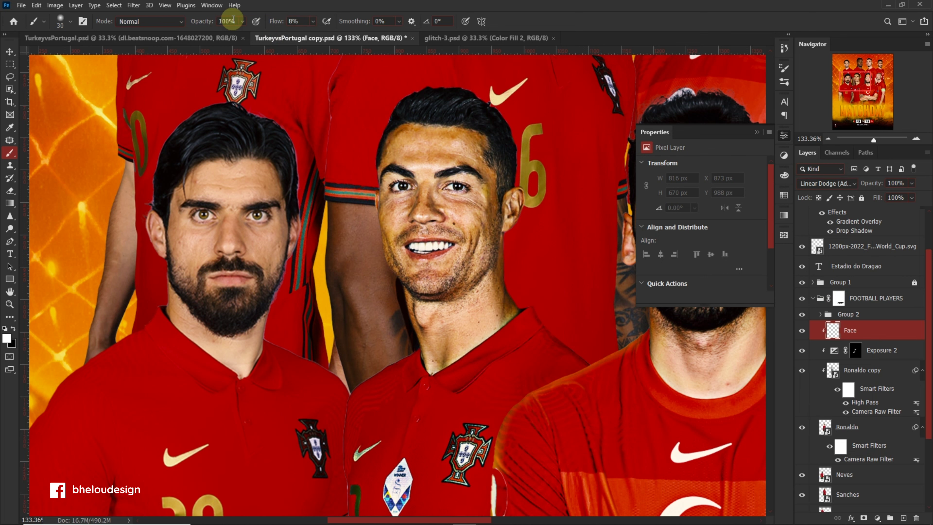
Step: Dab warm highlights under both eyes and on the lower lip and chin, undoing stray dabs
scroll(356, 190, "right", 5)
scroll(356, 191, "left", 5)
scroll(356, 191, "up", 2)
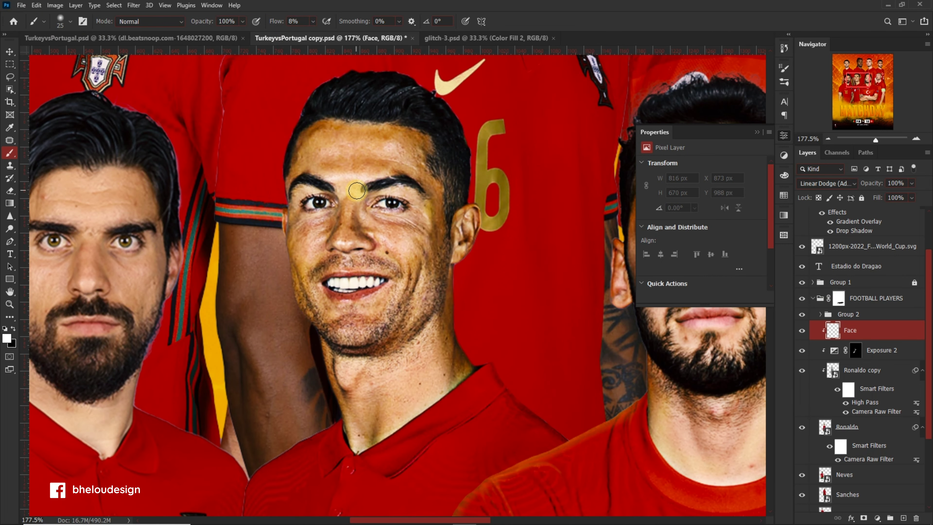
key("ctrl+z")
scroll(331, 238, "up", 2)
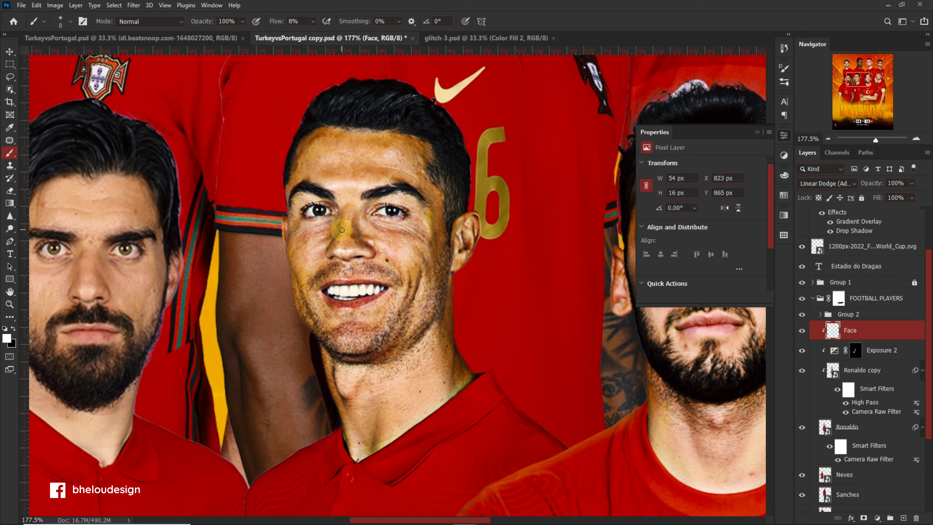
left_click(315, 229)
scroll(367, 239, "up", 2)
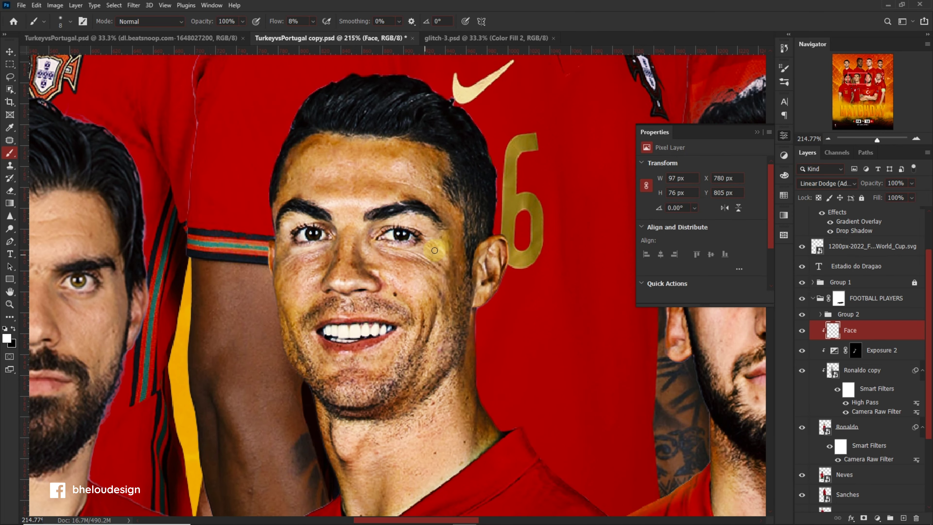
left_click(433, 254)
scroll(433, 255, "down", 3)
scroll(429, 267, "up", 2)
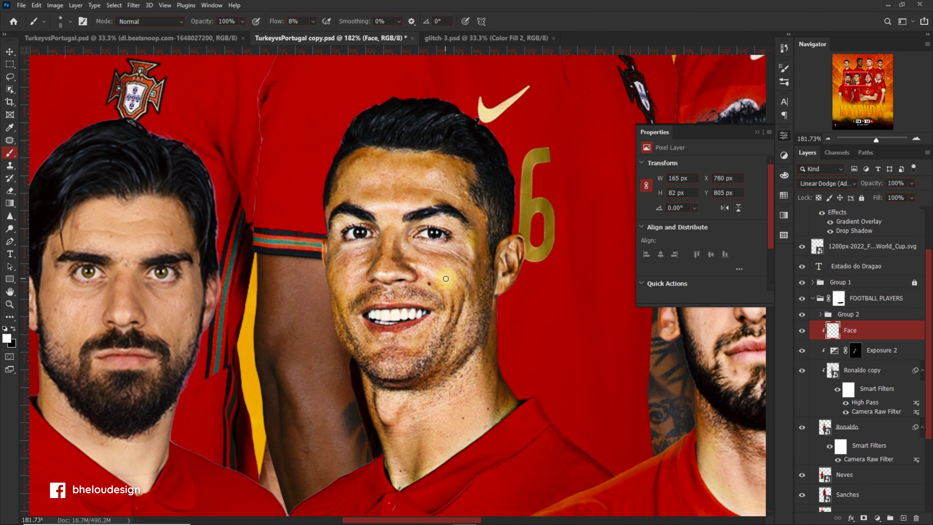
key("ctrl+z")
left_click(405, 332)
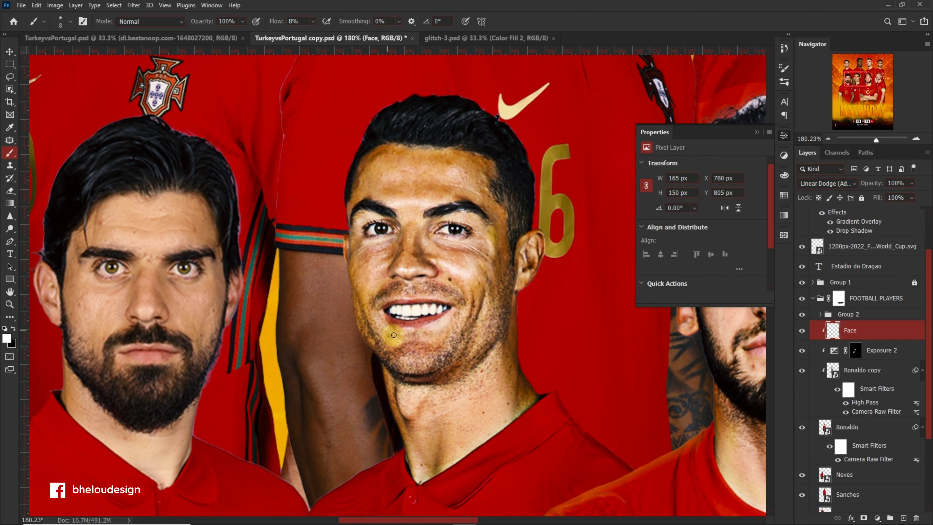
Step: Paint glow across the forehead and around the neck with a size-25 brush
left_click_drag(414, 295, 411, 220)
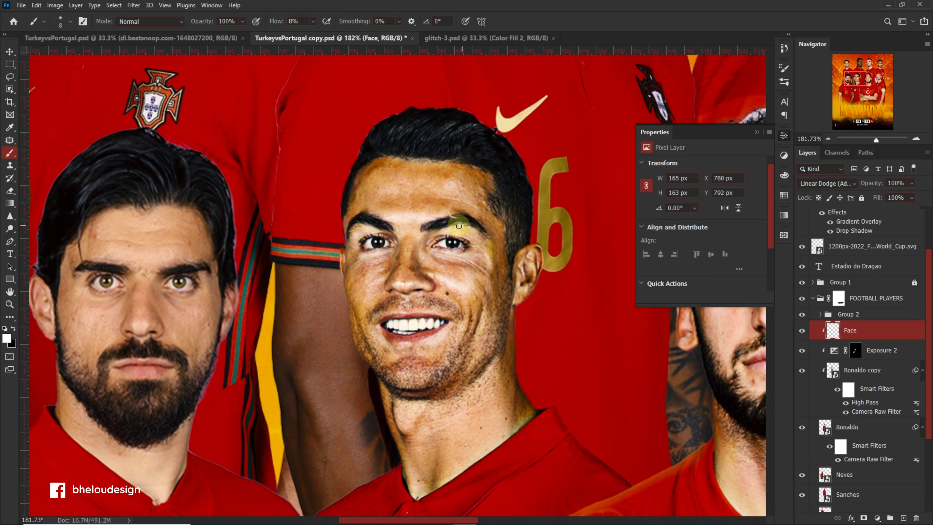
scroll(458, 225, "up", 2)
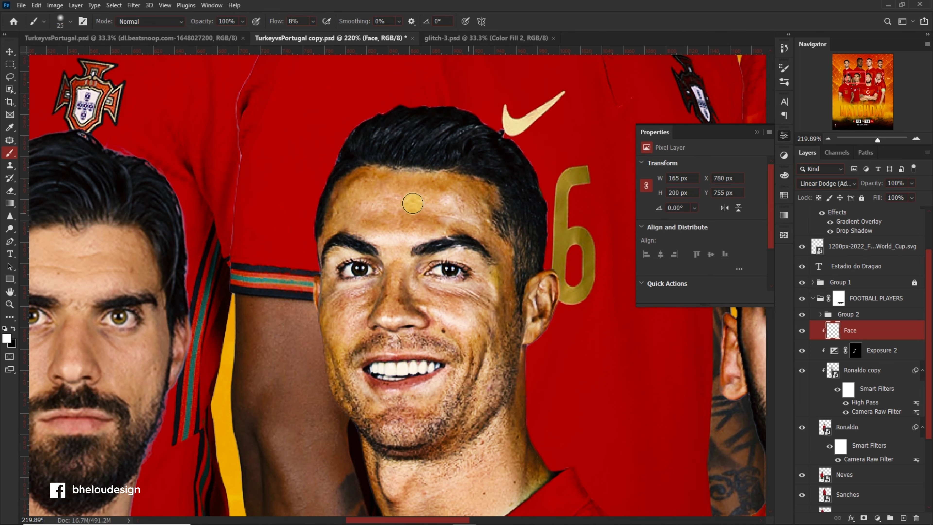
left_click_drag(413, 203, 462, 208)
scroll(470, 258, "down", 1)
mouse_move(502, 352)
left_mouse_down()
mouse_move(479, 411)
mouse_move(431, 437)
left_mouse_up()
scroll(432, 438, "down", 1)
key("bracketright")
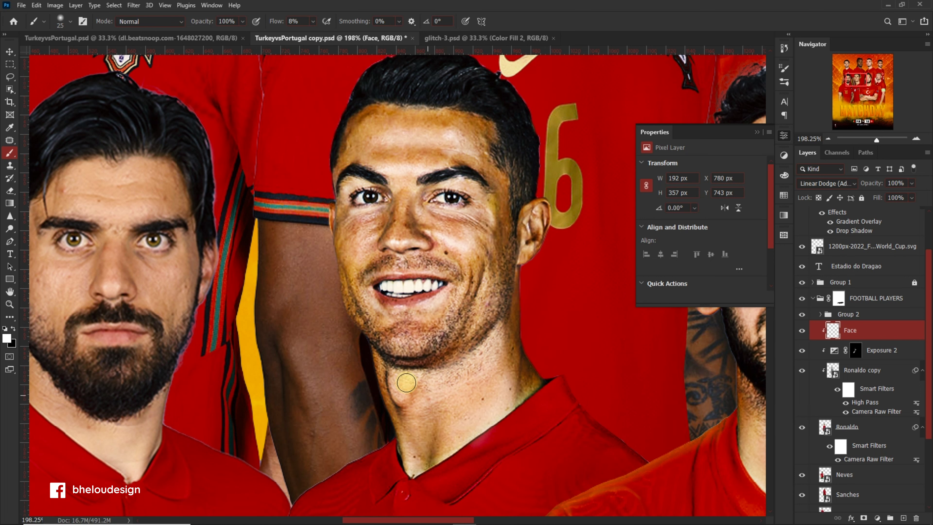
left_click_drag(411, 438, 404, 443)
scroll(404, 443, "down", 8)
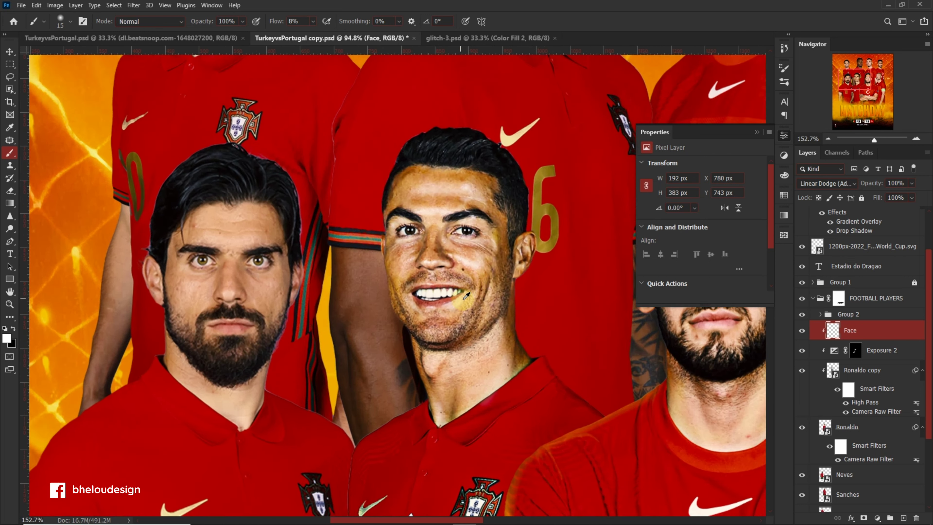
scroll(540, 262, "up", 10)
Step: Add a new Multiply layer clipped to the Face layer
left_click(805, 335)
left_click(806, 334)
left_click(903, 518)
left_click(899, 344, "alt")
left_click(824, 183)
left_click(819, 226)
Step: Paint dark shading on the right cheek, left jawline and chin with brush sizes 25 and 15
key("bracketright")
left_click_drag(492, 250, 459, 335)
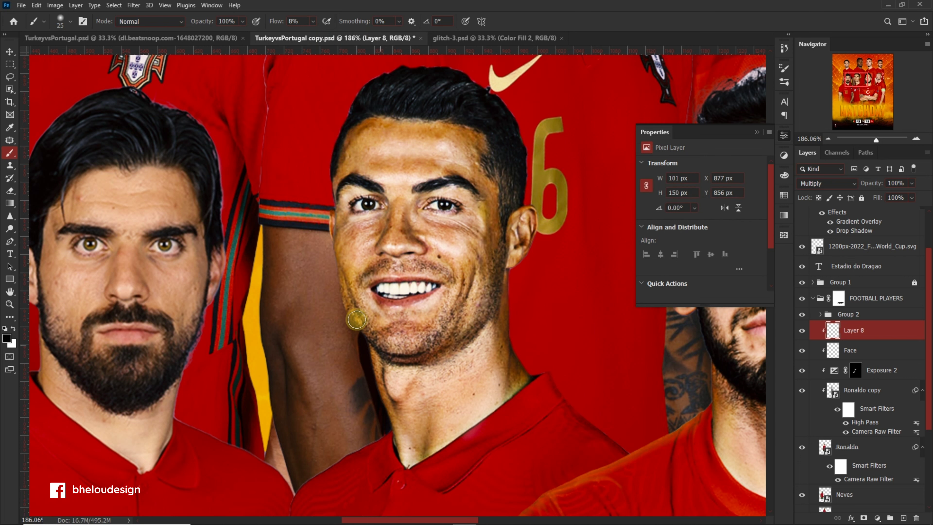
left_click_drag(357, 320, 383, 443)
scroll(429, 350, "up", 3)
key("bracketleft")
left_click_drag(495, 340, 432, 373)
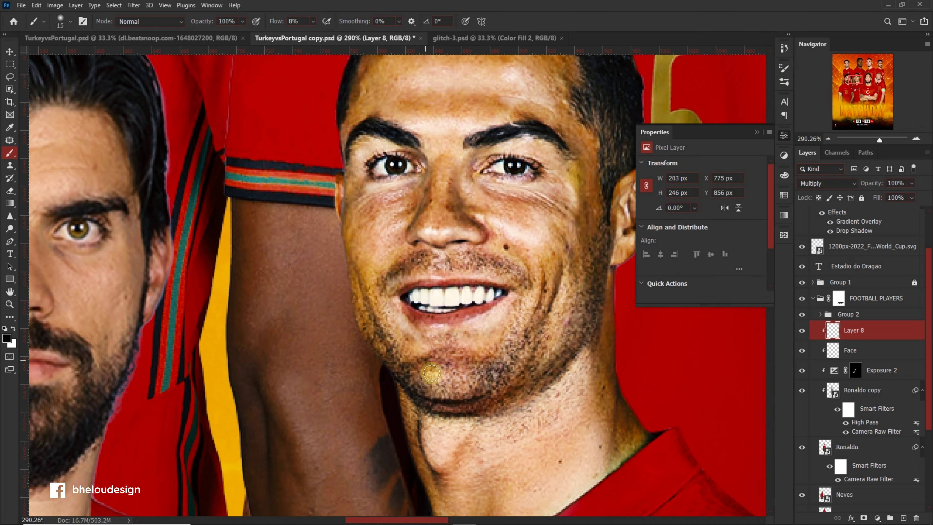
scroll(477, 262, "up", 3)
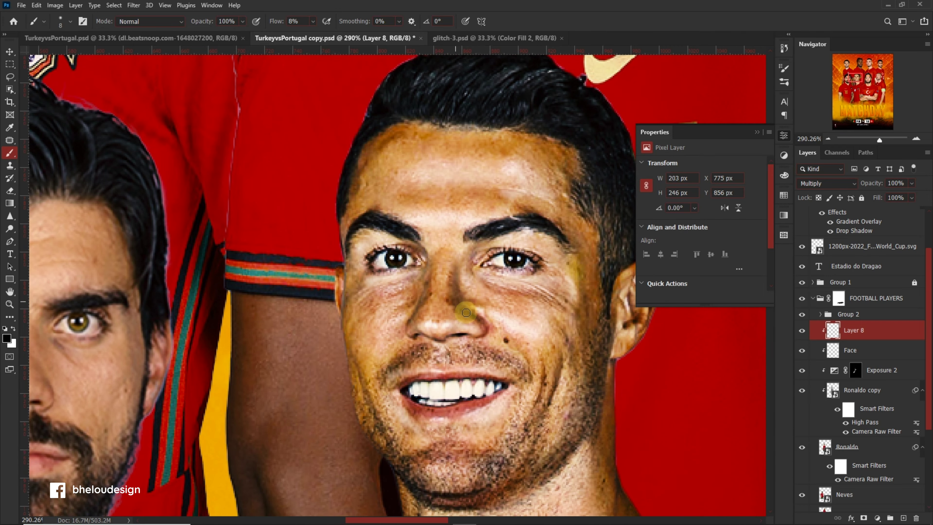
scroll(441, 309, "down", 2)
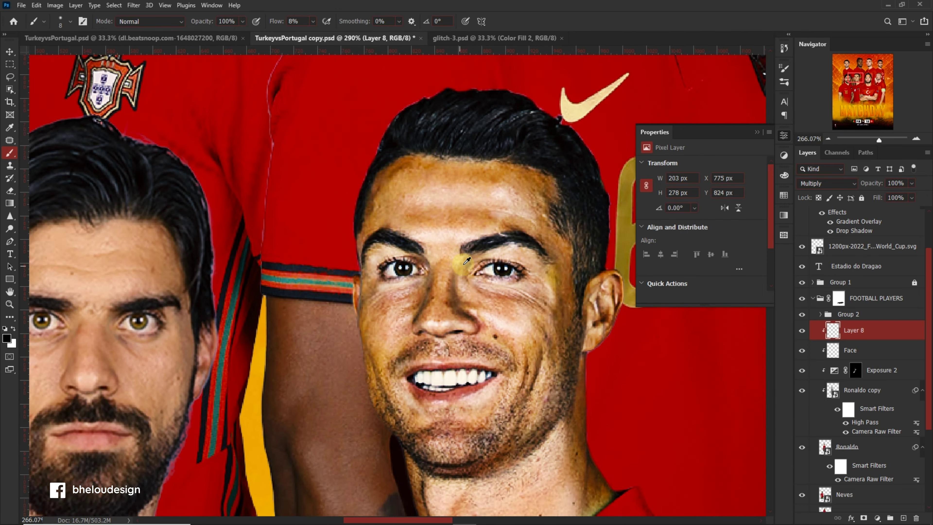
Step: Erase the stray yellow glow patch beside the nose
key("x")
key("e")
left_click_drag(410, 328, 409, 322)
key("b")
scroll(454, 284, "up", 1)
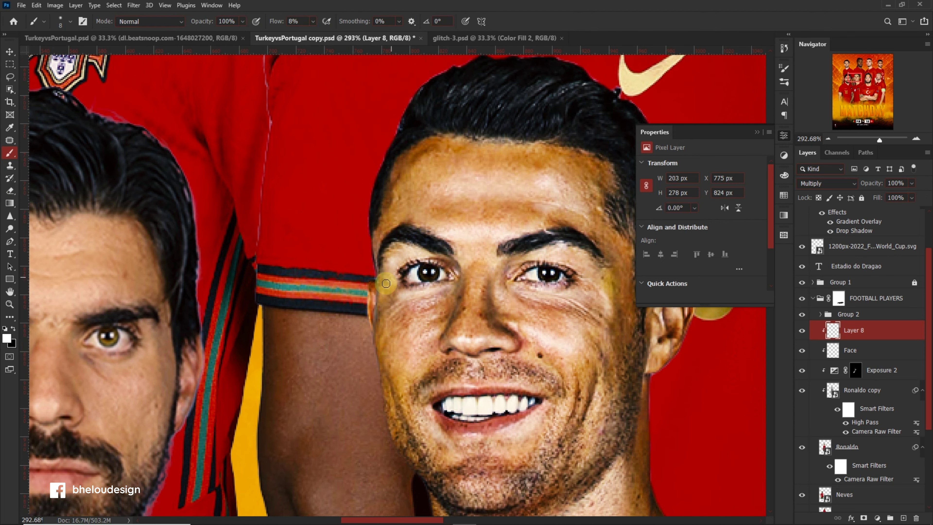
Step: Shade along the hairline in black
key("x")
scroll(385, 301, "down", 5)
scroll(378, 308, "up", 6)
scroll(431, 351, "down", 5)
scroll(404, 323, "up", 6)
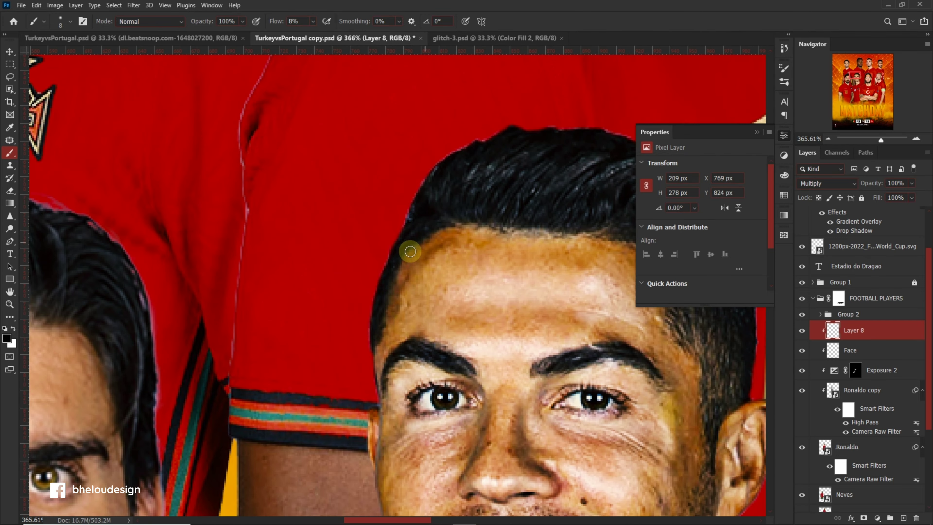
scroll(559, 298, "down", 1)
left_click_drag(559, 298, 587, 386)
scroll(551, 368, "up", 2)
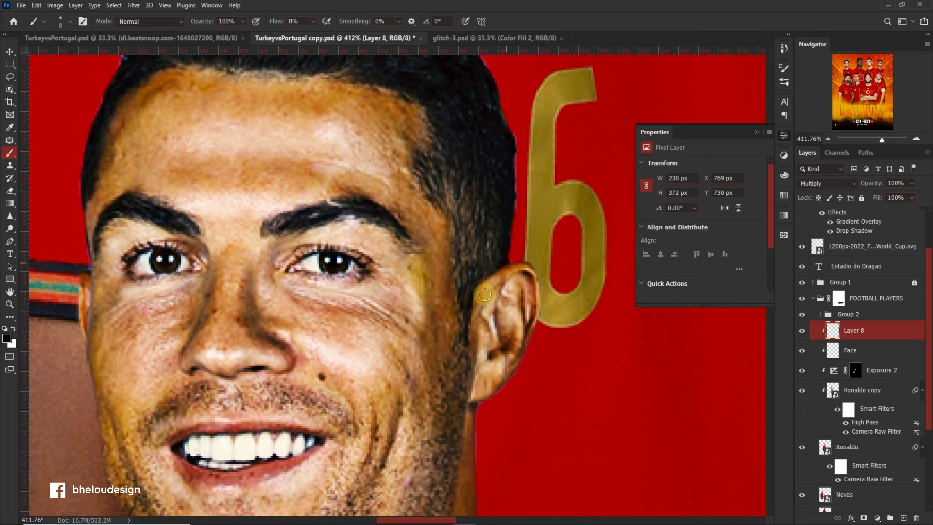
scroll(541, 329, "down", 2)
Step: Switch between the Face layer and Layer 8 to review the shading
left_click(849, 350)
scroll(503, 349, "up", 1)
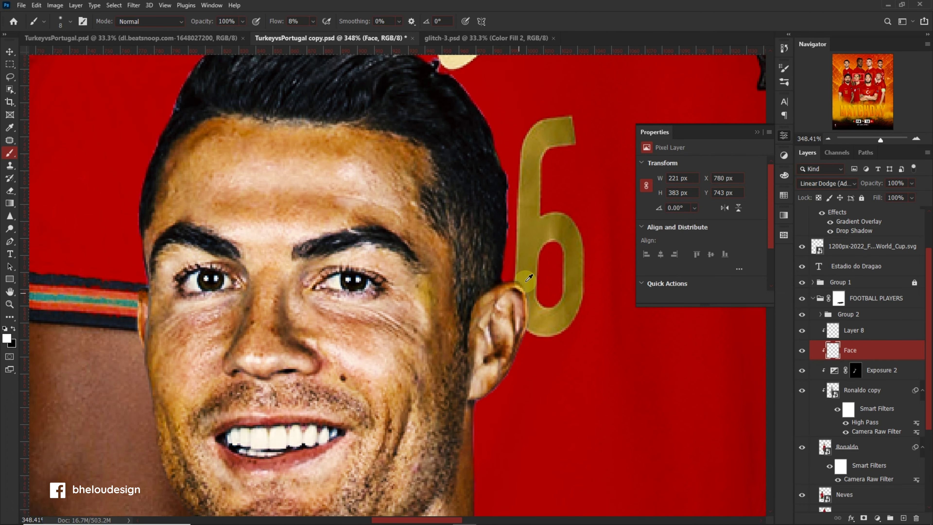
scroll(529, 278, "down", 8)
scroll(529, 278, "down", 2)
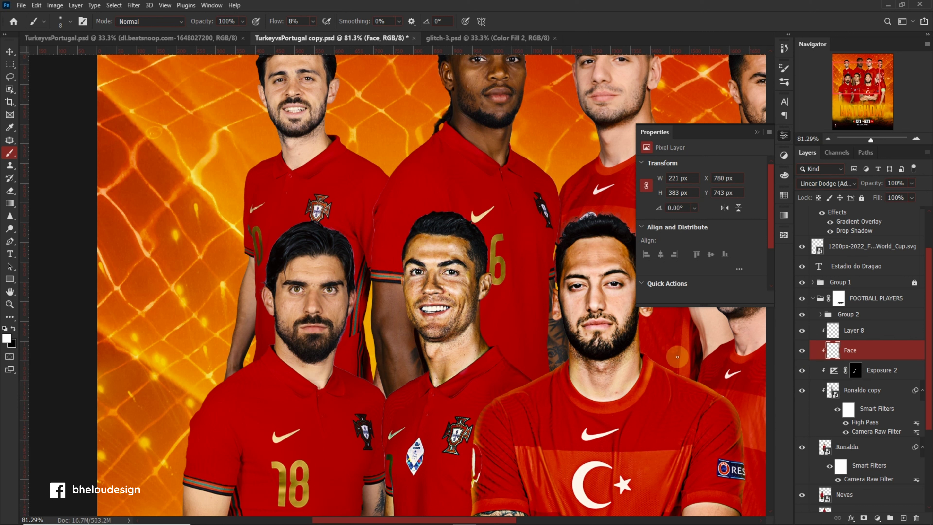
scroll(455, 279, "down", 1)
scroll(501, 259, "up", 3)
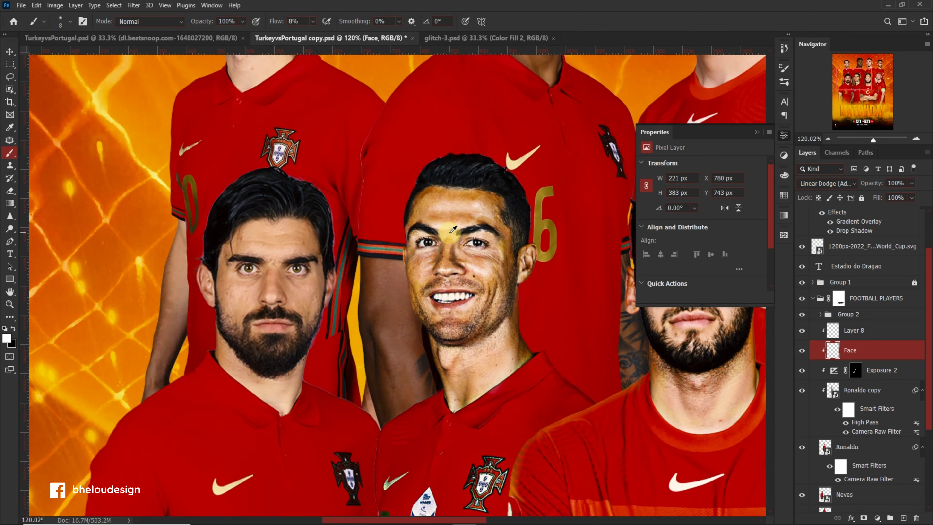
scroll(501, 259, "up", 2)
scroll(508, 169, "up", 1)
scroll(484, 282, "down", 2)
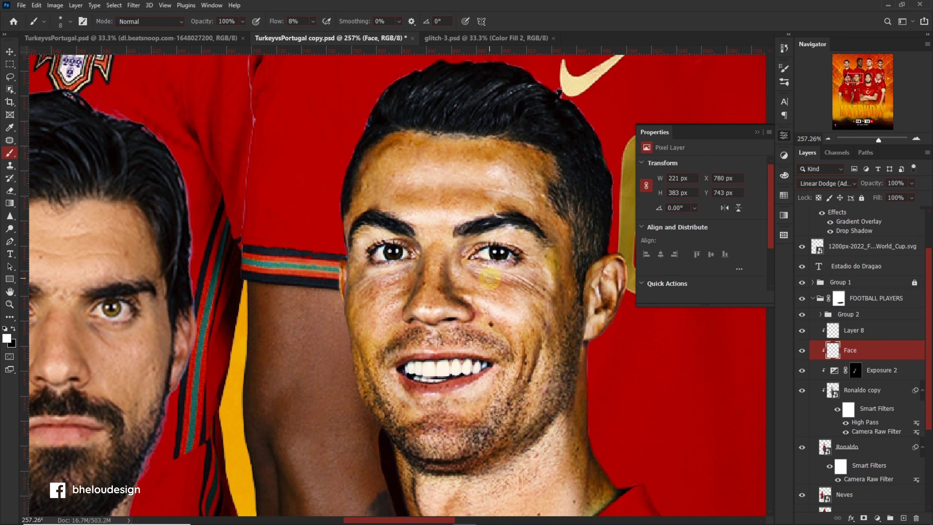
left_click(852, 330)
left_click(532, 287)
scroll(523, 279, "down", 3)
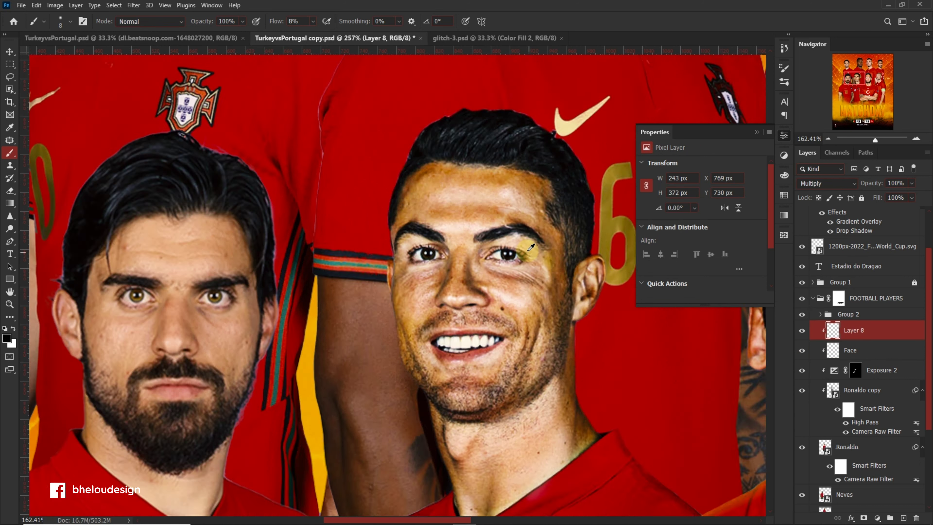
scroll(448, 278, "down", 3)
Step: On Layer 8, darken the forearm edge beside the number 18 player with a 20–40 px brush
scroll(448, 279, "down", 2)
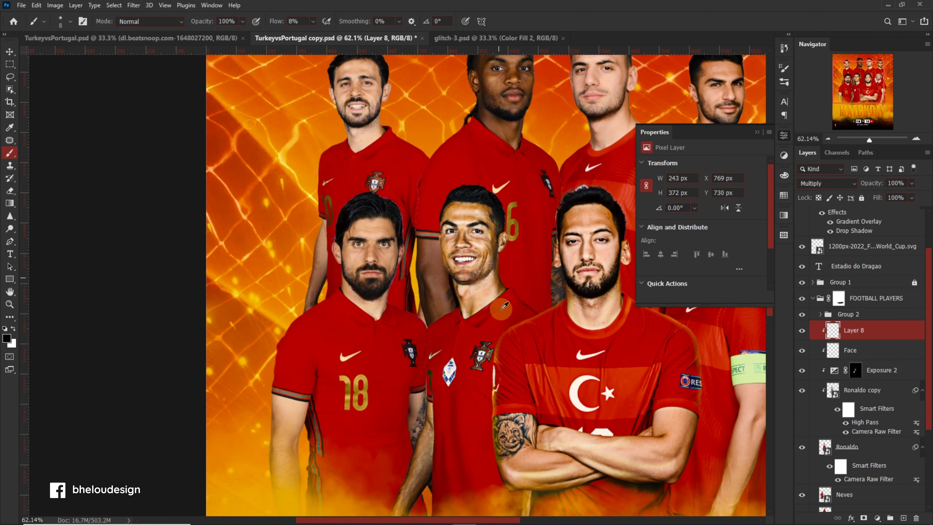
scroll(449, 294, "down", 3)
scroll(450, 312, "up", 6)
scroll(450, 312, "down", 2)
key("bracketright")
key("bracketright")
mouse_move(492, 251)
left_mouse_down()
mouse_move(430, 423)
mouse_move(443, 260)
mouse_move(493, 177)
left_mouse_up()
scroll(478, 280, "down", 1)
scroll(495, 266, "down", 1)
key("bracketright")
key("bracketright")
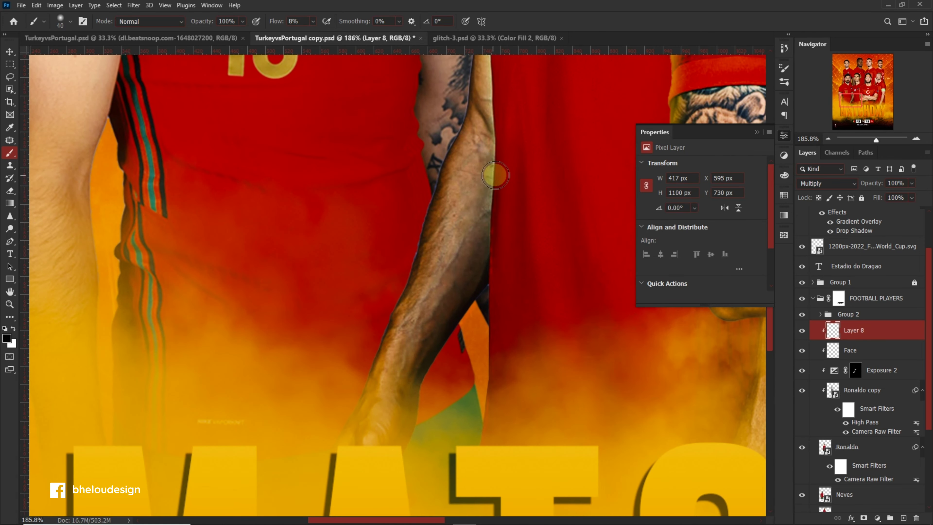
scroll(393, 357, "down", 2)
Step: On the Face layer, paint soft glow along the forearm and upper arm, lowering flow to 3%
key("alt+bracketleft")
mouse_move(449, 177)
left_mouse_down()
mouse_move(461, 151)
mouse_move(395, 355)
mouse_move(363, 415)
left_mouse_up()
key("bracketleft")
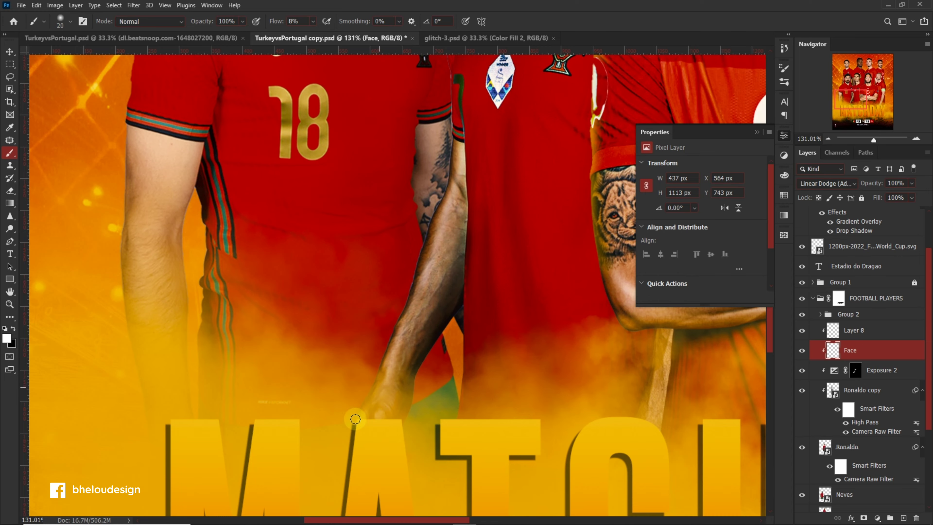
scroll(367, 404, "down", 2)
mouse_move(464, 226)
left_mouse_down()
mouse_move(453, 258)
mouse_move(460, 286)
mouse_move(460, 213)
left_mouse_up()
left_click(313, 21)
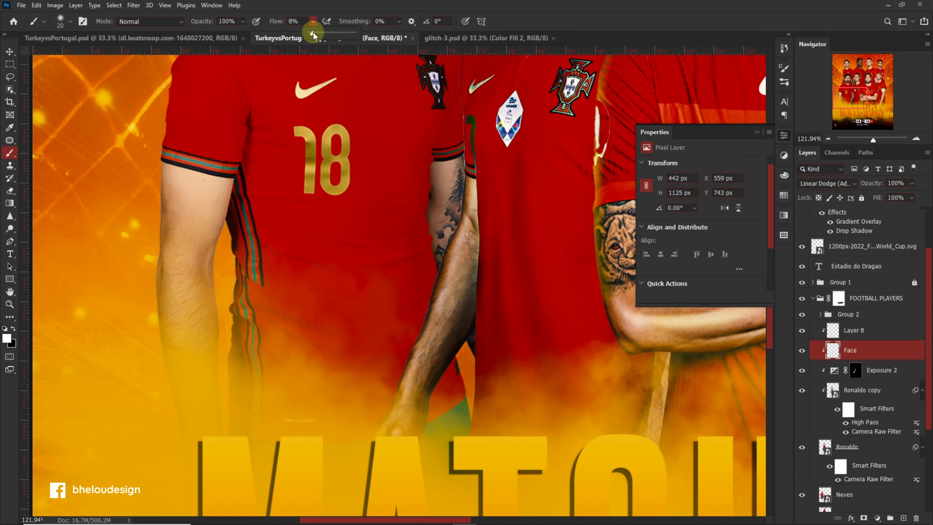
left_click(611, 21)
Step: Make Layer 8 the active layer again
scroll(423, 321, "down", 4)
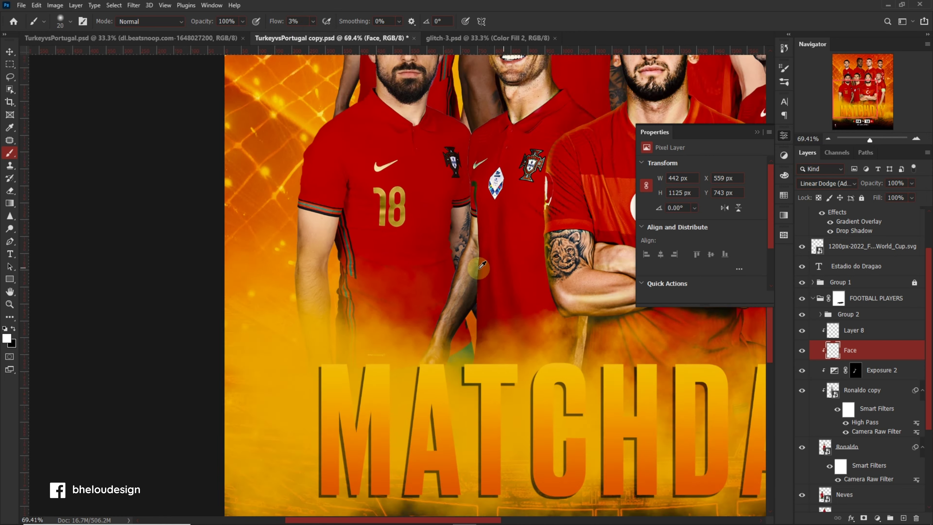
scroll(433, 294, "down", 3)
scroll(452, 250, "up", 4)
scroll(462, 231, "up", 3)
scroll(462, 231, "down", 3)
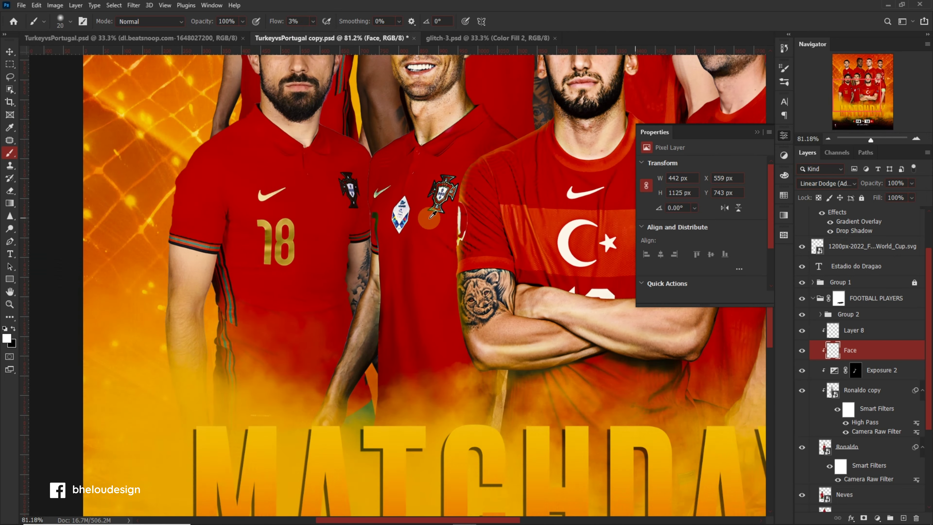
scroll(462, 231, "up", 1)
scroll(462, 231, "up", 1)
left_click(853, 329)
Step: Add Layer 9 in Linear Dodge (Add) mode with orange as the painting colour
left_click(903, 517)
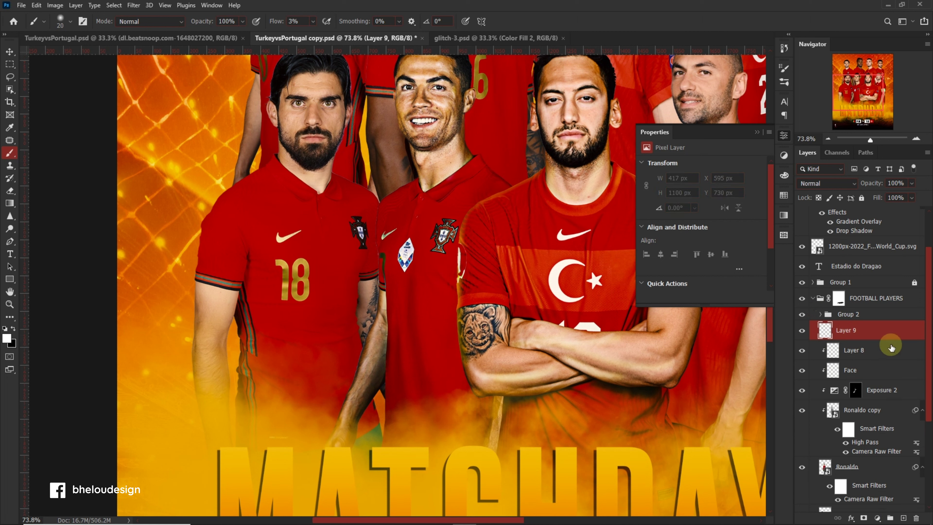
left_click(6, 338)
left_click(121, 317)
key("Return")
left_click(827, 183)
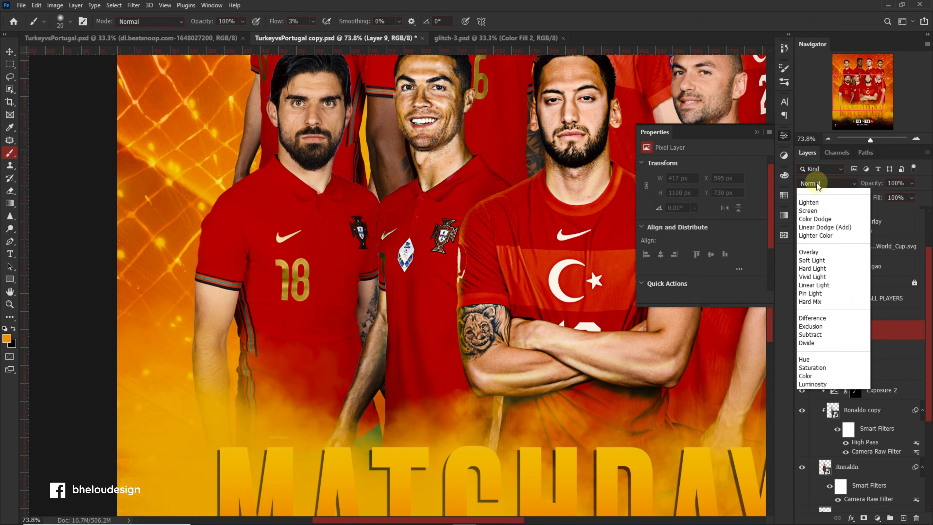
left_click(822, 285)
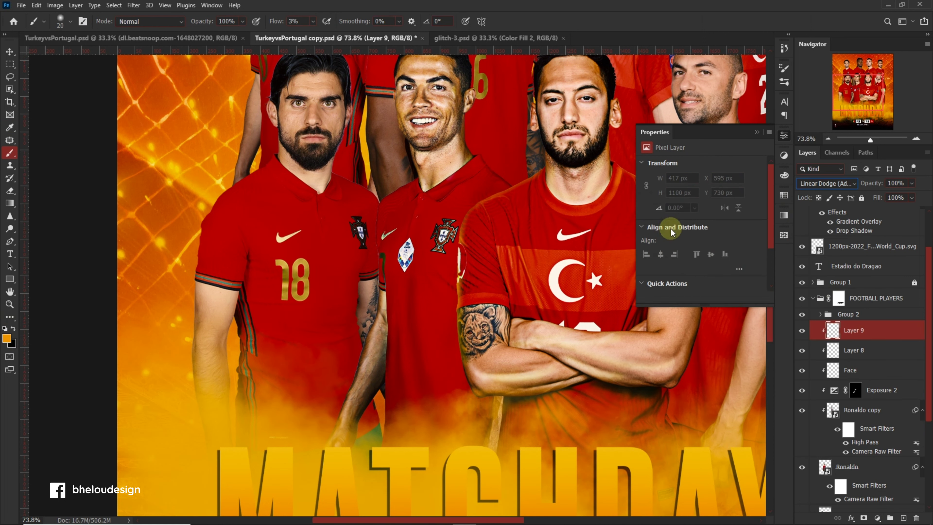
Step: Paint orange glow over the shirt, arm and jerseys using 18% then 12% flow
left_click(305, 19)
key("ctrl+0")
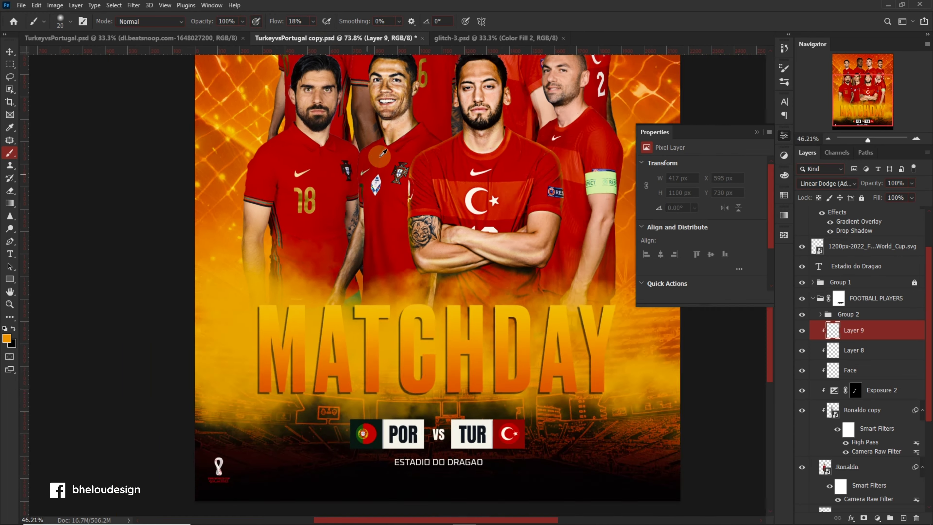
scroll(457, 203, "up", 5)
key("bracketright")
key("bracketright")
key("bracketright")
left_click_drag(418, 241, 415, 382)
left_click_drag(310, 35, 309, 35)
left_click_drag(417, 235, 415, 452)
key("bracketleft")
key("bracketleft")
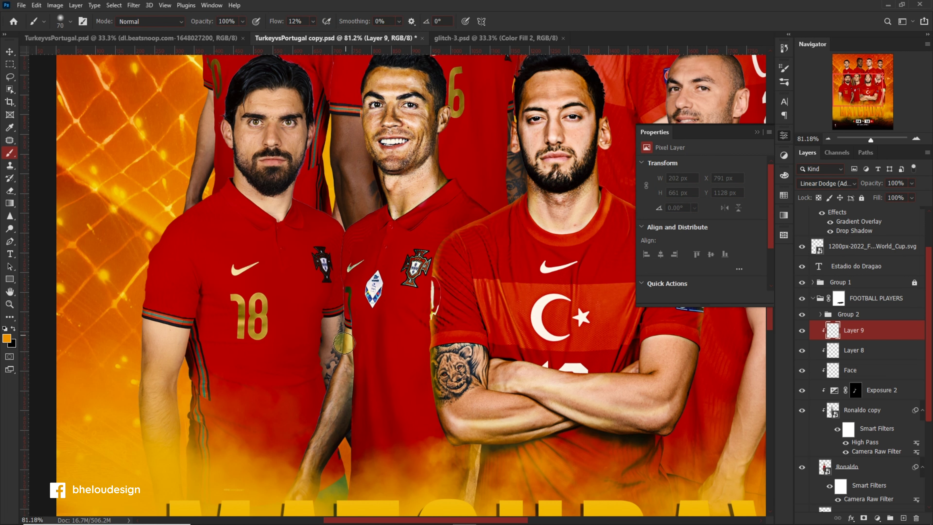
left_click_drag(312, 408, 336, 329)
left_click_drag(324, 372, 287, 438)
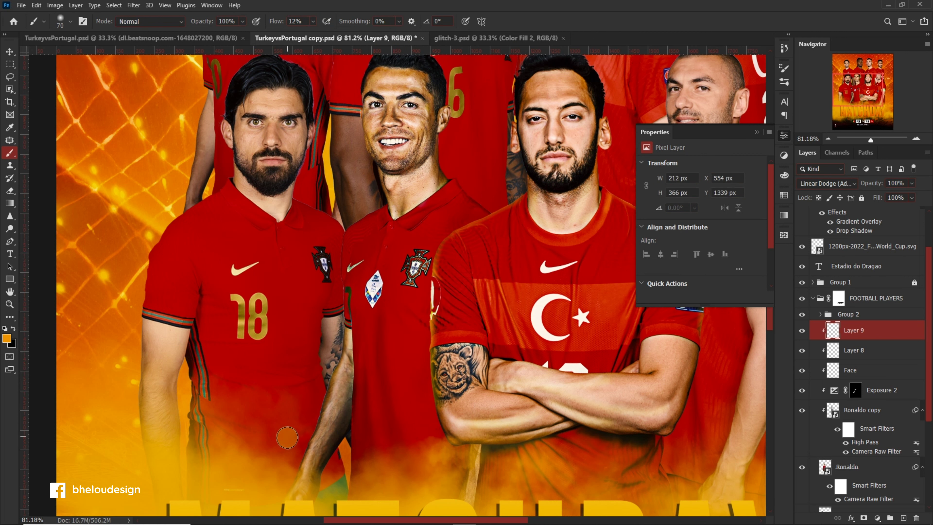
Step: Paint glow along the shirt seam between players and beside the centre player's neck
scroll(336, 261, "up", 5)
left_click_drag(338, 349, 404, 154)
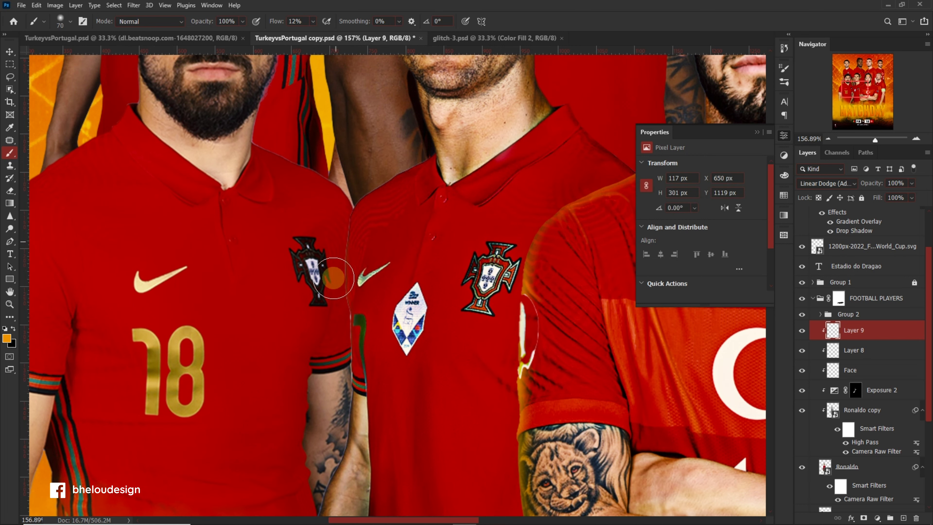
scroll(315, 223, "up", 3)
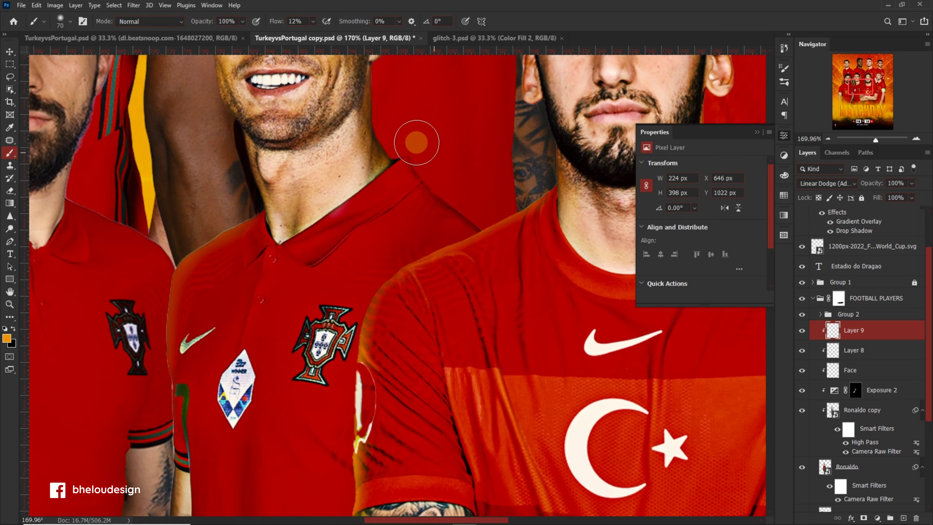
mouse_move(410, 163)
left_mouse_down()
mouse_move(439, 187)
mouse_move(388, 115)
left_mouse_up()
scroll(399, 172, "up", 1)
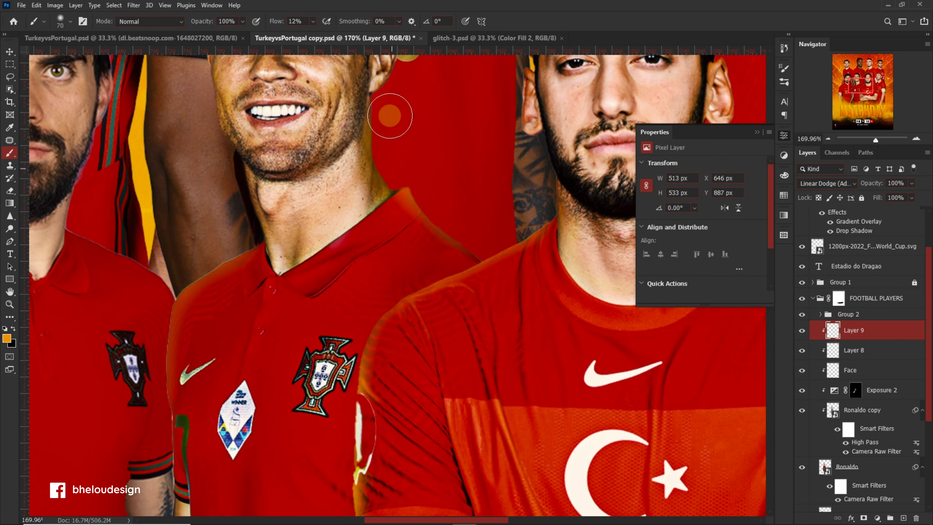
key("bracketleft")
scroll(389, 115, "up", 3)
scroll(385, 185, "down", 3)
scroll(404, 166, "up", 3)
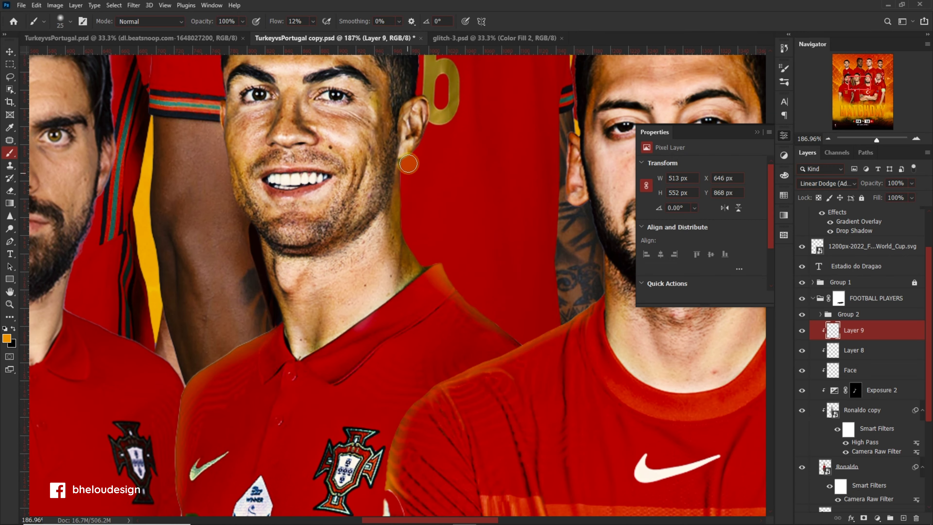
Step: Brush glow along the face edge and up the player's head, undoing one stroke
left_click_drag(408, 163, 468, 175)
scroll(468, 175, "down", 3)
scroll(376, 295, "up", 2)
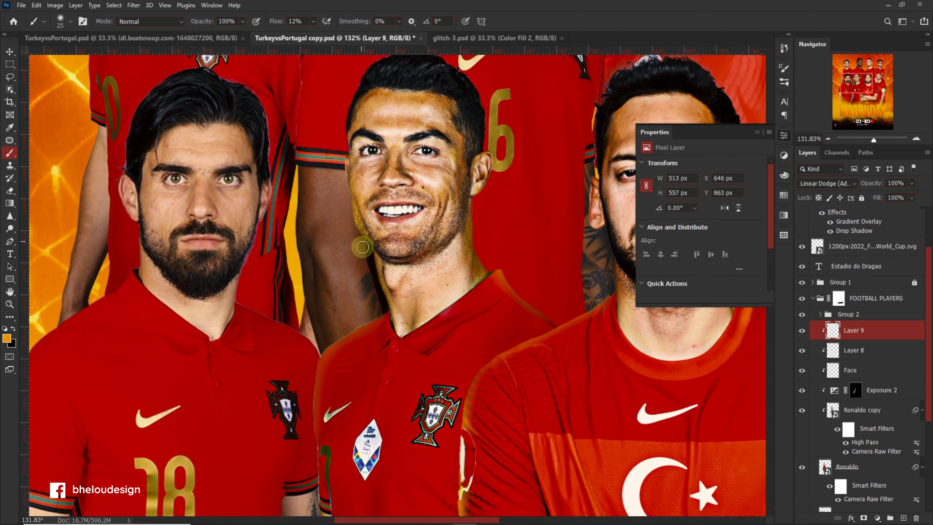
key("ctrl+z")
scroll(367, 257, "down", 2)
scroll(353, 235, "up", 3)
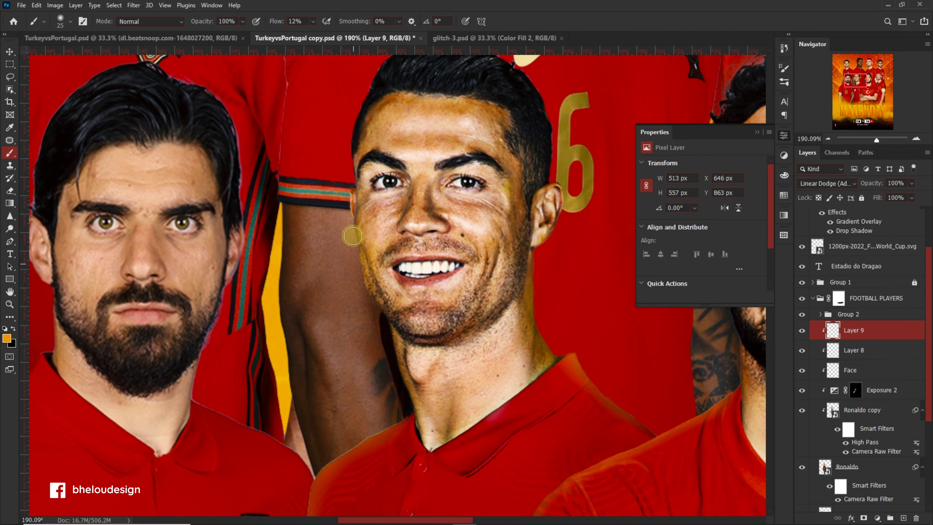
scroll(346, 102, "up", 3)
mouse_move(338, 148)
left_mouse_down()
mouse_move(346, 102)
mouse_move(390, 116)
left_mouse_up()
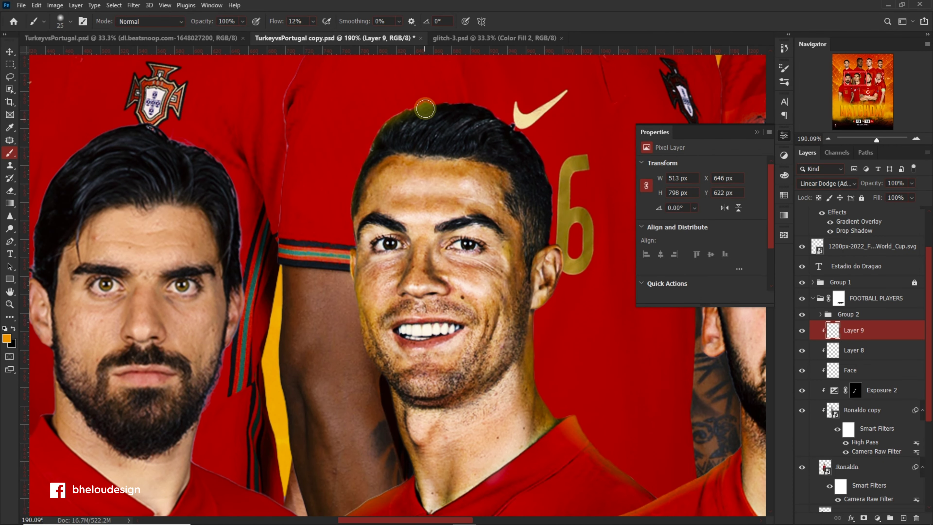
scroll(426, 106, "down", 3)
scroll(440, 95, "up", 1)
scroll(460, 82, "up", 2)
Step: Replace the hair tint with a softer glow at 4% flow and fade Layer 9 to 64%
key("ctrl+z")
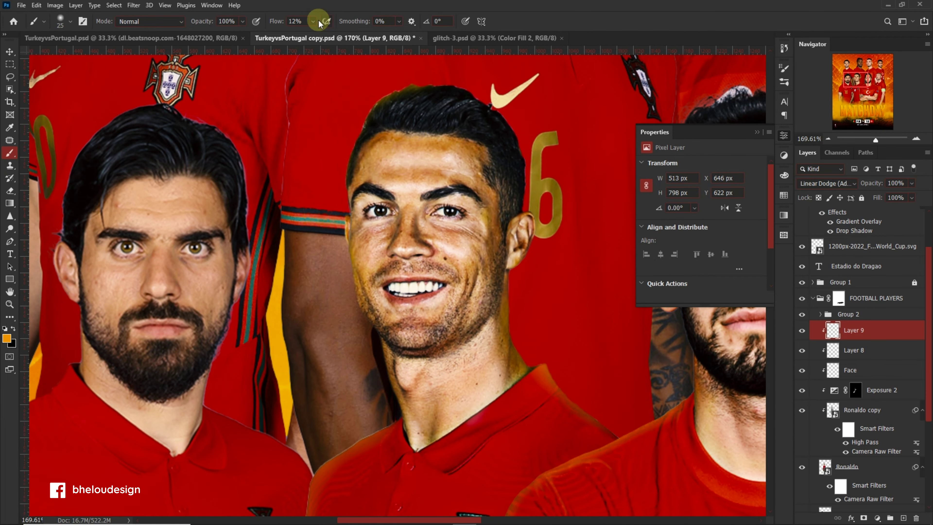
mouse_move(456, 95)
left_mouse_down()
mouse_move(385, 108)
mouse_move(471, 115)
mouse_move(408, 105)
mouse_move(435, 122)
left_mouse_up()
scroll(437, 123, "down", 3)
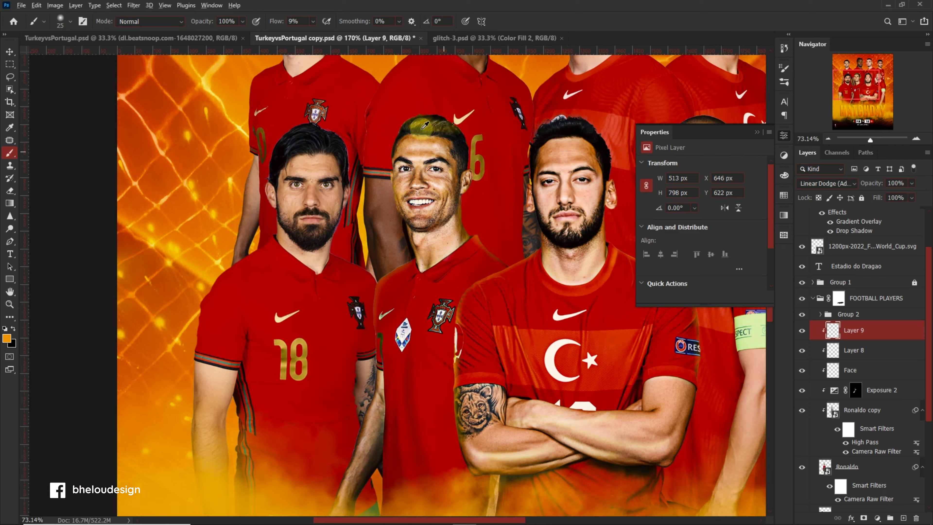
scroll(361, 95, "up", 4)
left_click_drag(311, 35, 309, 35)
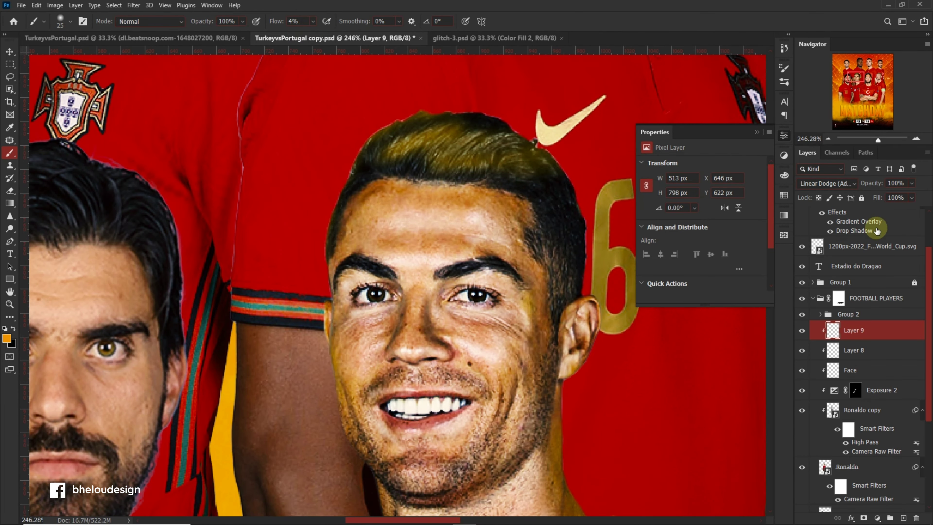
mouse_move(908, 197)
left_mouse_down()
mouse_move(882, 198)
mouse_move(893, 198)
left_mouse_up()
Step: Switch to a 70 px Eraser on Layer 9 and set its opacity to 100%
key("ctrl+0")
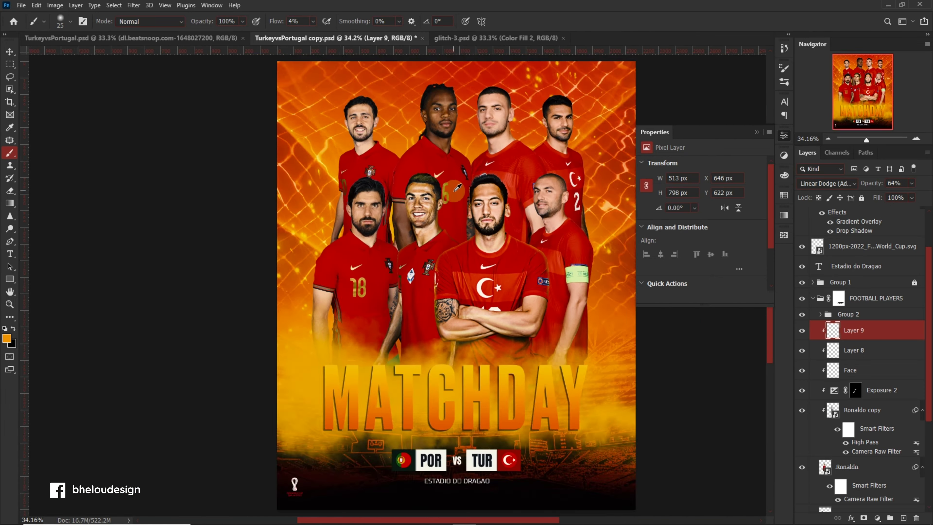
scroll(450, 205, "up", 5)
scroll(450, 205, "up", 2)
key("e")
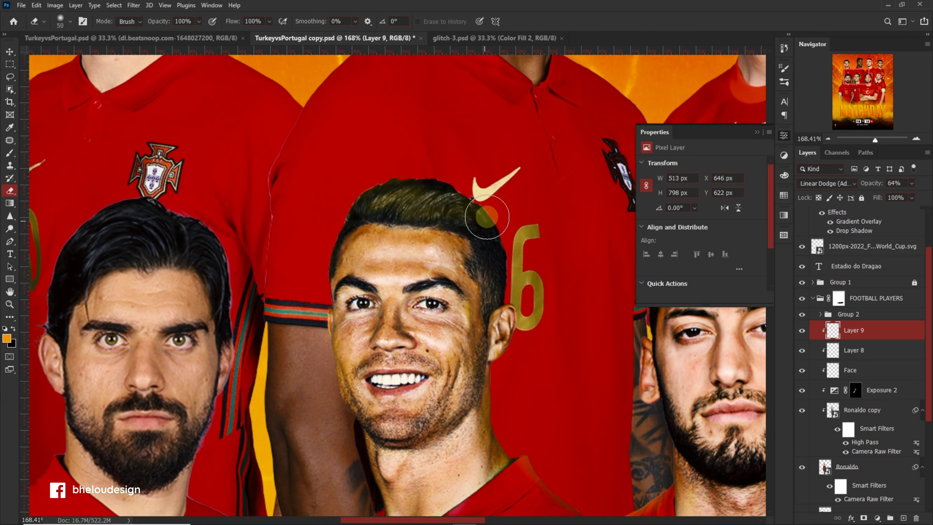
key("bracketright")
key("bracketright")
scroll(437, 208, "down", 3)
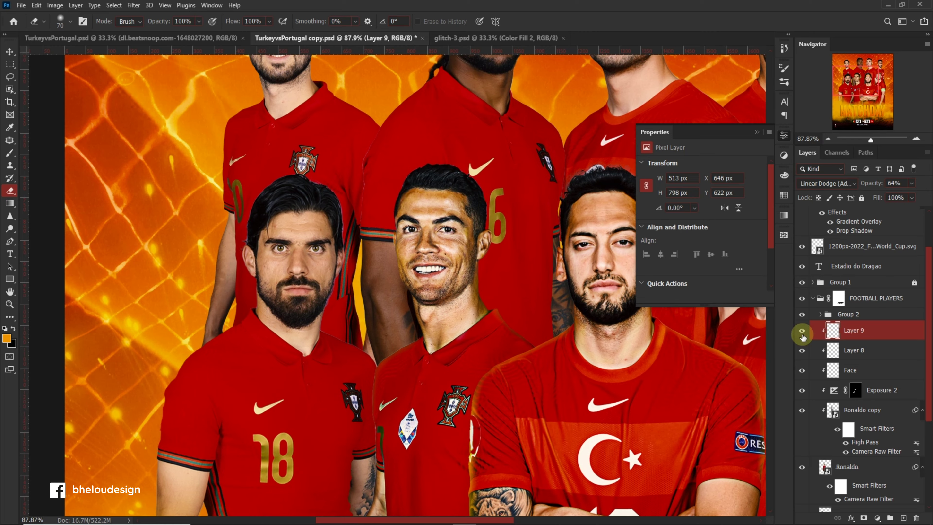
scroll(518, 276, "down", 3)
left_click(911, 183)
left_click_drag(909, 195, 925, 195)
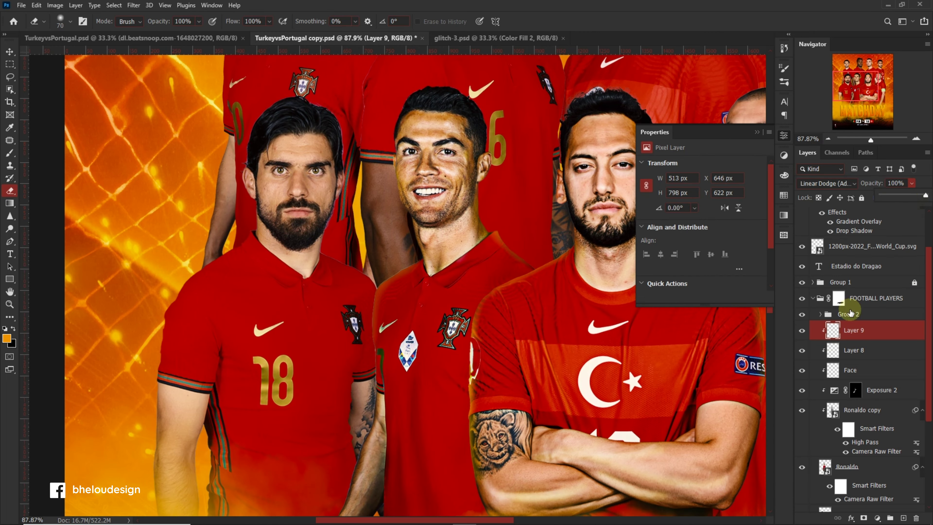
scroll(446, 211, "up", 5)
Step: Swap foreground and background colours and return to a smaller Brush for face detail
key("x")
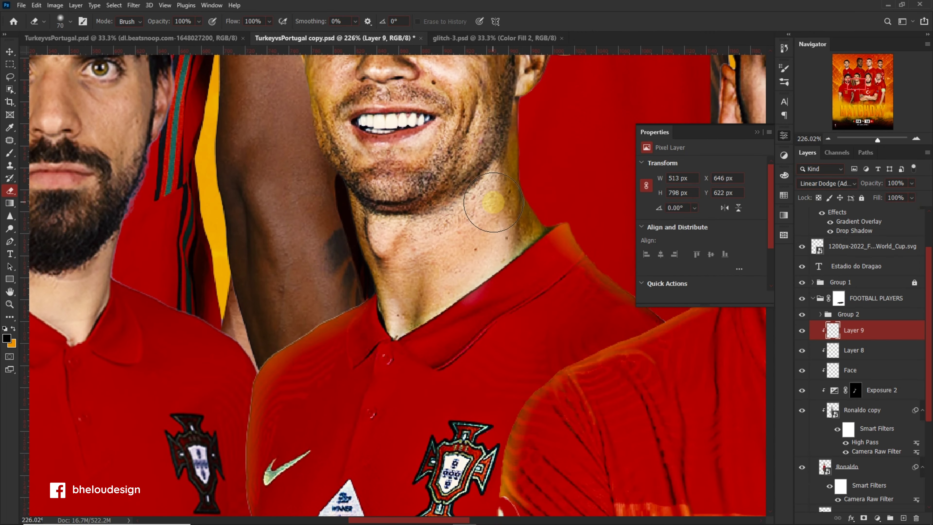
key("b")
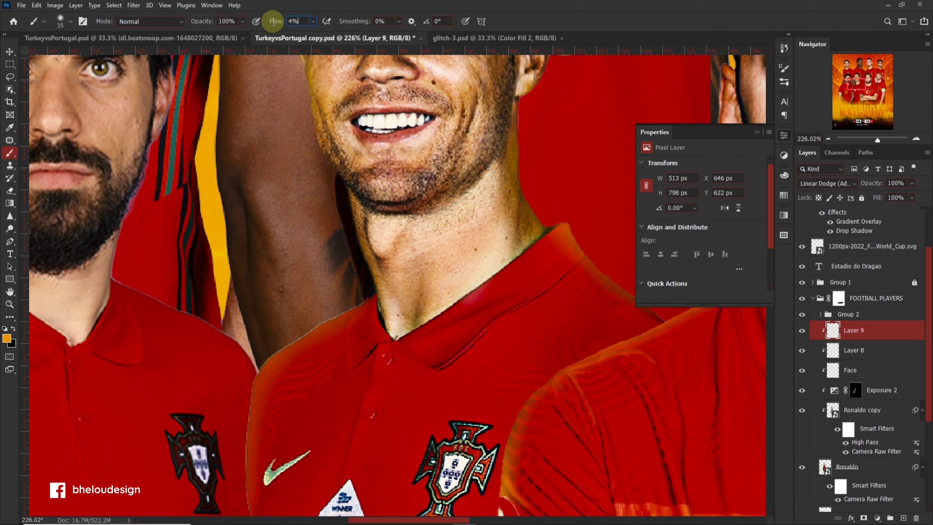
key("Return")
scroll(432, 227, "down", 3)
scroll(432, 226, "up", 5)
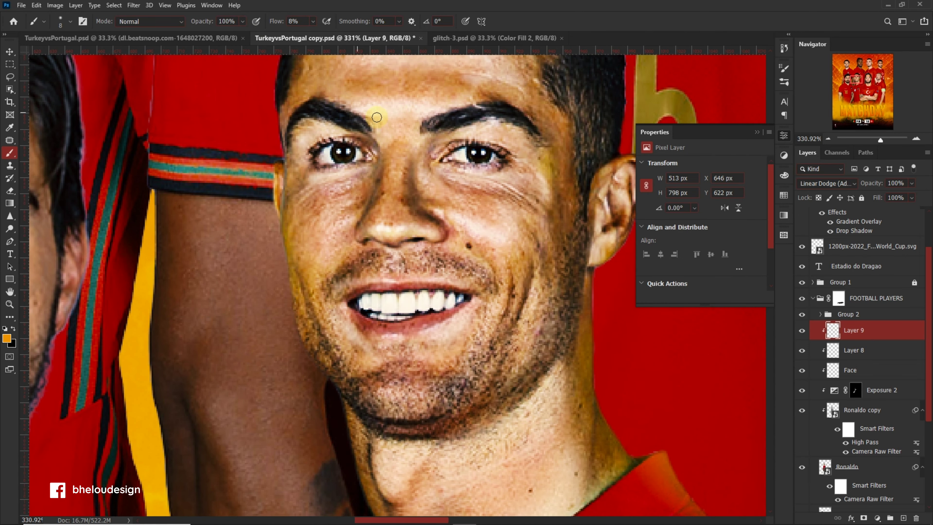
Step: Undo the first collar glow and repaint a faint glow along the collar edge
scroll(361, 179, "up", 2)
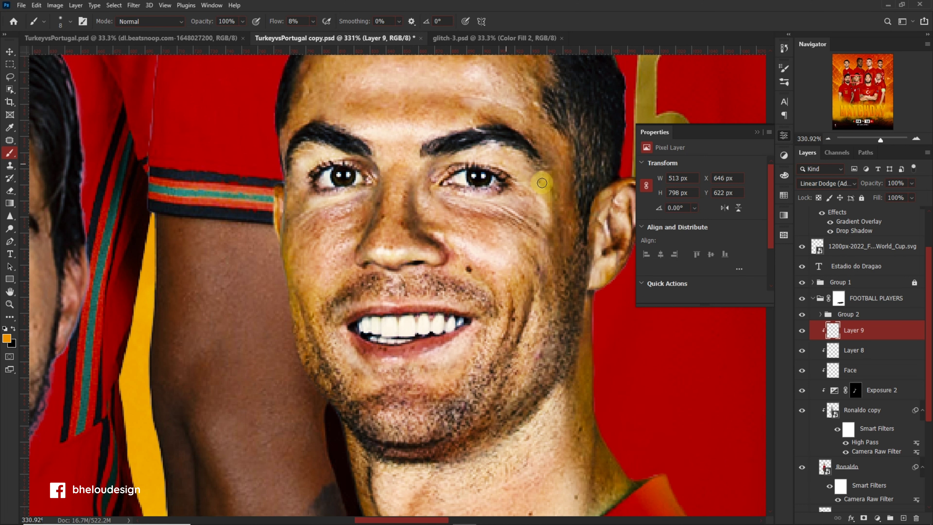
scroll(419, 315, "down", 1)
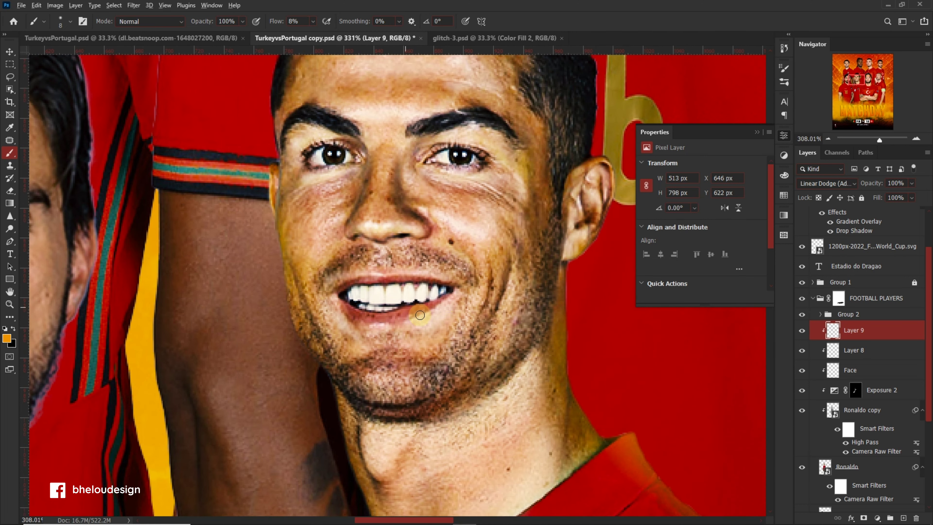
scroll(339, 311, "down", 2)
scroll(338, 311, "down", 1)
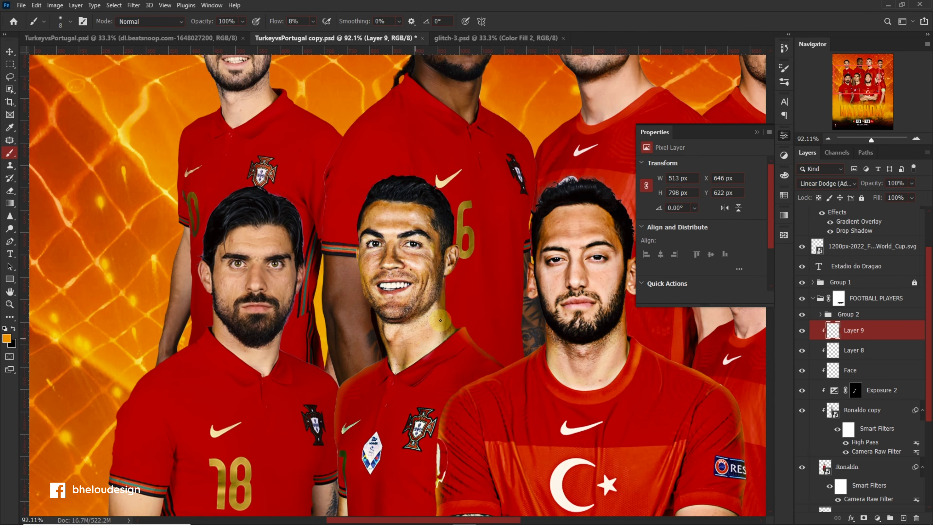
scroll(397, 349, "up", 2)
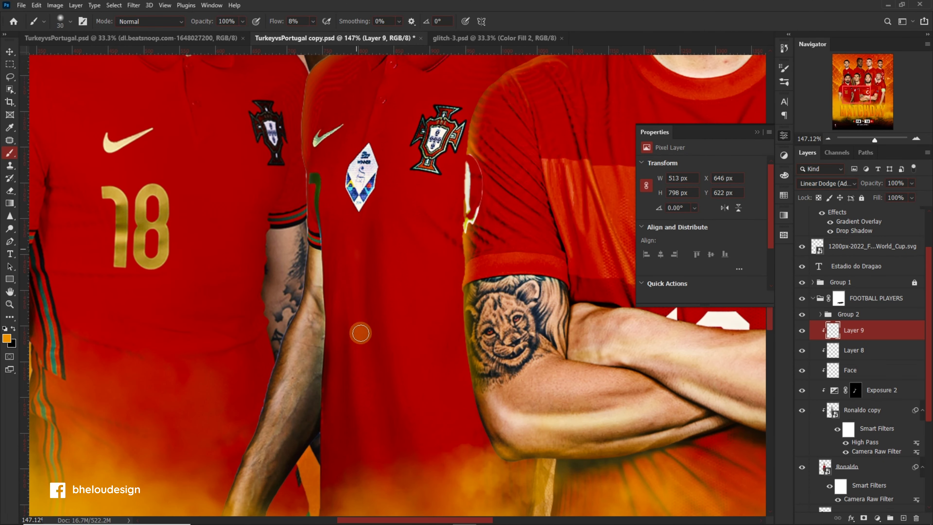
scroll(410, 331, "down", 3)
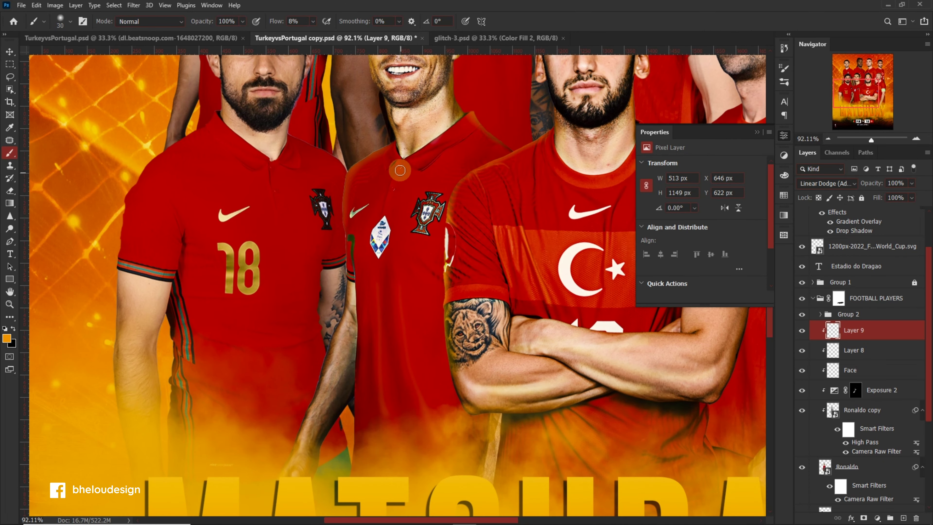
scroll(441, 154, "up", 2)
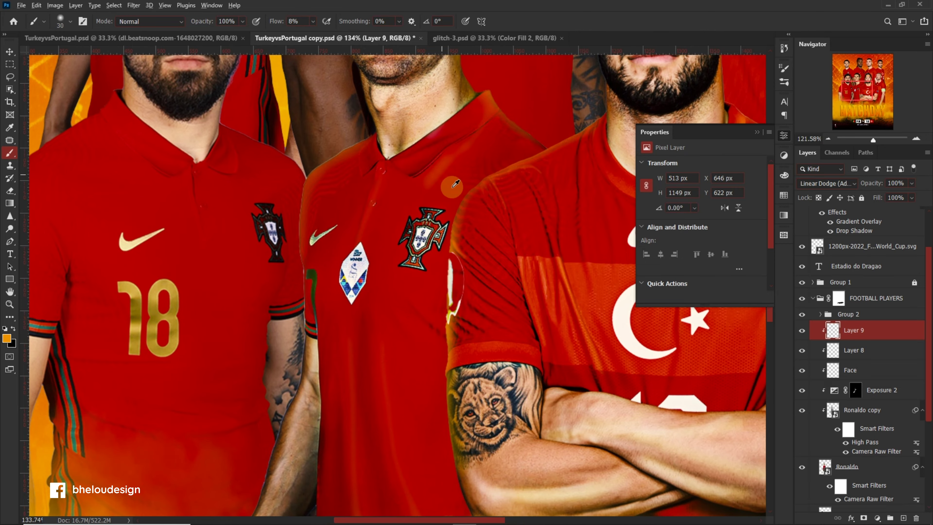
scroll(451, 178, "down", 2)
scroll(486, 175, "up", 4)
key("ctrl+z")
key("ctrl+z")
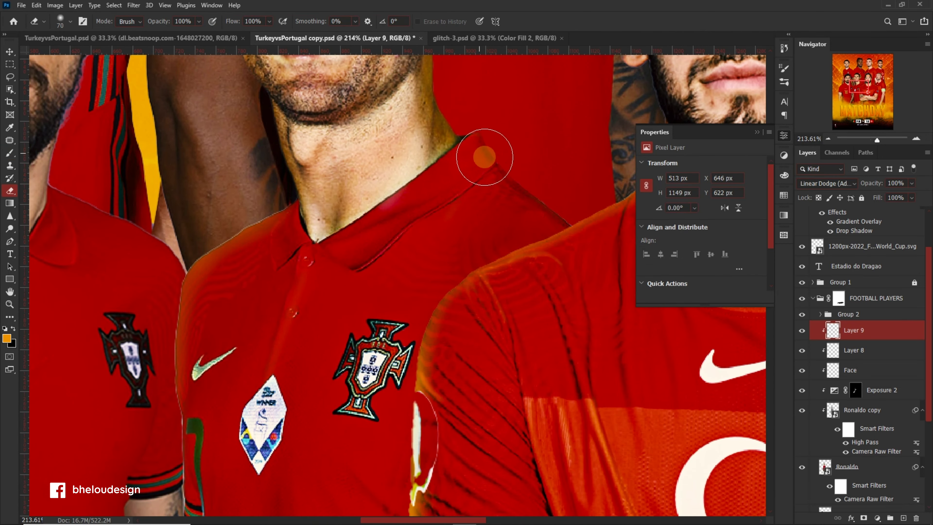
scroll(461, 119, "up", 2)
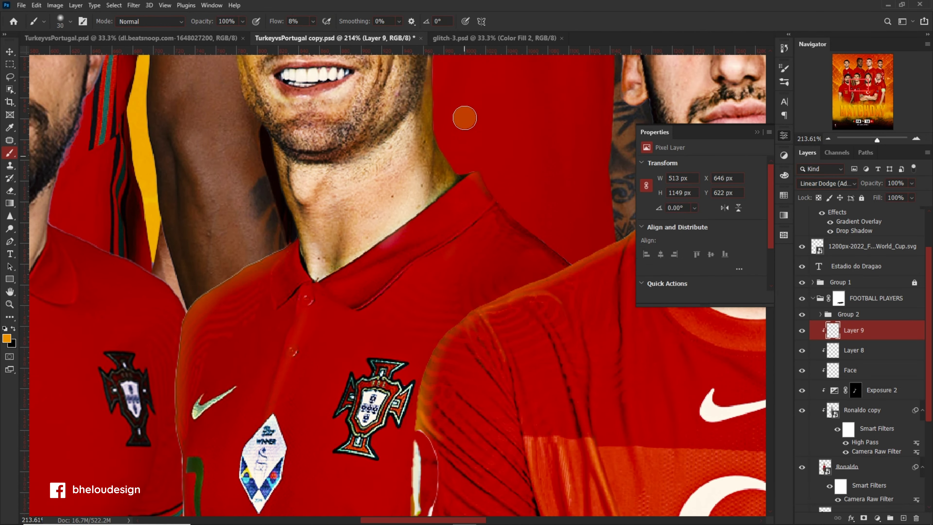
left_click_drag(487, 208, 544, 253)
Step: Review the collar and neck glow on the uncovered canvas
scroll(538, 251, "down", 2)
scroll(353, 280, "up", 2)
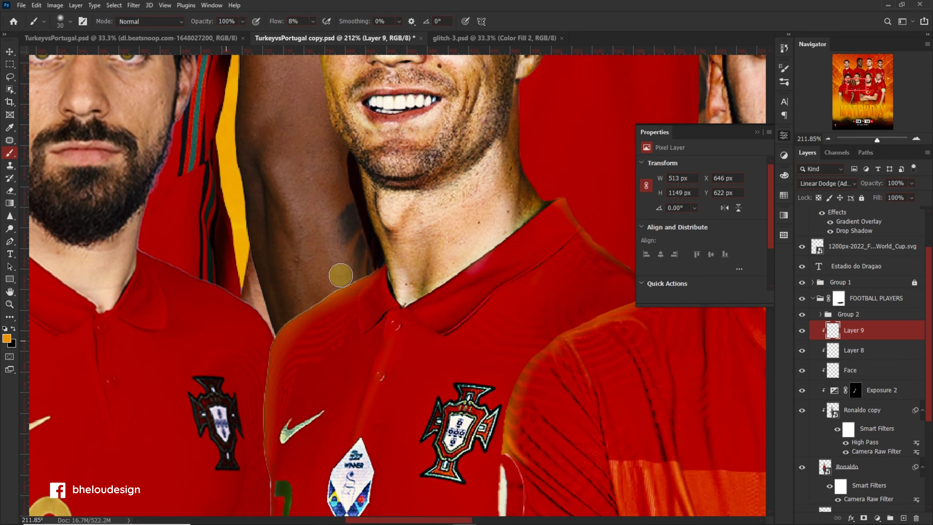
scroll(340, 276, "down", 3)
scroll(384, 288, "up", 1)
scroll(384, 288, "up", 2)
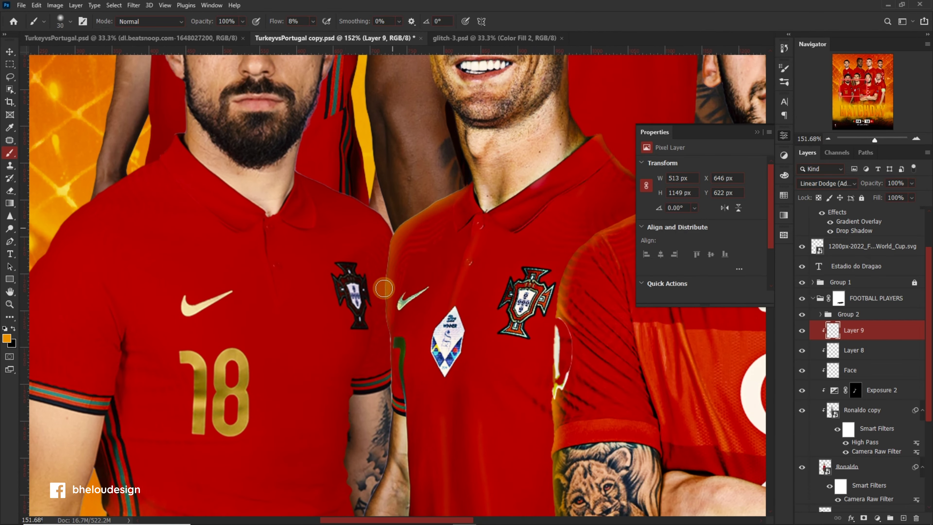
left_click(748, 136)
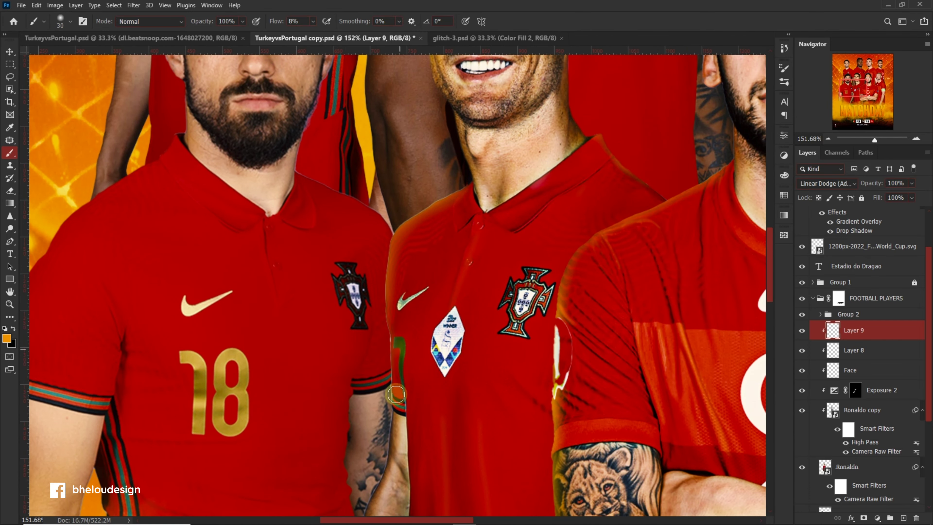
scroll(389, 330, "down", 4)
scroll(465, 273, "up", 2)
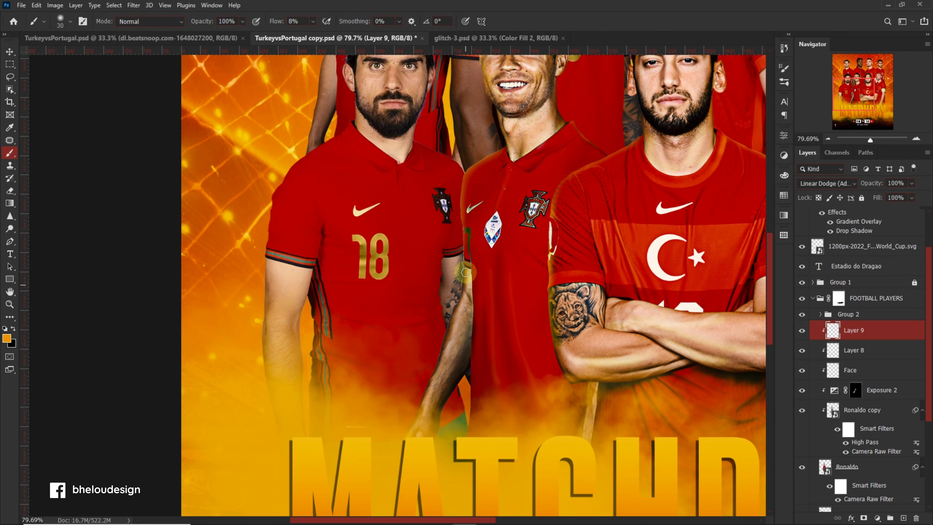
scroll(407, 421, "down", 4)
scroll(556, 317, "up", 2)
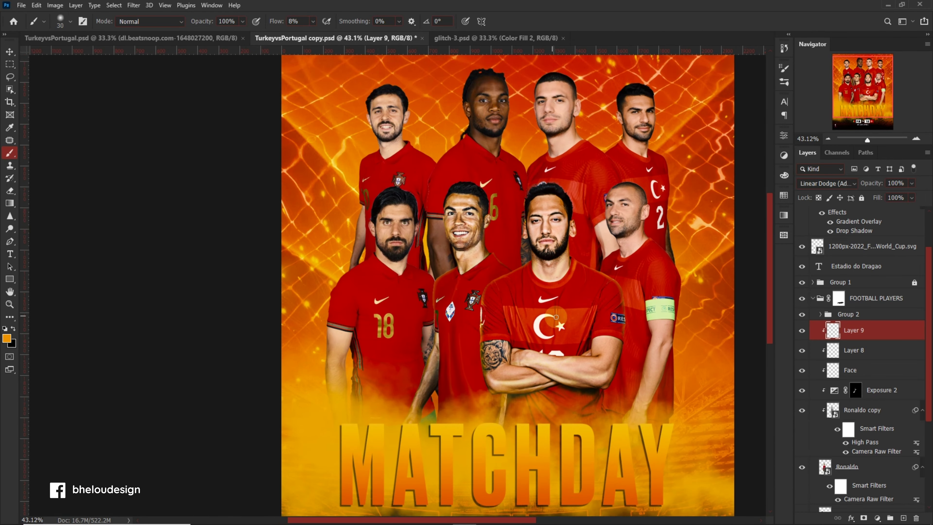
key("v")
scroll(556, 317, "down", 3)
Step: Group the layers from Layer 9 down to the Ronaldo layer with Ctrl+G
scroll(608, 276, "up", 2)
left_click(608, 275)
scroll(475, 317, "down", 1)
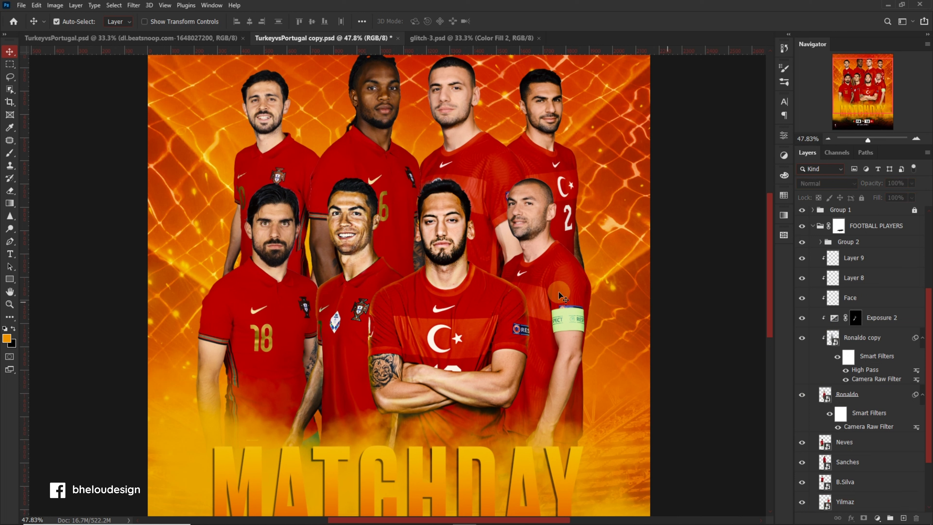
scroll(892, 412, "down", 1)
scroll(845, 367, "up", 2)
left_click(872, 414)
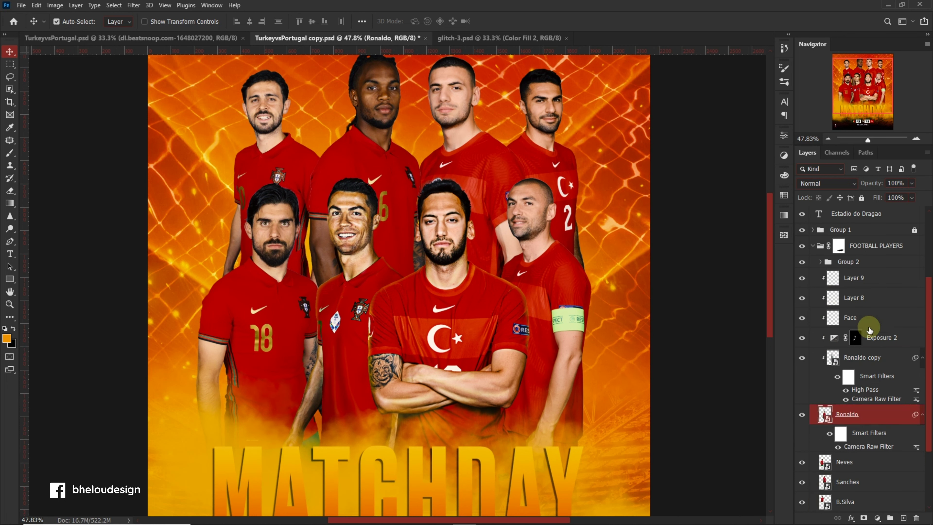
left_click(883, 289, "shift")
key("ctrl+g")
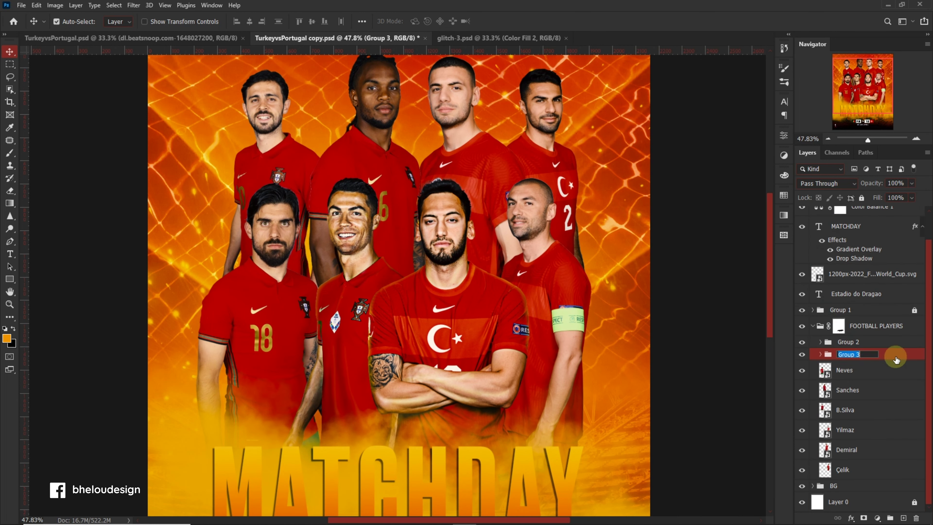
type("Ronaldo")
Step: Rename the two player groups Hakan and Ronaldo, then select the Neves layer
double_click(850, 342)
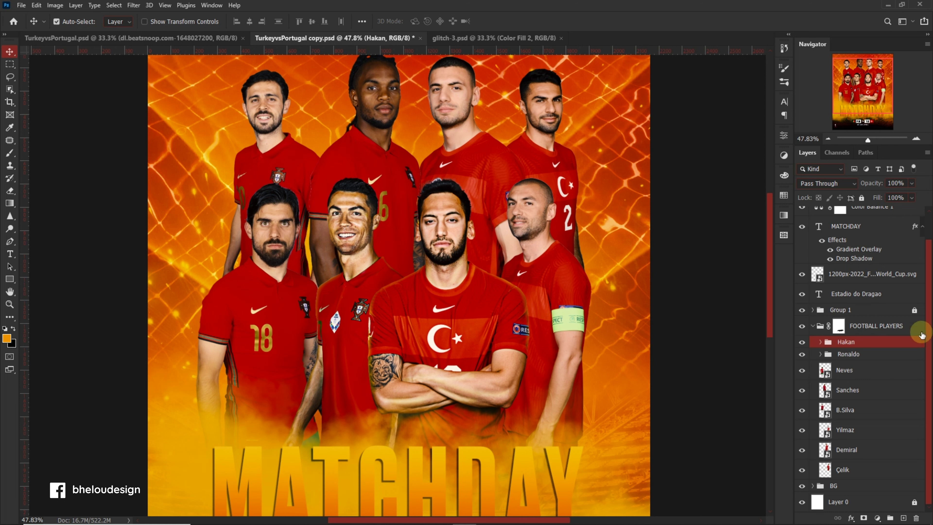
left_click(845, 370)
scroll(365, 293, "up", 5)
scroll(435, 248, "up", 3)
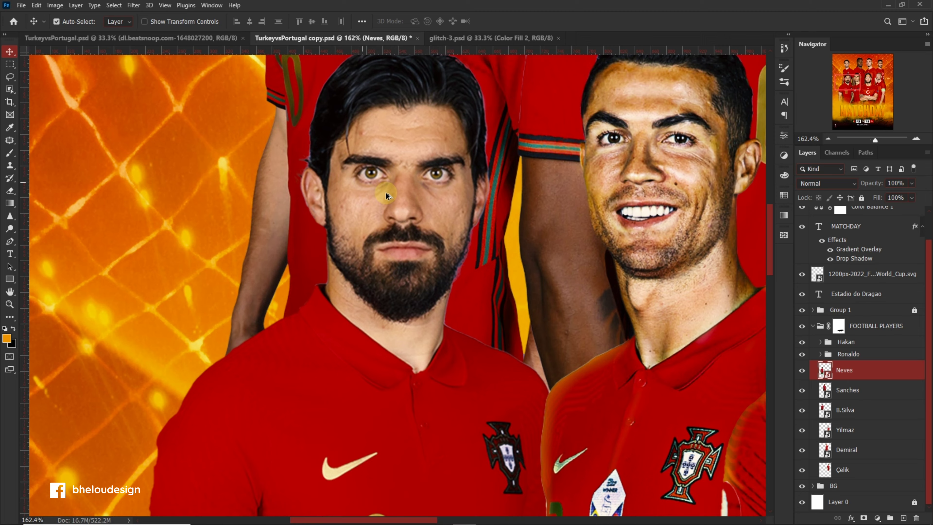
scroll(386, 192, "up", 2)
scroll(466, 285, "down", 3)
scroll(396, 279, "down", 2)
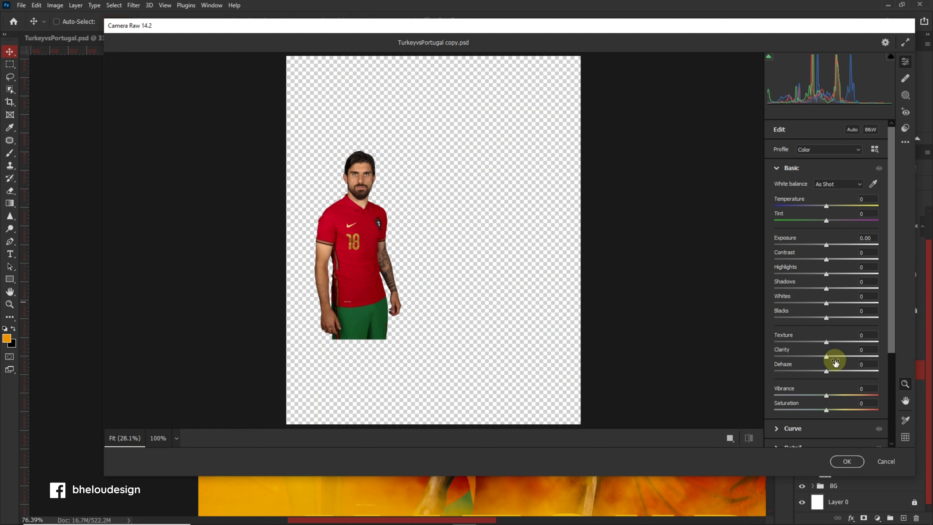
Step: Give Neves a Camera Raw boost: more clarity and contrast, lifted shadows, less vibrance
left_click_drag(835, 360, 832, 357)
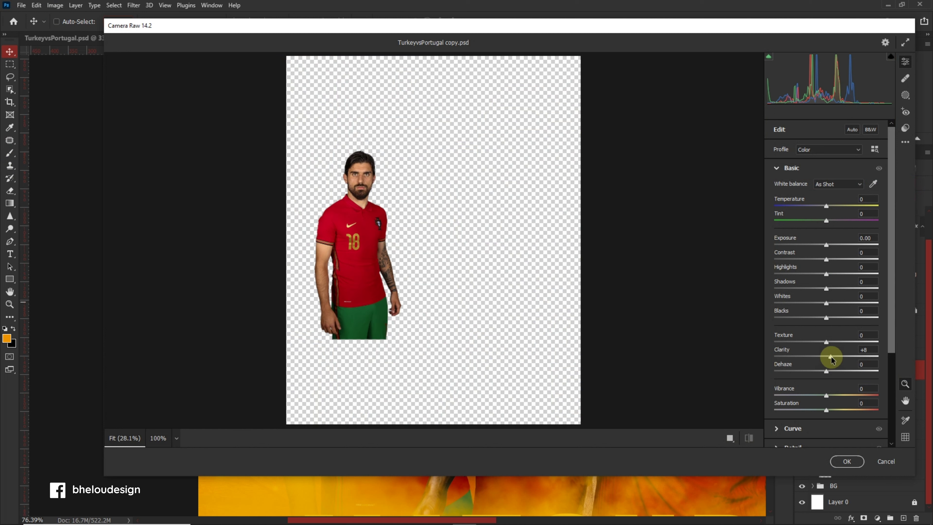
key("ctrl+alt+0")
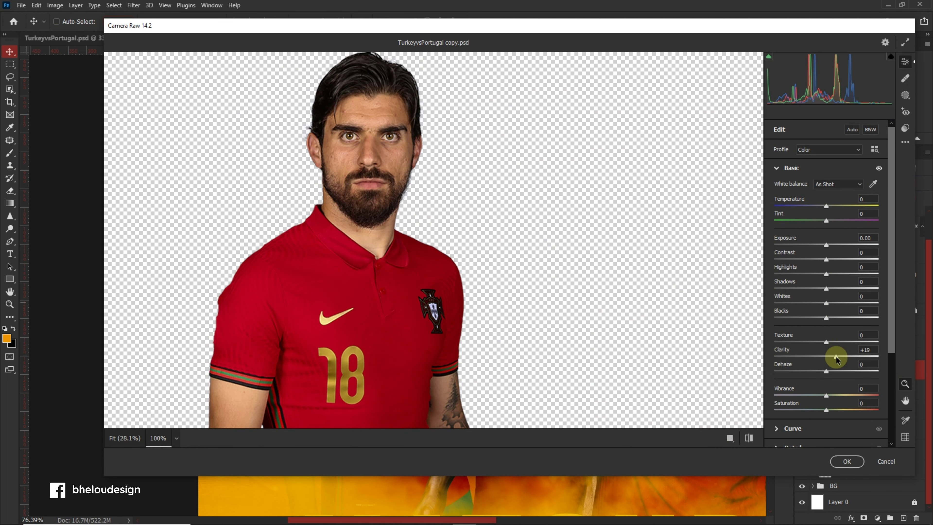
left_click_drag(836, 360, 828, 371)
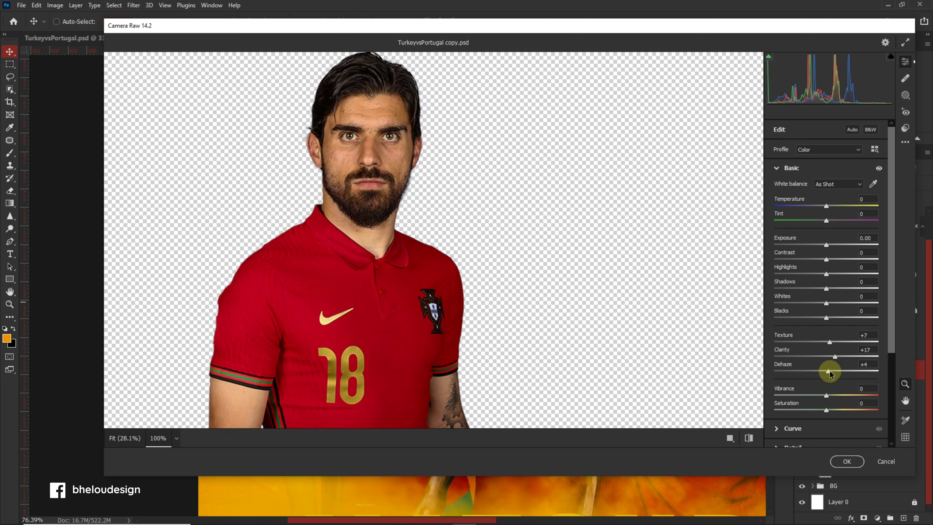
mouse_move(826, 288)
left_mouse_down()
mouse_move(815, 288)
mouse_move(831, 291)
mouse_move(831, 259)
left_mouse_up()
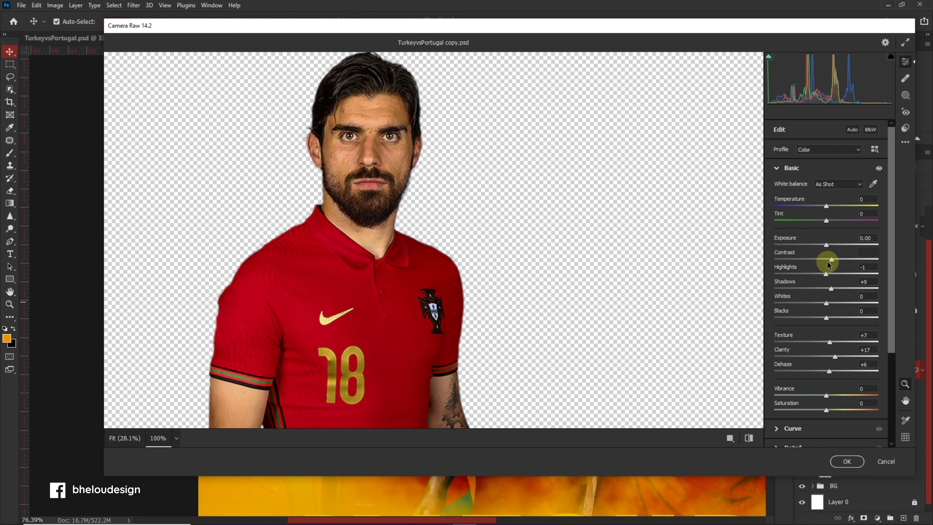
left_click_drag(826, 396, 817, 396)
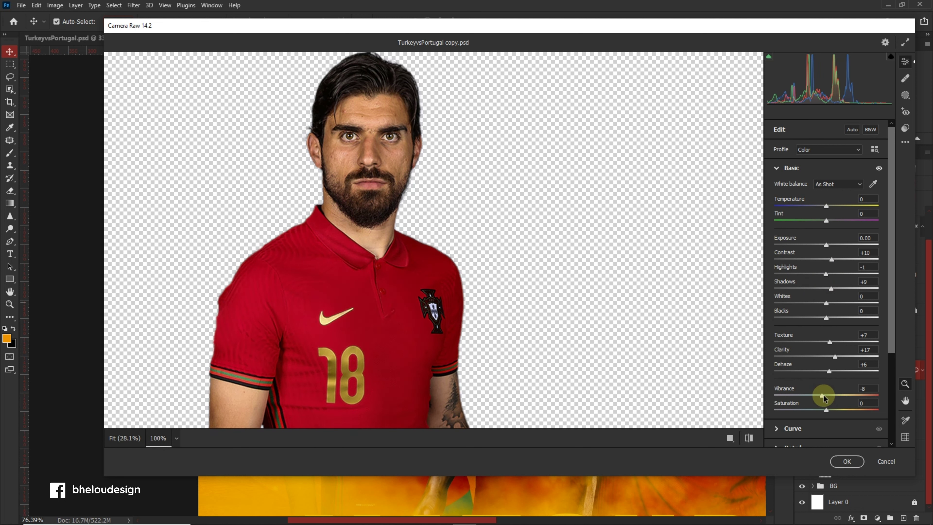
left_click(846, 461)
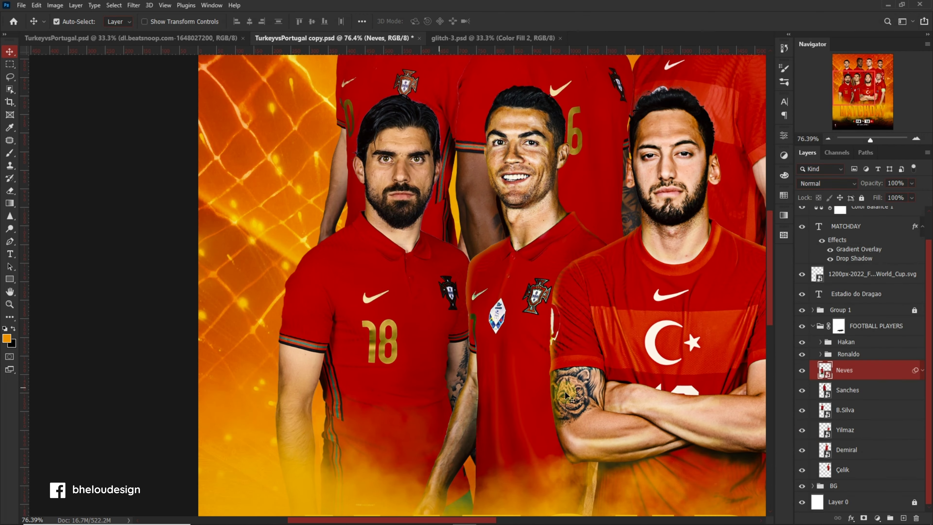
Step: Duplicate the Neves layer and apply a High Pass filter to the copy
scroll(466, 294, "down", 3)
scroll(466, 294, "down", 2)
scroll(466, 294, "up", 6)
key("ctrl+j")
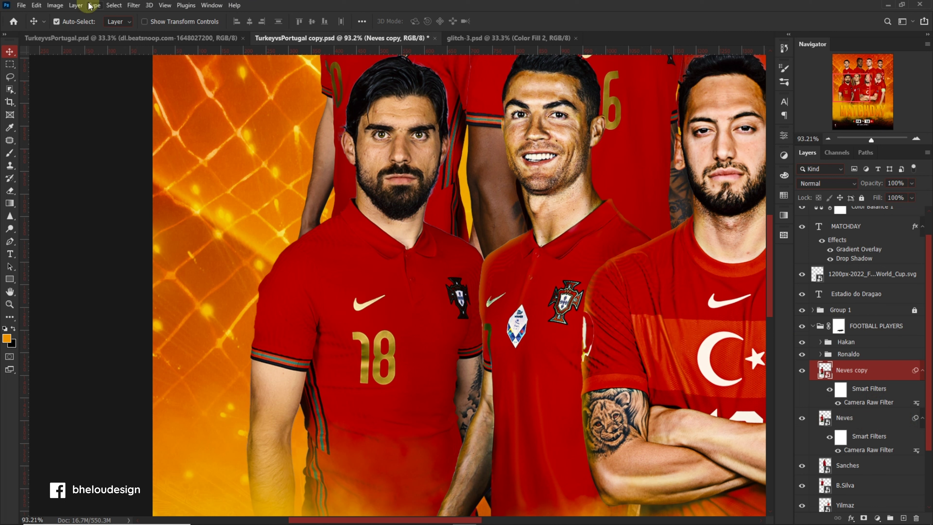
left_click(134, 5)
left_click(271, 221)
key("Return")
Step: Blend Neves copy in Overlay mode and add a new empty layer above it
left_click(827, 183)
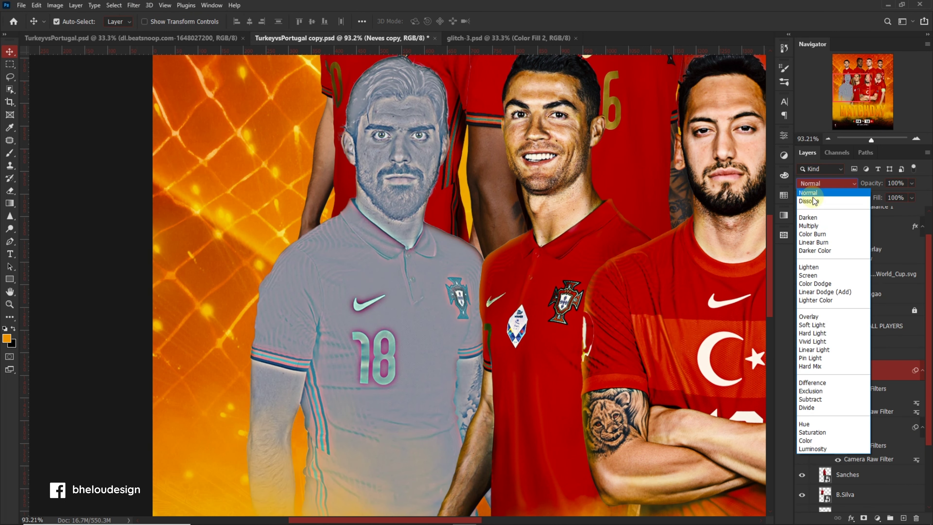
left_click(817, 319)
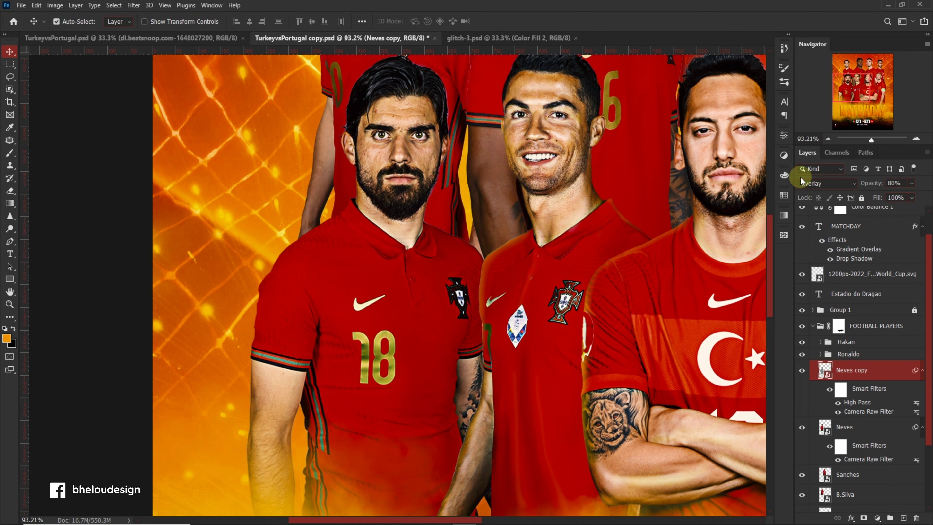
key("ctrl+0")
scroll(437, 220, "up", 3)
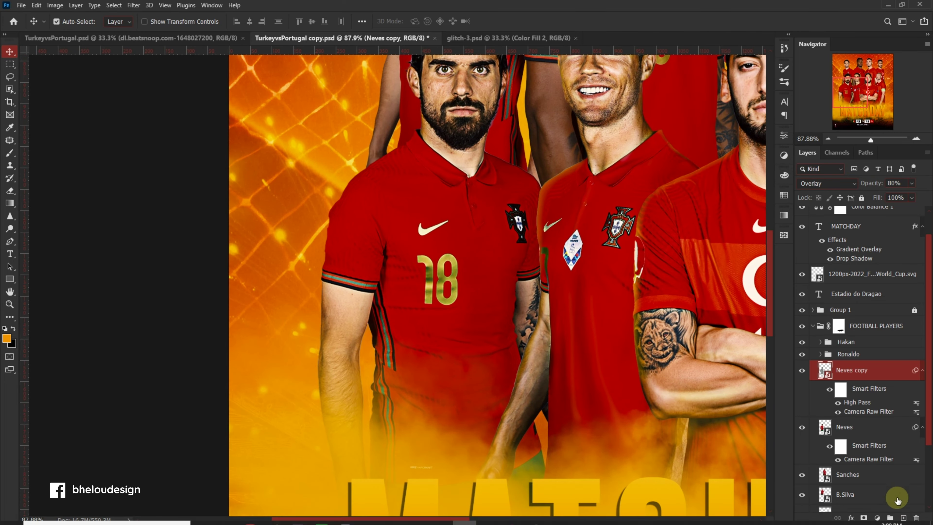
left_click(904, 517)
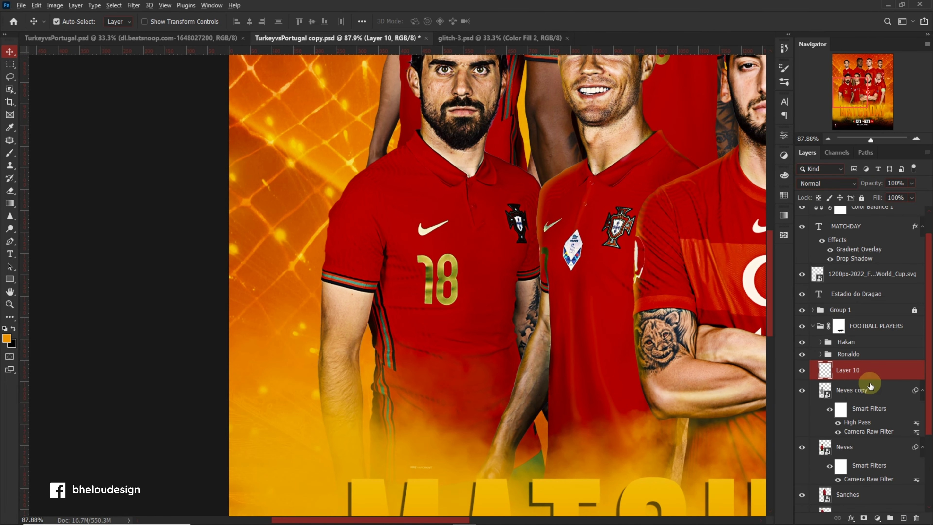
Step: Clip the new layer to Neves copy and brush white glow along the players' necks and shirt edges
key("ctrl+alt+g")
key("b")
scroll(447, 212, "down", 3)
scroll(447, 211, "up", 5)
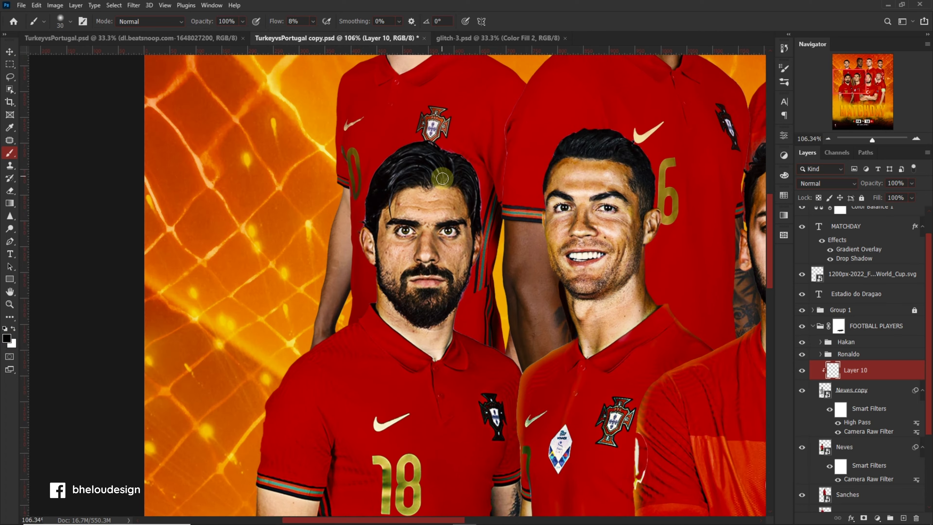
scroll(425, 213, "down", 3)
key("x")
left_click(268, 25)
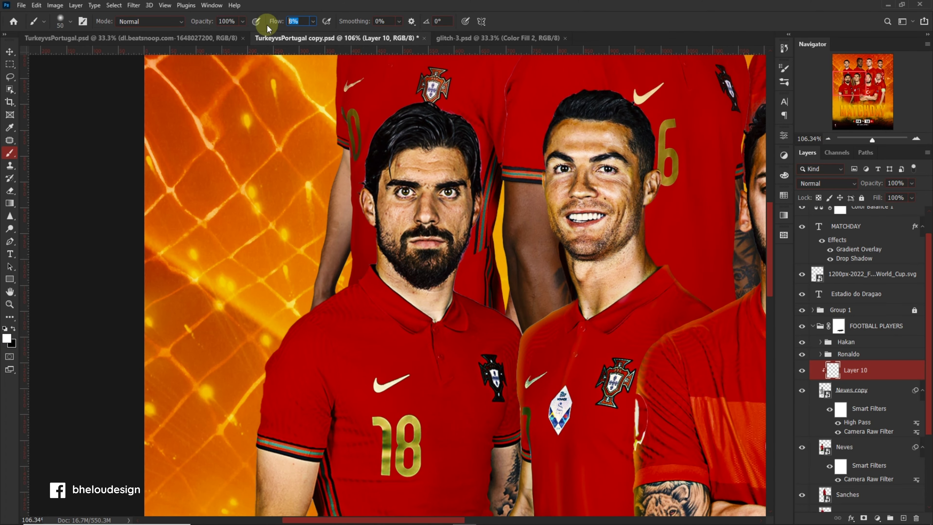
left_click(302, 21)
type("44")
scroll(422, 204, "down", 2)
scroll(441, 235, "down", 2)
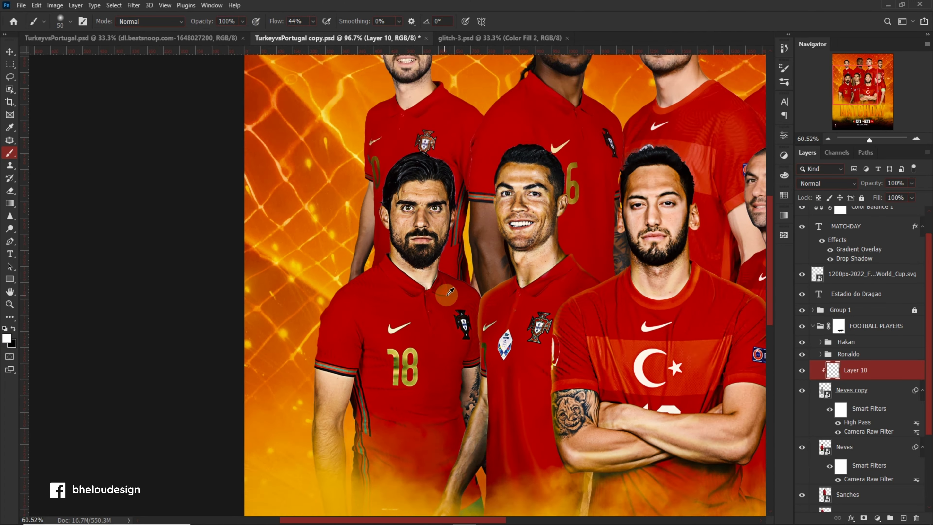
scroll(426, 330, "up", 1)
scroll(416, 271, "up", 2)
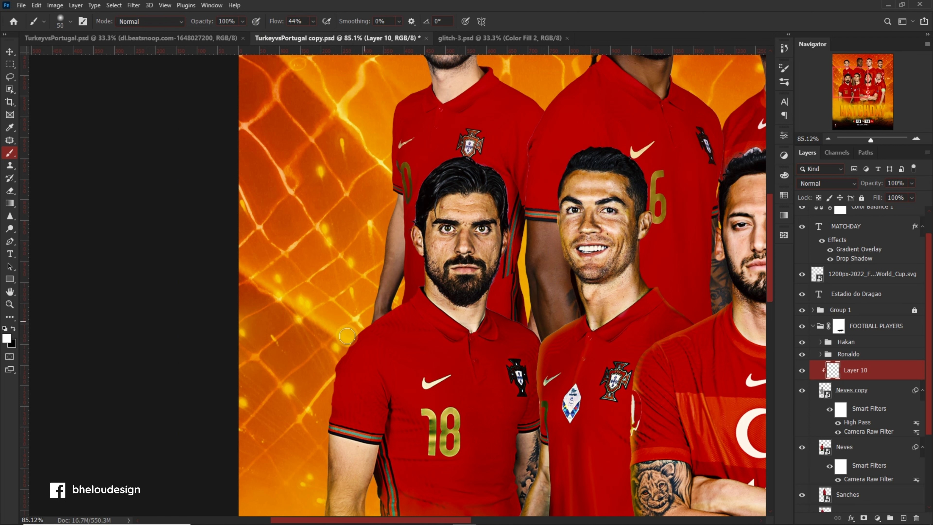
scroll(333, 352, "down", 4)
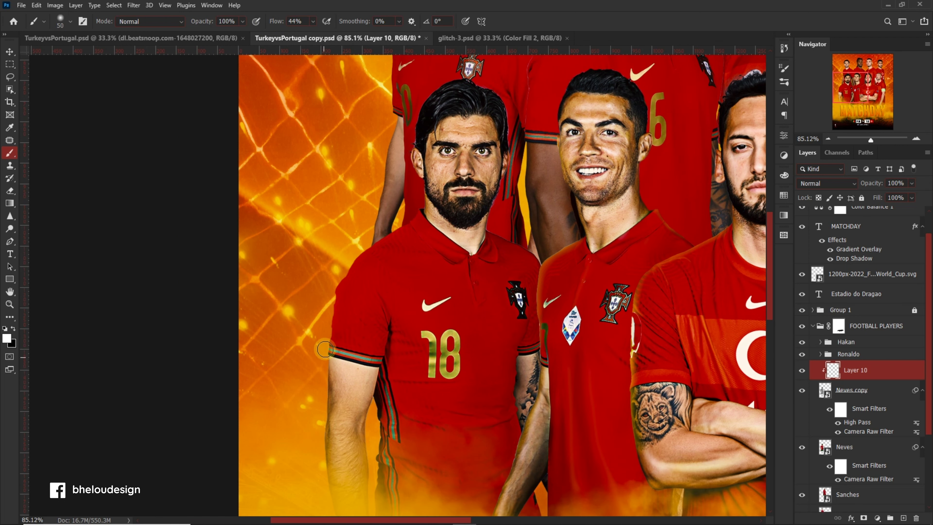
scroll(322, 361, "down", 1)
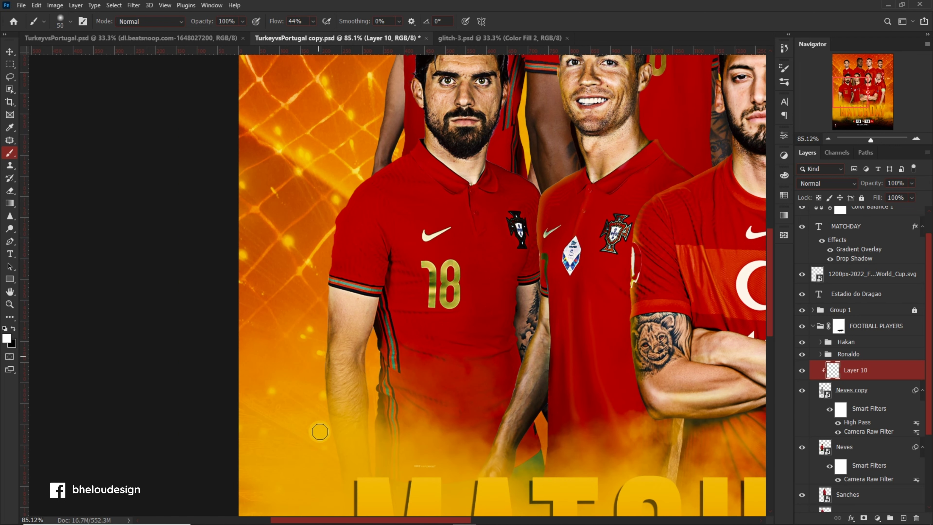
scroll(541, 213, "up", 3)
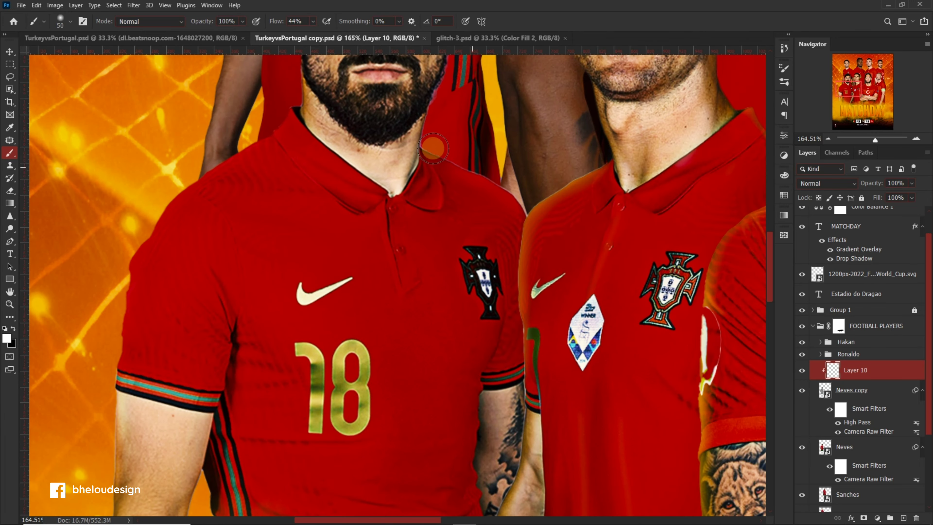
scroll(409, 225, "down", 4)
scroll(409, 225, "up", 3)
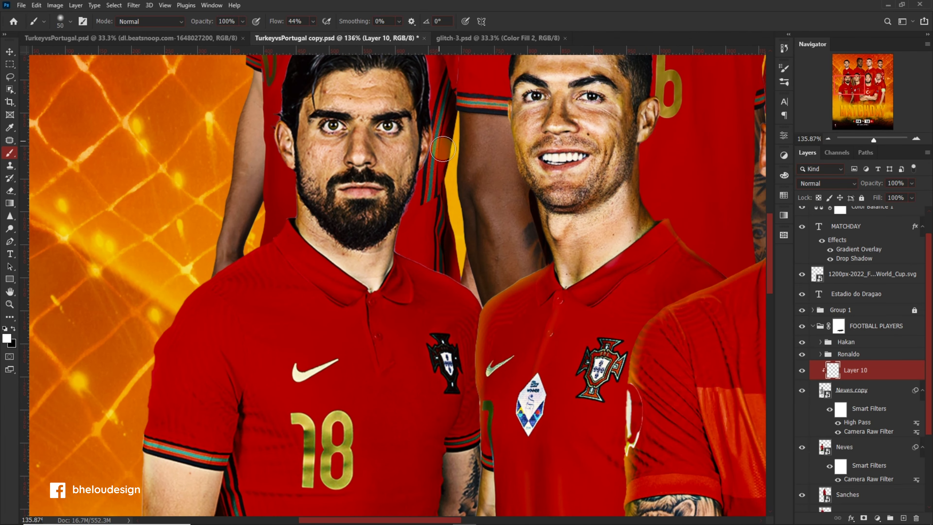
scroll(428, 121, "up", 2)
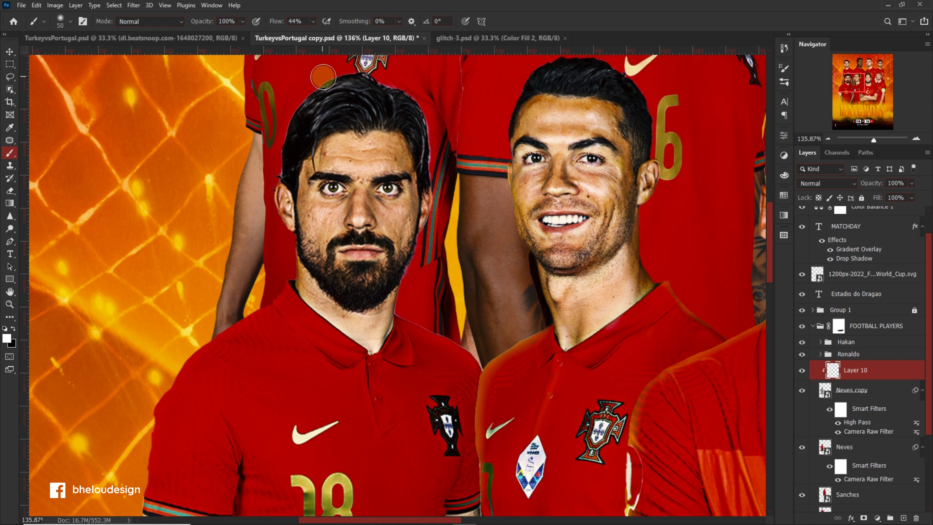
scroll(285, 150, "up", 3)
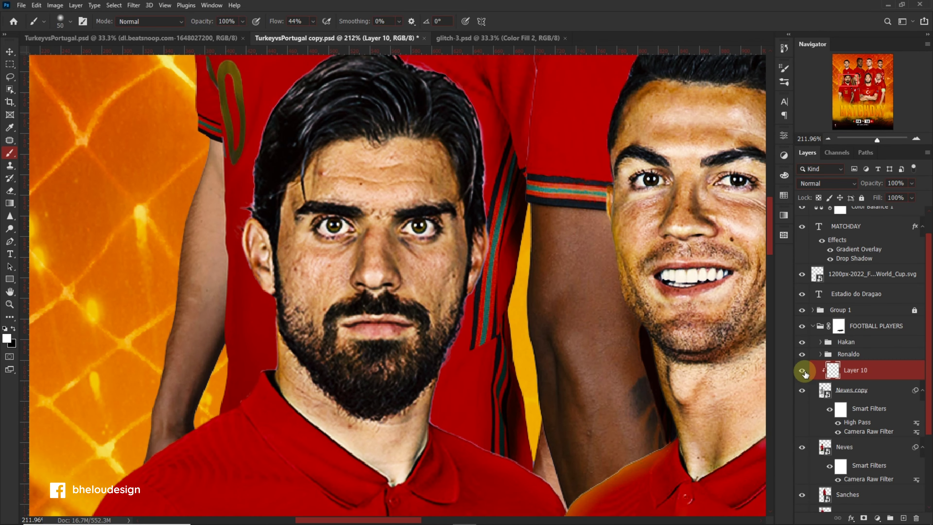
left_click(802, 370)
left_click(802, 371)
scroll(585, 323, "down", 1)
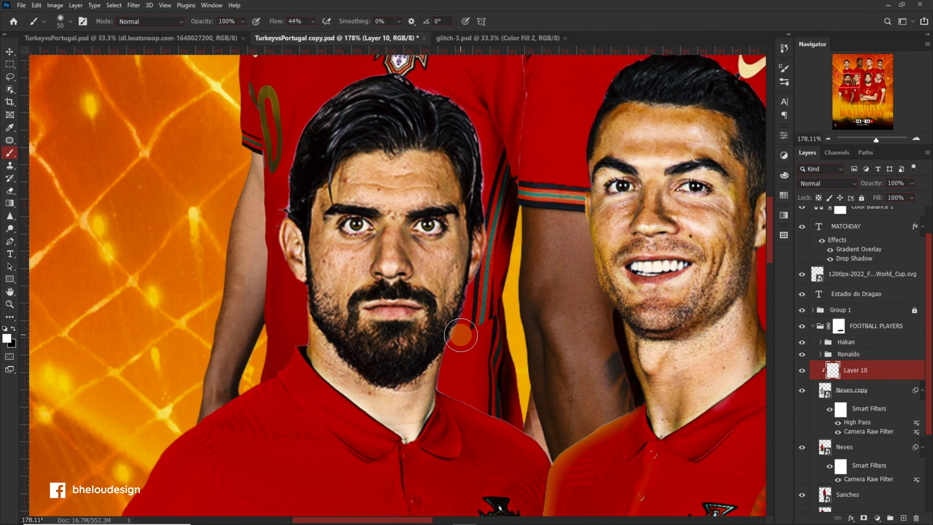
Step: Add Layer 11 clipped to Layer 10 in Linear Dodge (Add), with an orange brush at 23% flow
left_click(903, 518)
left_click(902, 382, "alt")
scroll(518, 316, "down", 1)
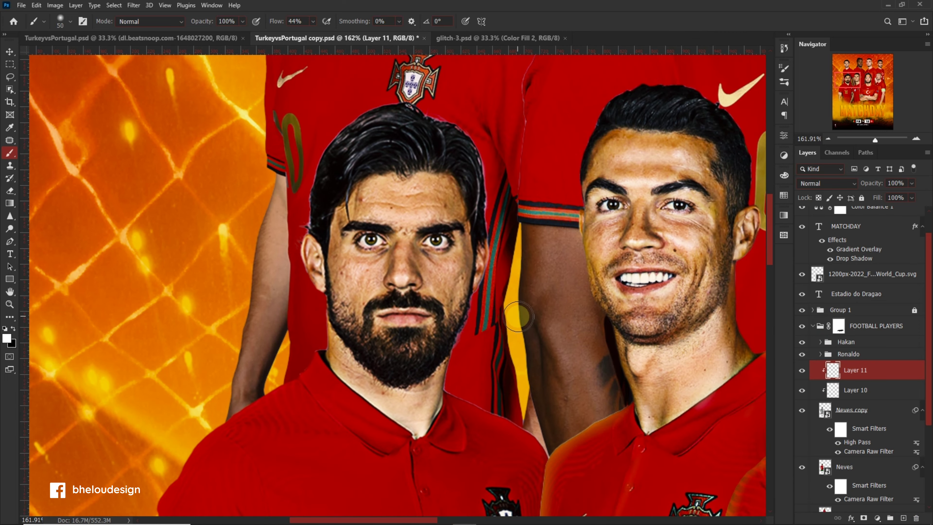
scroll(169, 190, "down", 1)
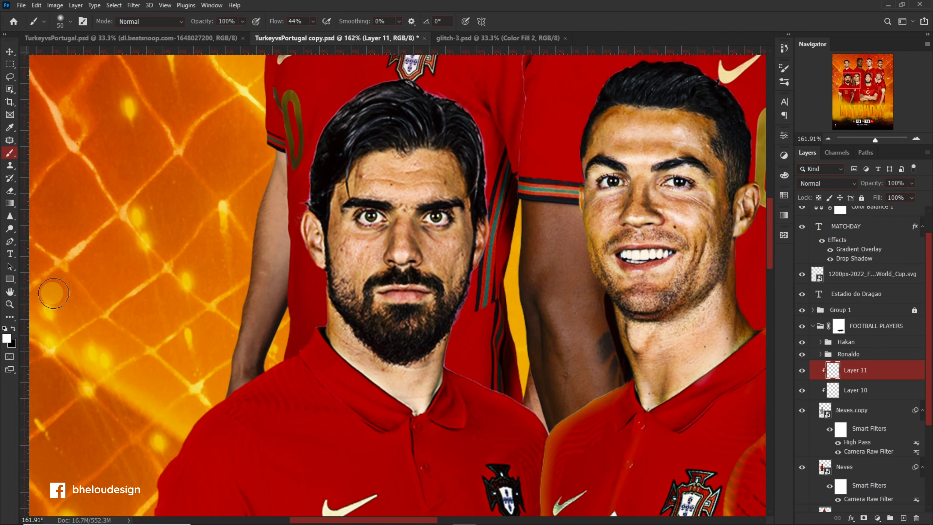
left_click(7, 338)
type("0")
key("Return")
key("b")
scroll(337, 284, "down", 2)
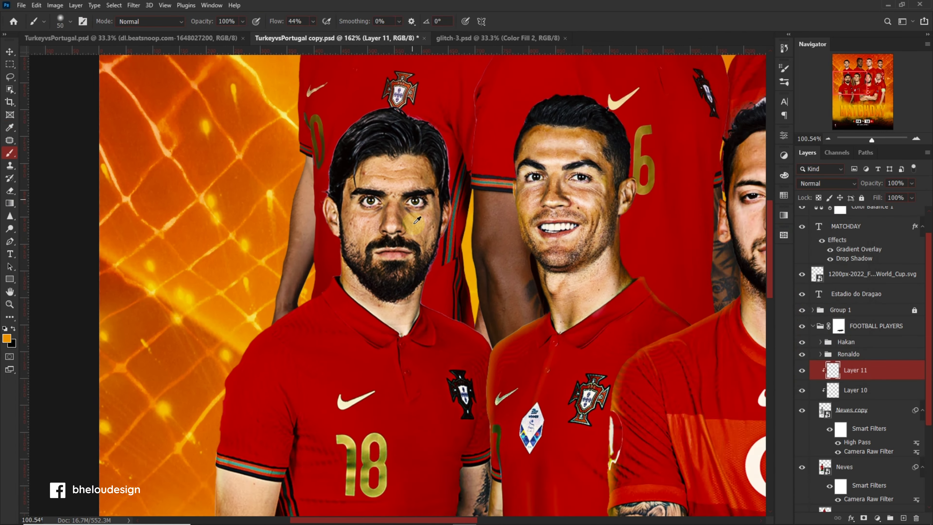
scroll(337, 283, "up", 1)
left_click(827, 183)
left_click(823, 275)
left_click_drag(310, 23, 302, 30)
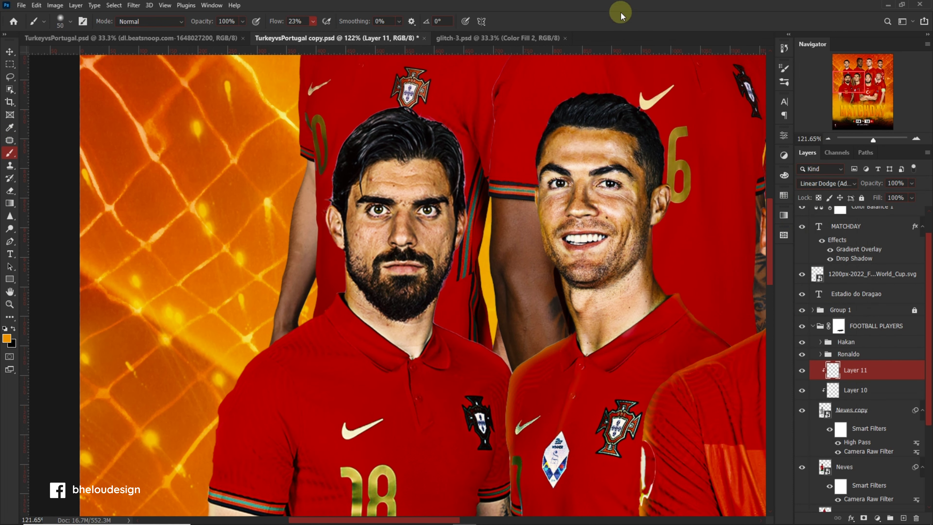
Step: Paint orange glow along the shirt edges on Layer 11 and add a new empty layer above it
scroll(236, 366, "down", 1)
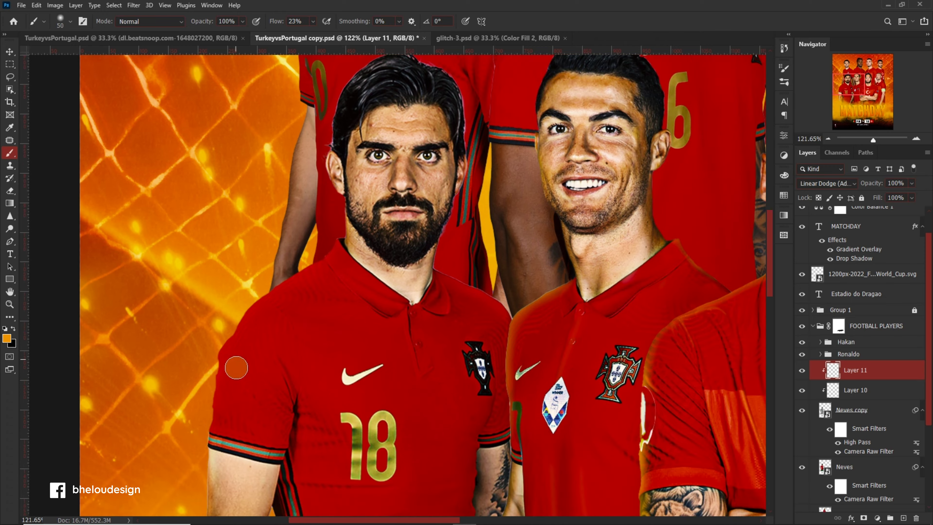
scroll(220, 390, "down", 2)
scroll(206, 386, "down", 2)
scroll(446, 259, "up", 1)
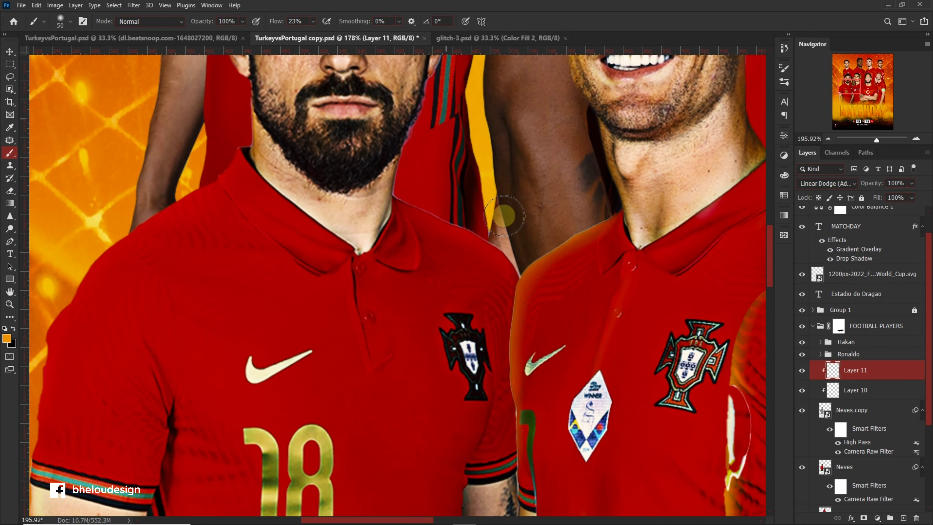
scroll(389, 217, "up", 2)
scroll(397, 221, "up", 1)
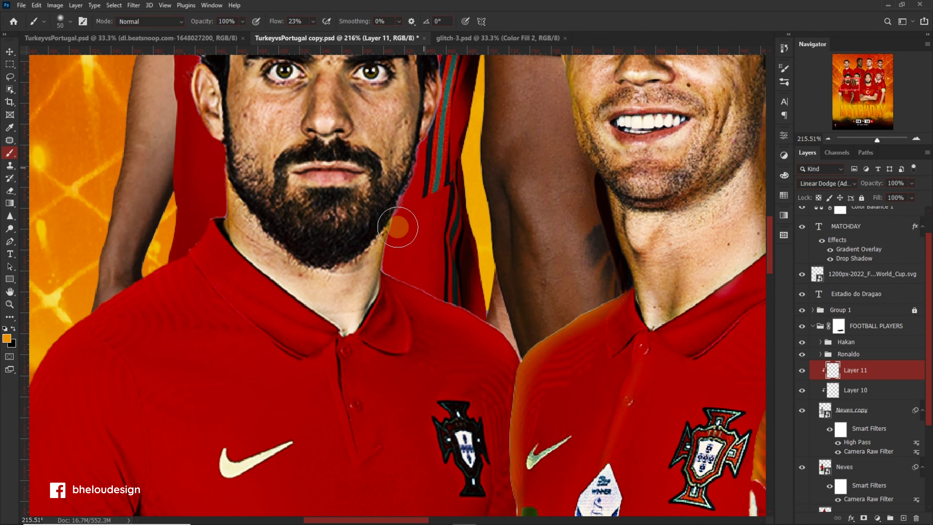
scroll(437, 183, "up", 1)
scroll(448, 178, "up", 1)
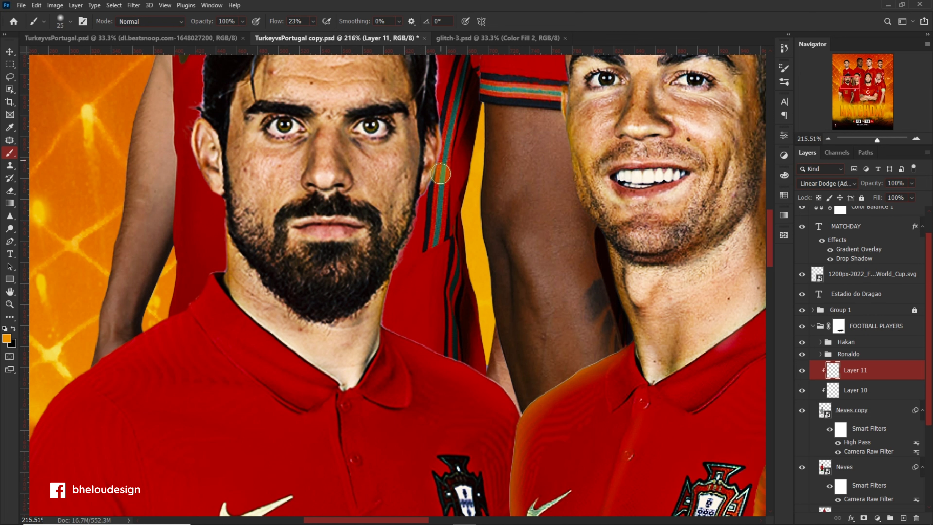
scroll(441, 176, "up", 1)
scroll(419, 58, "up", 1)
scroll(390, 100, "up", 1)
scroll(384, 127, "up", 1)
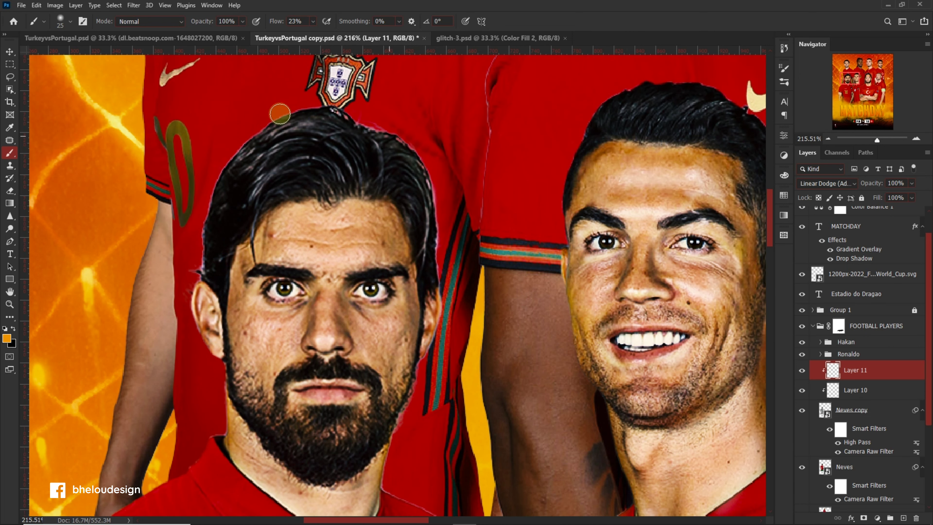
scroll(365, 210, "down", 3)
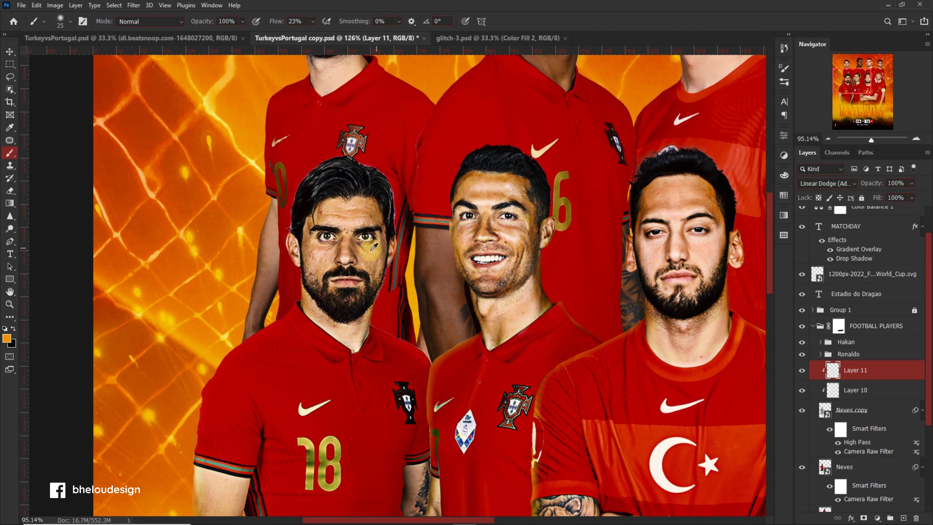
scroll(588, 294, "down", 1)
scroll(450, 291, "up", 1, "alt")
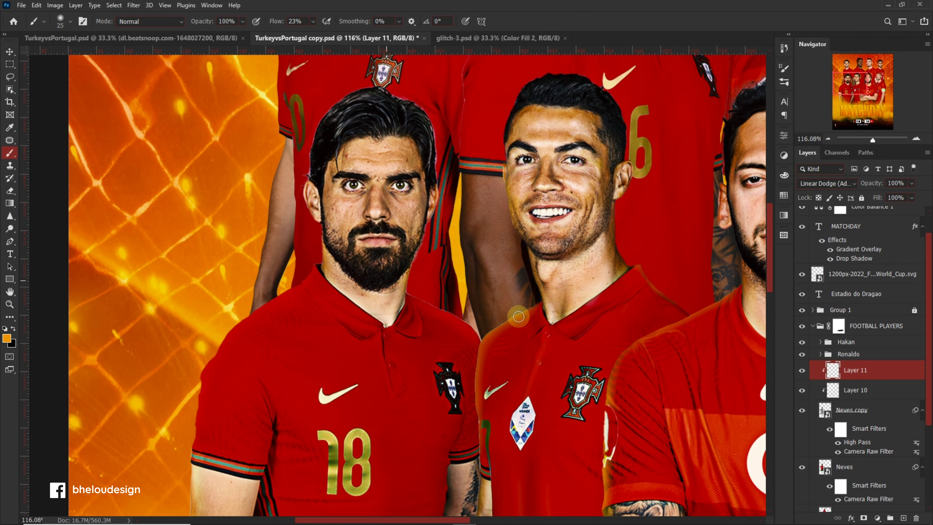
left_click(908, 517)
Step: Name the new layer Face, set it to Linear Dodge (Add), and brighten the nose bridge
type("ace")
key("Return")
scroll(403, 178, "up", 3, "alt")
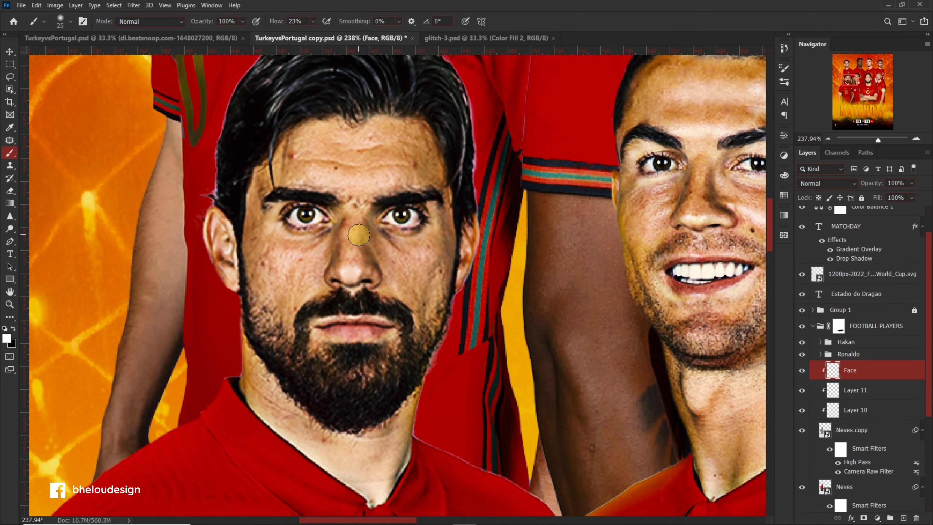
left_click(845, 183)
left_click(823, 274)
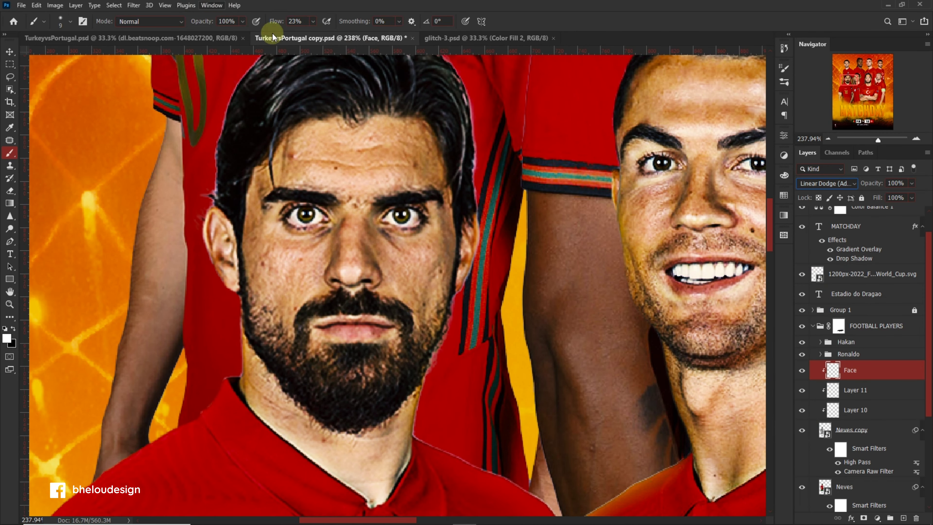
scroll(309, 242, "up", 1, "alt")
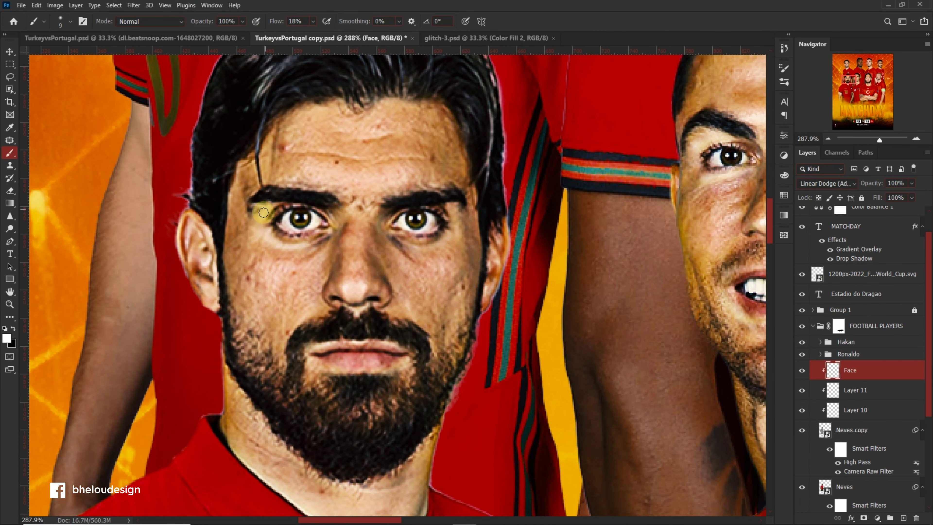
left_click_drag(351, 238, 353, 239)
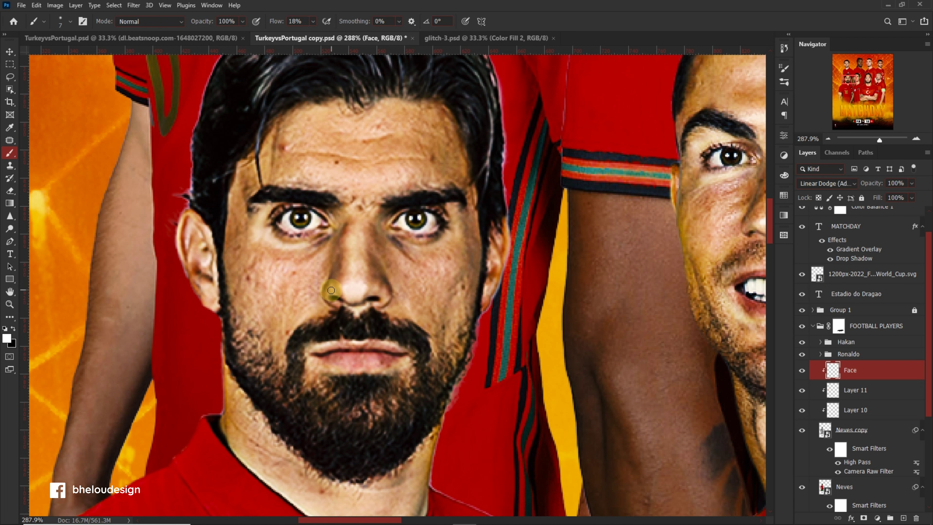
Step: Paint subtle highlights on the cheeks and arm with a size 50 brush at 12% flow
scroll(376, 333, "up", 1, "alt")
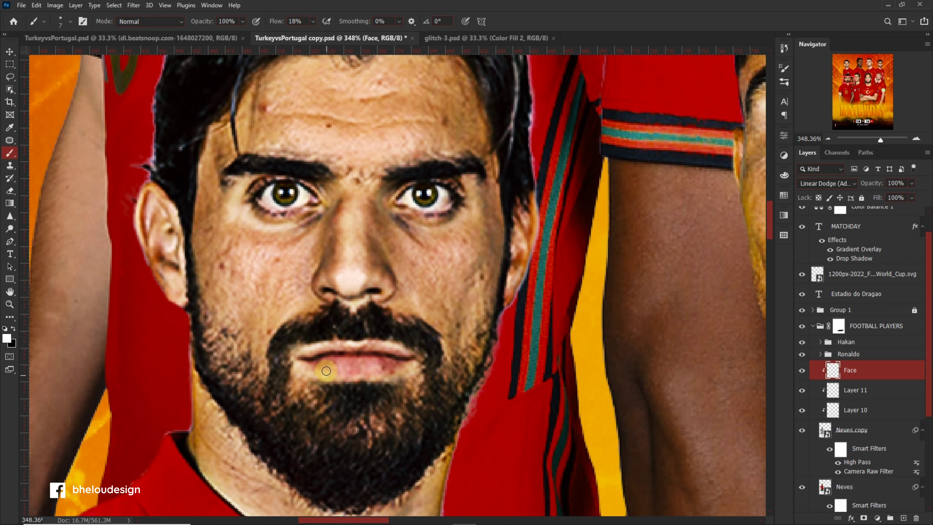
scroll(427, 293, "down", 3, "alt")
scroll(427, 297, "up", 2, "alt")
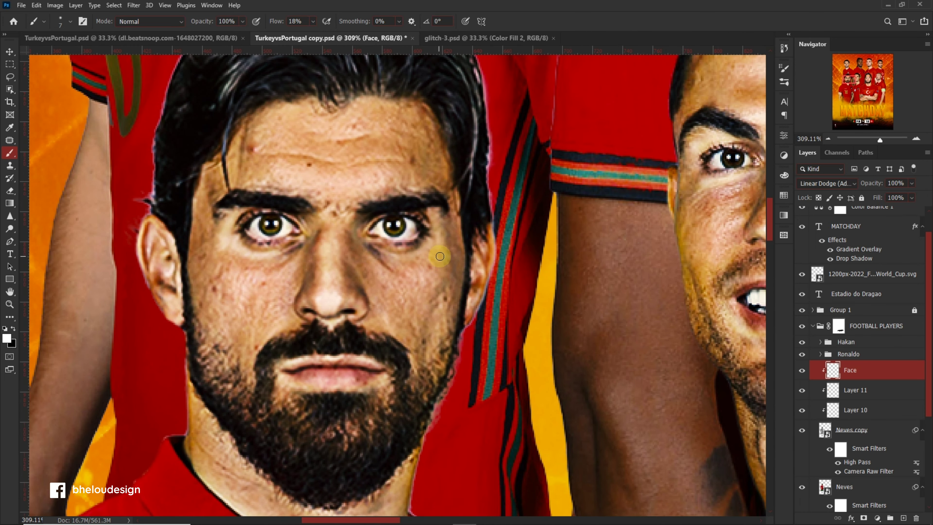
scroll(434, 260, "down", 1, "alt")
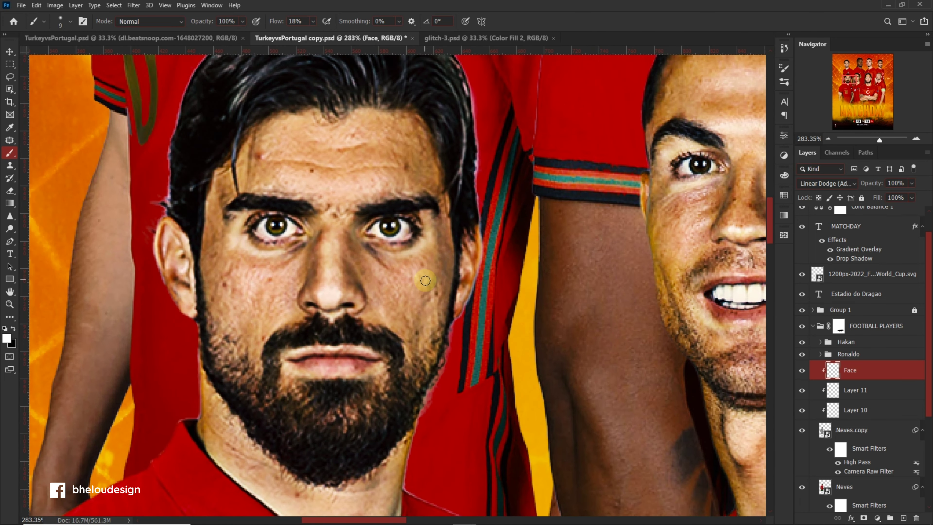
left_click_drag(312, 33, 310, 32)
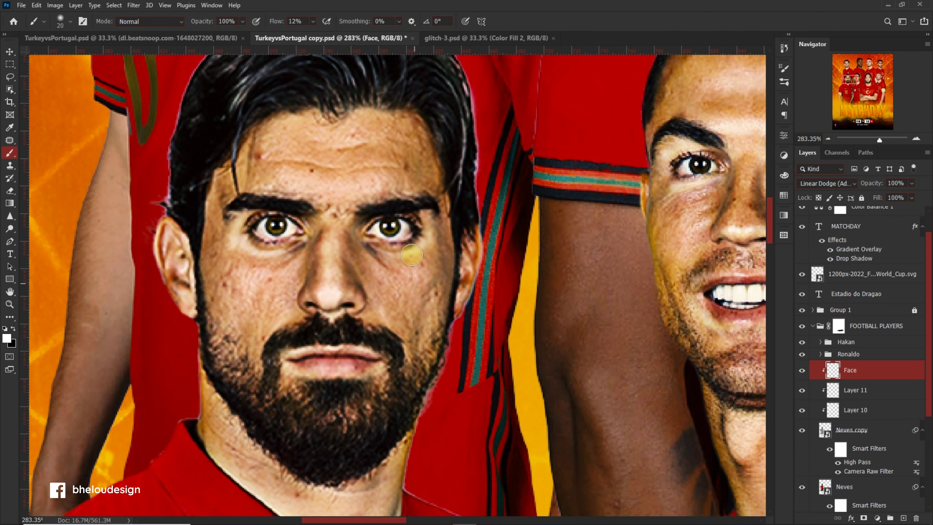
scroll(400, 281, "up", 2)
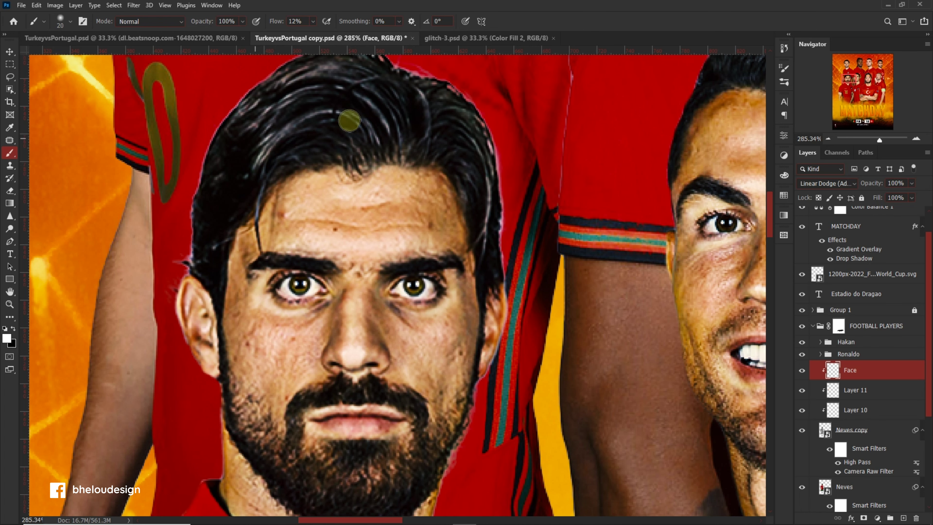
scroll(347, 110, "up", 1)
scroll(456, 171, "down", 3)
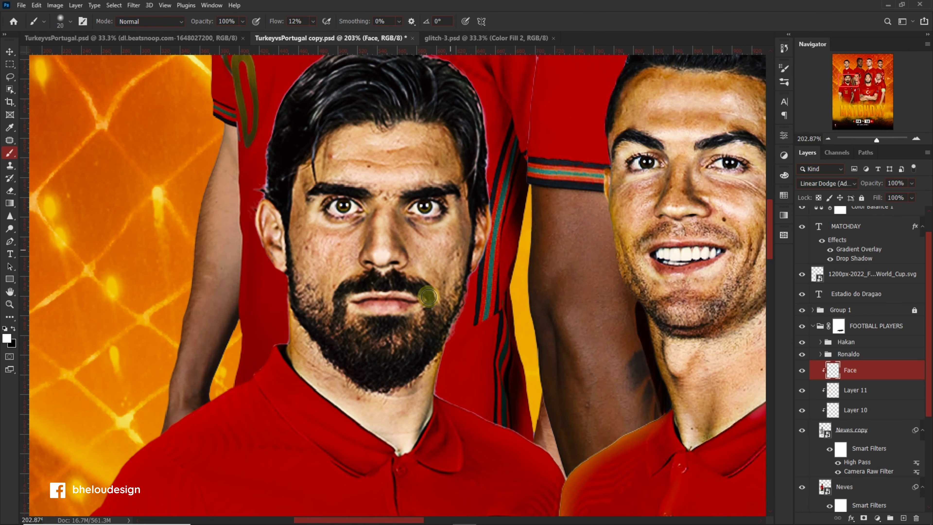
scroll(429, 337, "down", 1)
scroll(368, 323, "down", 3)
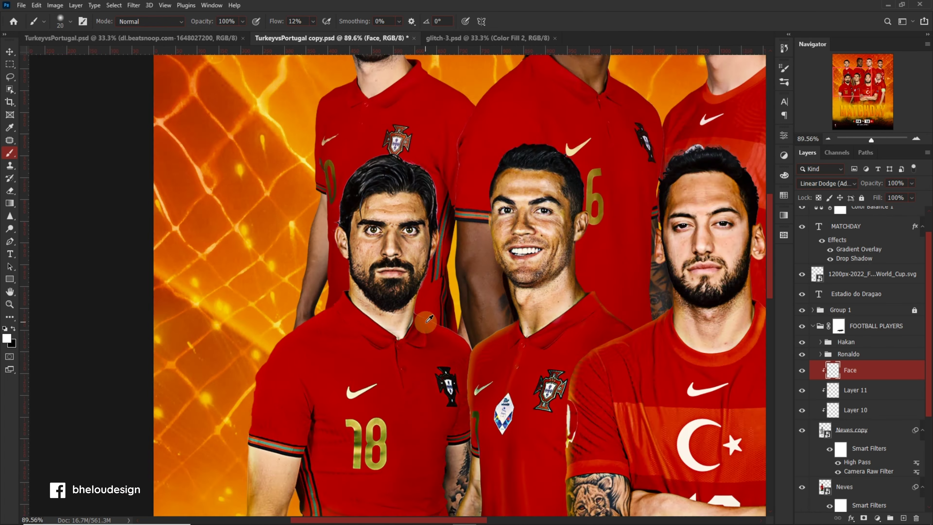
scroll(361, 393, "down", 1)
scroll(361, 393, "up", 3)
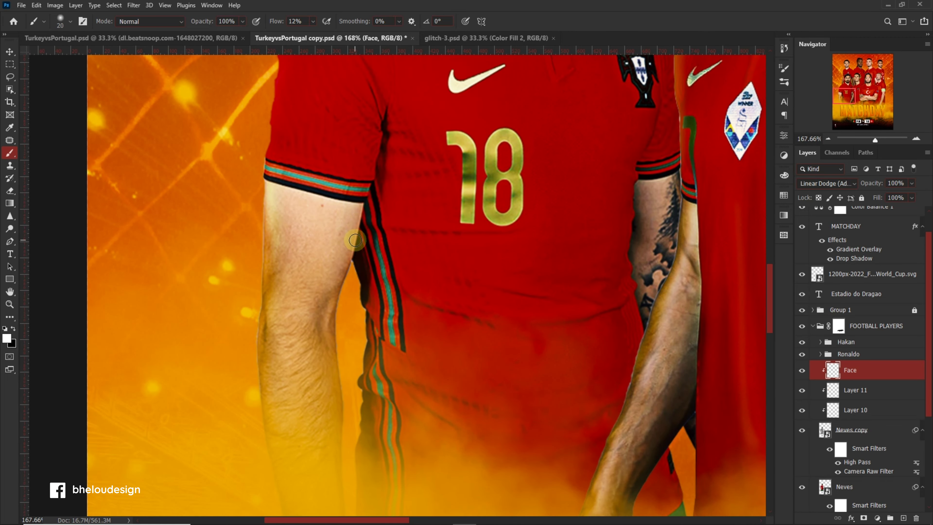
key("bracketright")
key("bracketright")
key("bracketright")
scroll(291, 299, "down", 3)
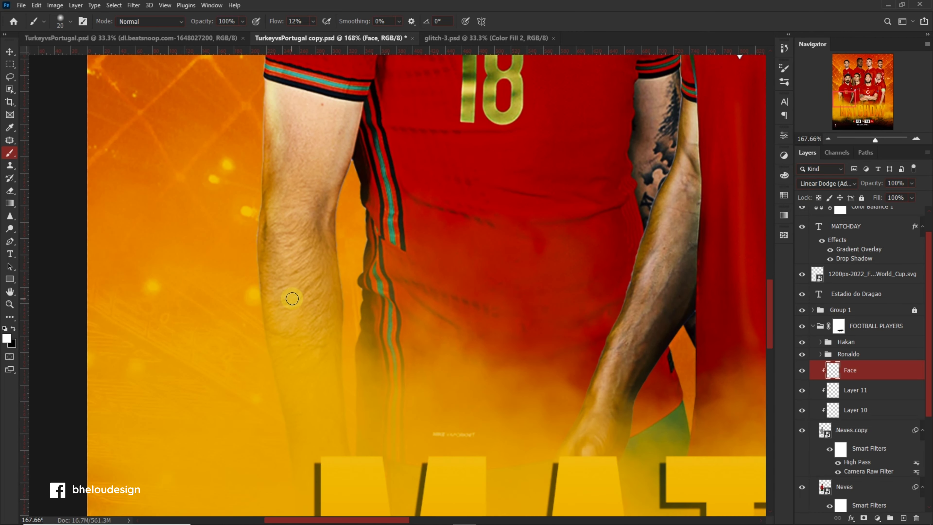
scroll(354, 267, "down", 3)
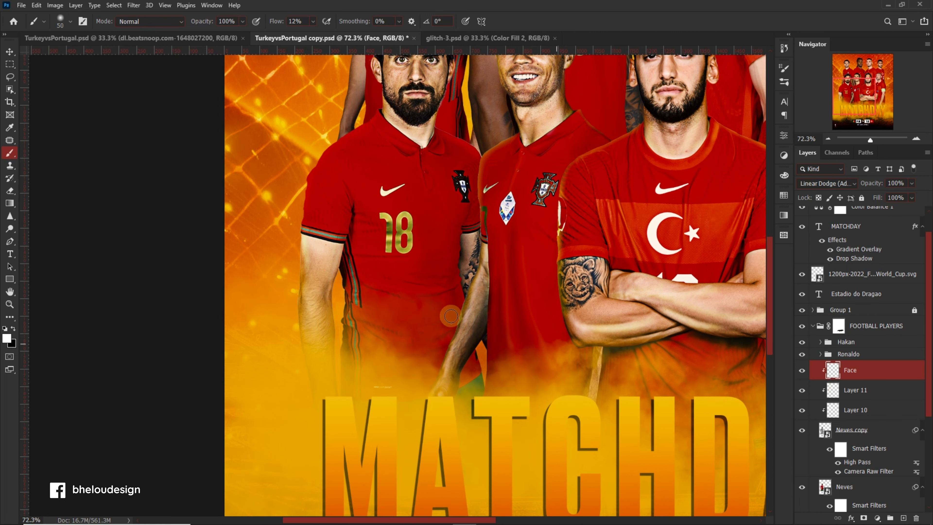
scroll(451, 316, "up", 3)
scroll(451, 316, "down", 1)
Step: Add a new clipped layer in Multiply mode, painting black at 34% brush flow
left_click(904, 517)
left_click(904, 380, "alt")
left_click(826, 183)
left_click(819, 213)
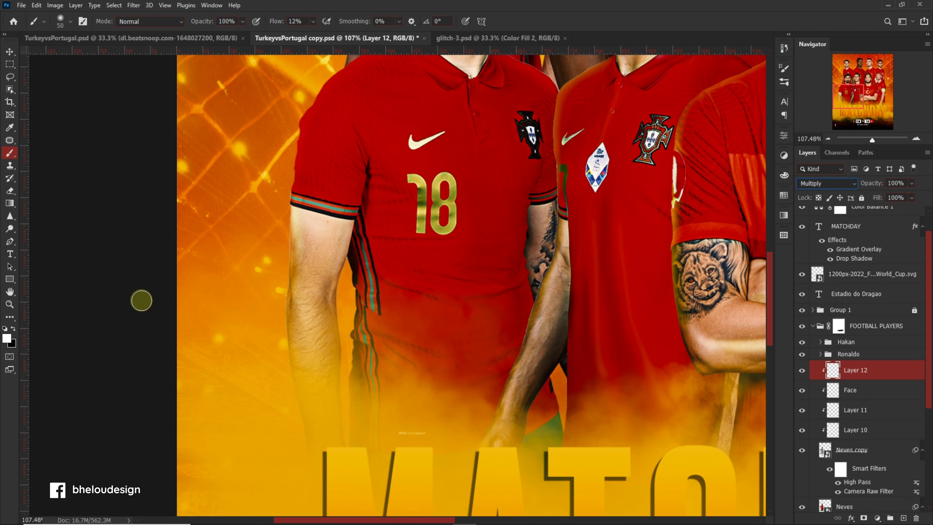
key("x")
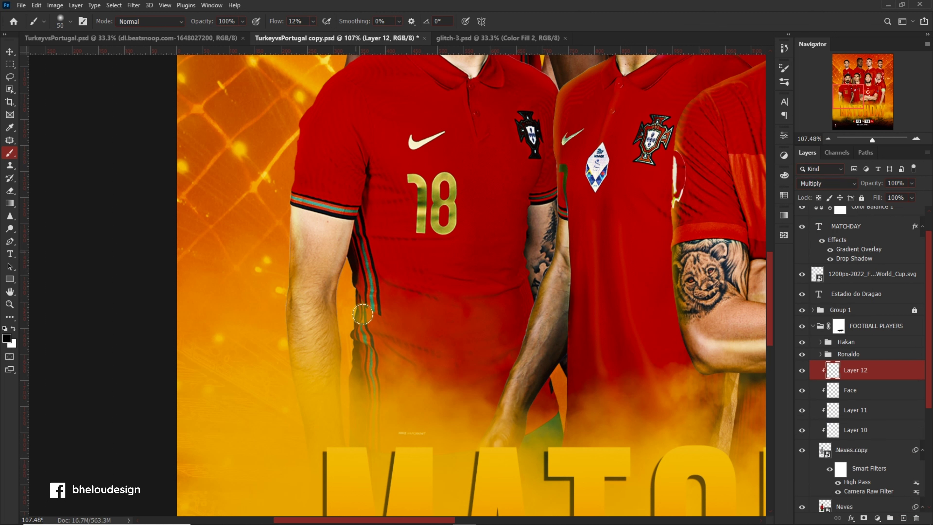
left_click(313, 20)
left_click_drag(311, 34, 318, 39)
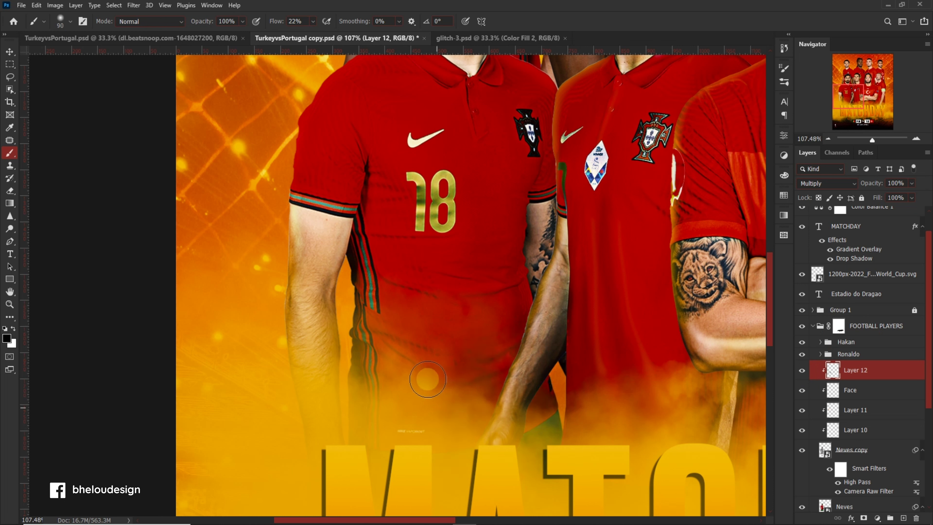
Step: Paint dark shading on the shirt and forearm at size 45, 12% flow, erasing the excess
scroll(479, 389, "down", 3)
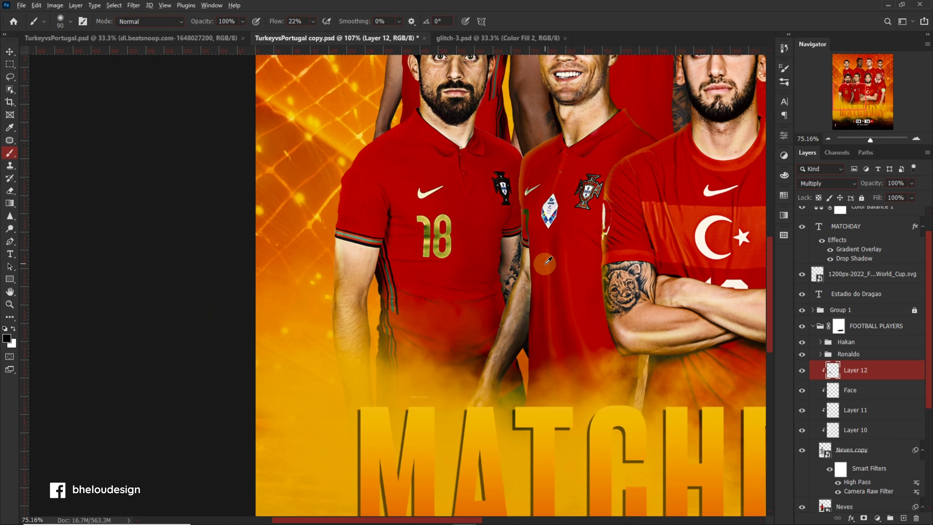
scroll(495, 272, "up", 4)
key("bracketleft")
key("bracketleft")
key("bracketleft")
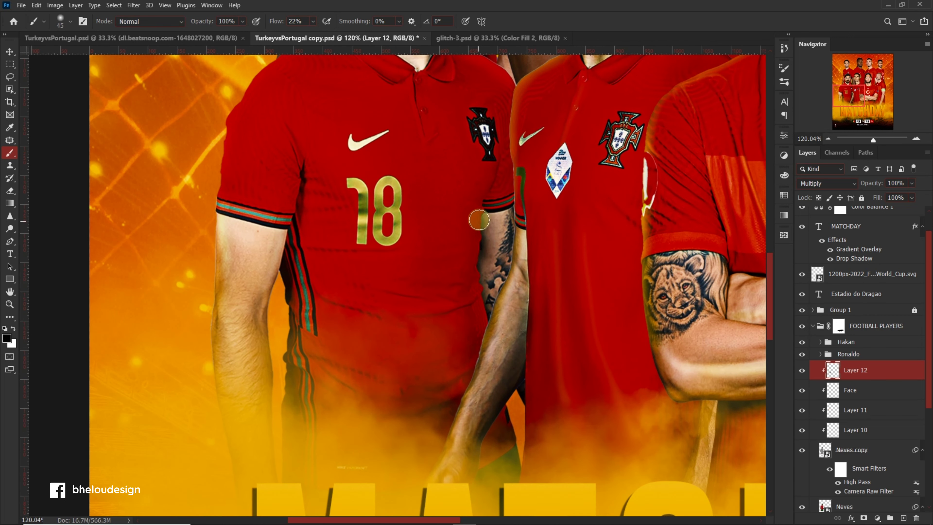
left_click_drag(312, 21, 307, 23)
scroll(488, 349, "down", 3)
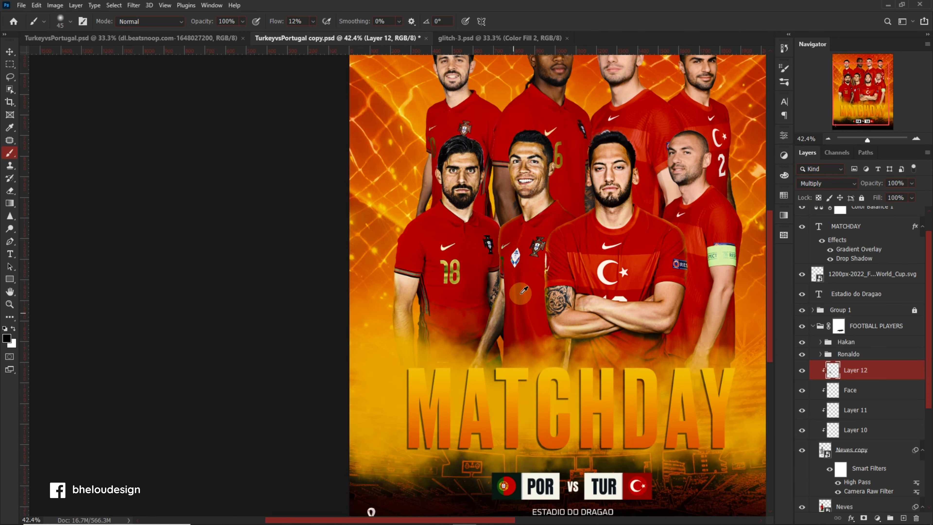
scroll(435, 282, "up", 3)
scroll(434, 282, "down", 3)
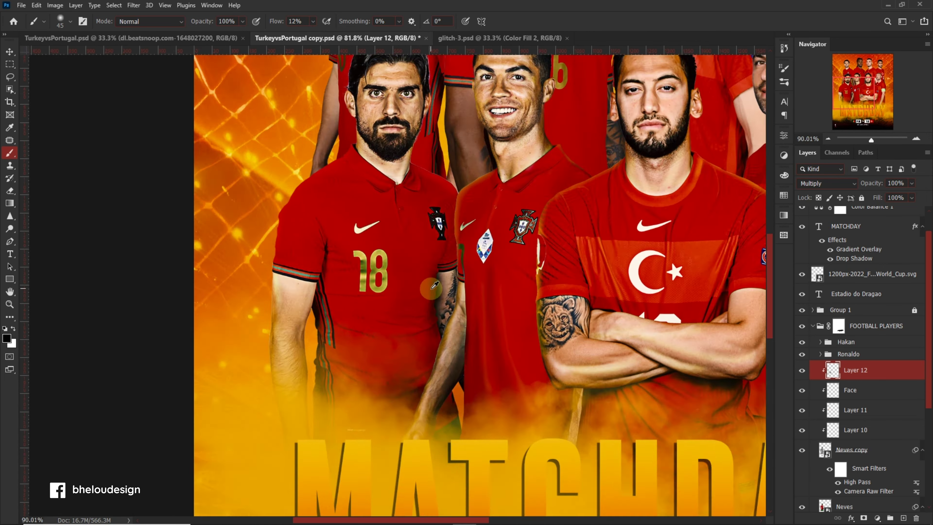
scroll(465, 258, "up", 4)
key("e")
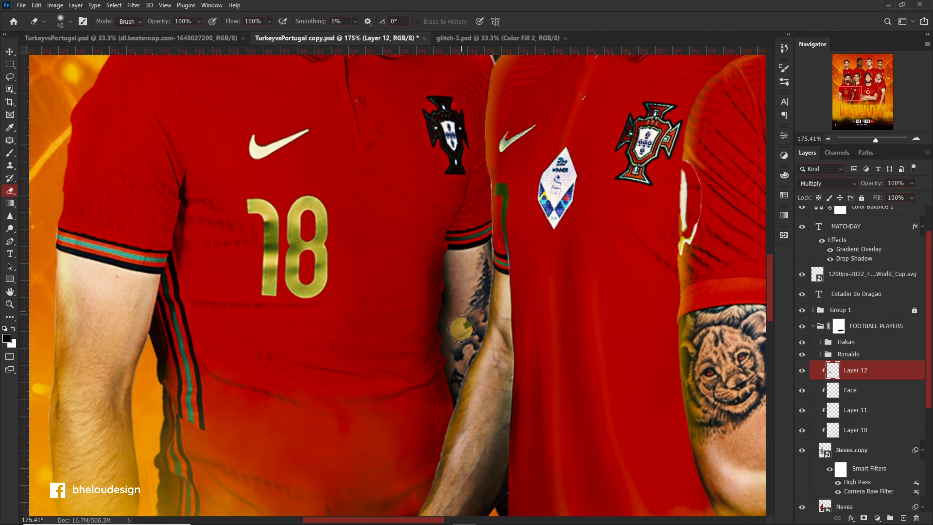
scroll(472, 320, "down", 3)
scroll(457, 215, "down", 2)
key("b")
scroll(459, 213, "up", 2)
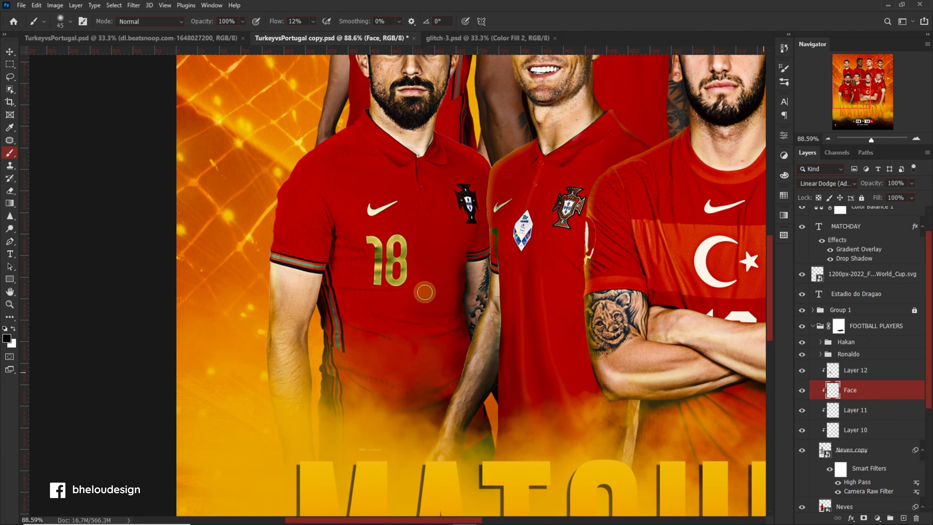
Step: Paint orange glow along the No. 18 player's cheek edge on the Linear Dodge glow layer
left_click(885, 389)
scroll(462, 239, "up", 4)
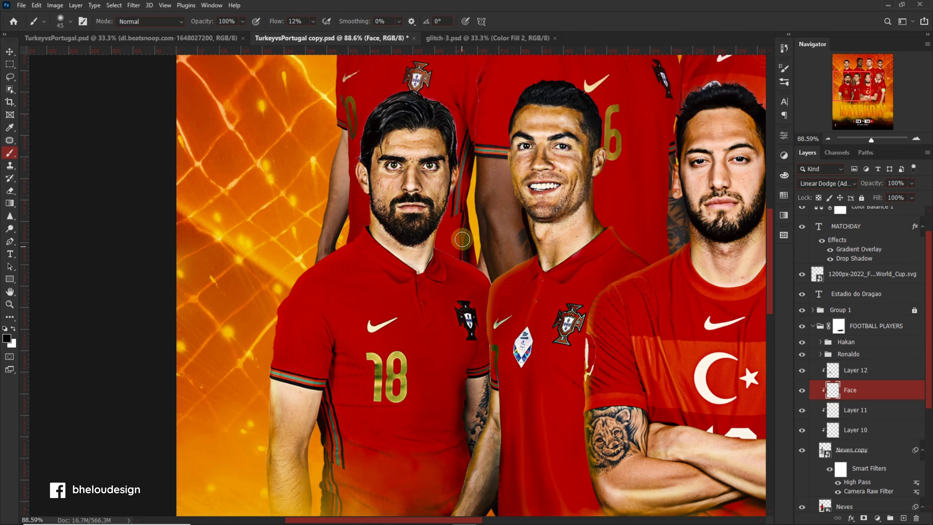
left_click(877, 410)
scroll(400, 175, "up", 3)
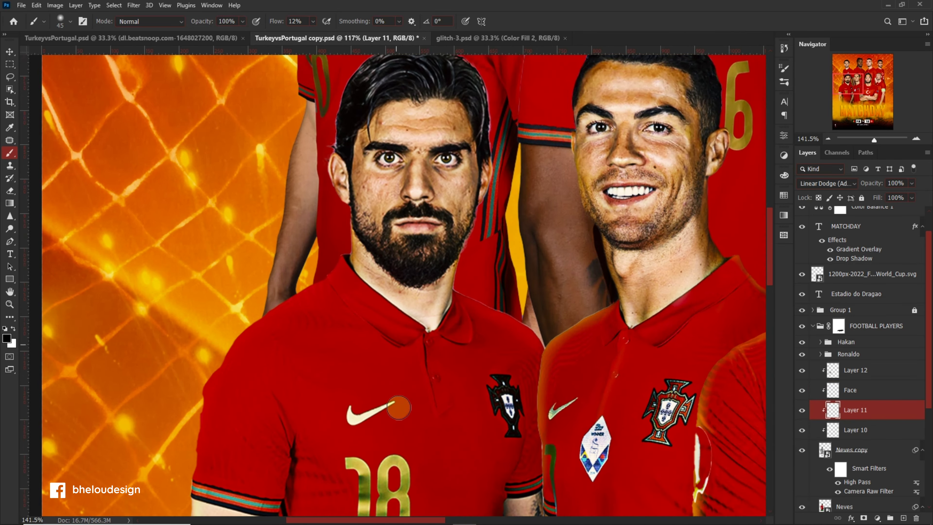
scroll(406, 364, "down", 3)
left_click(6, 338)
left_click(833, 213)
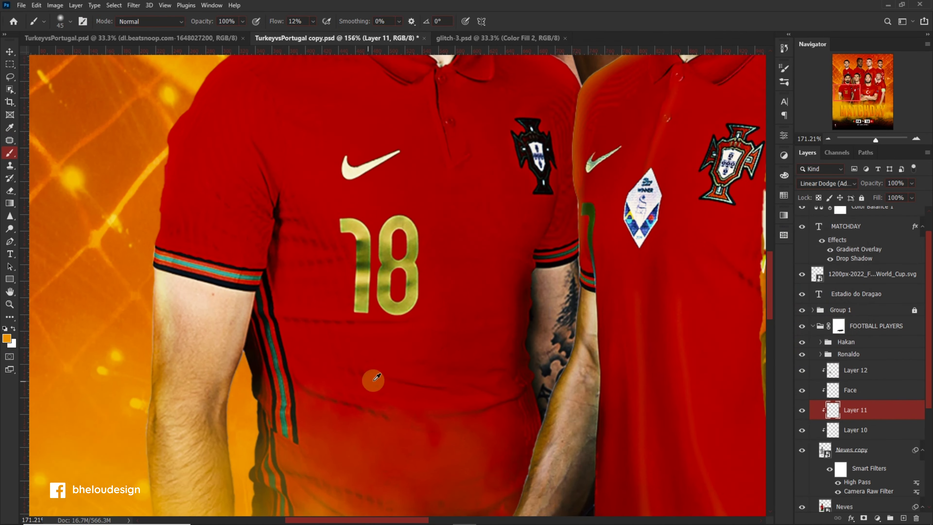
scroll(447, 182, "up", 3)
scroll(447, 183, "up", 1)
scroll(447, 183, "up", 1)
key("bracketleft")
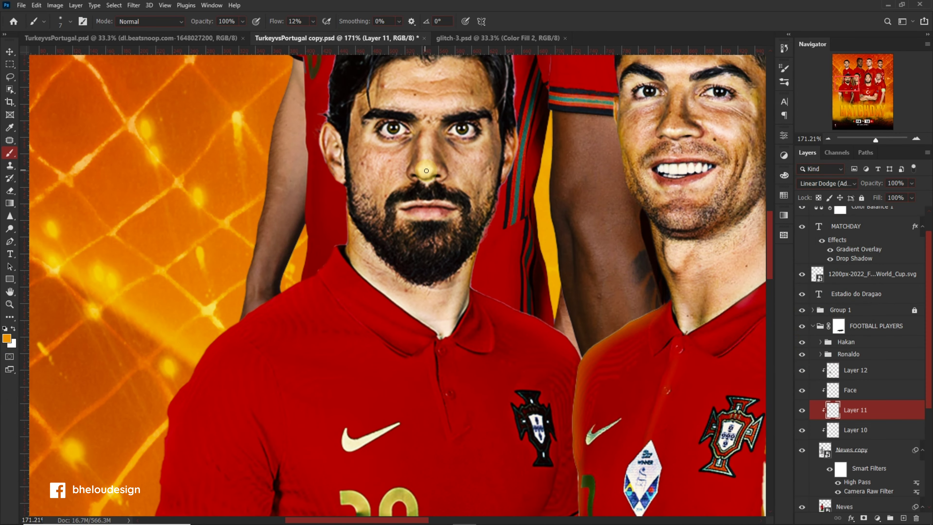
scroll(423, 152, "up", 2)
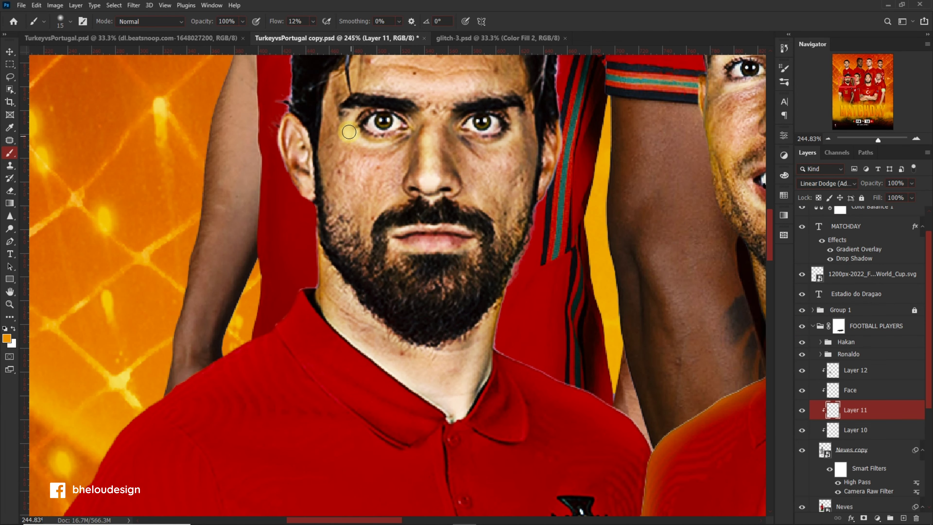
scroll(499, 129, "up", 2)
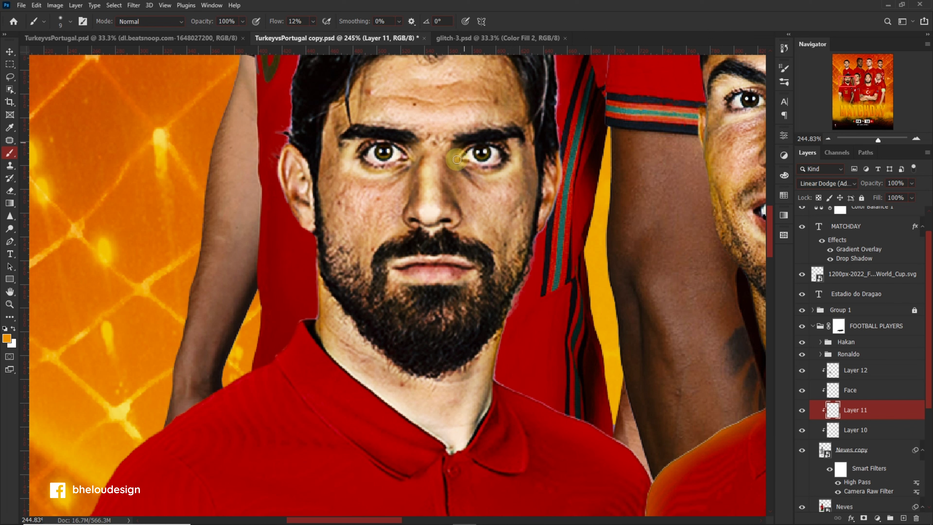
left_click_drag(510, 241, 503, 351)
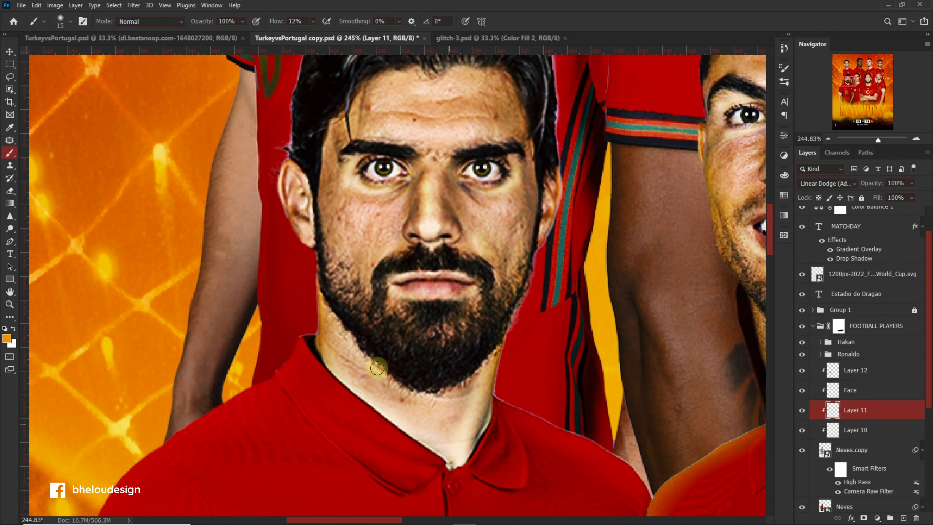
scroll(356, 236, "up", 1)
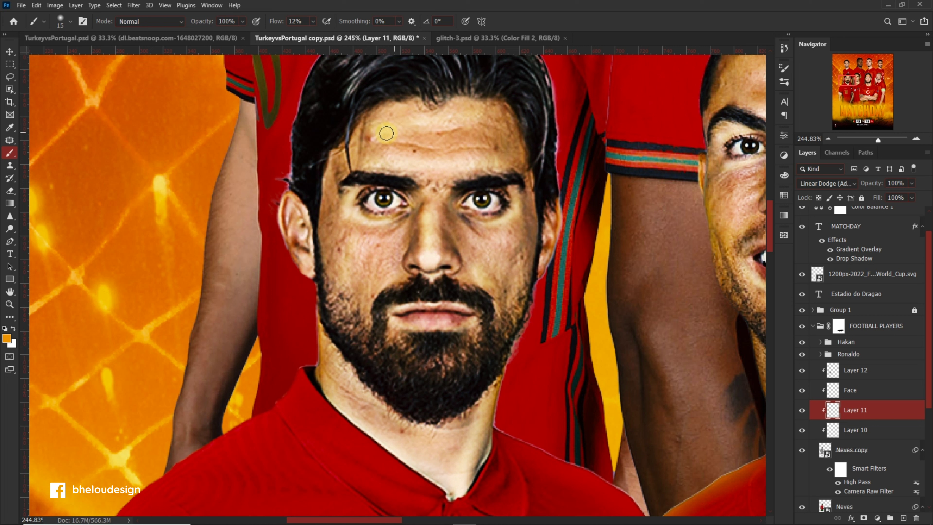
Step: Paint fine black shadow accents around the eyes on the Multiply Layer 12
left_click_drag(492, 340, 408, 354)
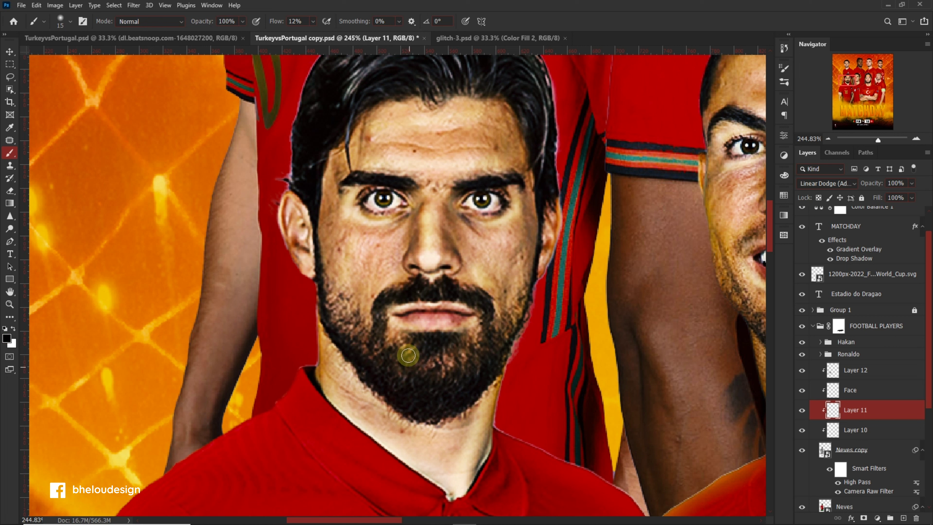
left_click(814, 371)
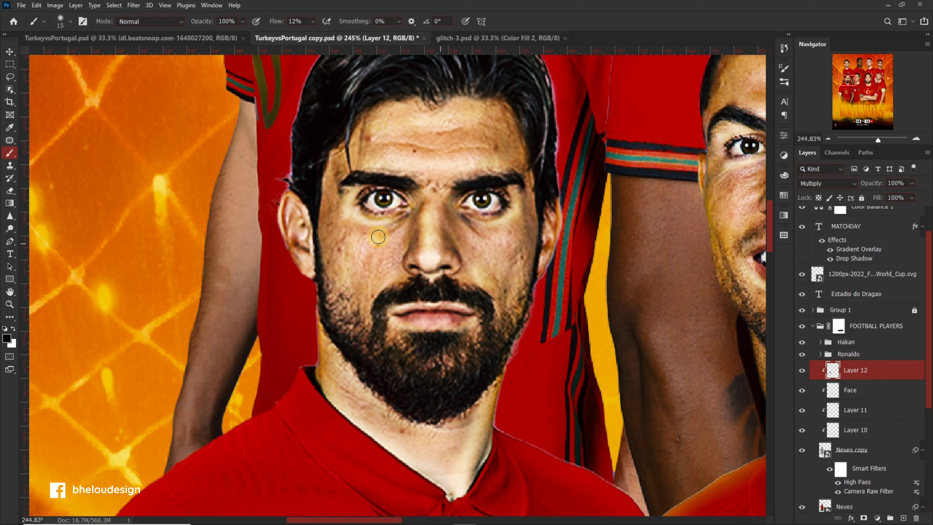
key("bracketleft")
key("bracketleft")
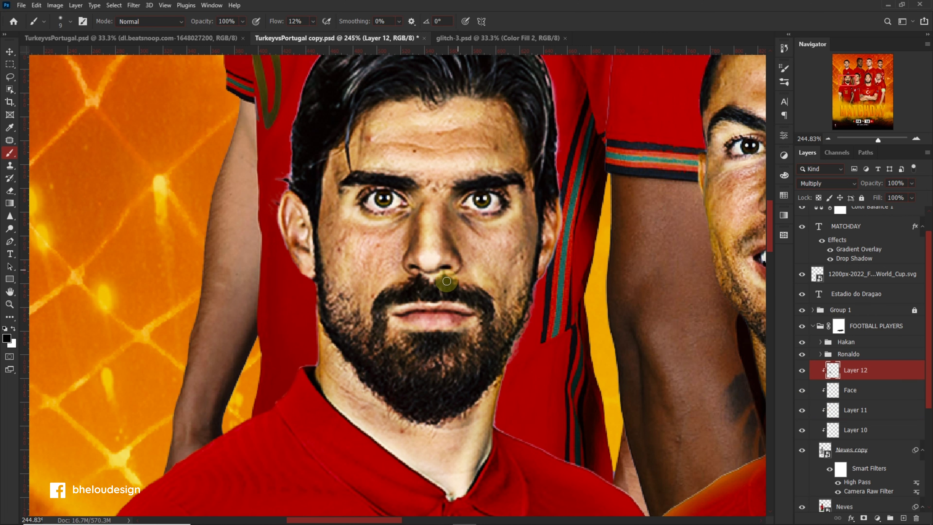
scroll(455, 204, "up", 2)
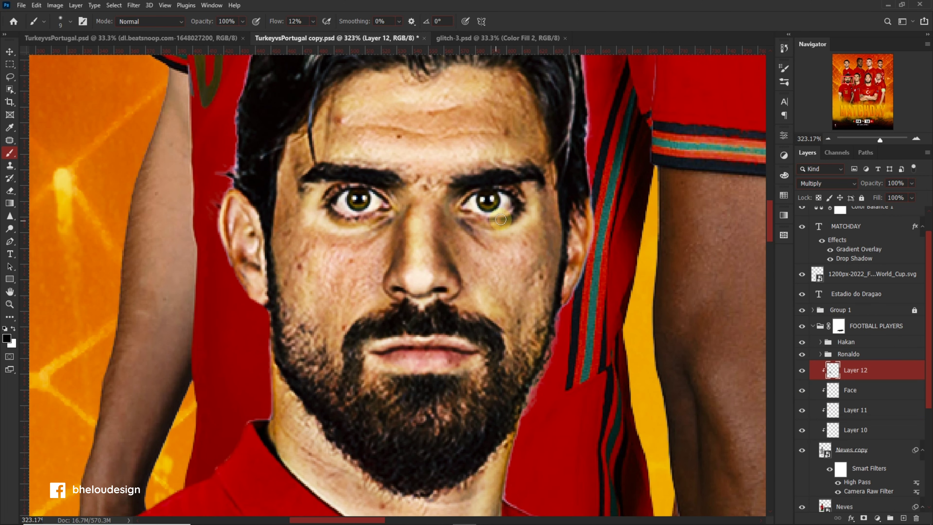
scroll(443, 208, "down", 2)
scroll(441, 257, "up", 3)
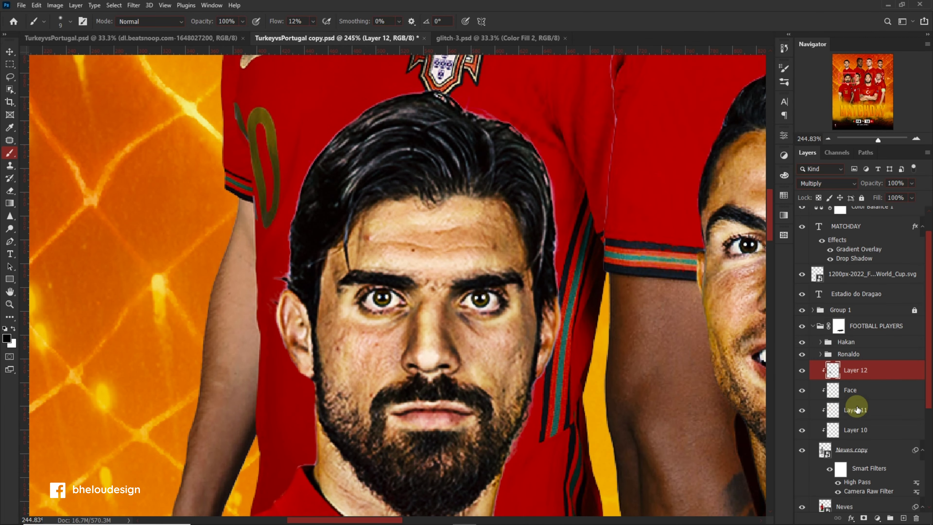
Step: Set orange paint on the glow layer at 29% flow and compare the face with and without glow
left_click(856, 409)
left_click(7, 338)
left_click(749, 328)
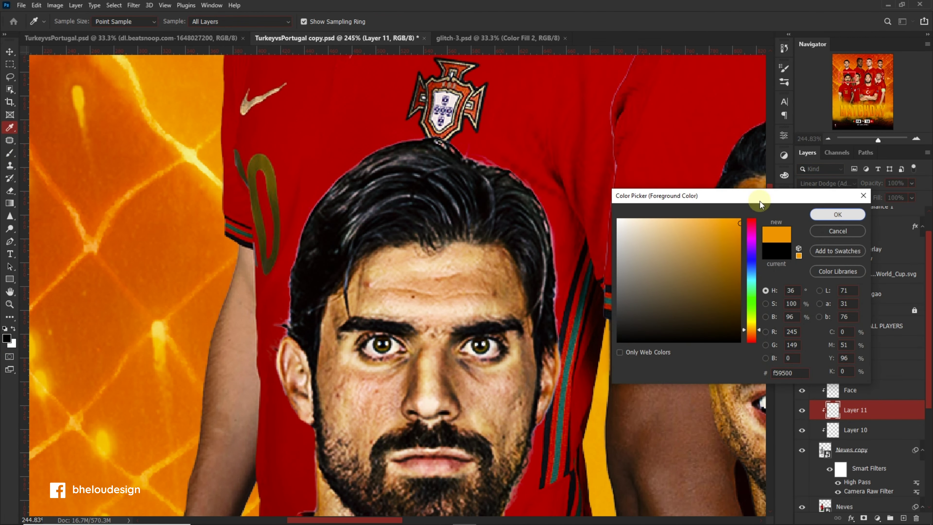
left_click(833, 212)
scroll(441, 238, "up", 1)
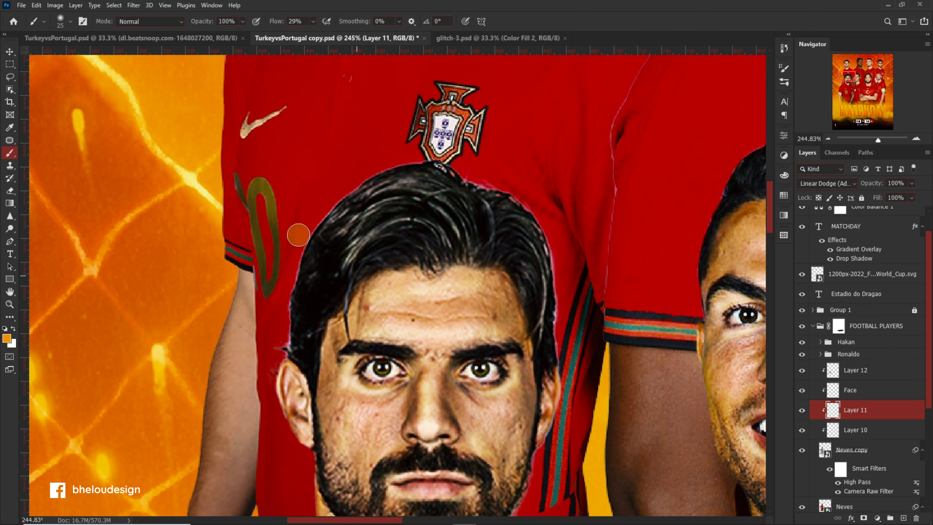
scroll(408, 269, "down", 3)
scroll(500, 257, "down", 5)
left_click(802, 411)
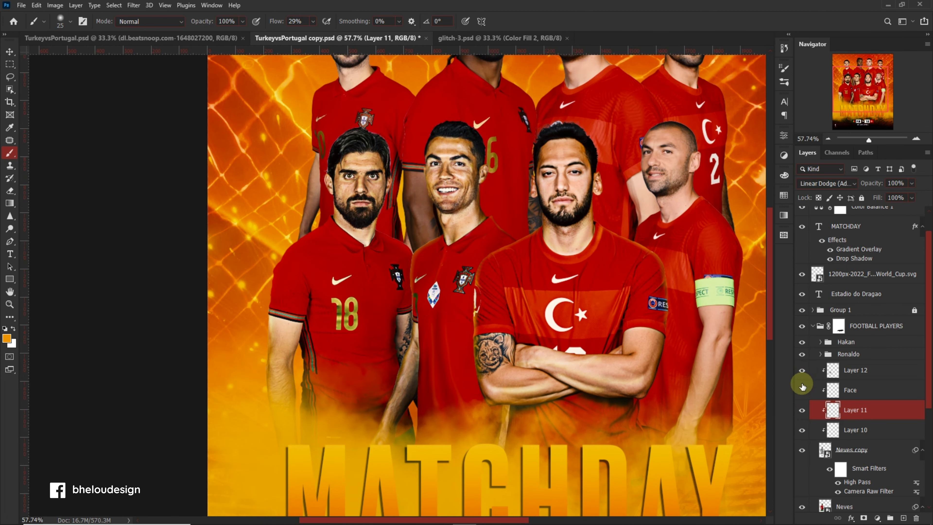
Step: Group Layer 12 down to the player's base layer and name the group Neves
left_click(876, 375)
left_click(888, 398, "shift")
key("ctrl+g")
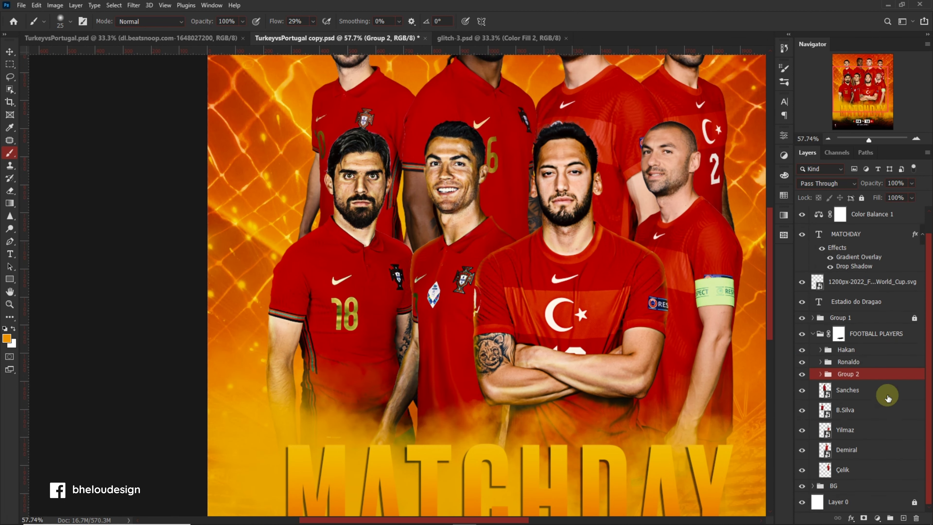
double_click(852, 373)
type("N")
key("Return")
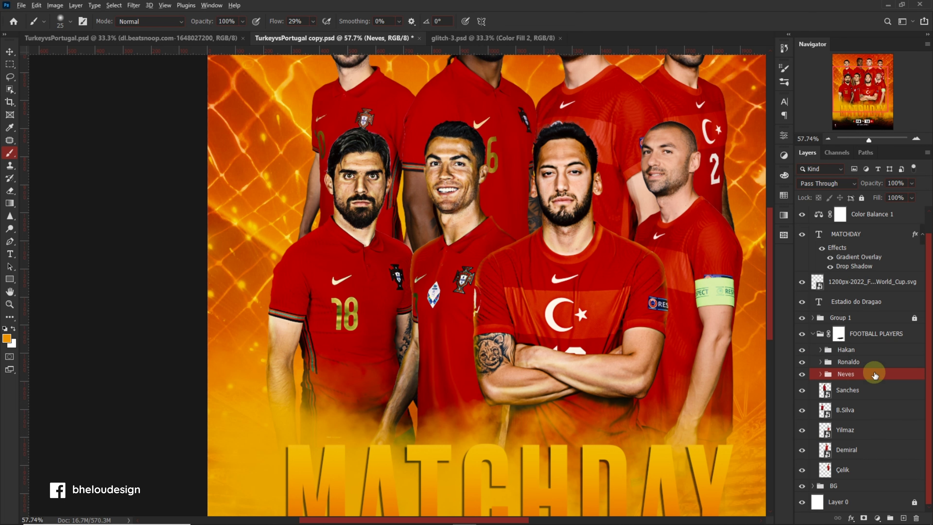
scroll(581, 252, "down", 3)
scroll(581, 253, "up", 1)
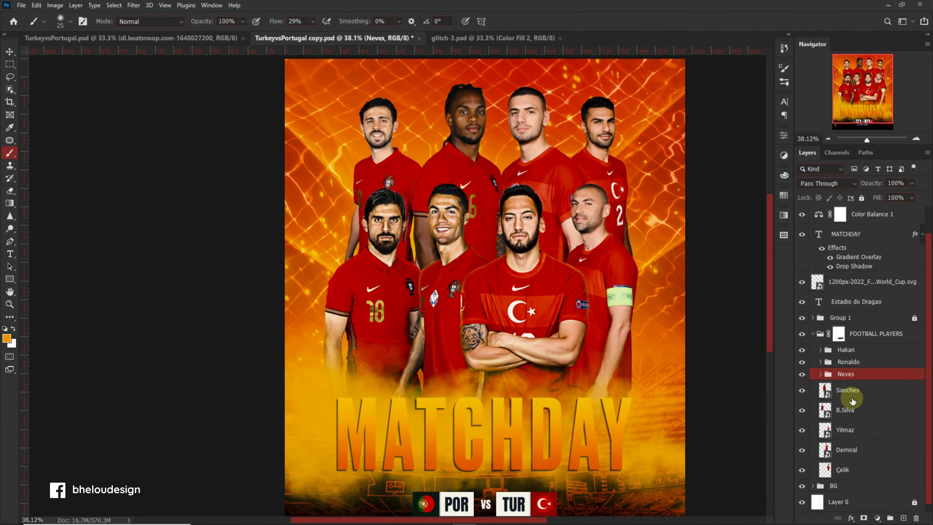
Step: Select the No. 16 Sanches layer and duplicate it, then undo the duplicate
left_click(852, 398)
key("ctrl+j")
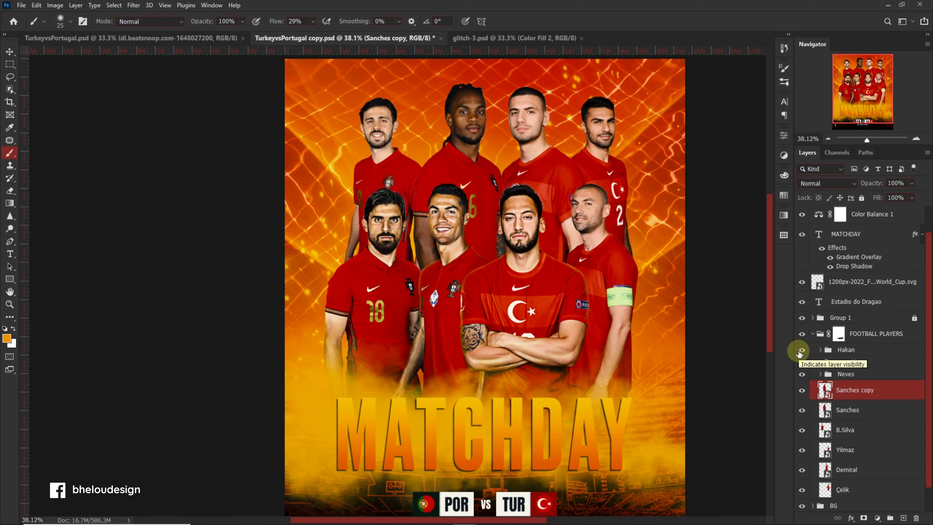
key("ctrl+z")
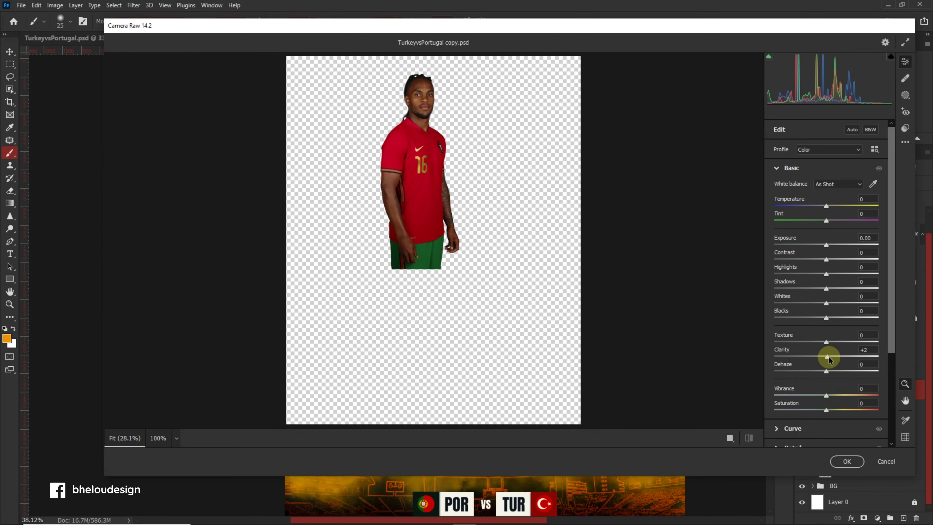
Step: Apply Camera Raw with Texture +18, Clarity +34, Highlights +13, Shadows -9, Whites +12, Vibrance +13
mouse_move(837, 358)
left_mouse_down()
mouse_move(844, 353)
mouse_move(823, 343)
mouse_move(837, 349)
left_mouse_up()
key("ctrl+alt+0")
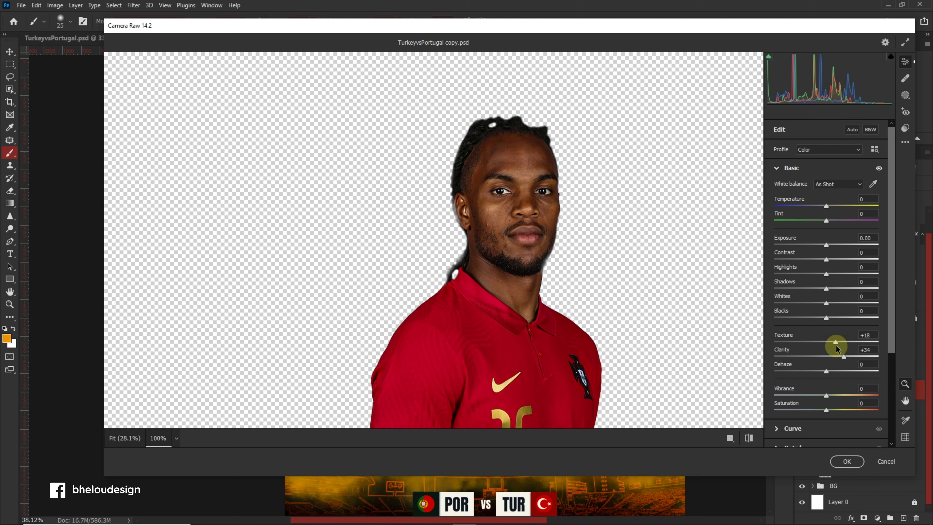
mouse_move(827, 274)
left_mouse_down()
mouse_move(811, 293)
mouse_move(832, 303)
left_mouse_up()
left_click_drag(826, 396, 833, 397)
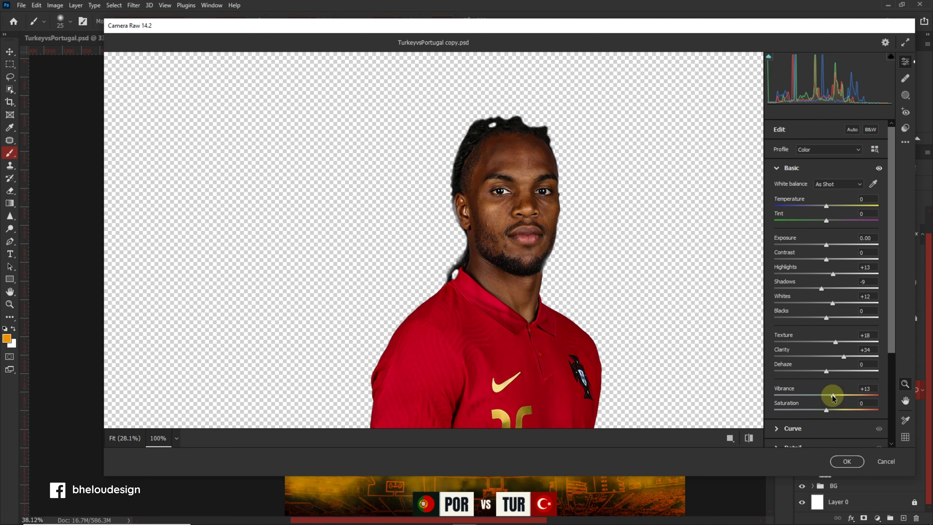
left_click(846, 461)
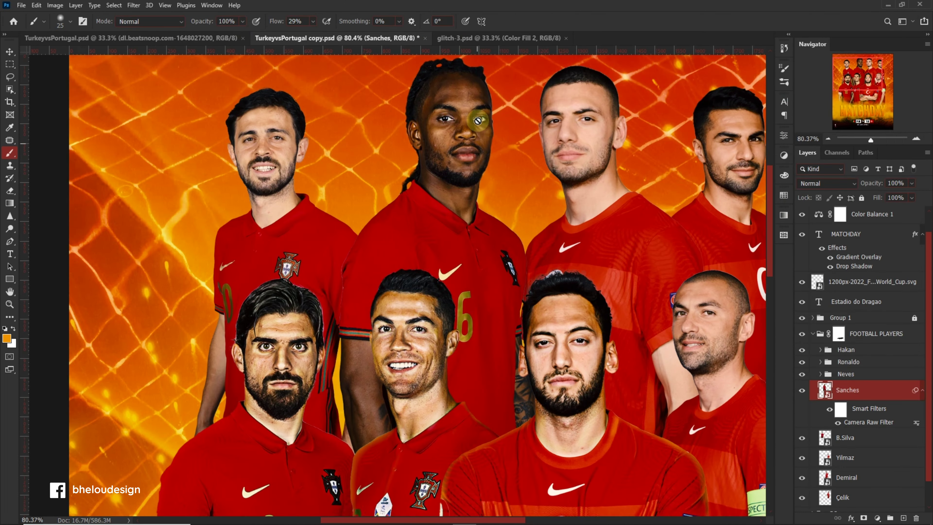
Step: Sharpen a Sanches copy with High Pass in Overlay at 80%, and clip an empty Layer 13 above it
key("v")
key("ctrl+j")
left_click(134, 5)
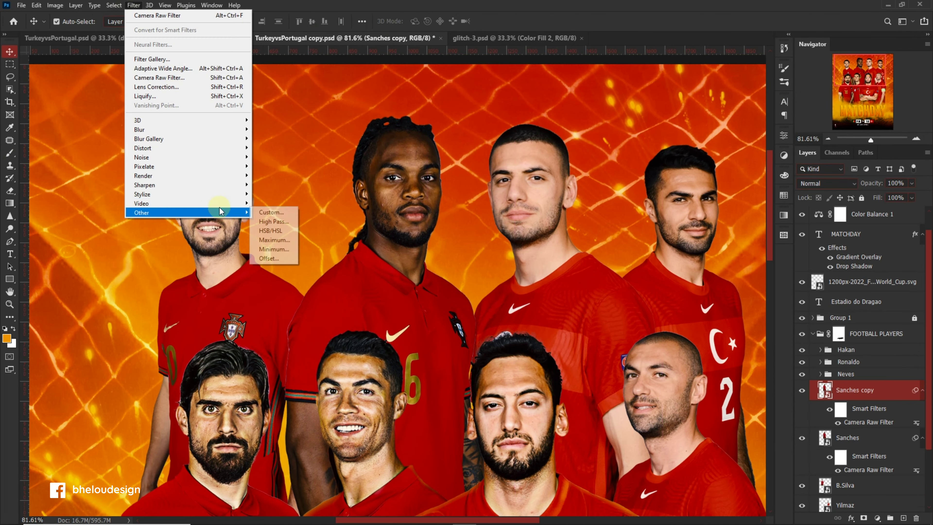
left_click(274, 221)
left_click(518, 128)
left_click(826, 183)
left_click(808, 316)
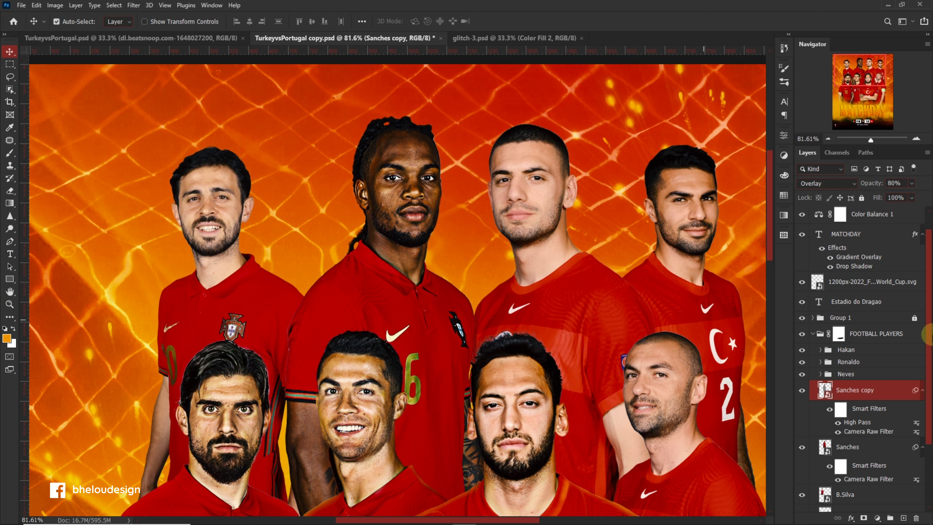
left_click(907, 516)
left_click(907, 400, "alt")
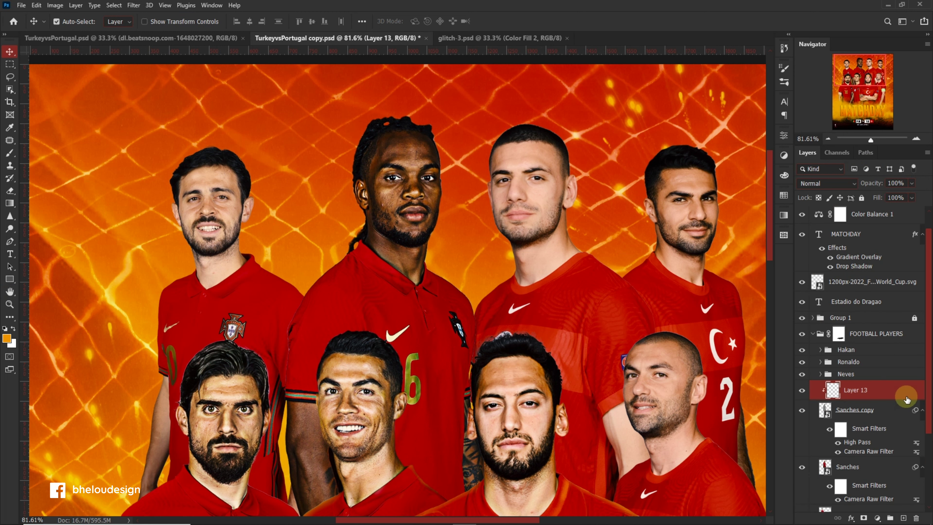
Step: Switch to the Brush with white paint at 55% flow
scroll(331, 294, "up", 2)
key("b")
key("x")
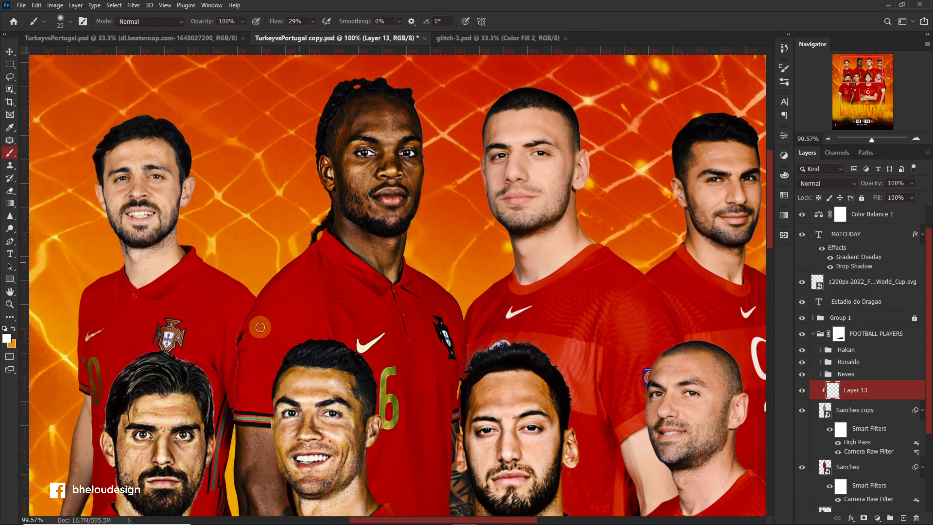
scroll(405, 254, "down", 1)
left_click(302, 21)
type("55")
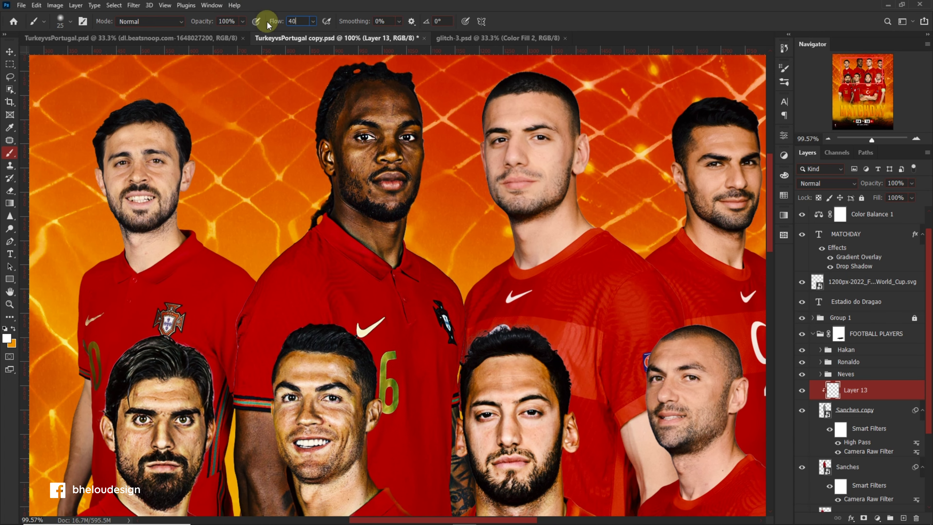
key("Return")
Step: Enlarge the brush and paint white light along the player's neck
scroll(541, 261, "up", 2)
scroll(541, 260, "up", 1)
key("bracketright")
key("bracketright")
key("bracketright")
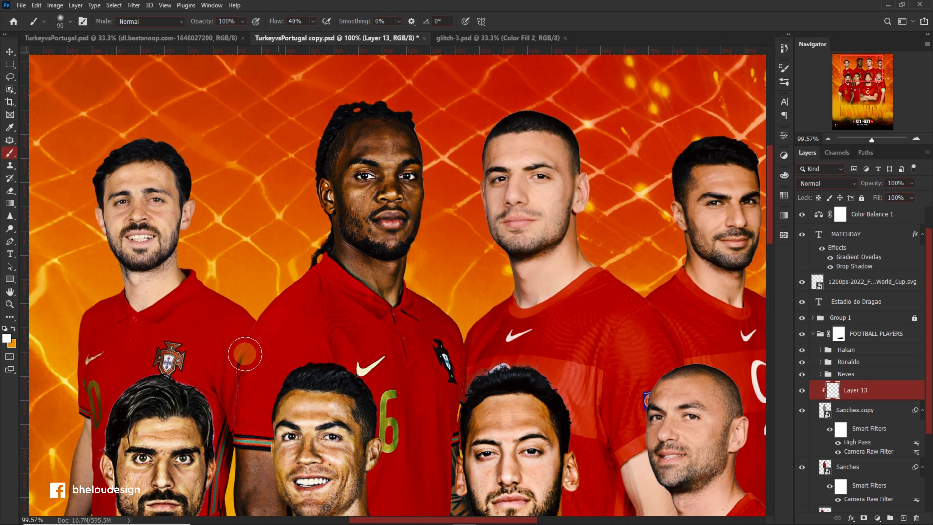
scroll(362, 254, "down", 1, "alt")
scroll(363, 254, "down", 2)
scroll(362, 253, "up", 4)
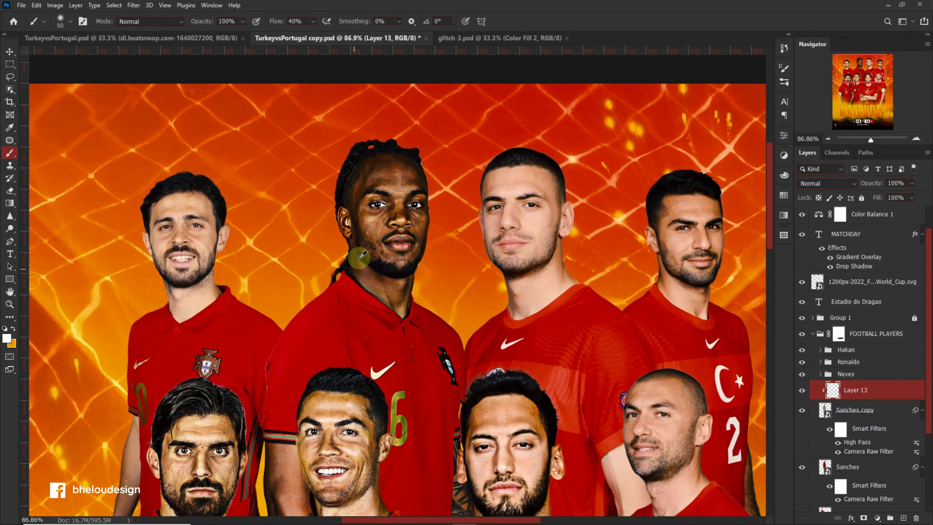
scroll(416, 292, "up", 2, "alt")
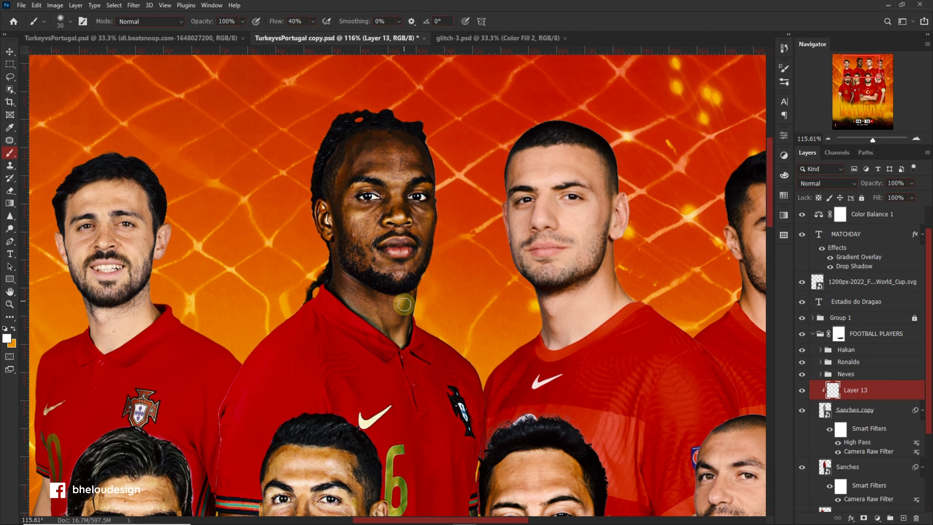
left_click_drag(404, 304, 367, 316)
Step: Lower the brush flow to 8%
double_click(295, 21)
type("18")
scroll(411, 304, "down", 3, "alt")
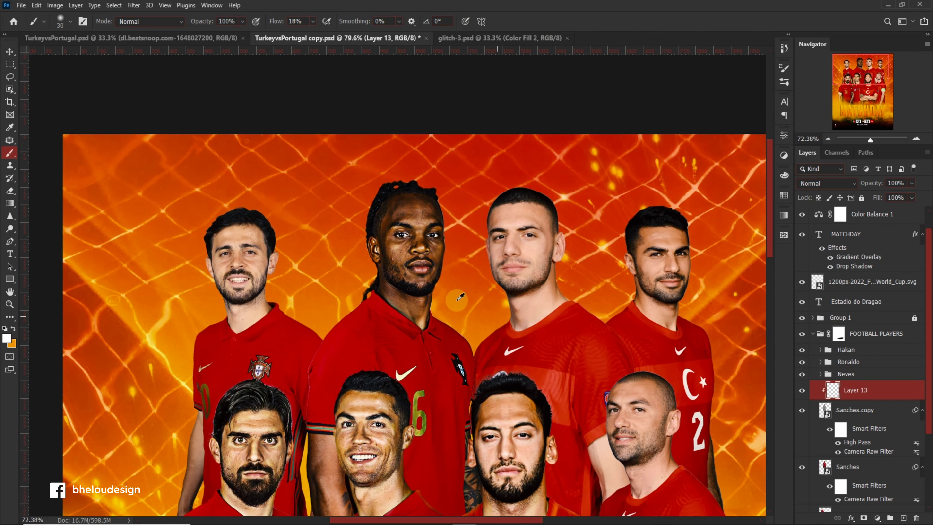
scroll(410, 181, "up", 1, "alt")
scroll(410, 181, "up", 1, "alt")
scroll(411, 181, "up", 3, "alt")
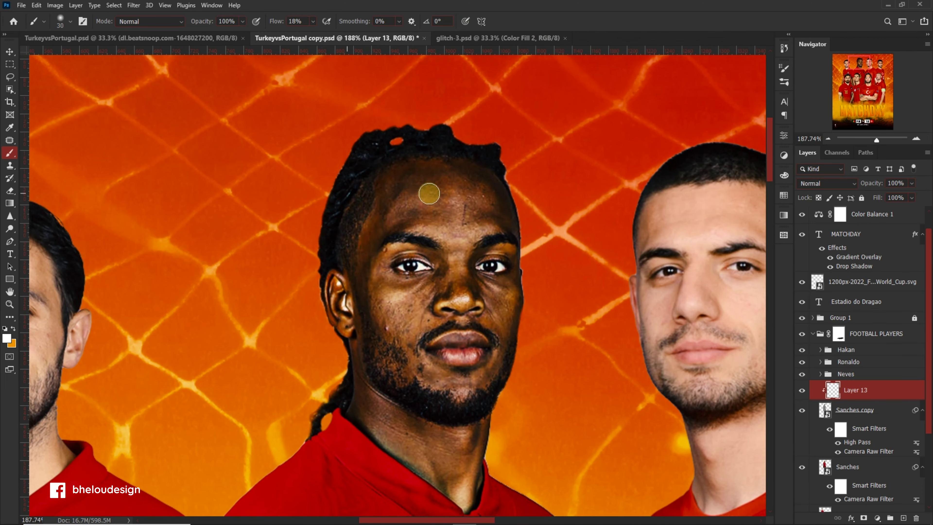
left_click_drag(310, 31, 307, 32)
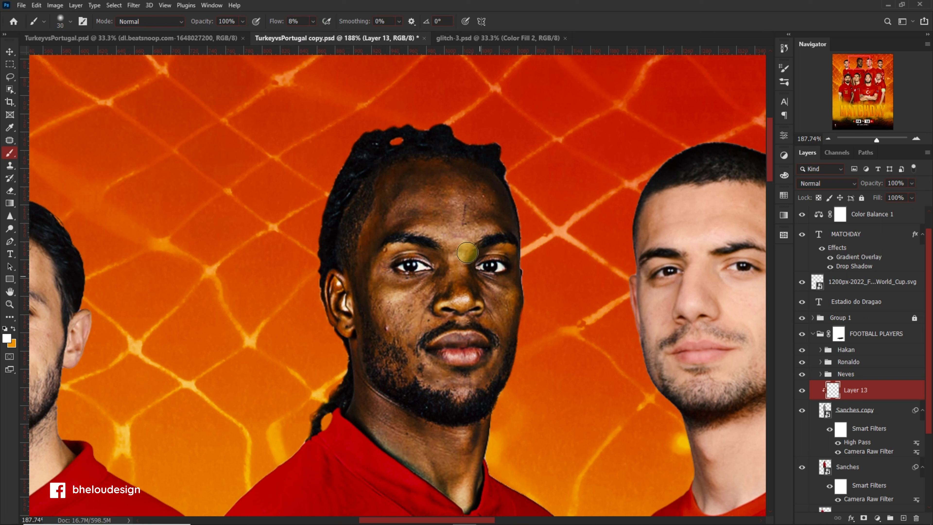
Step: Add Layer 14 above Layer 13, blended as Linear Dodge (Add)
left_click(904, 518)
left_click(826, 183)
left_click(819, 283)
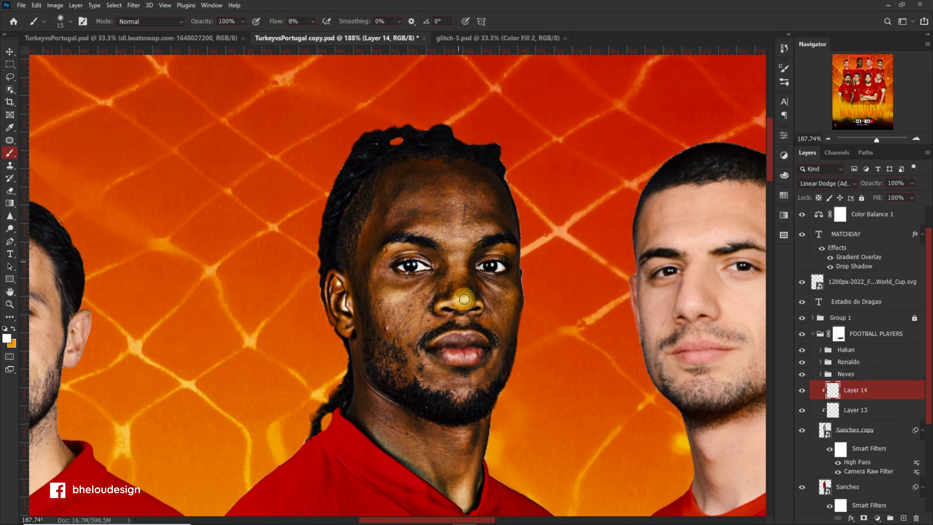
Step: Resize the brush to 9 and paint a glowing highlight along the player's ear
scroll(467, 279, "up", 2)
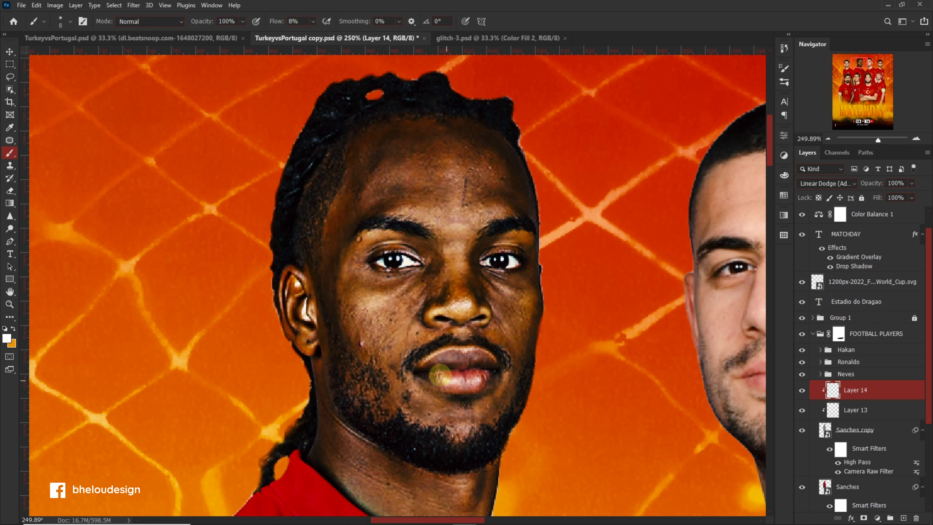
scroll(441, 375, "up", 2)
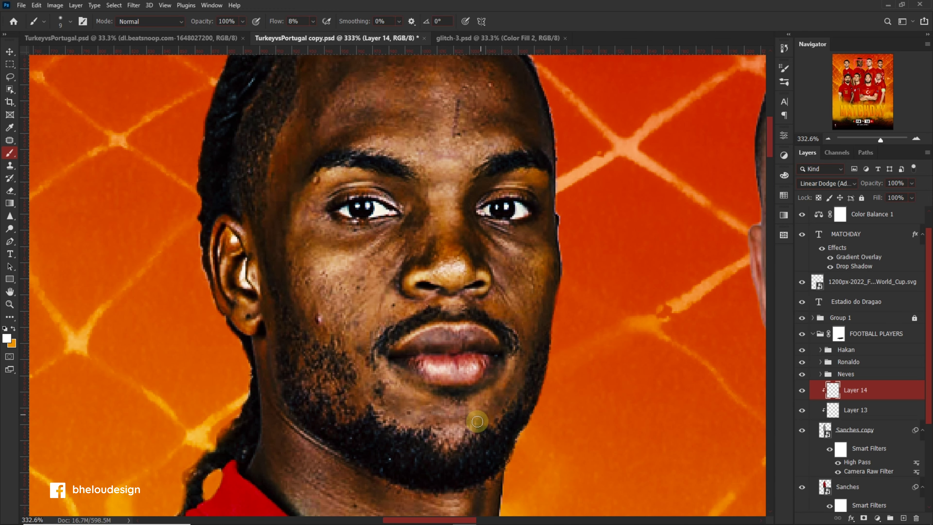
scroll(382, 415, "down", 3)
scroll(402, 256, "up", 4)
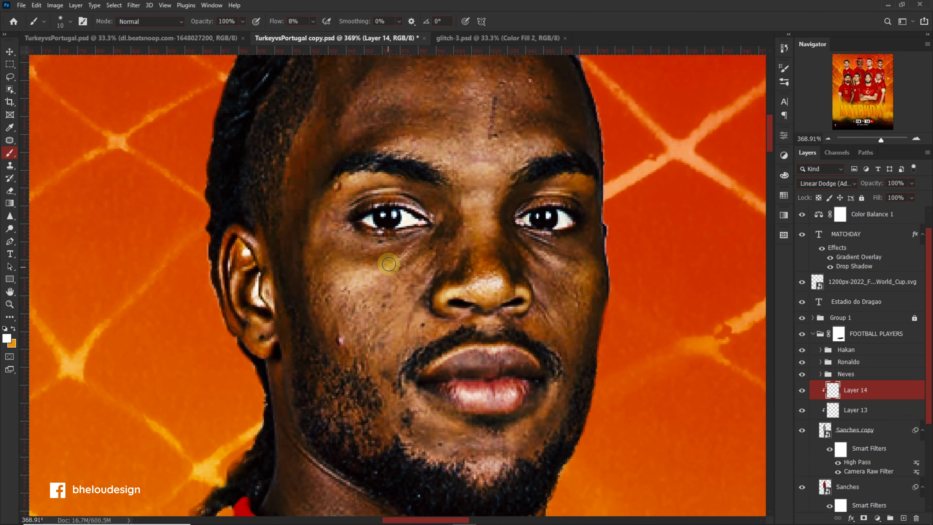
key("bracketleft")
scroll(395, 308, "down", 3)
scroll(496, 271, "up", 3)
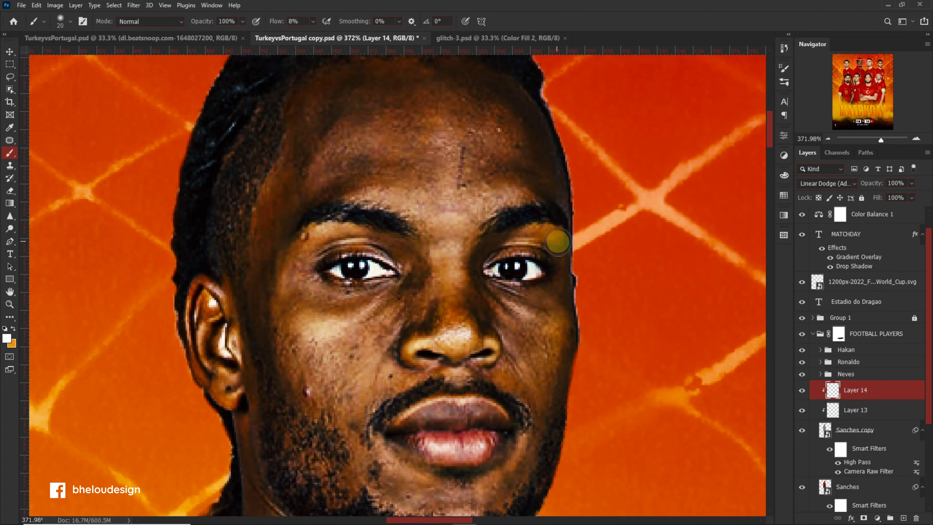
key("bracketleft")
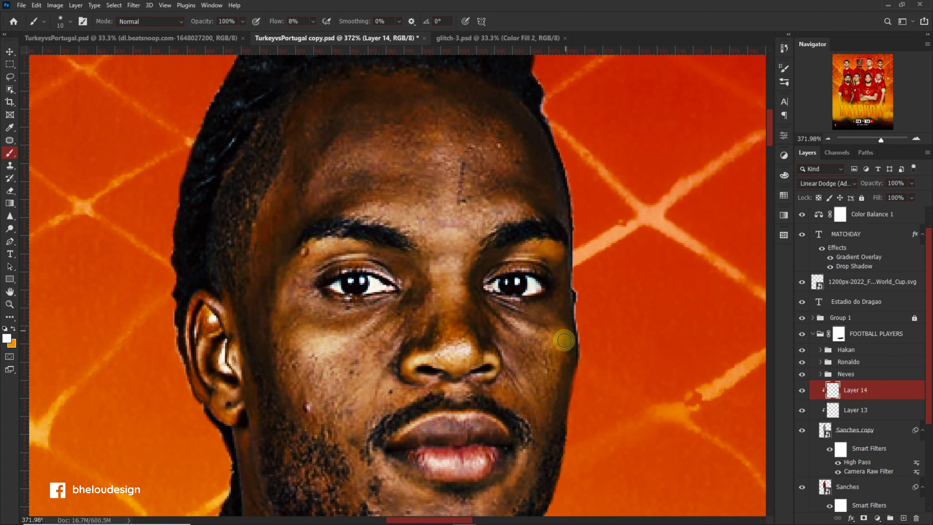
scroll(562, 332, "down", 3)
scroll(437, 288, "up", 3)
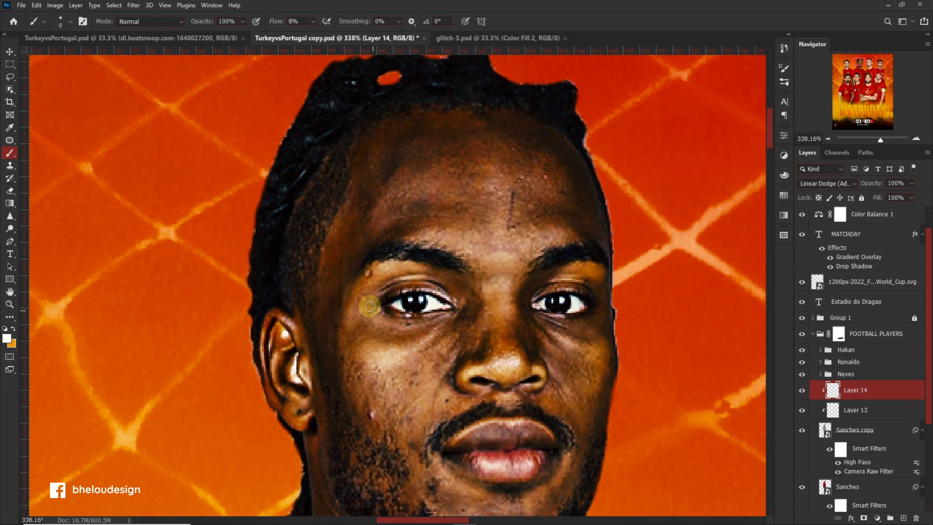
scroll(450, 271, "down", 3)
scroll(472, 277, "up", 3)
scroll(454, 274, "up", 1)
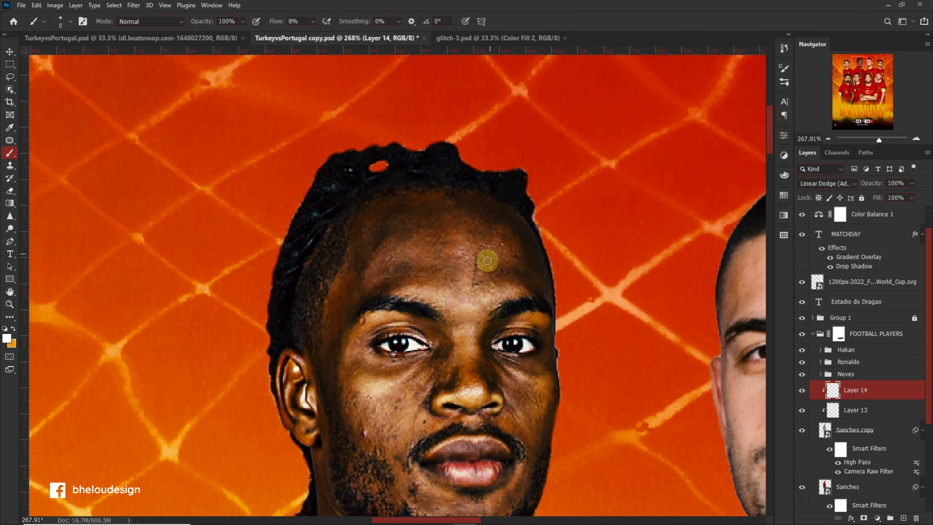
key("bracketright")
key("bracketright")
key("bracketright")
scroll(350, 288, "up", 1)
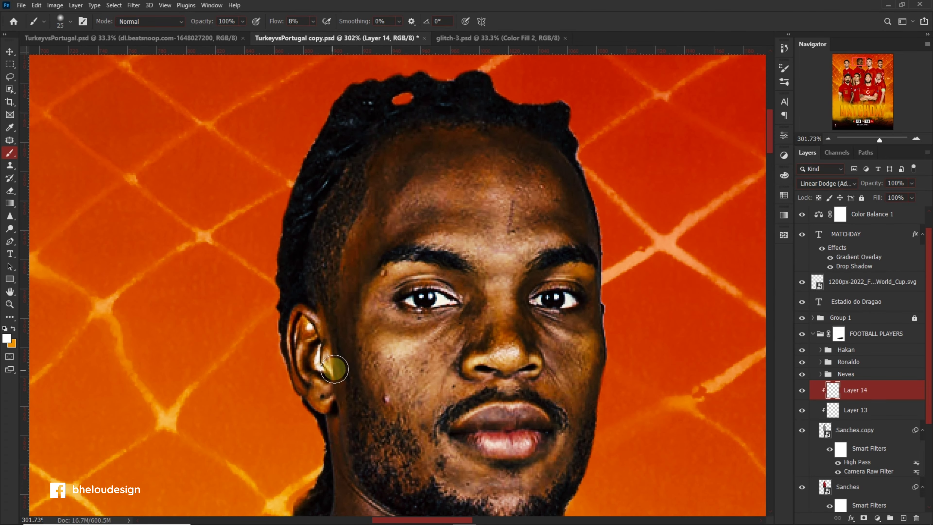
key("bracketleft")
key("bracketleft")
key("bracketleft")
left_click_drag(312, 380, 305, 335)
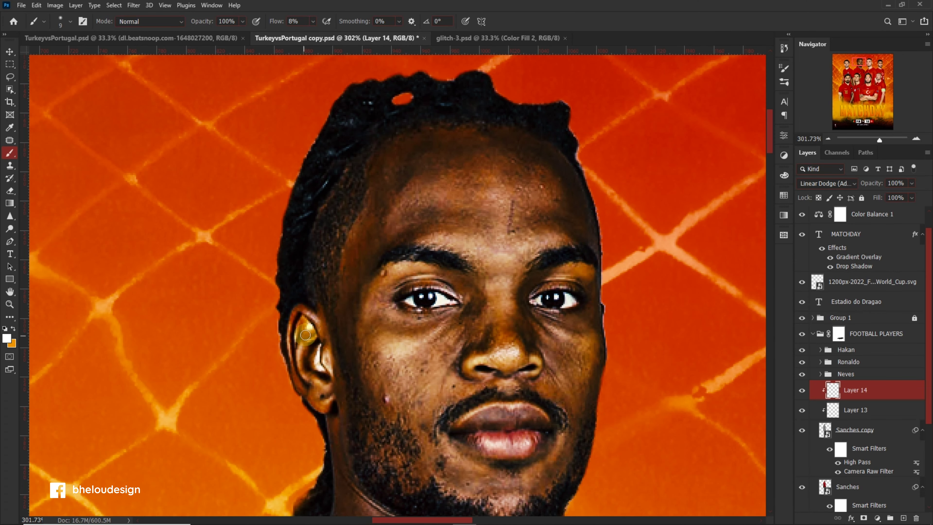
Step: Toggle Layer 14's visibility to compare the glow, then add empty Layer 15
scroll(367, 336, "down", 1)
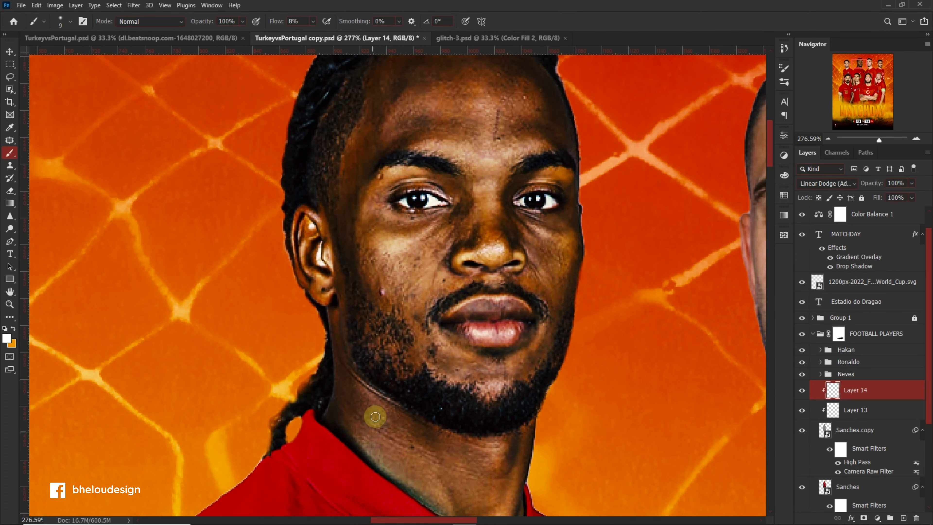
scroll(375, 416, "down", 1)
scroll(417, 446, "down", 5)
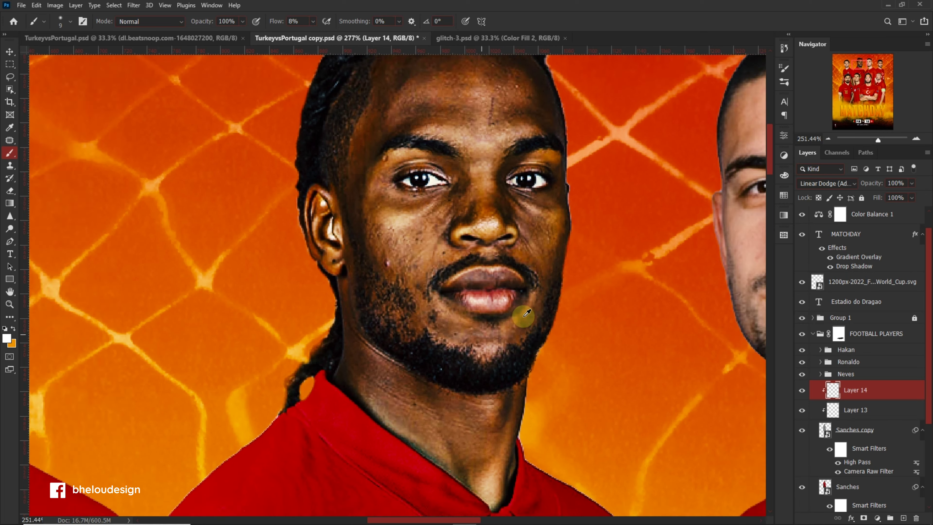
scroll(416, 447, "down", 9)
left_click(802, 390)
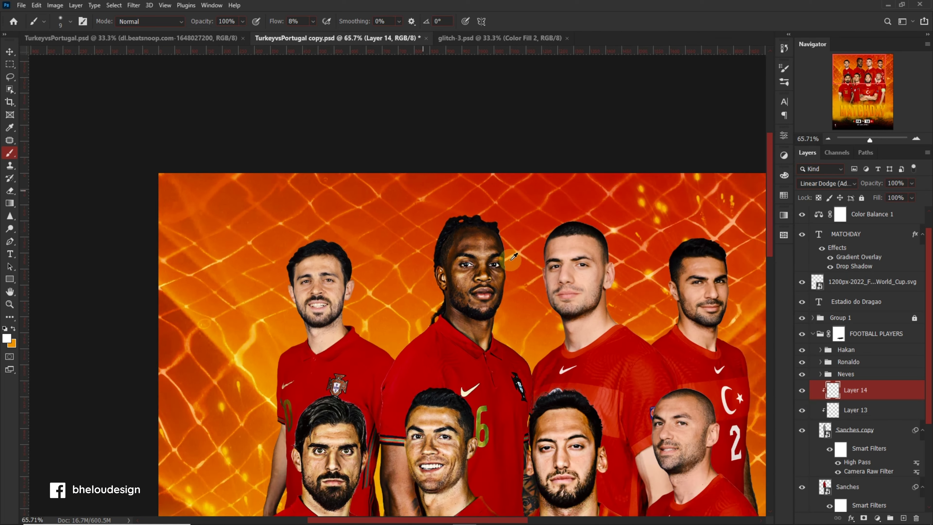
scroll(515, 313, "up", 6)
scroll(415, 195, "up", 8)
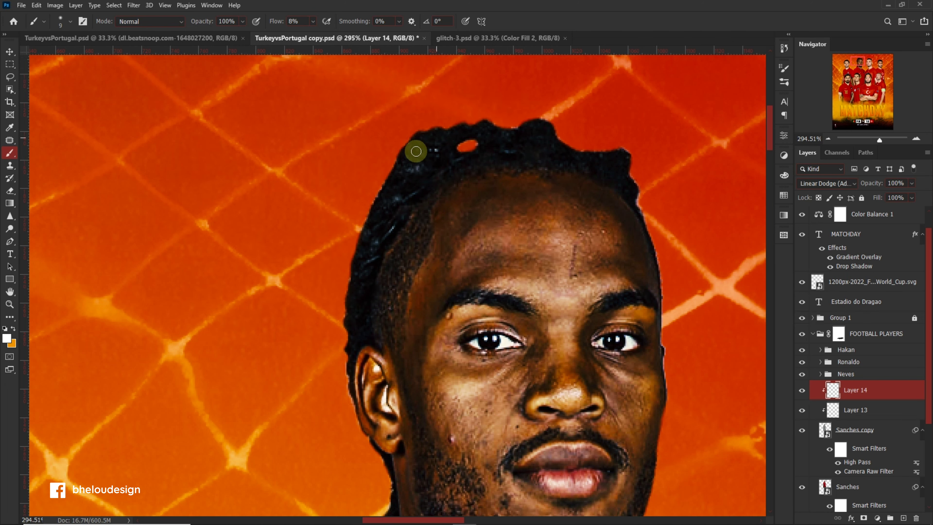
scroll(507, 130, "down", 3)
scroll(467, 208, "down", 2)
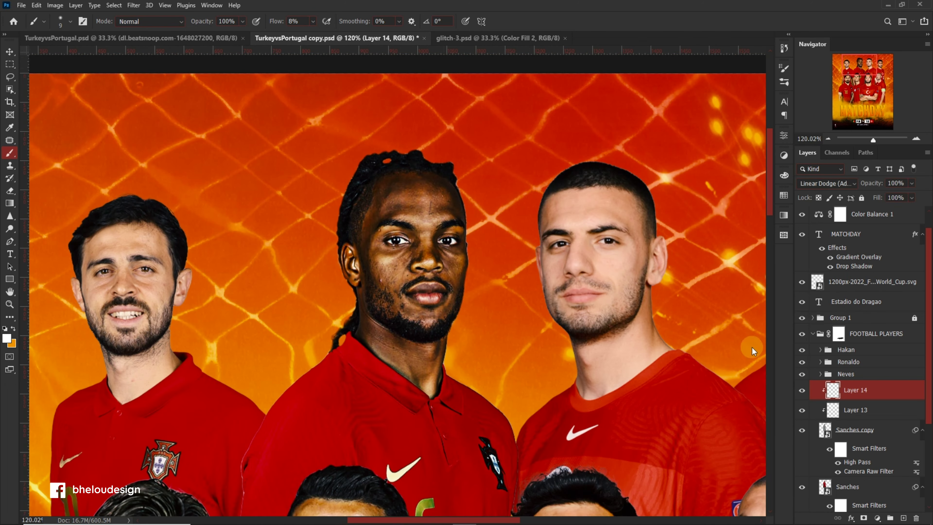
scroll(467, 208, "down", 1)
scroll(467, 208, "up", 2)
scroll(436, 229, "up", 1)
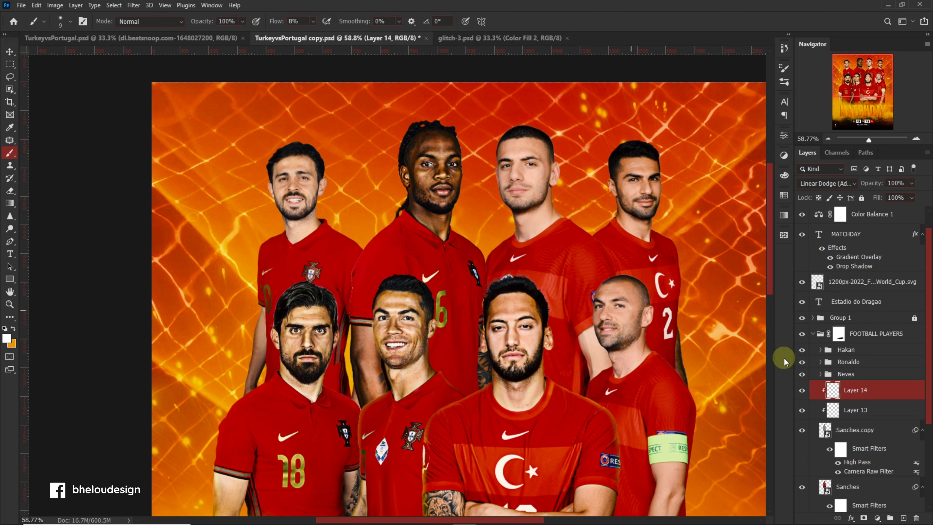
left_click(907, 517)
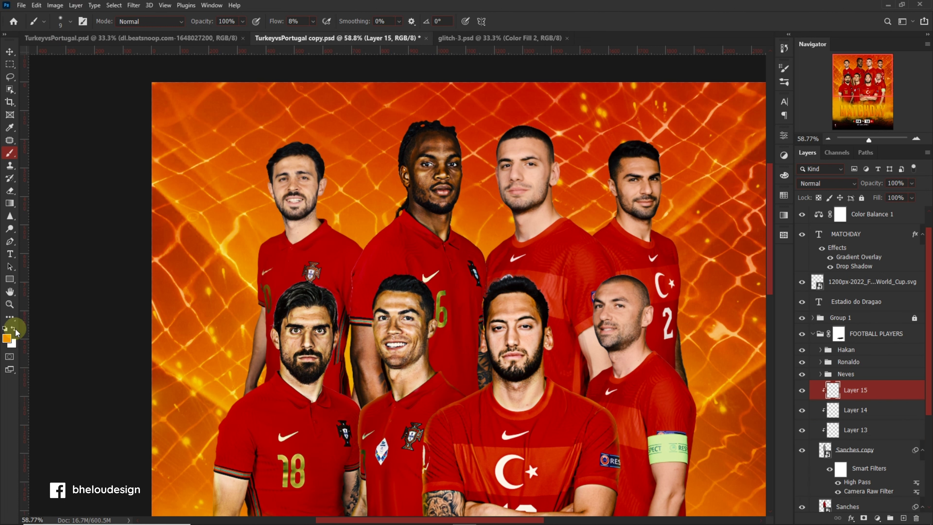
Step: Set Layer 15's blend mode to Linear Dodge (Add)
scroll(393, 185, "up", 2)
left_click(826, 183)
left_click(822, 291)
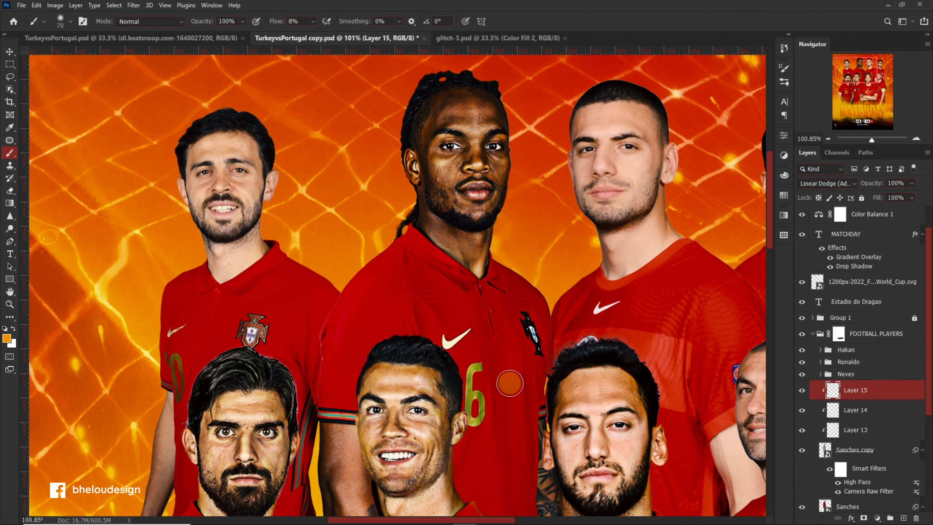
Step: Set the brush to 15% flow, size 40, with orange as the painting colour
scroll(512, 378, "down", 3)
left_click(313, 21)
left_click_drag(312, 34, 315, 34)
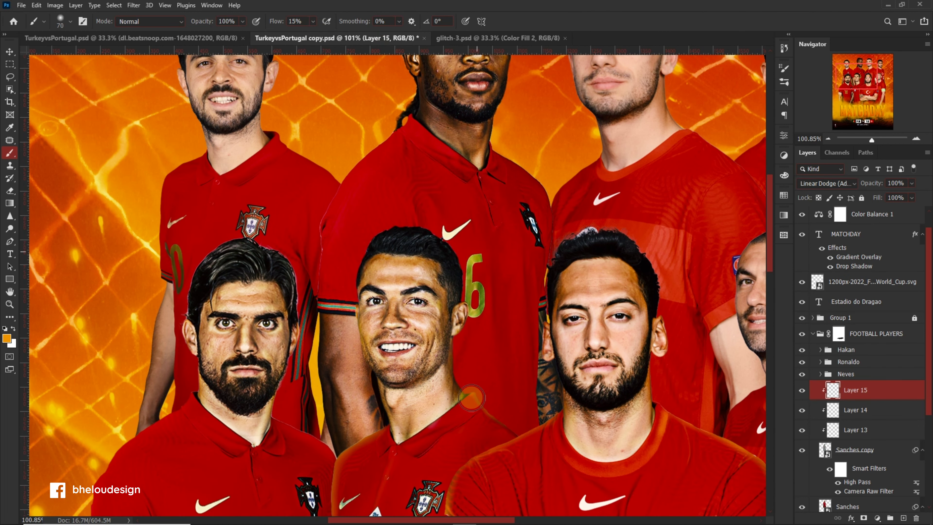
key("bracketleft")
key("bracketleft")
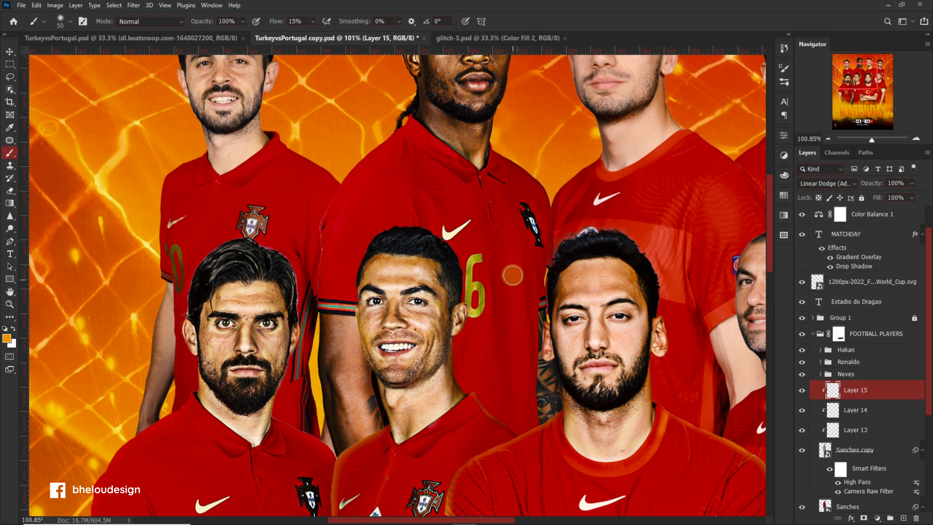
left_click(15, 334)
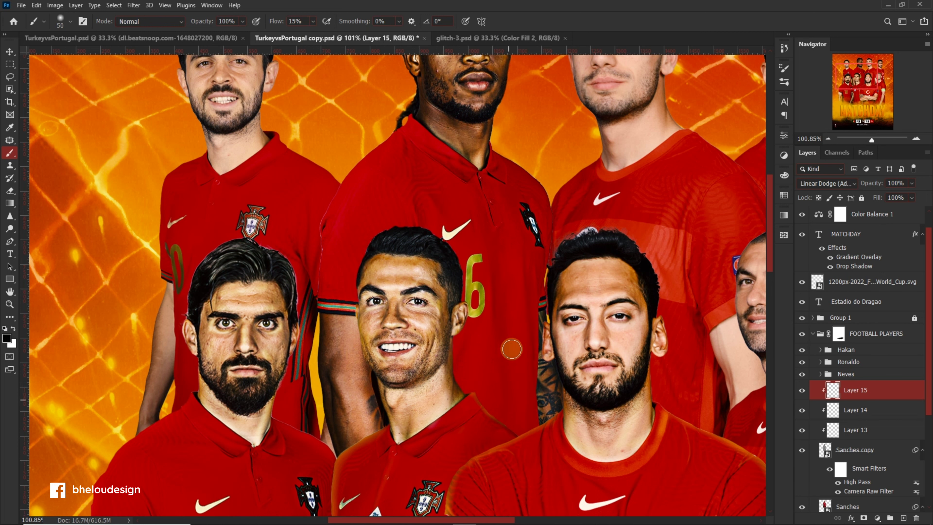
scroll(449, 293, "up", 2)
scroll(351, 143, "up", 2)
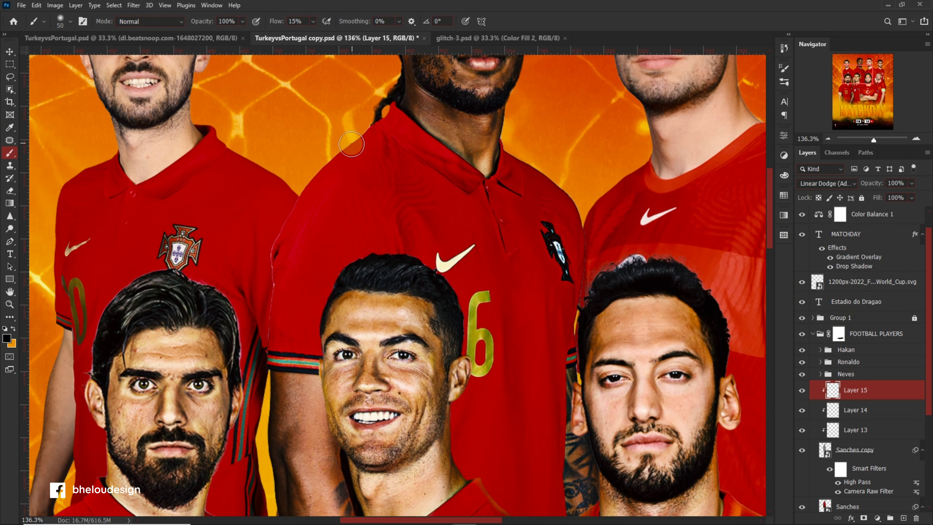
key("bracketleft")
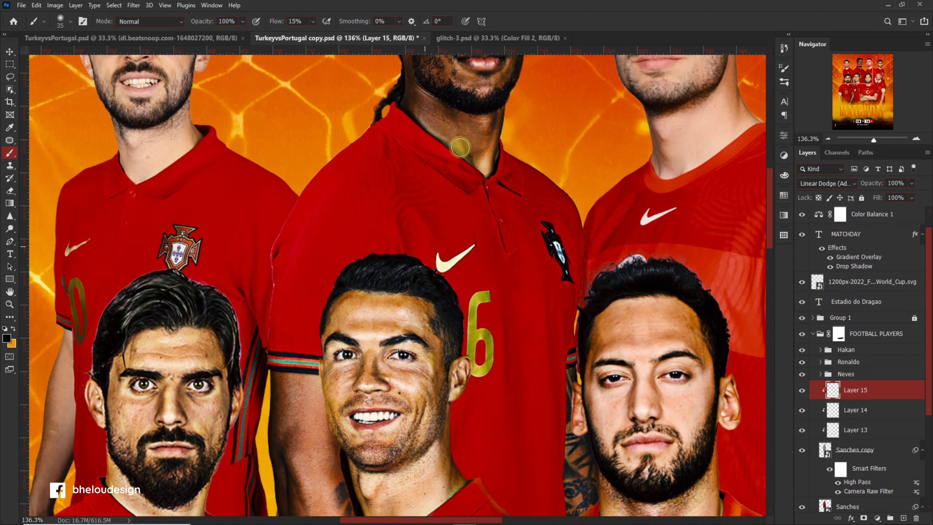
scroll(460, 147, "up", 3)
key("x")
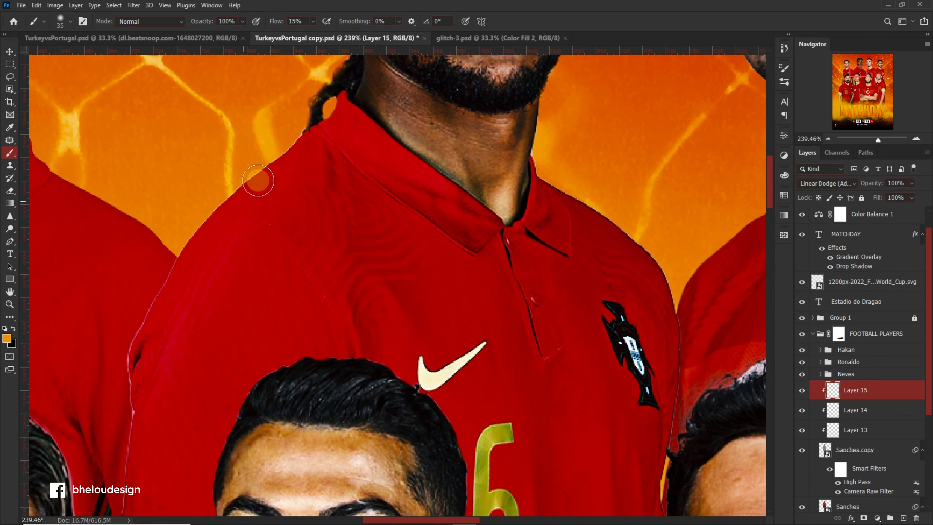
Step: Paint golden glow along the right edge of the neck below the chin
scroll(257, 180, "down", 1)
scroll(334, 329, "down", 5)
scroll(447, 284, "up", 6)
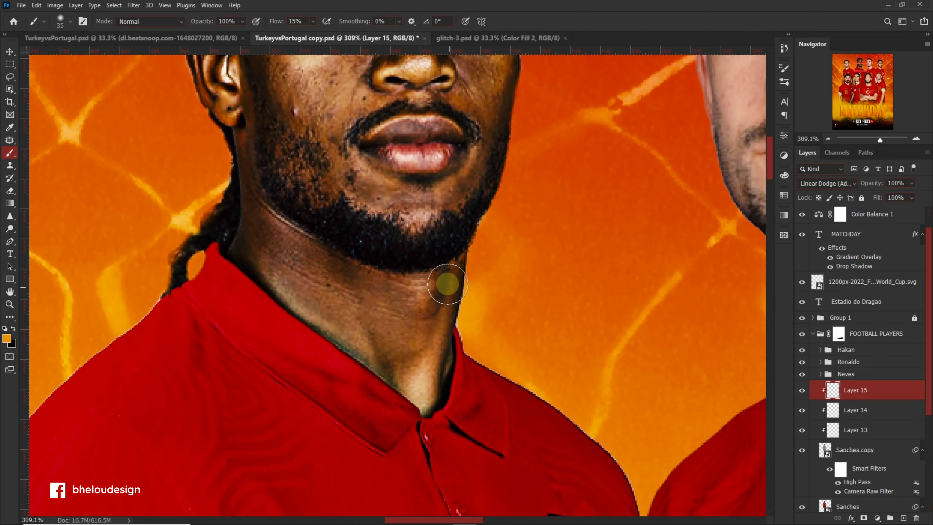
left_click_drag(457, 271, 418, 396)
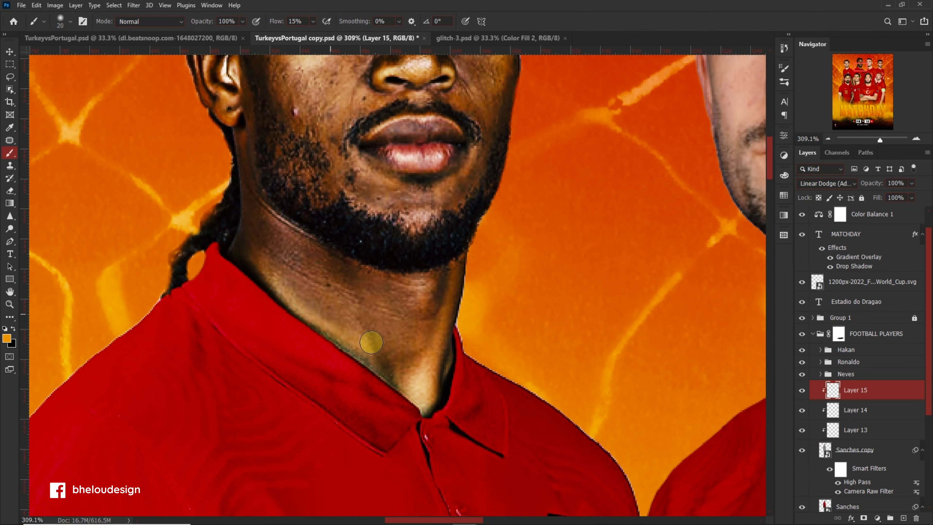
Step: Paint golden glow down the cheek toward the jaw and set the layer to 66% opacity
scroll(404, 332, "down", 4)
scroll(414, 333, "up", 1)
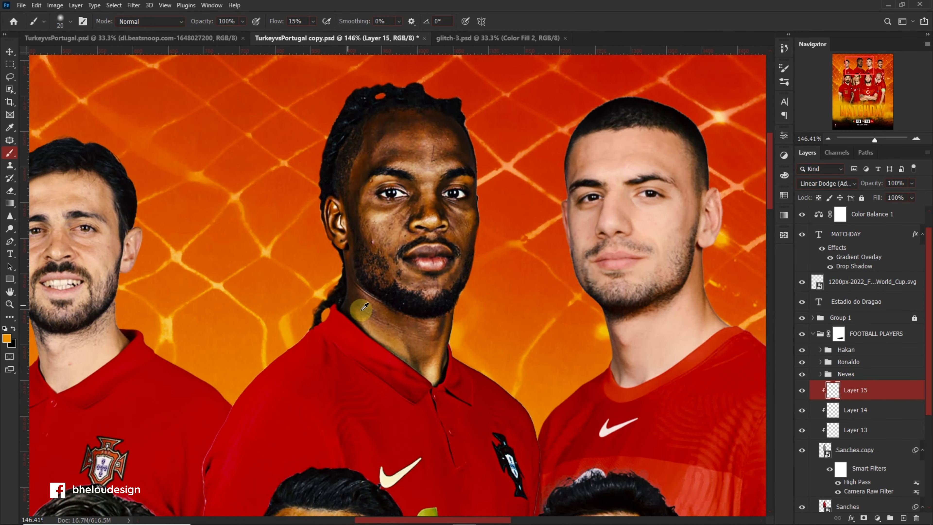
scroll(407, 341, "up", 1)
scroll(387, 300, "up", 1)
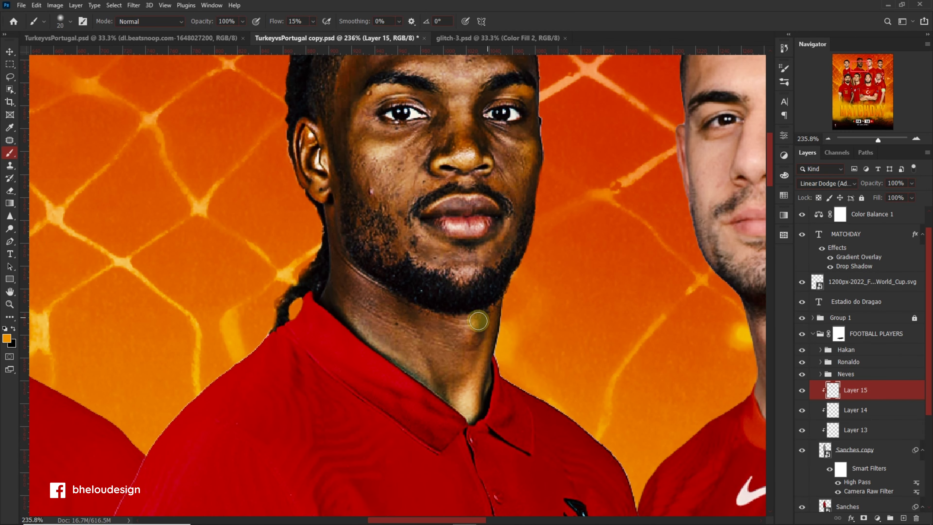
scroll(489, 272, "up", 1)
scroll(504, 265, "up", 1)
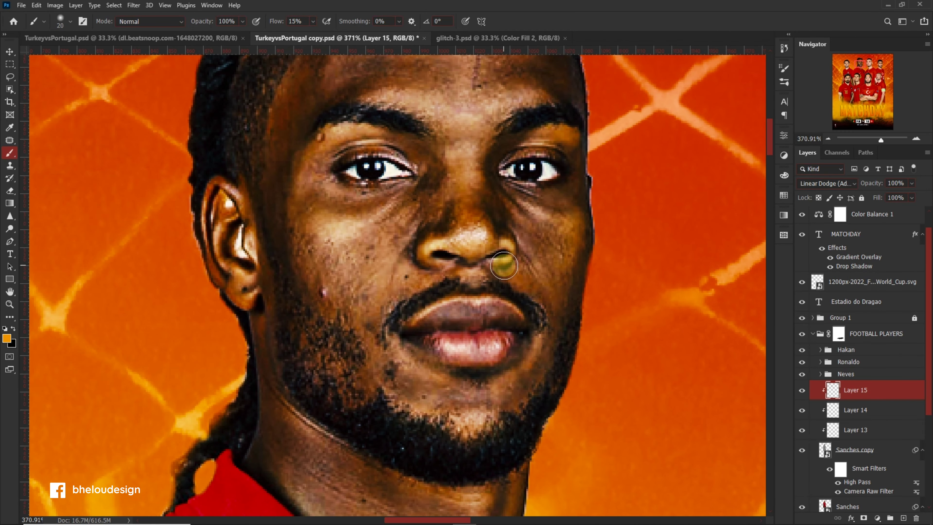
scroll(385, 286, "down", 1)
scroll(472, 250, "down", 1)
left_click_drag(471, 250, 477, 305)
scroll(454, 282, "down", 1)
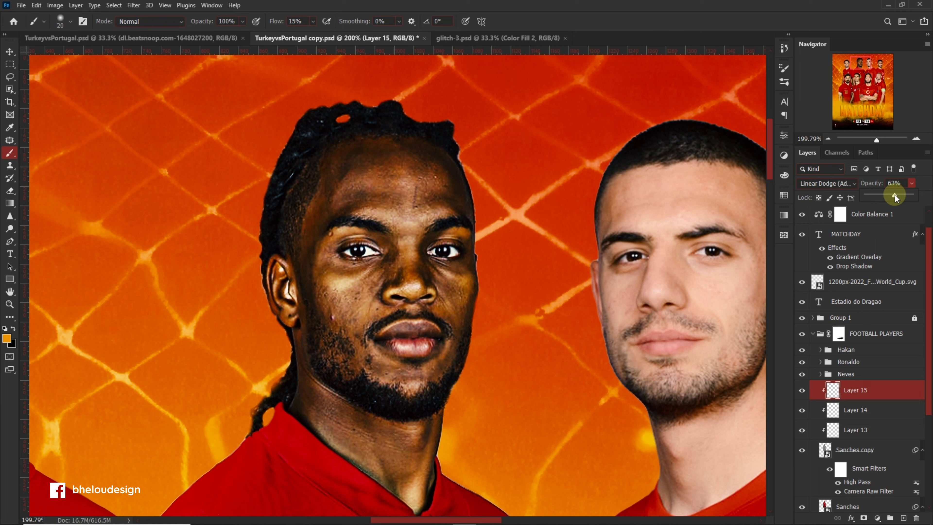
left_click(473, 255)
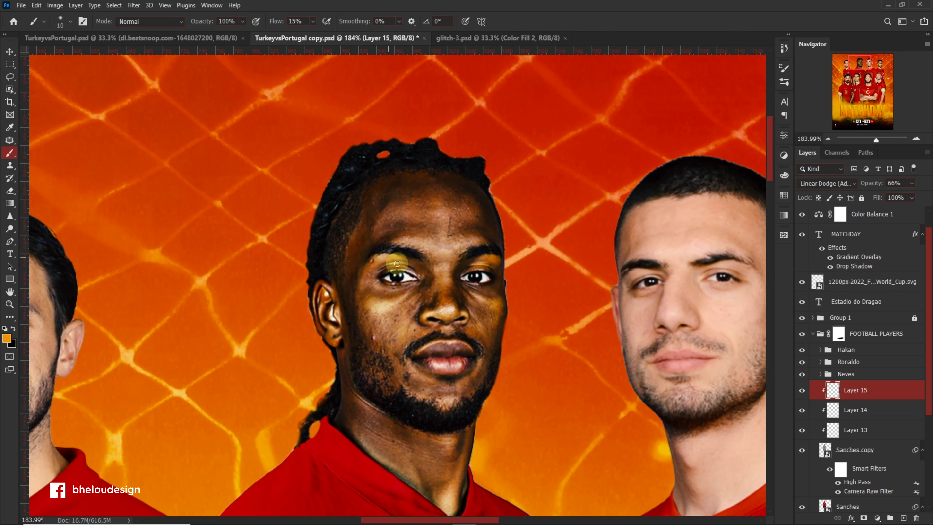
Step: Select Sanches' glow and photo layers together
scroll(452, 244, "down", 5)
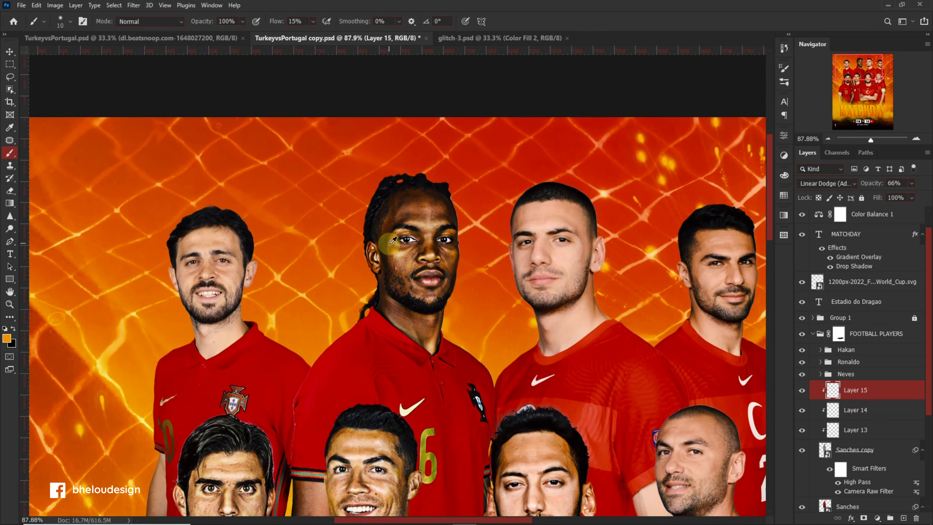
scroll(327, 244, "up", 5)
scroll(331, 253, "up", 2)
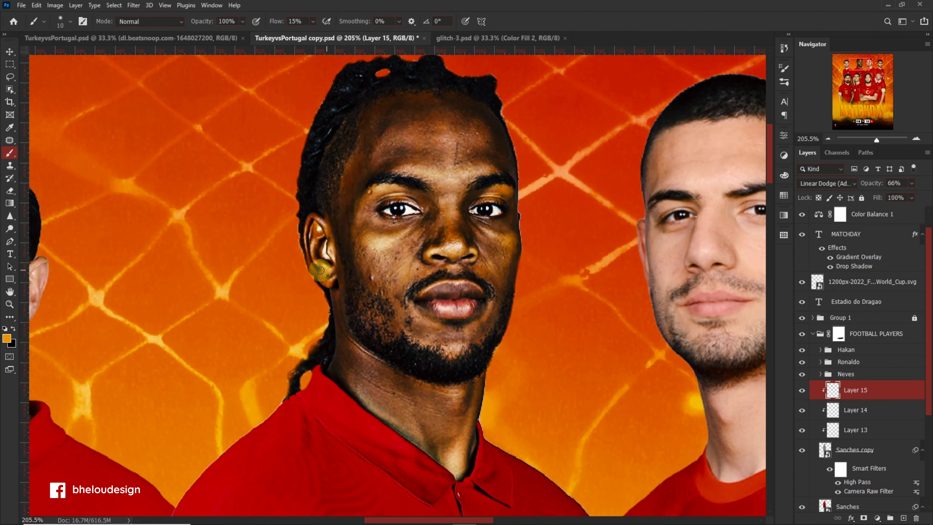
scroll(334, 209, "up", 1)
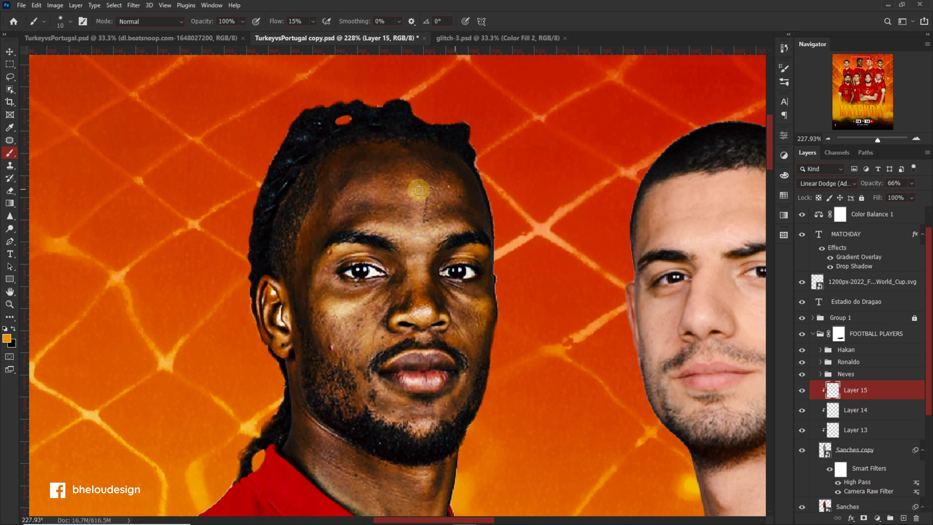
scroll(349, 226, "down", 6)
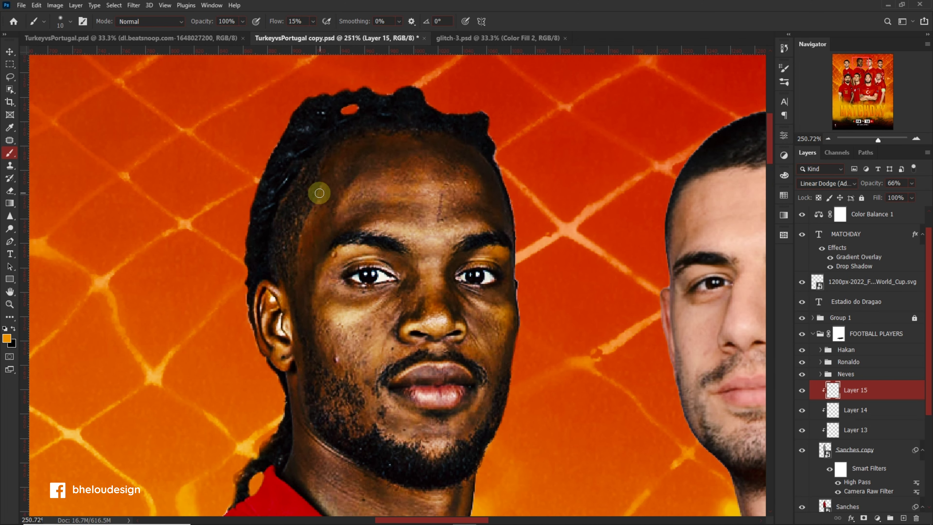
scroll(349, 226, "down", 4)
scroll(367, 213, "down", 6)
scroll(390, 203, "down", 2)
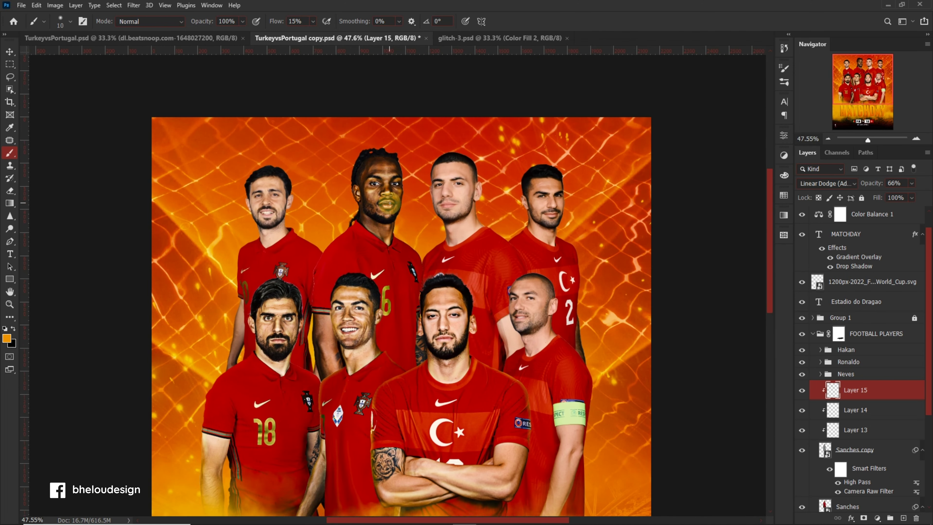
key("v")
scroll(404, 258, "down", 1)
scroll(892, 367, "down", 1)
left_click(885, 486, "shift")
Step: Group Sanches' selected layers and select the B.Silva layer
key("ctrl+g")
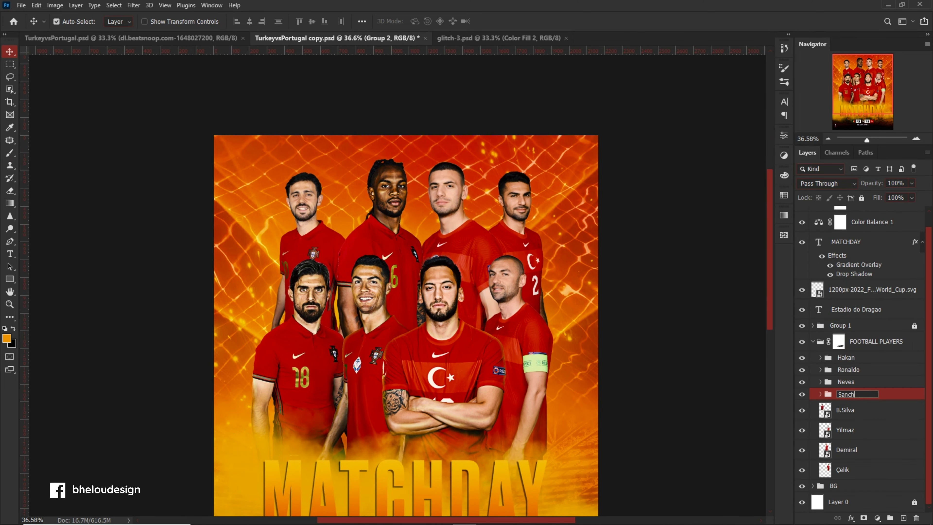
left_click(845, 410)
scroll(348, 224, "up", 7)
scroll(367, 206, "up", 5)
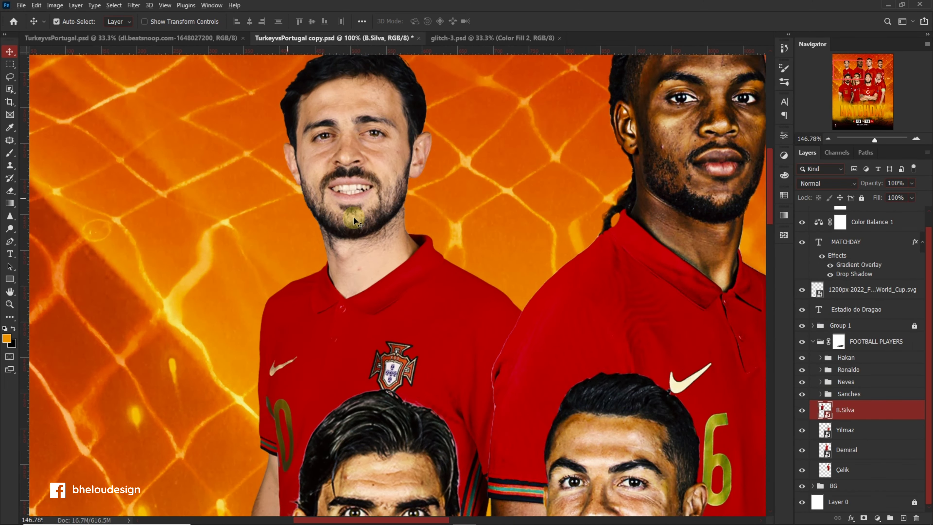
scroll(391, 185, "up", 2)
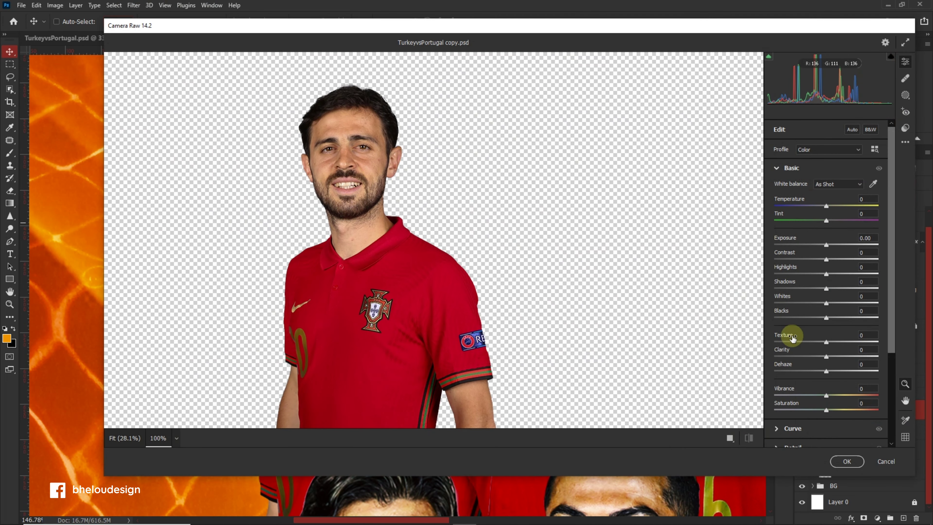
Step: Camera Raw on B.Silva: clarity +29, texture +15, shadows +12, contrast +8, dehaze +6, highlights lowered
left_click(826, 357)
mouse_move(828, 362)
left_mouse_down()
mouse_move(843, 359)
mouse_move(841, 345)
left_mouse_up()
mouse_move(826, 288)
left_mouse_down()
mouse_move(812, 287)
mouse_move(834, 289)
left_mouse_up()
left_click_drag(825, 274, 831, 262)
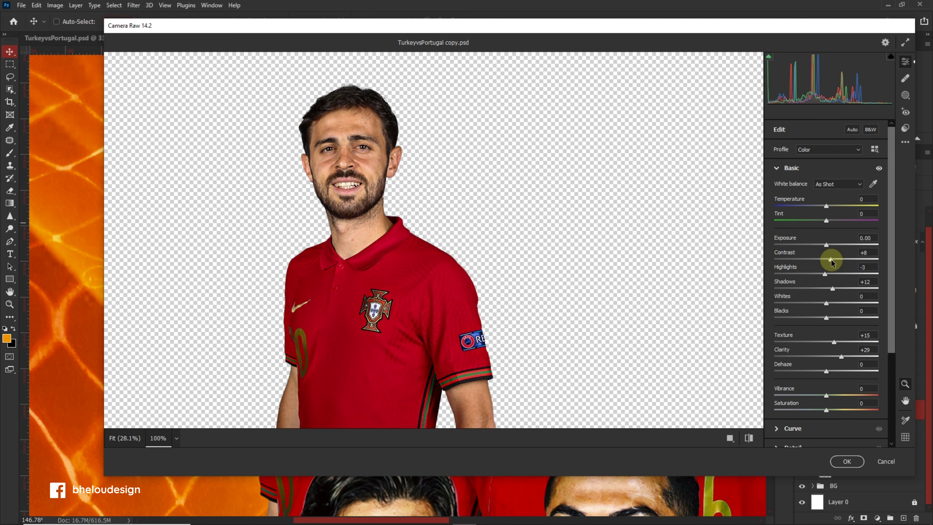
left_click_drag(826, 363, 831, 372)
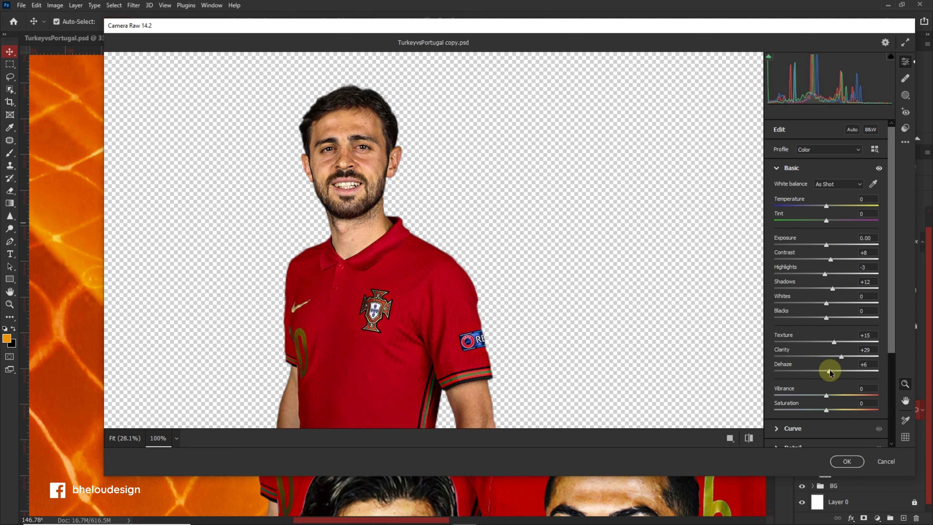
left_click(846, 461)
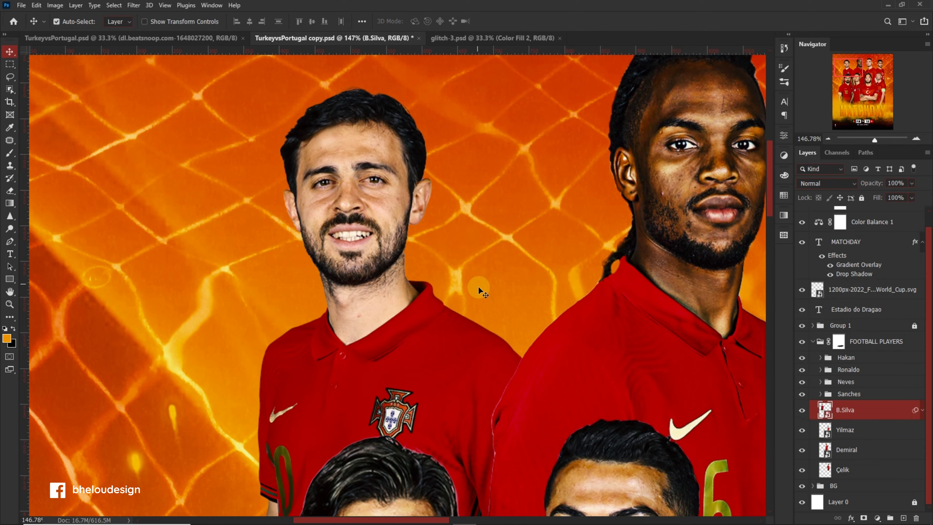
Step: Duplicate B.Silva, apply High Pass, and blend the copy as Overlay at 80%
scroll(432, 283, "up", 3)
scroll(461, 267, "down", 1)
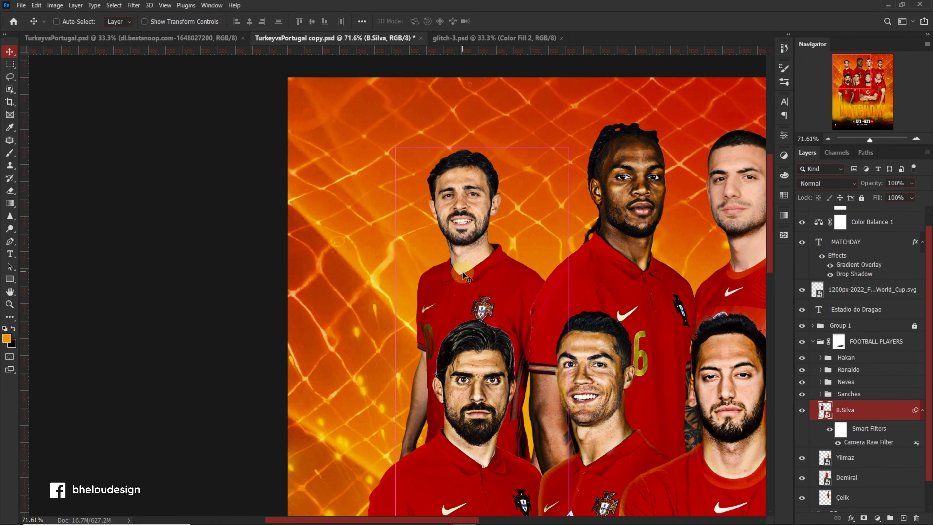
key("ctrl+j")
left_click(134, 5)
left_click(267, 217)
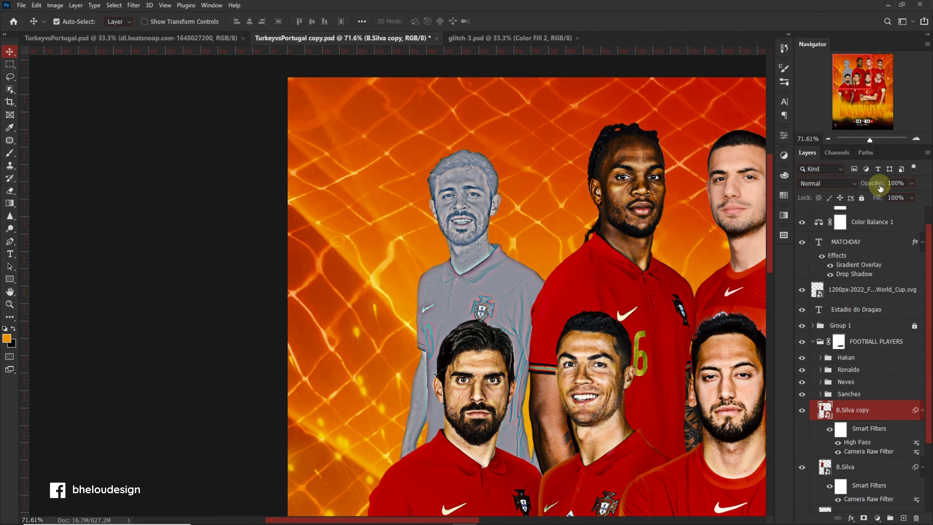
left_click(827, 183)
left_click(831, 316)
key("8")
scroll(469, 257, "down", 2)
Step: Expand the Sanches group and select Layer 15
scroll(469, 258, "down", 1)
scroll(562, 348, "down", 2)
scroll(563, 348, "up", 3)
left_click(475, 224)
left_click(841, 406)
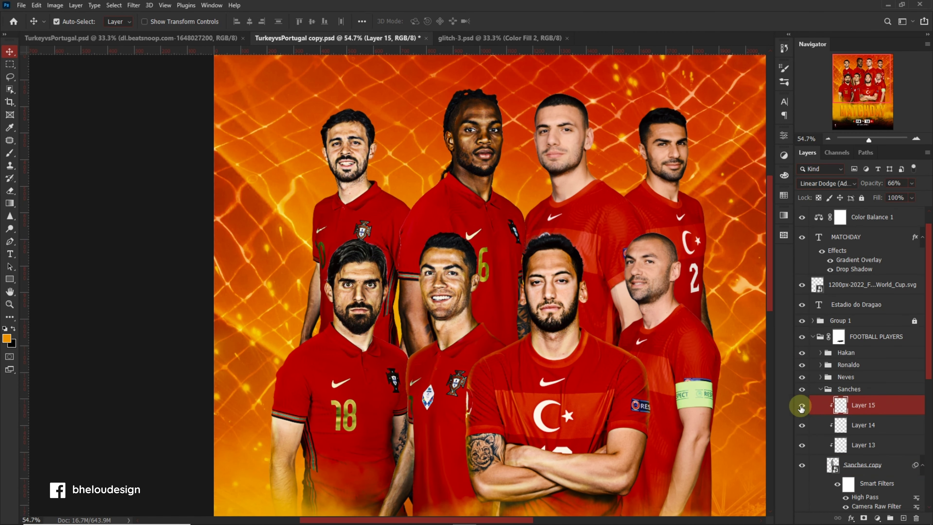
Step: Add Layer 16 above Layer 15 and set the brush flow to 100%
left_click(903, 514)
key("b")
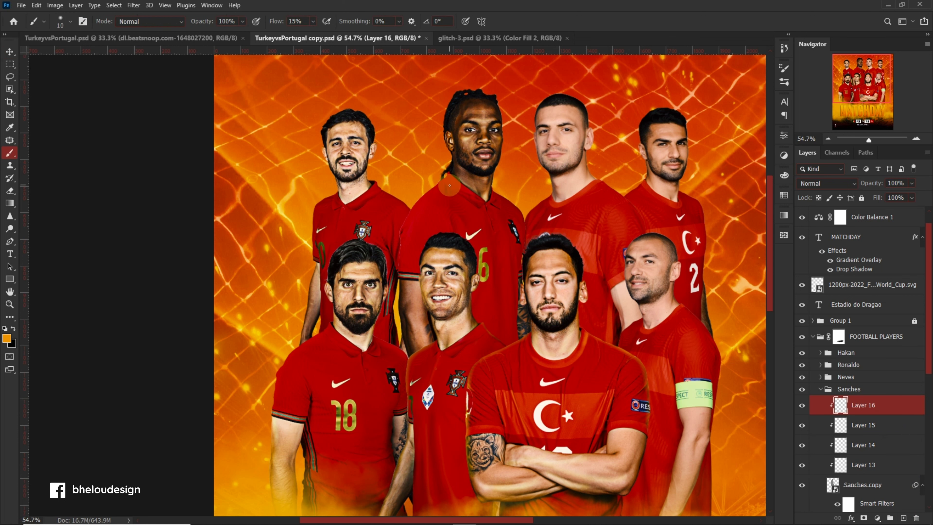
scroll(397, 230, "up", 1)
left_click_drag(313, 21, 347, 32)
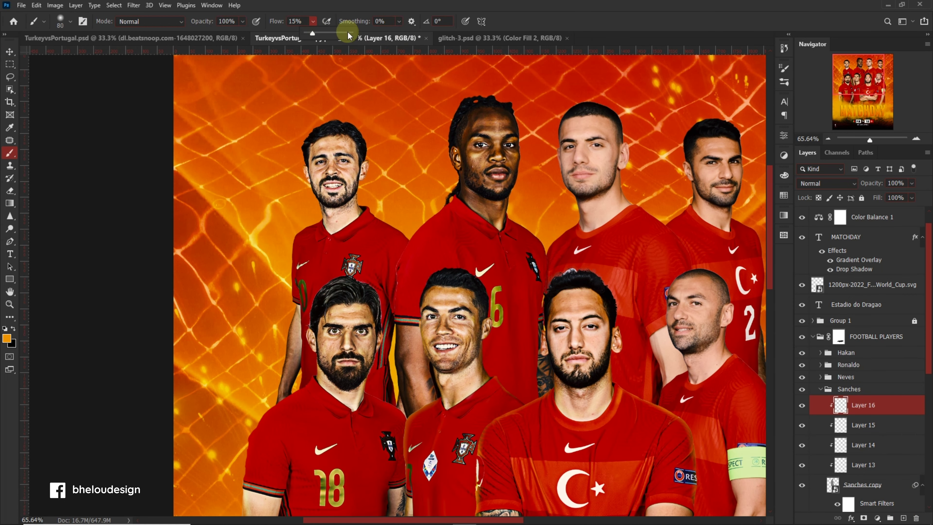
Step: Paint an orange dab beside the braided-hair player's neck
left_click_drag(511, 213, 523, 217)
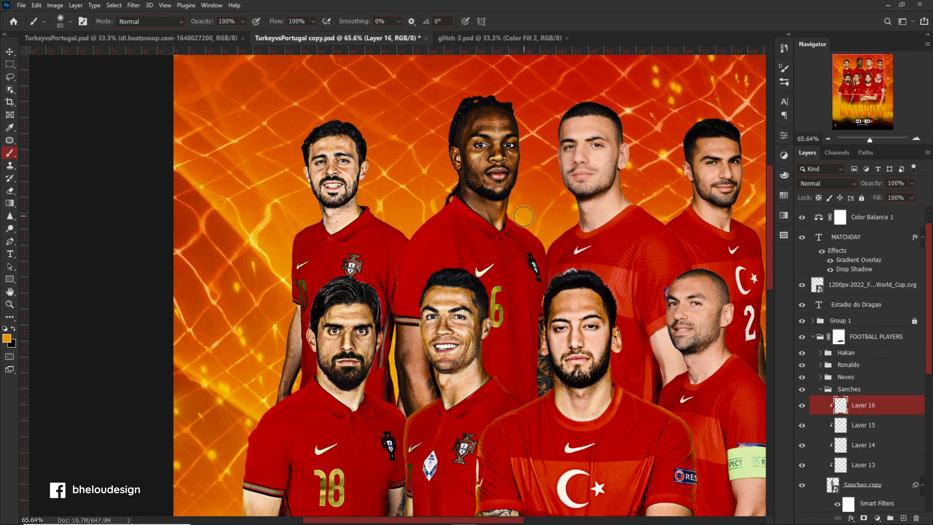
scroll(435, 200, "up", 3)
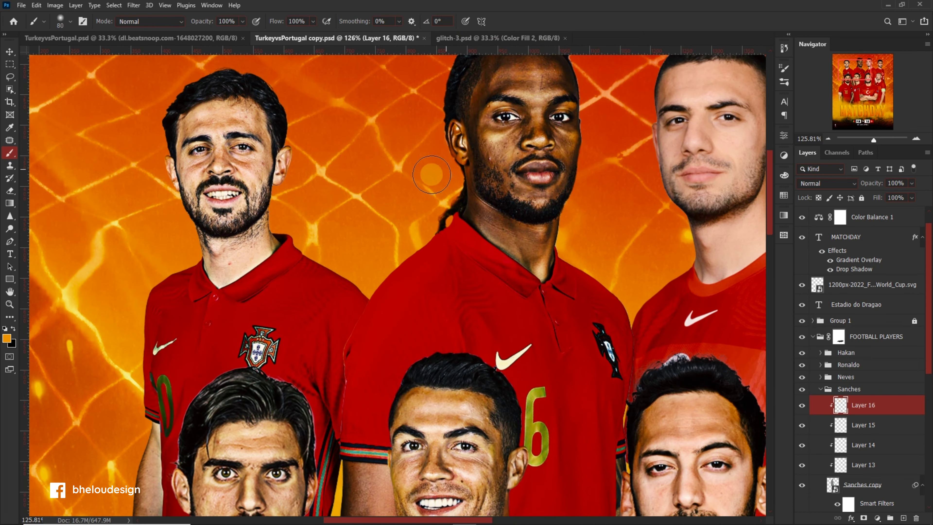
scroll(436, 209, "up", 1)
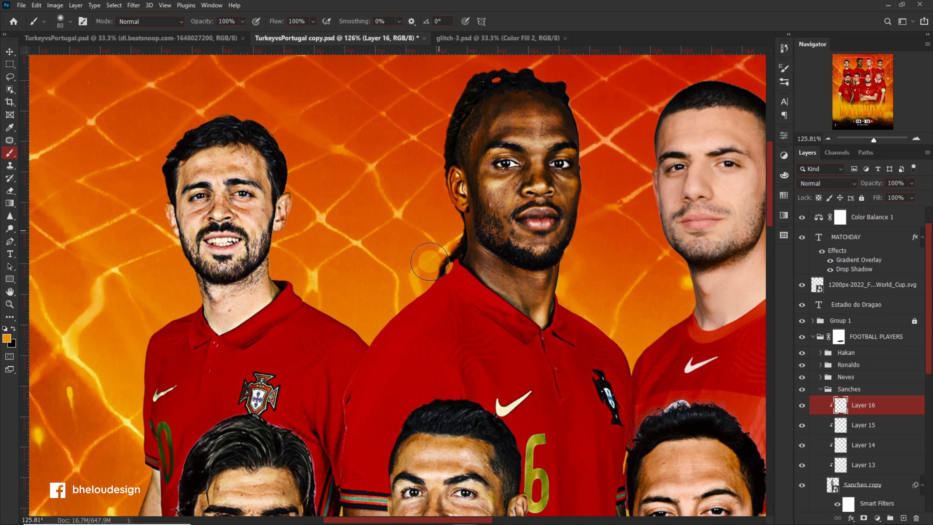
scroll(441, 272, "down", 4)
scroll(537, 244, "up", 1)
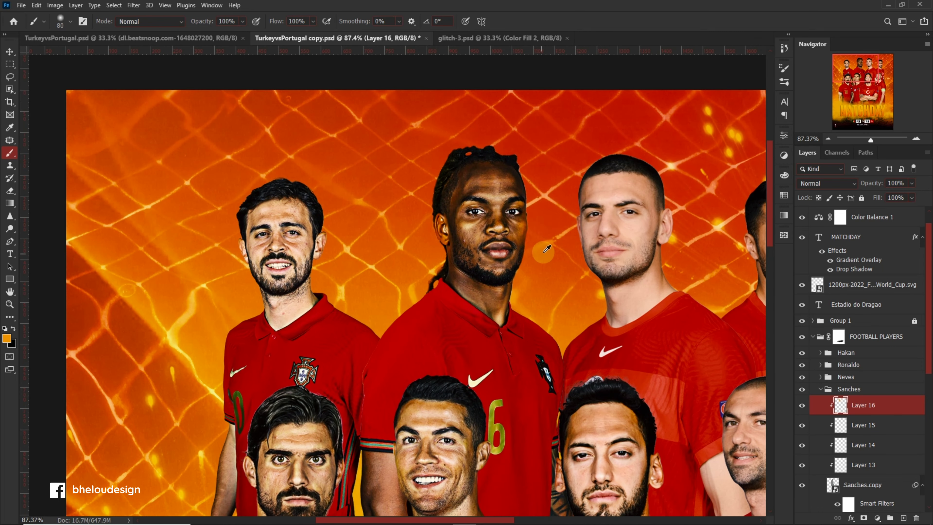
Step: Select the B.Silva copy layer, collapse the Sanches group, and add a new empty layer above it
scroll(586, 273, "down", 1)
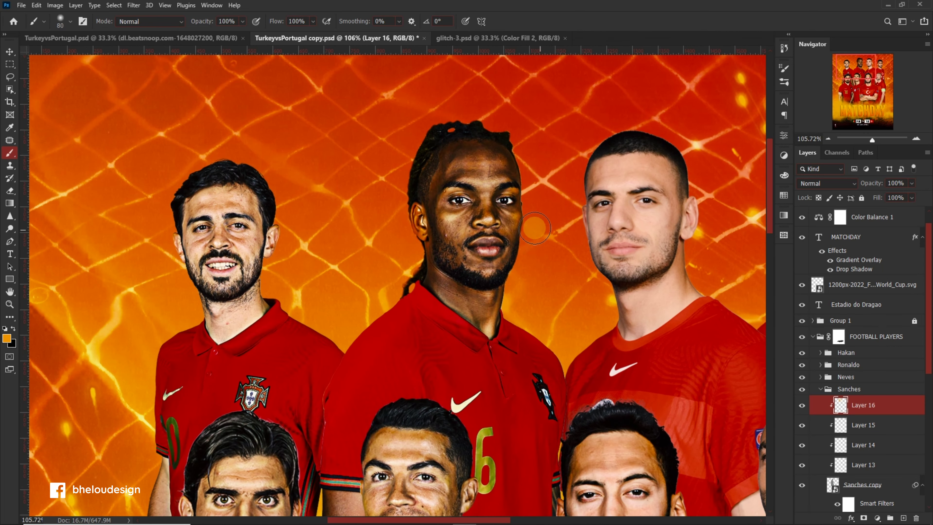
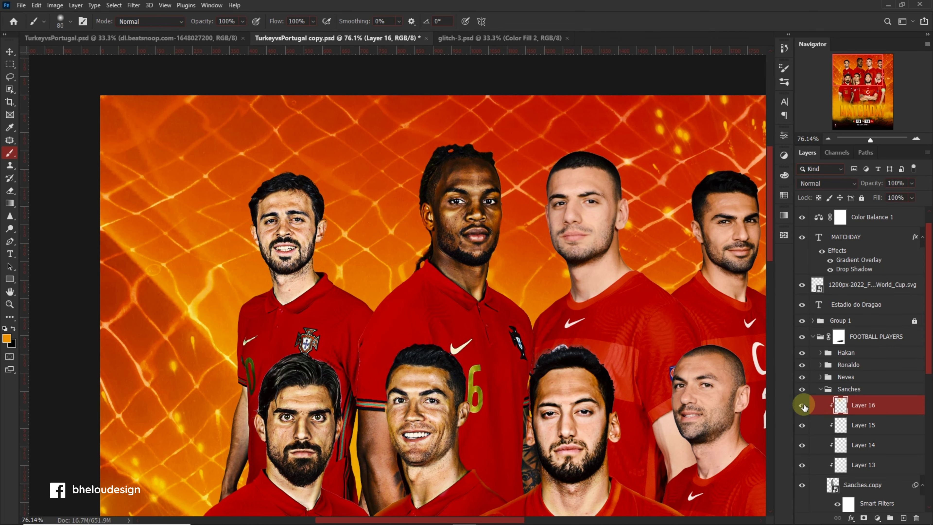
scroll(562, 260, "down", 1)
Step: Select the B.Silva copy layer, collapse the Sanches group, and add a new empty layer above it
scroll(456, 249, "up", 1)
key("v")
left_click(413, 268)
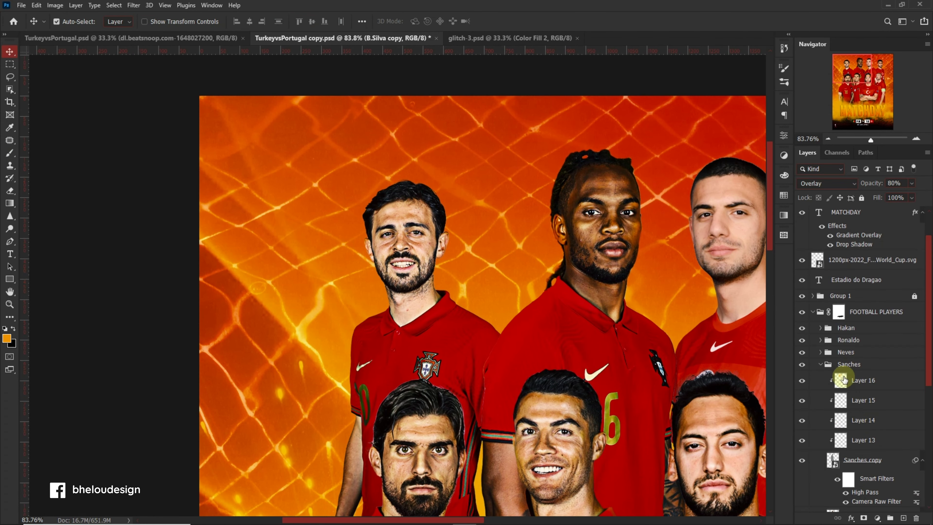
left_click(820, 363)
left_click(902, 519)
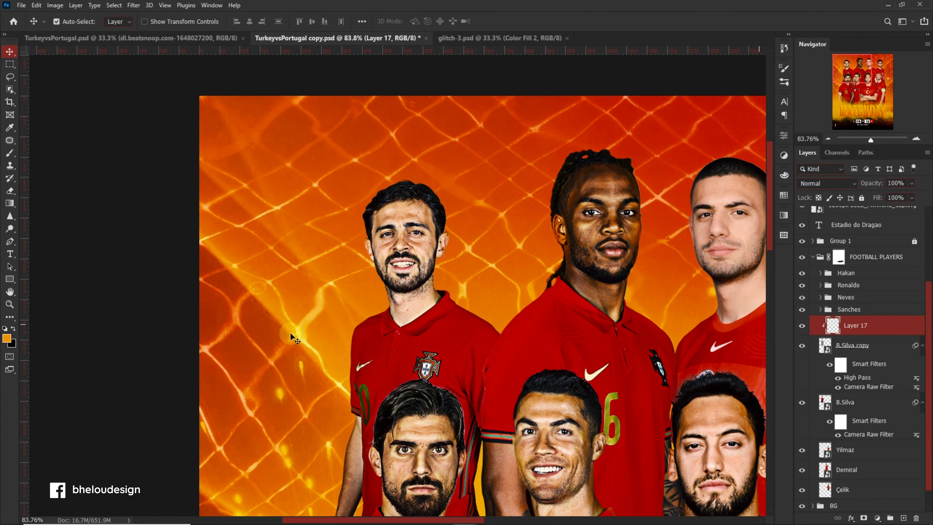
Step: Set Layer 17 to Linear Dodge (Add) with a white brush, then start an adjustment on B.Silva copy
scroll(367, 289, "up", 3)
key("x")
key("b")
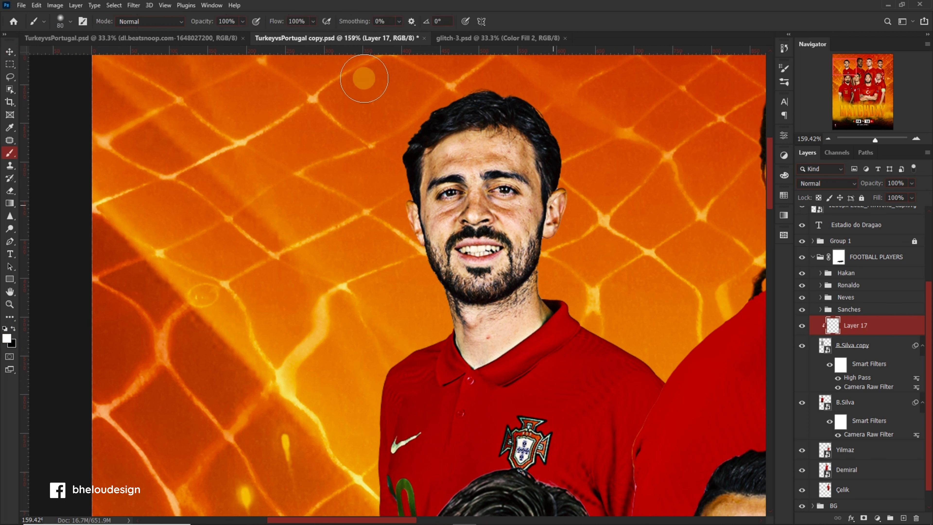
left_click(826, 183)
left_click(823, 280)
type("88")
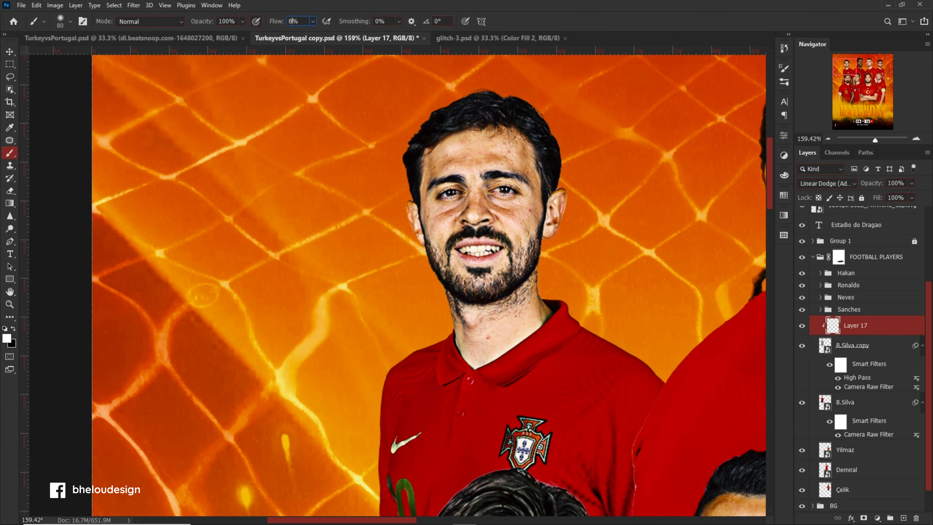
left_click(874, 345)
left_click(877, 518)
Step: Add an Exposure adjustment to B.Silva copy, lowered to -0.89
left_click(879, 371)
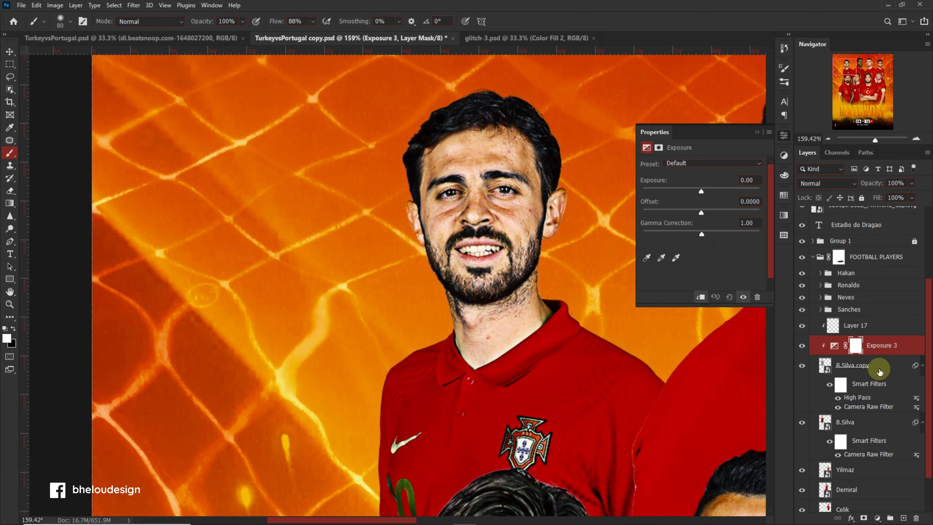
mouse_move(701, 191)
left_mouse_down()
mouse_move(686, 191)
mouse_move(697, 192)
left_mouse_up()
scroll(448, 285, "down", 3)
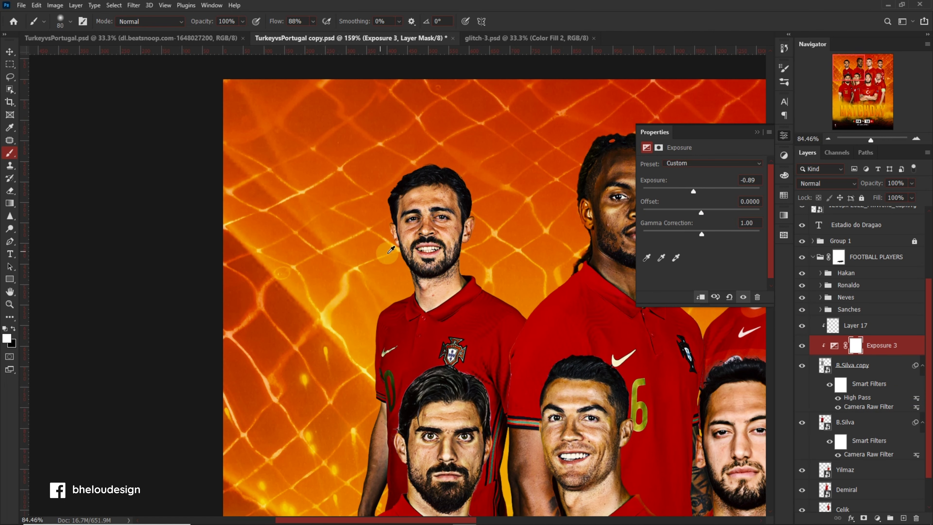
scroll(449, 285, "down", 3)
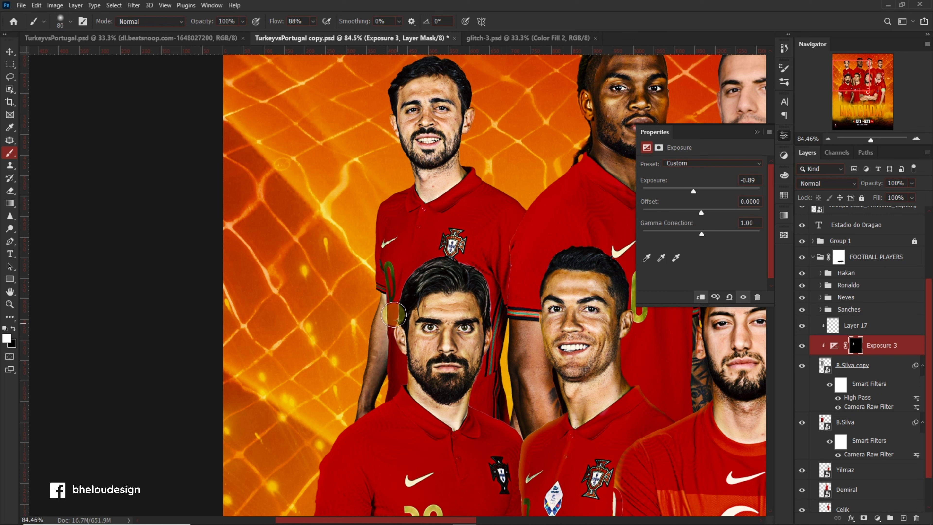
left_click_drag(399, 360, 398, 326)
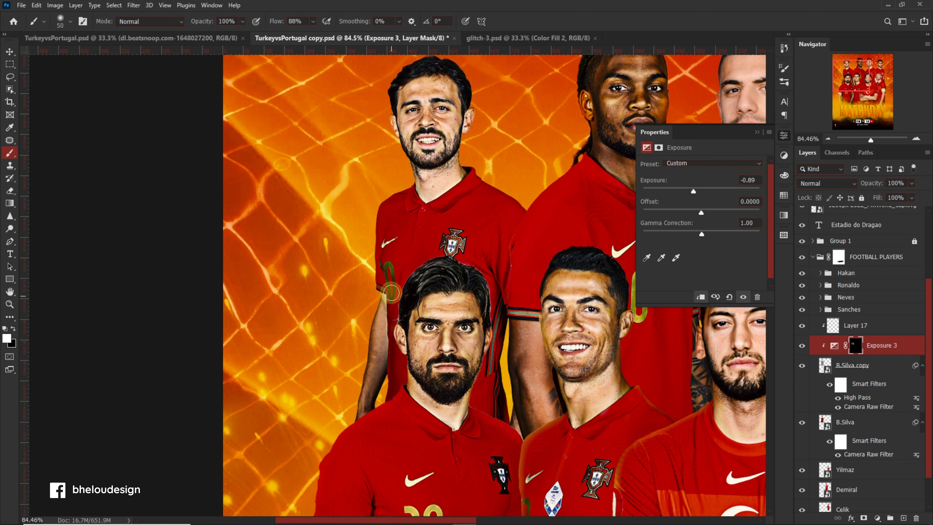
scroll(474, 286, "up", 1)
scroll(489, 281, "up", 4)
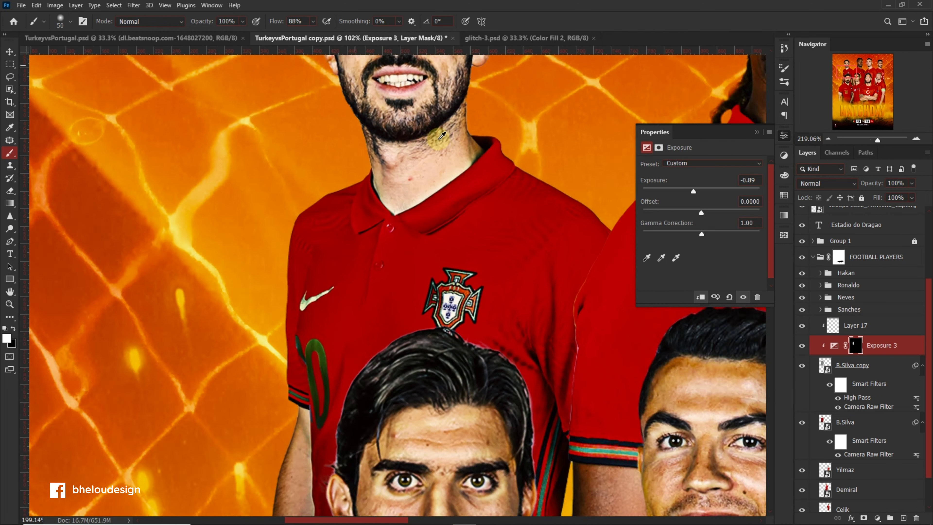
key("bracketleft")
key("bracketleft")
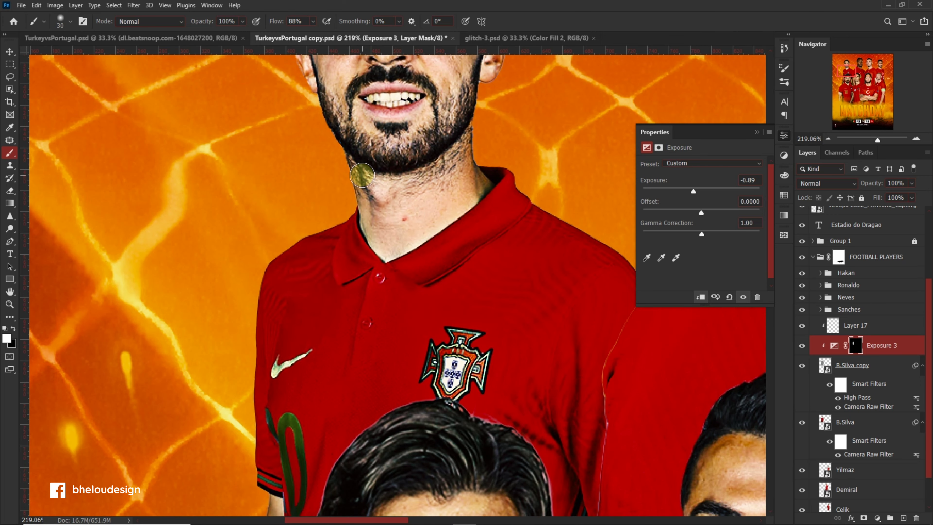
scroll(375, 206, "down", 4)
scroll(381, 229, "up", 3)
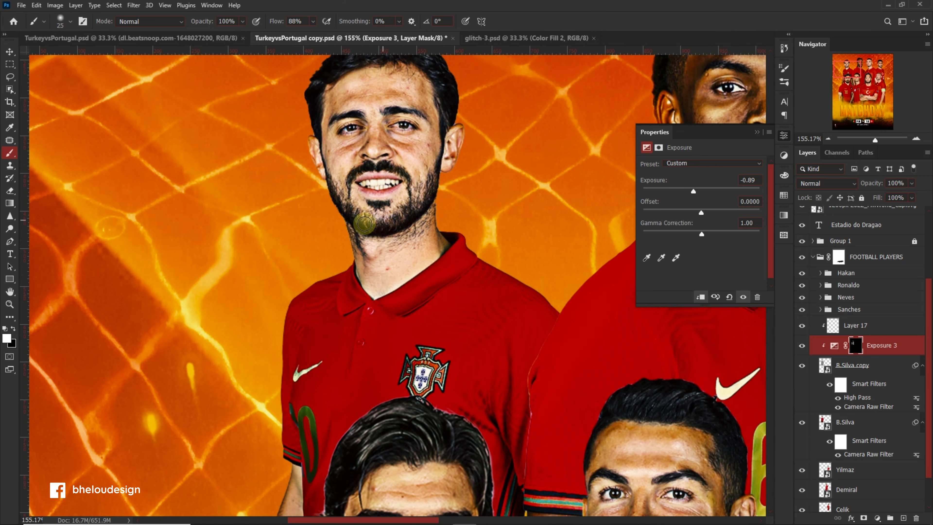
scroll(444, 193, "up", 1)
Step: On Layer 17, paint white glow highlights on B.Silva's nose, lips, chin and face
left_click(873, 326)
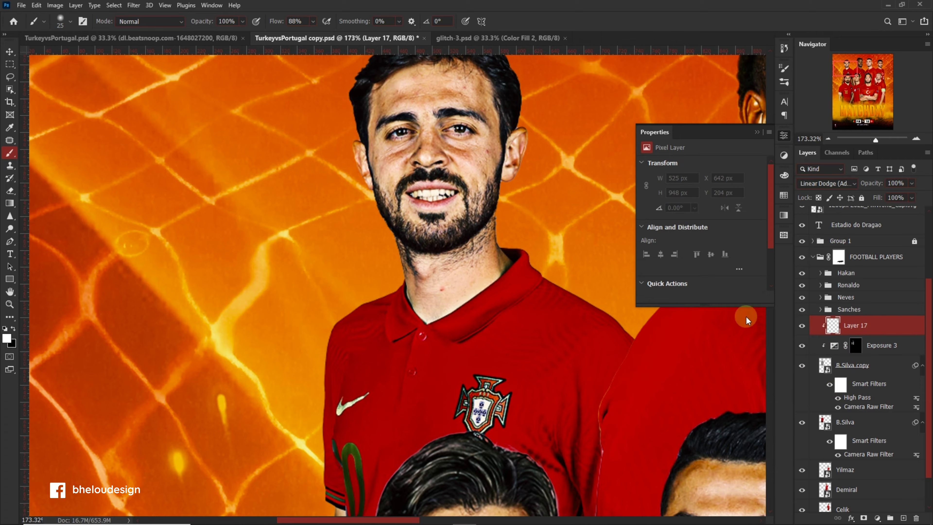
scroll(357, 125, "up", 2)
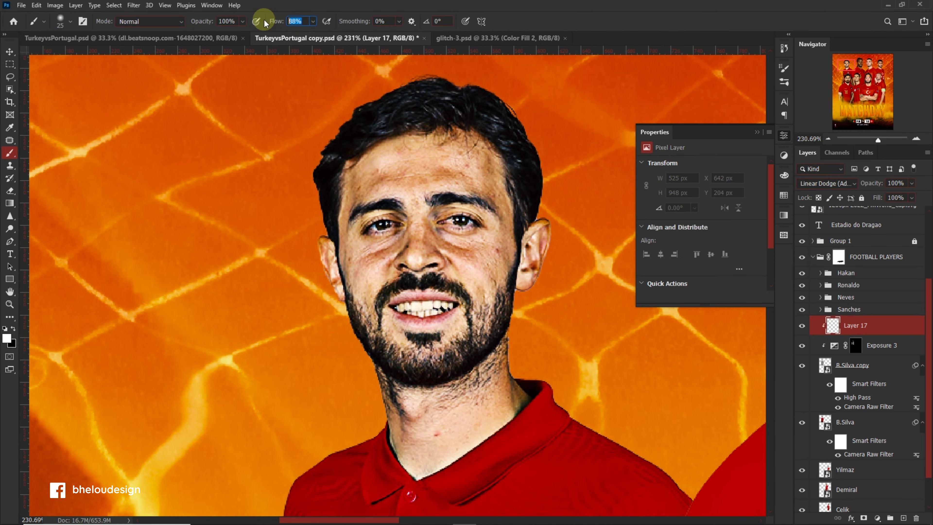
scroll(451, 271, "up", 1)
left_click_drag(416, 198, 414, 260)
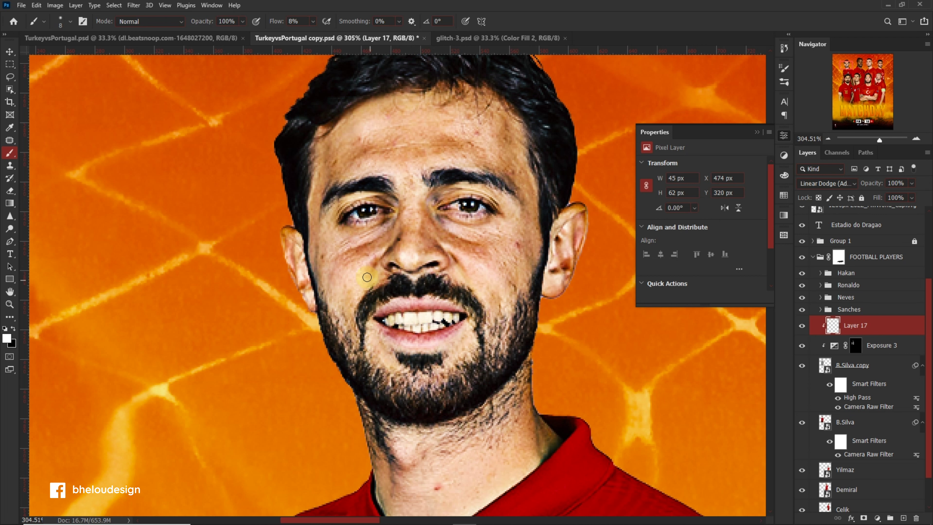
left_click_drag(470, 334, 435, 353)
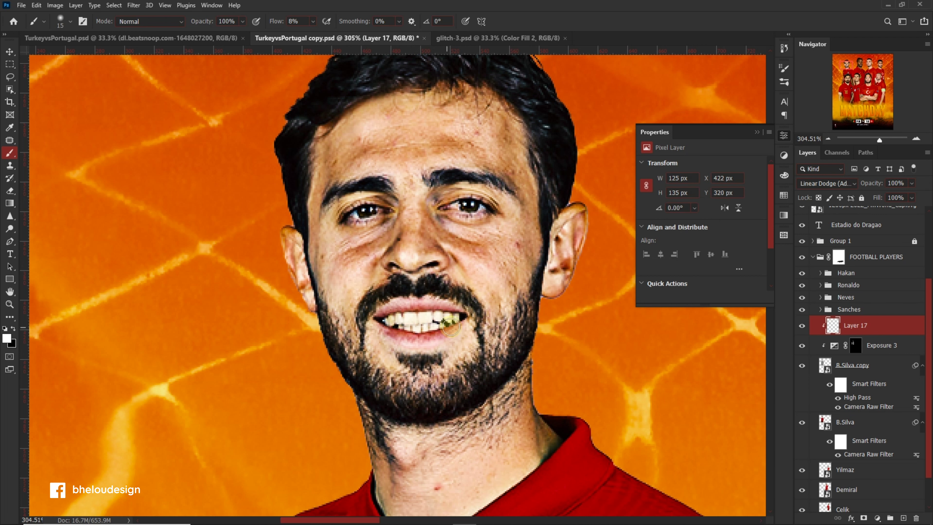
scroll(516, 253, "up", 2)
mouse_move(474, 272)
left_mouse_down()
mouse_move(513, 252)
mouse_move(495, 217)
left_mouse_up()
scroll(495, 217, "up", 1)
mouse_move(404, 167)
left_mouse_down()
mouse_move(333, 187)
mouse_move(483, 152)
left_mouse_up()
scroll(496, 224, "up", 2)
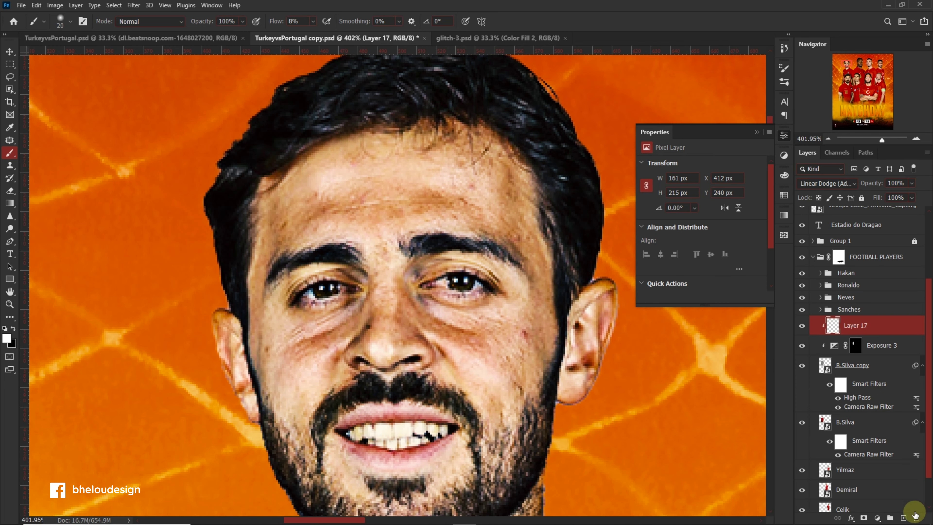
Step: Add a new Layer 18 set to Multiply blending
left_click(904, 516)
left_click(827, 183)
left_click(815, 229)
left_click(367, 224)
Step: With a size-15 black brush on Layer 18, shade around B.Silva's eyes
key("bracketleft")
left_click_drag(438, 255, 484, 227)
left_click(390, 262)
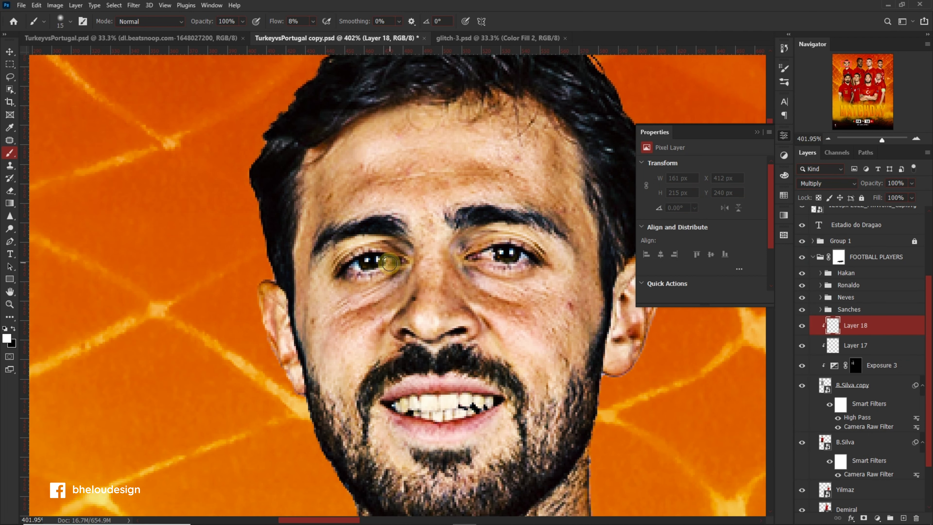
key("x")
left_click_drag(400, 269, 372, 282)
scroll(354, 284, "down", 2)
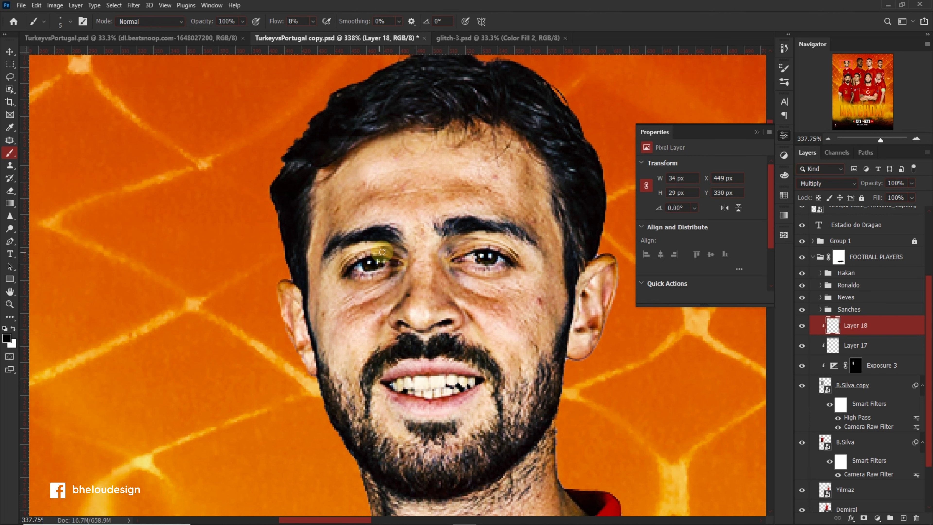
left_click_drag(505, 273, 468, 267)
scroll(474, 304, "down", 2)
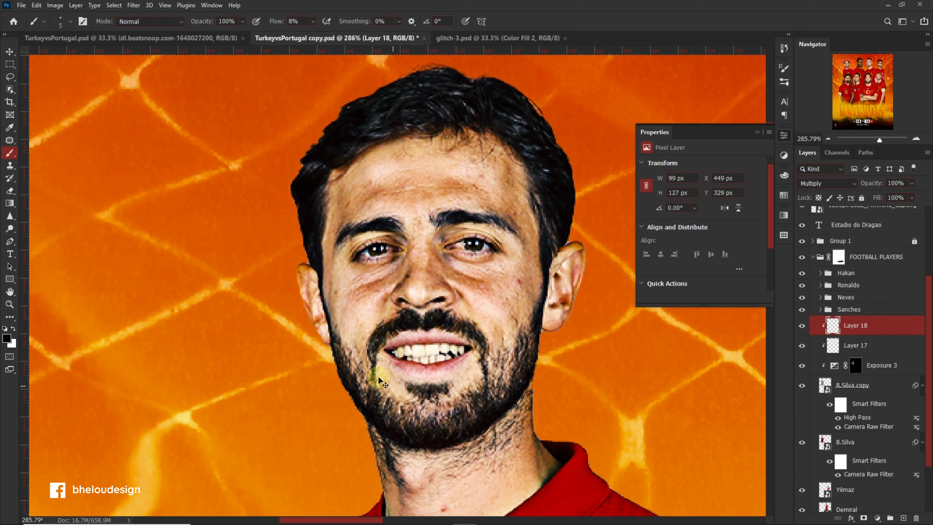
key("ctrl+z")
scroll(354, 316, "up", 1)
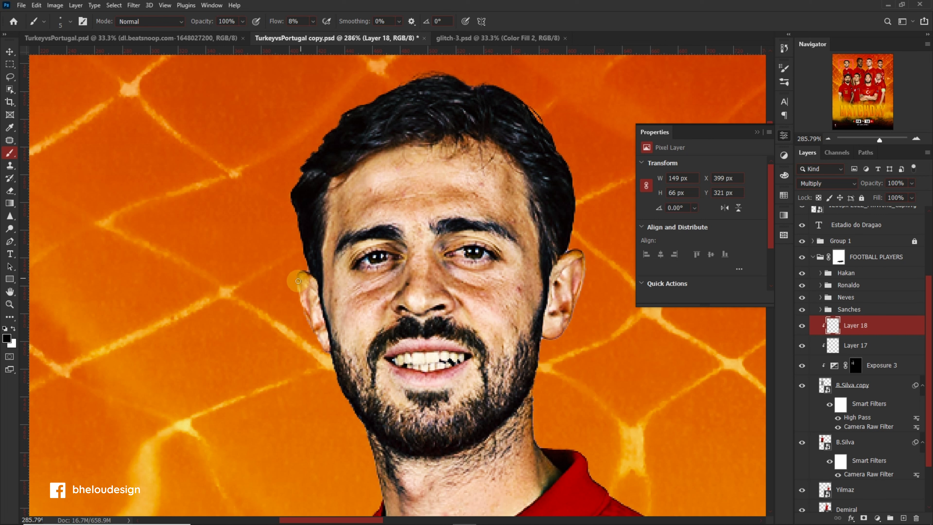
scroll(546, 335, "up", 1)
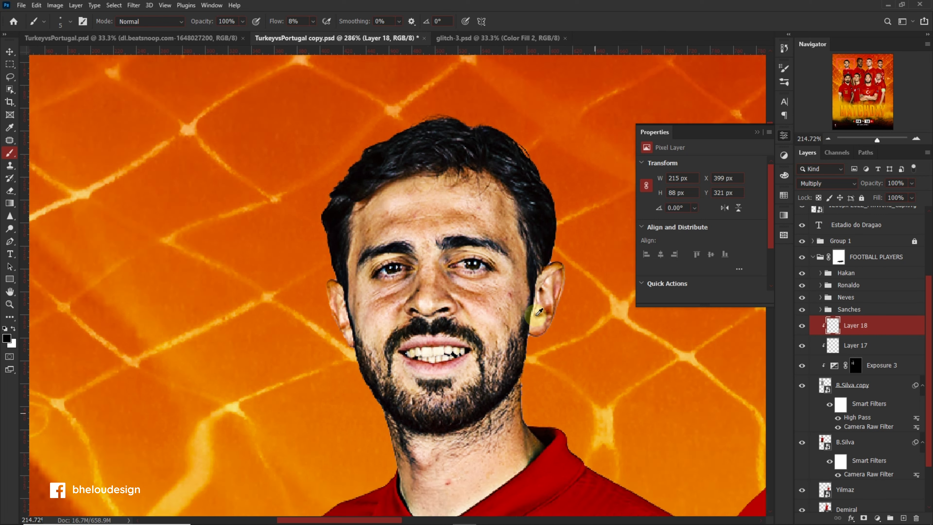
scroll(512, 293, "up", 2)
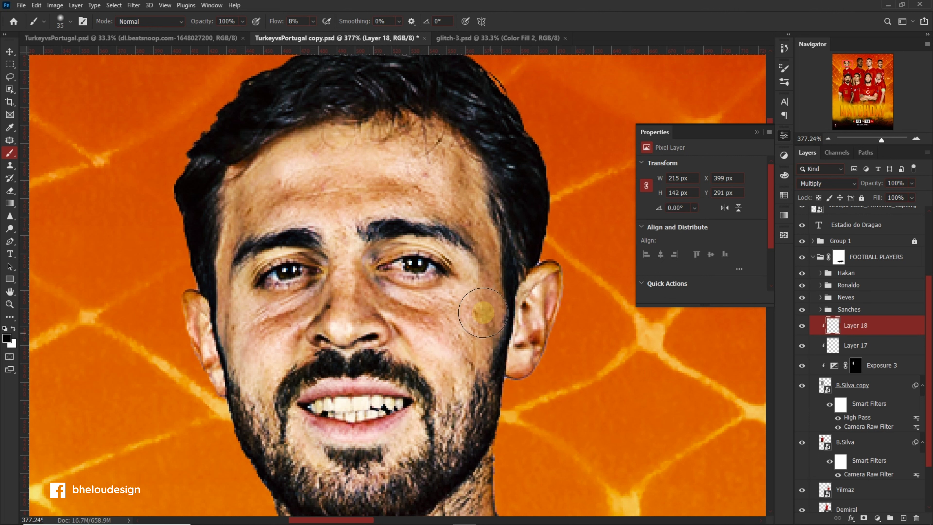
Step: Darken B.Silva's cheek, forehead and the arm edge beside Neves
left_click_drag(478, 253, 441, 134)
key("bracketleft")
key("bracketleft")
scroll(385, 223, "down", 1)
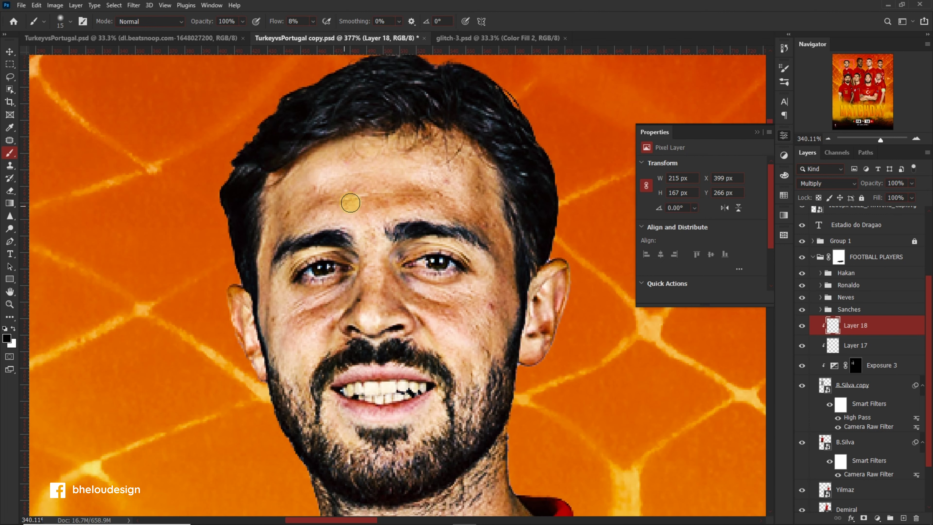
left_click_drag(469, 152, 404, 127)
scroll(485, 317, "down", 4)
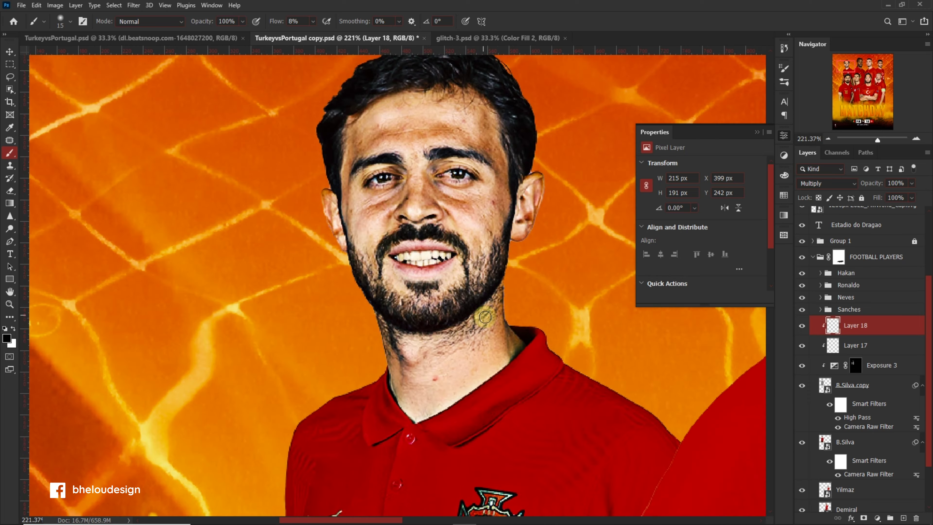
scroll(404, 353, "down", 10)
scroll(418, 372, "up", 4)
scroll(418, 373, "up", 4)
left_click_drag(406, 273, 389, 448)
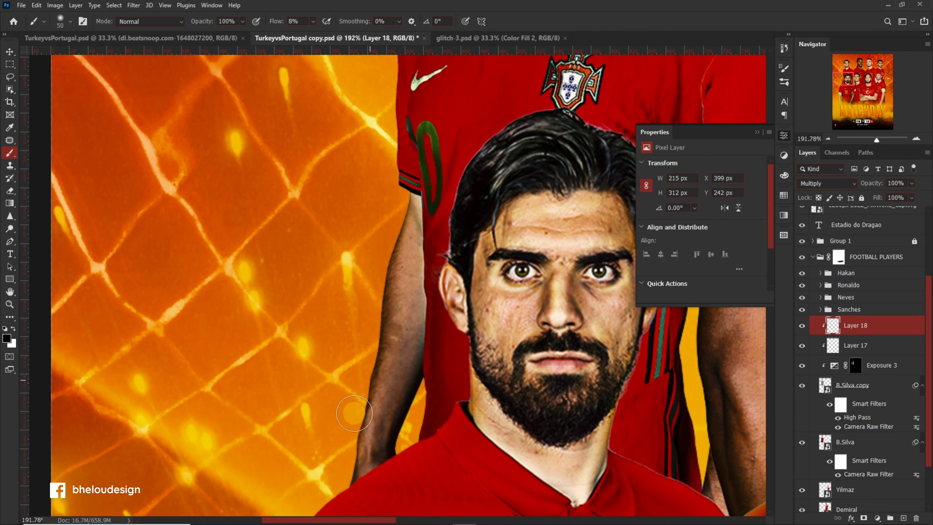
scroll(390, 448, "down", 6)
scroll(408, 325, "up", 4)
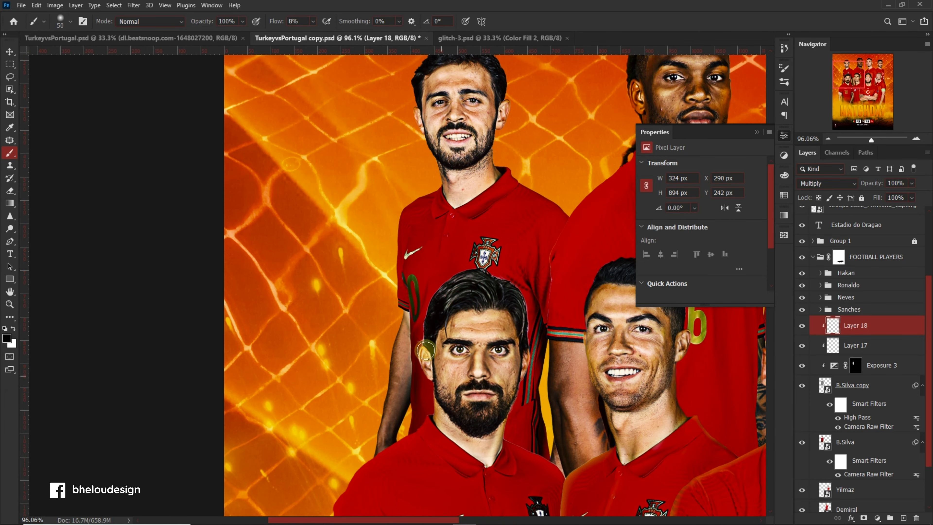
scroll(408, 325, "up", 2)
Step: Paint white glow highlights along B.Silva's arm on Layer 17 with a size-25 brush
key("alt+bracketleft")
scroll(404, 328, "up", 2)
key("x")
left_click_drag(403, 329, 373, 420)
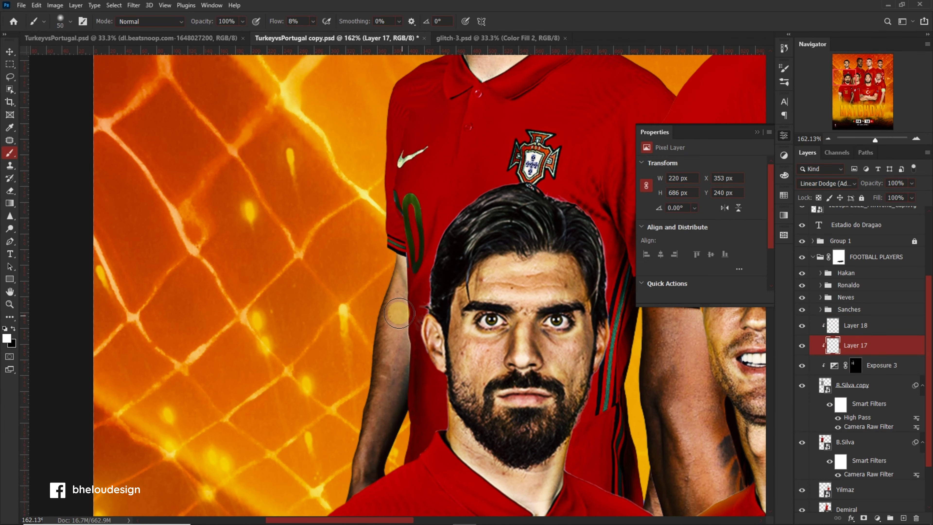
key("bracketleft")
key("bracketleft")
left_click_drag(396, 290, 353, 506)
scroll(404, 405, "down", 5)
scroll(445, 386, "up", 2)
scroll(448, 335, "up", 3)
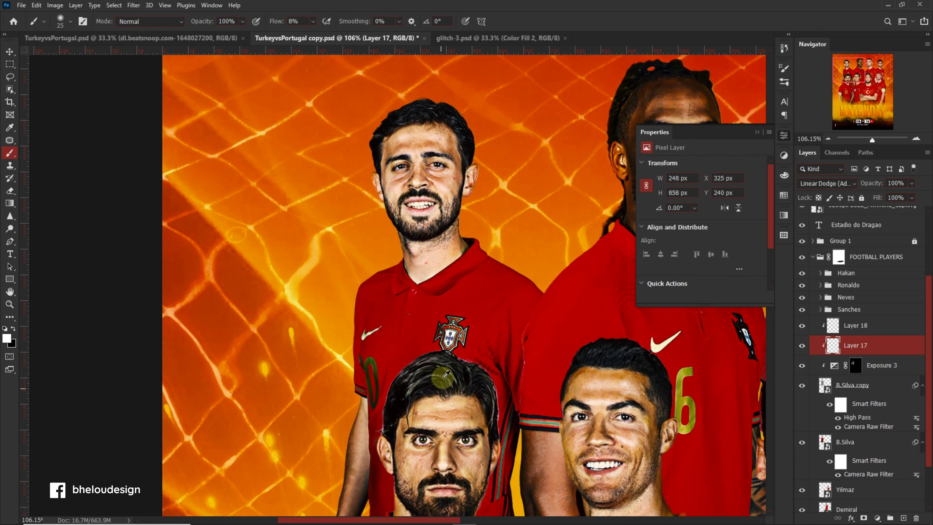
scroll(450, 331, "up", 2)
scroll(380, 262, "down", 3)
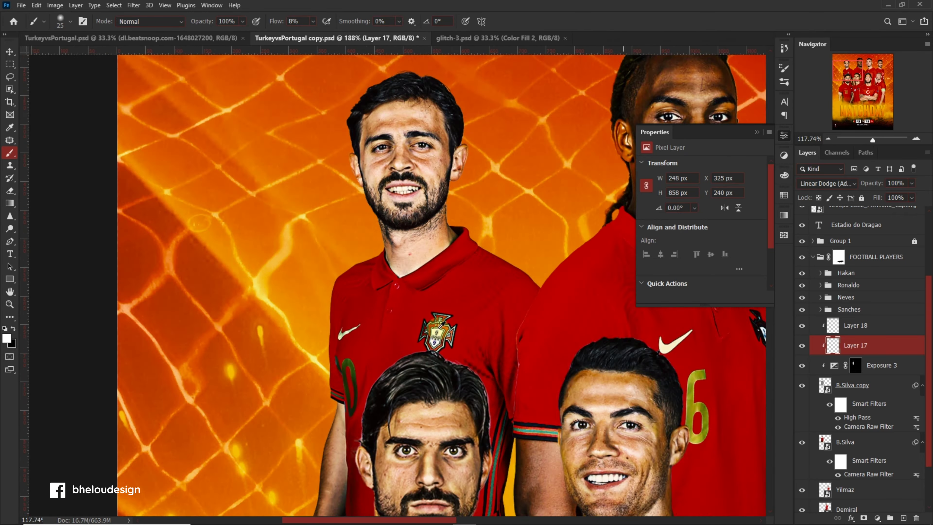
scroll(404, 312, "down", 2)
scroll(435, 363, "up", 1)
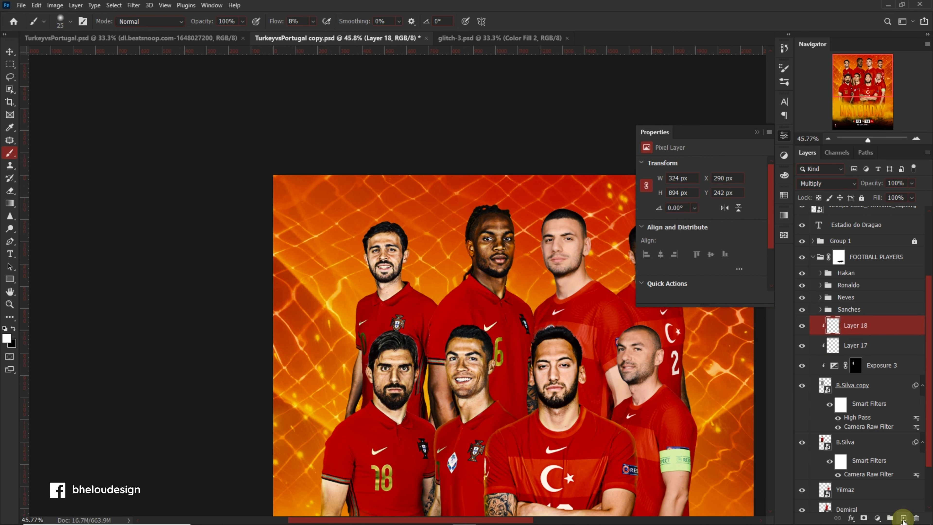
left_click(903, 517)
Step: Create a Linear Dodge (Add) layer with background-sampled orange and a 59% flow brush
left_click(6, 338)
left_click(751, 294)
left_click(718, 334)
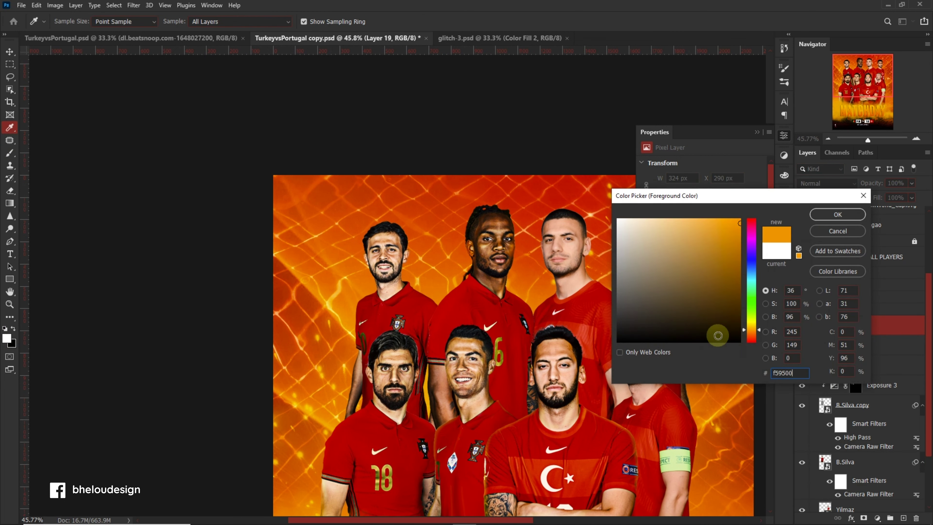
left_click(837, 214)
key("b")
scroll(373, 301, "up", 5)
left_click(826, 182)
left_click(832, 292)
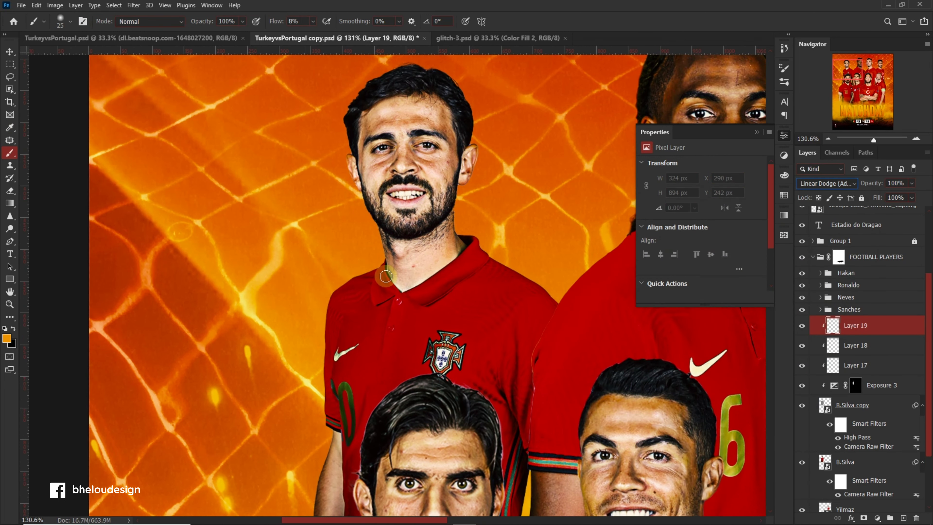
left_click_drag(312, 21, 333, 29)
scroll(331, 264, "up", 3)
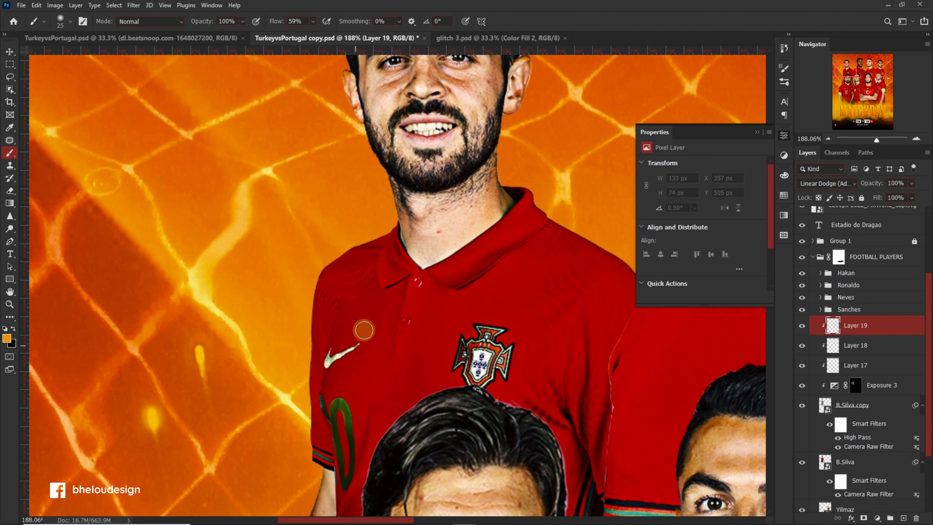
Step: Paint orange glow along the player's shoulder and arm, lowering flow to about 14%
left_click_drag(330, 264, 311, 303)
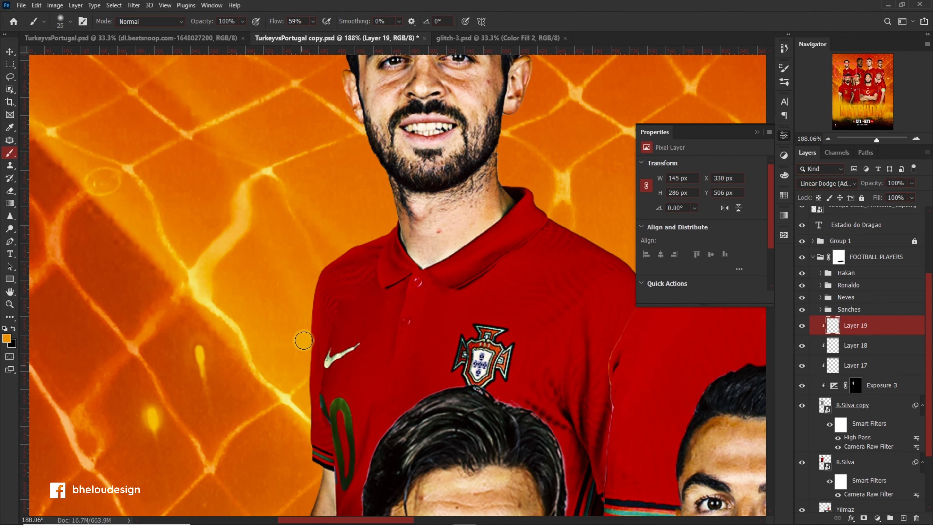
scroll(303, 340, "down", 1)
scroll(309, 345, "down", 2)
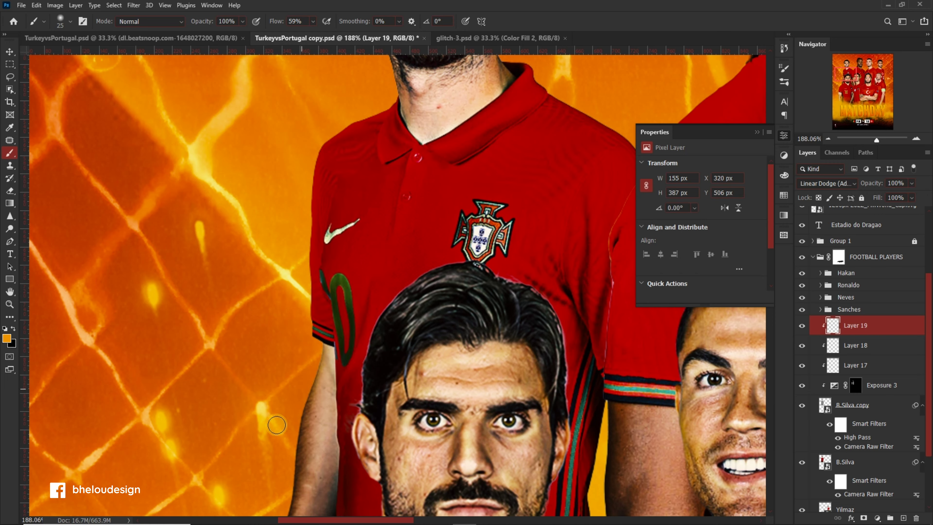
scroll(277, 425, "down", 2)
left_click_drag(306, 316, 281, 431)
left_click_drag(279, 366, 321, 325)
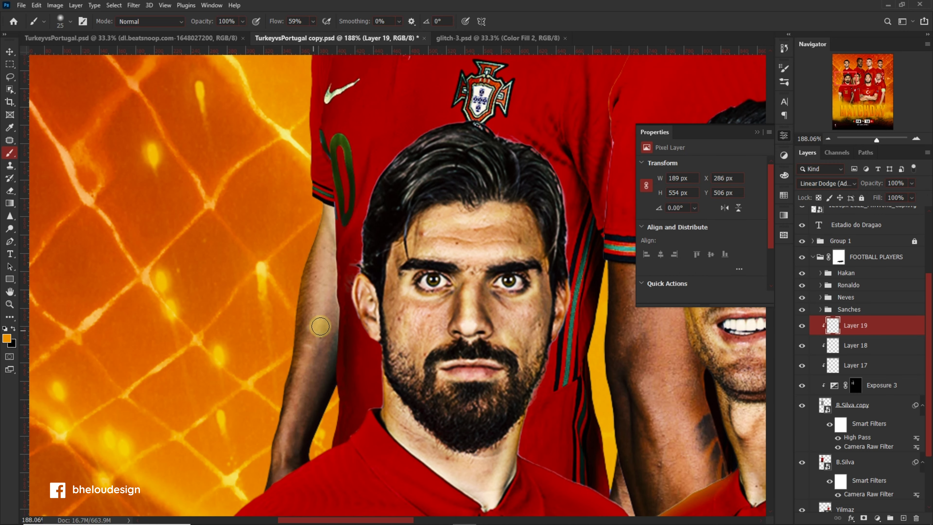
left_click(312, 21)
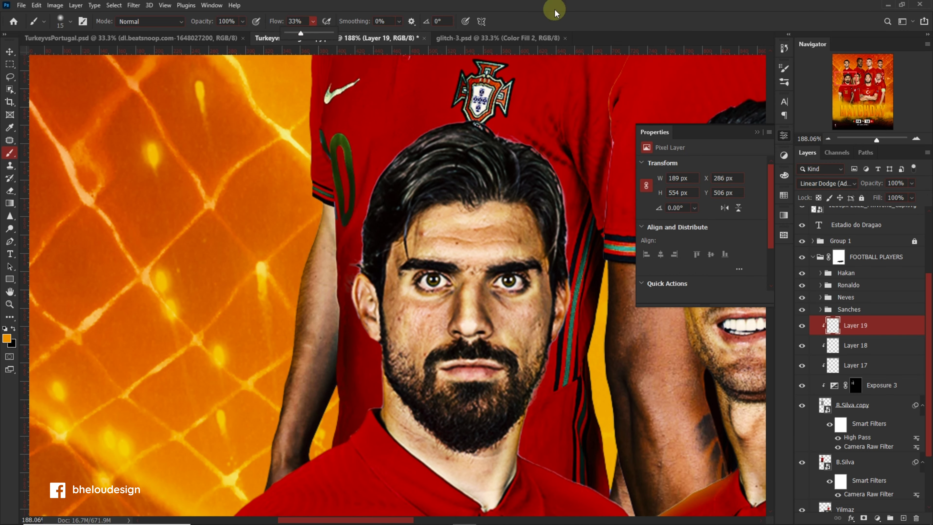
left_click_drag(312, 33, 303, 35)
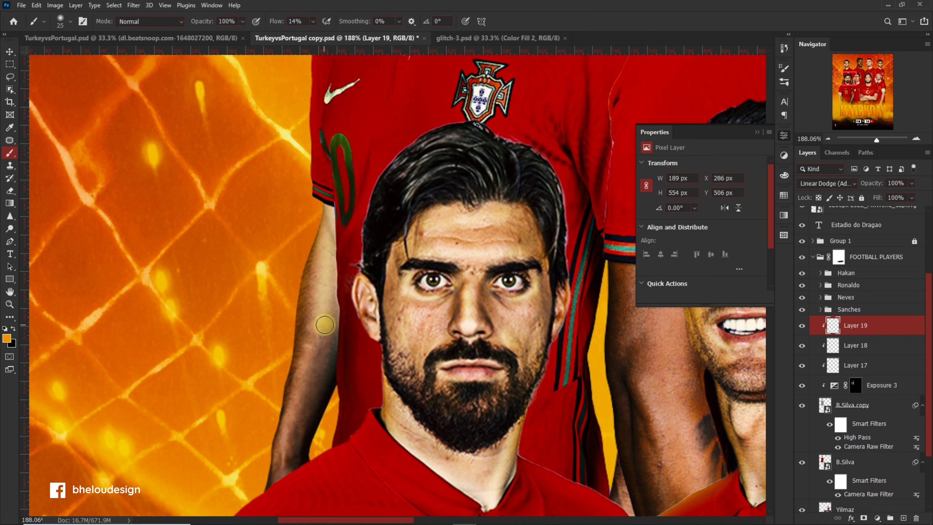
scroll(272, 422, "down", 5, "alt")
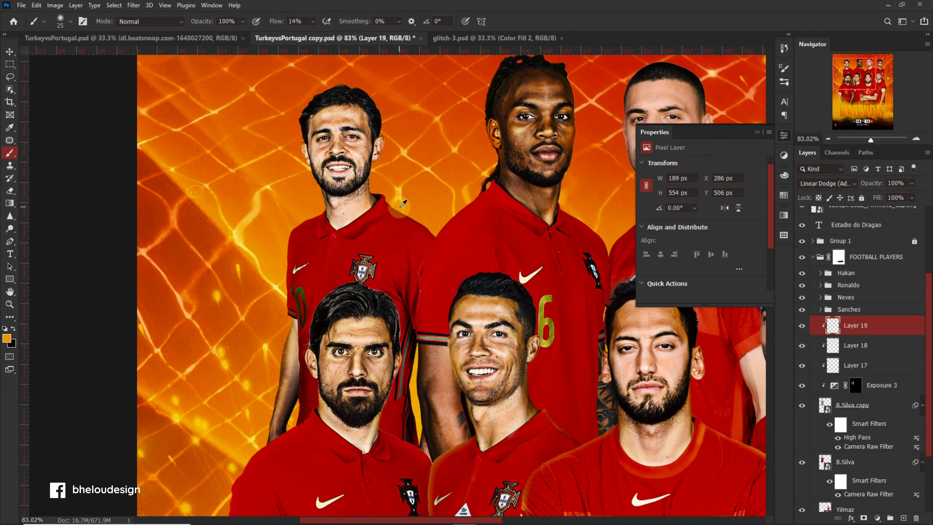
scroll(393, 221, "up", 3, "alt")
scroll(401, 197, "up", 2, "alt")
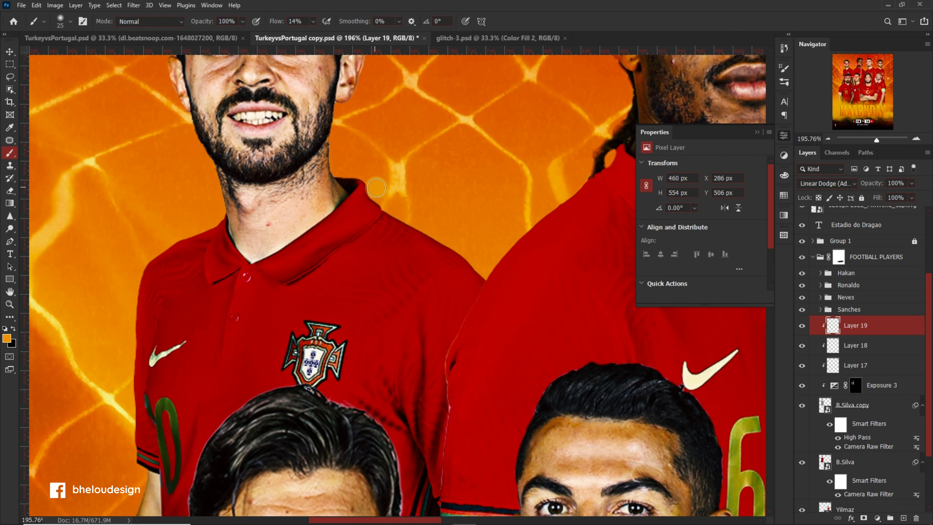
scroll(302, 230, "up", 3, "alt")
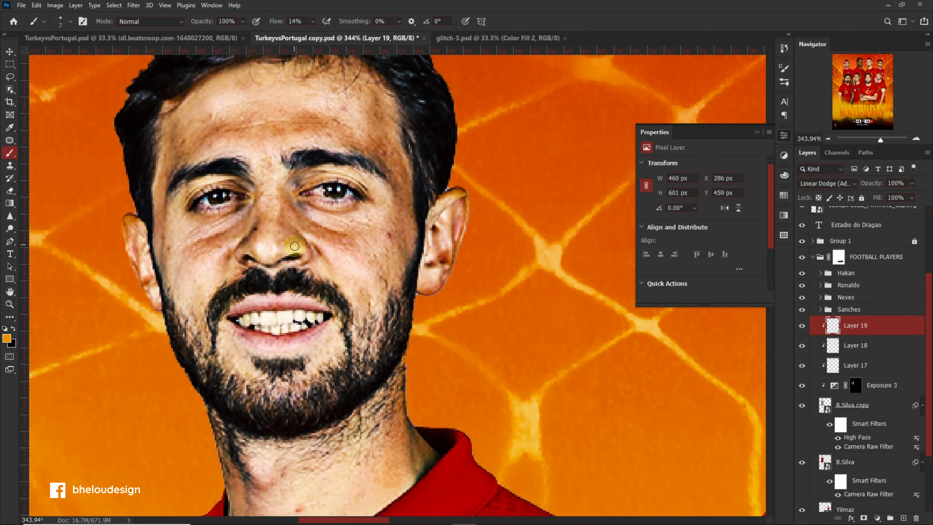
scroll(266, 242, "down", 5, "alt")
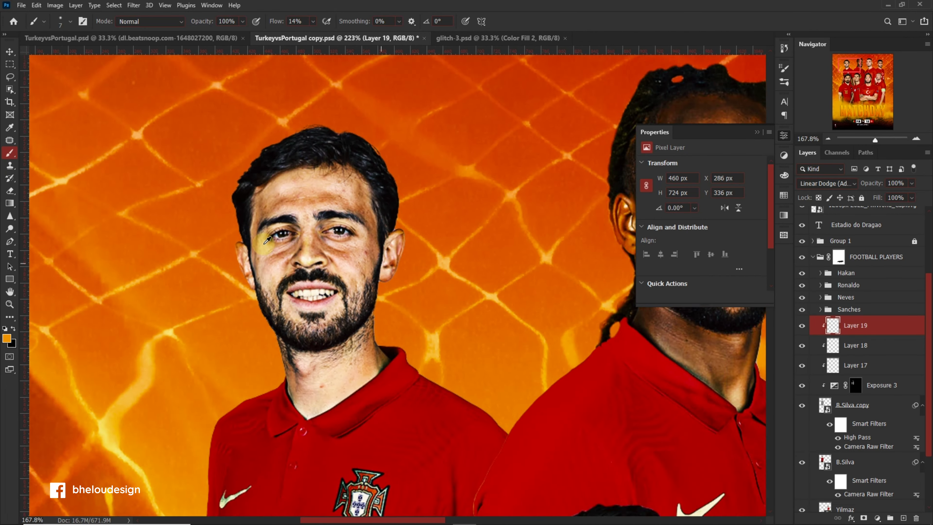
scroll(323, 280, "up", 5, "alt")
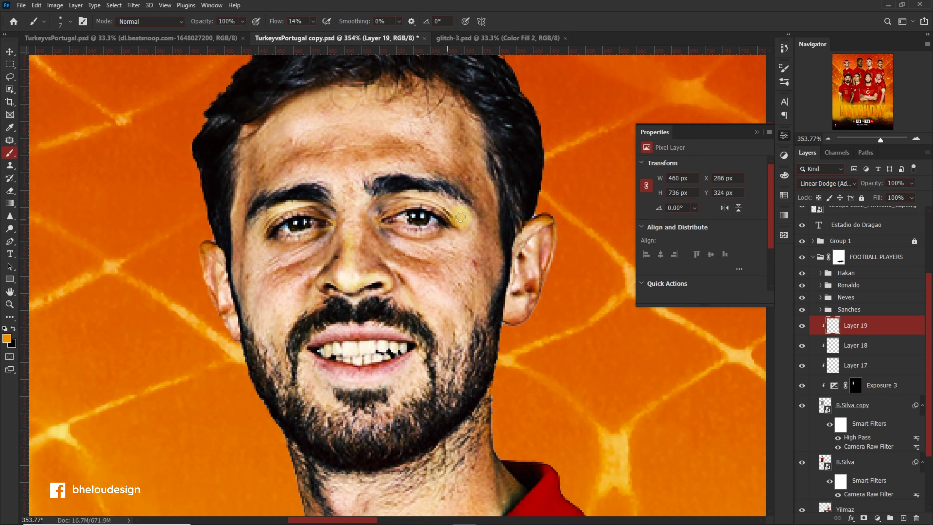
scroll(461, 223, "down", 3, "alt")
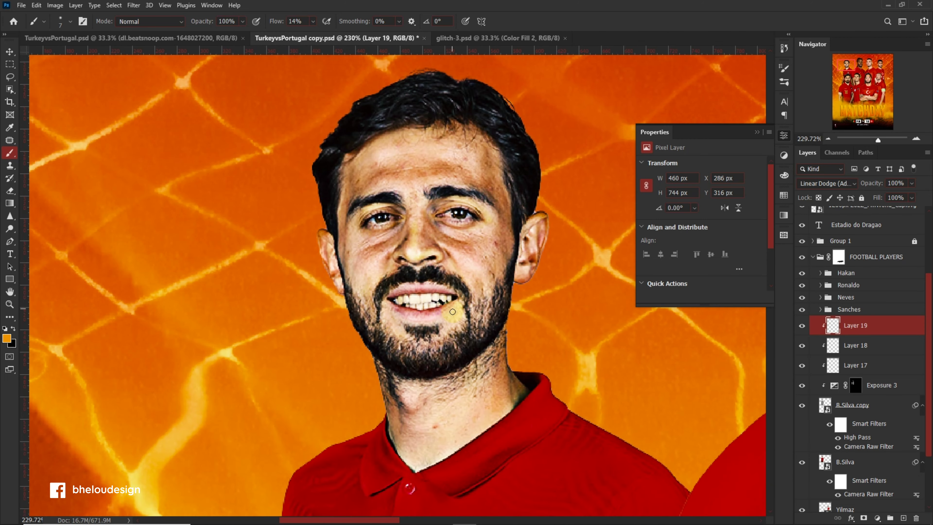
scroll(412, 297, "down", 2, "alt")
scroll(367, 274, "up", 3, "alt")
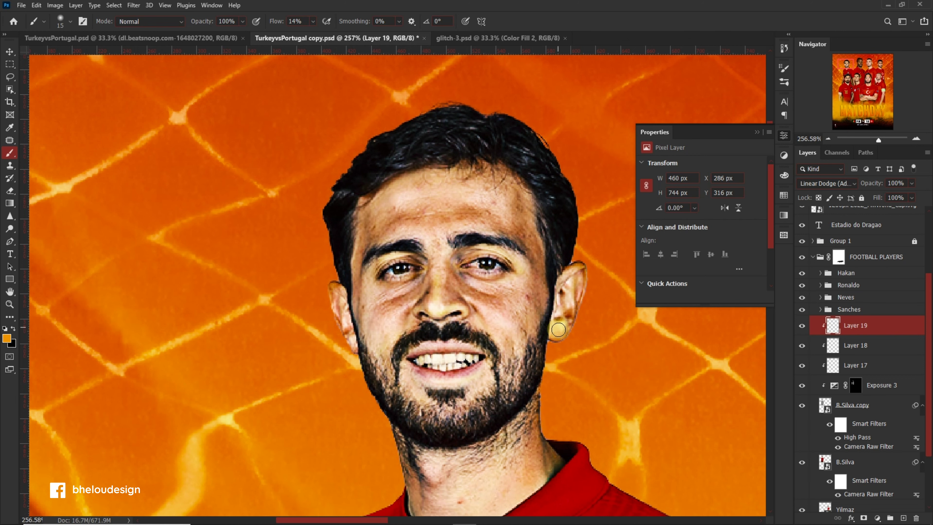
scroll(374, 346, "down", 5, "alt")
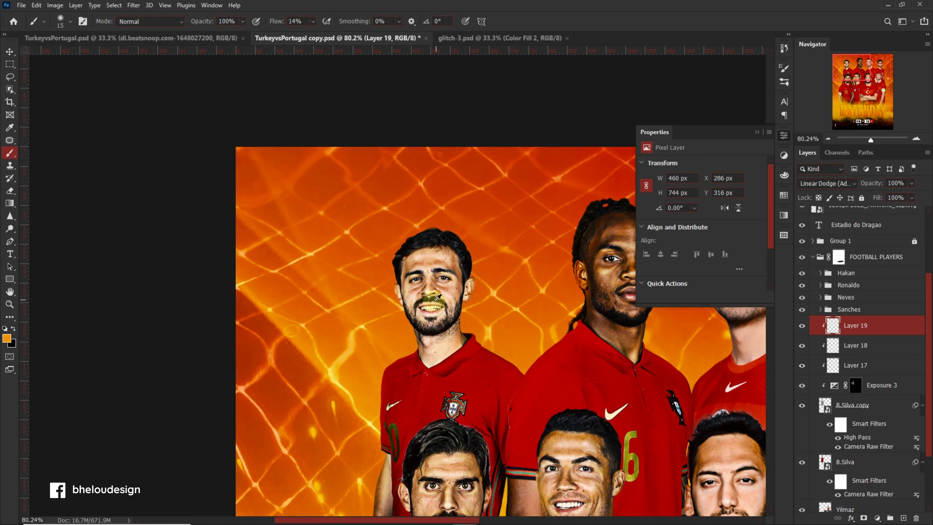
scroll(421, 316, "down", 2, "alt")
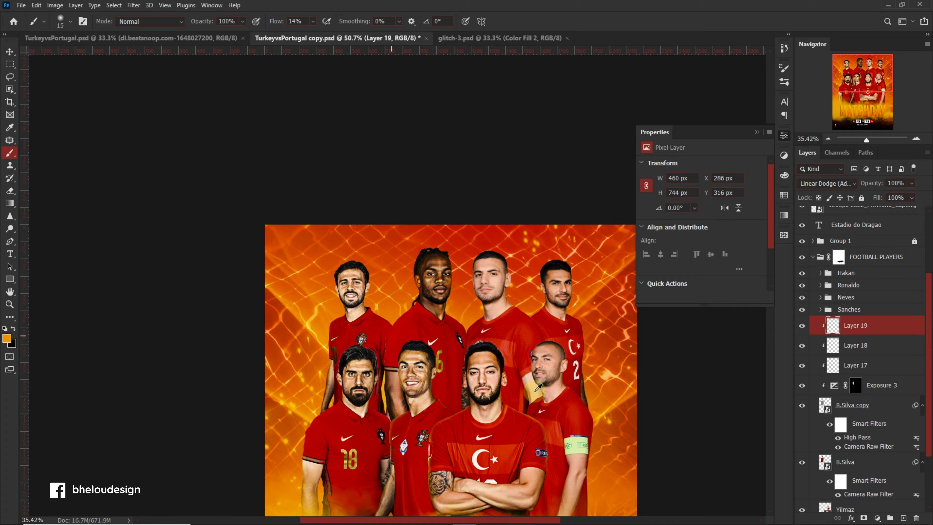
scroll(421, 316, "up", 2, "alt")
scroll(408, 352, "down", 1)
Step: Group B.Silva's retouching and base layers into a group named Silva
key("v")
scroll(404, 363, "down", 1, "alt")
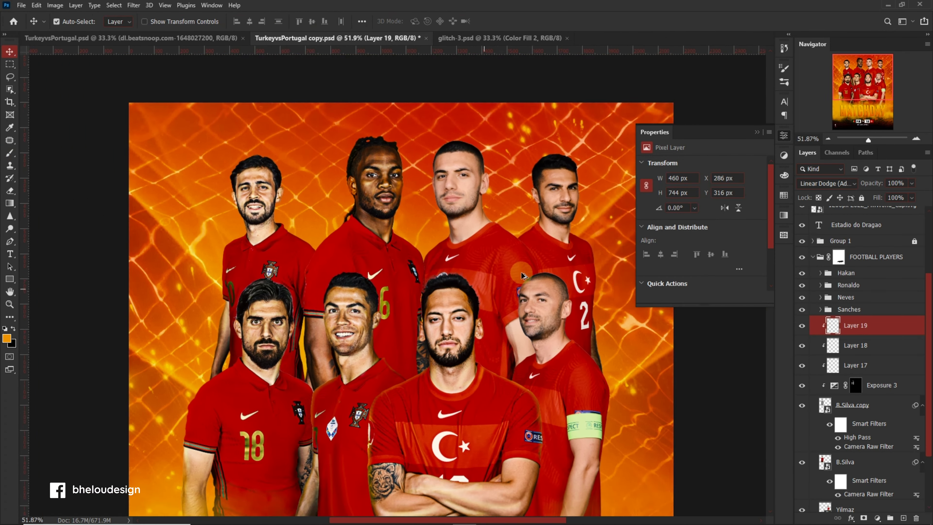
scroll(548, 334, "up", 2, "alt")
left_click(873, 405, "shift")
left_click(858, 463, "shift")
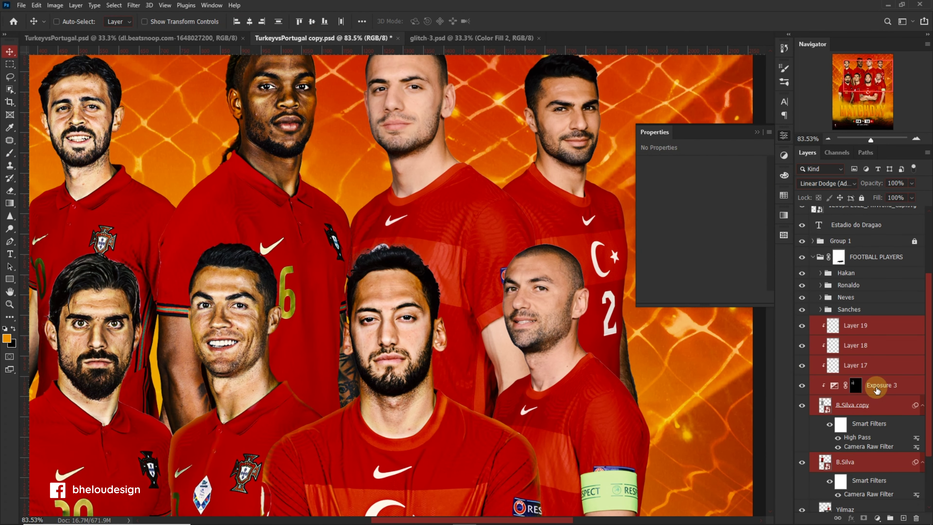
key("ctrl+g")
type("ilva")
key("Return")
Step: Select the Turkey captain Yilmaz's layer
scroll(507, 348, "down", 3, "alt")
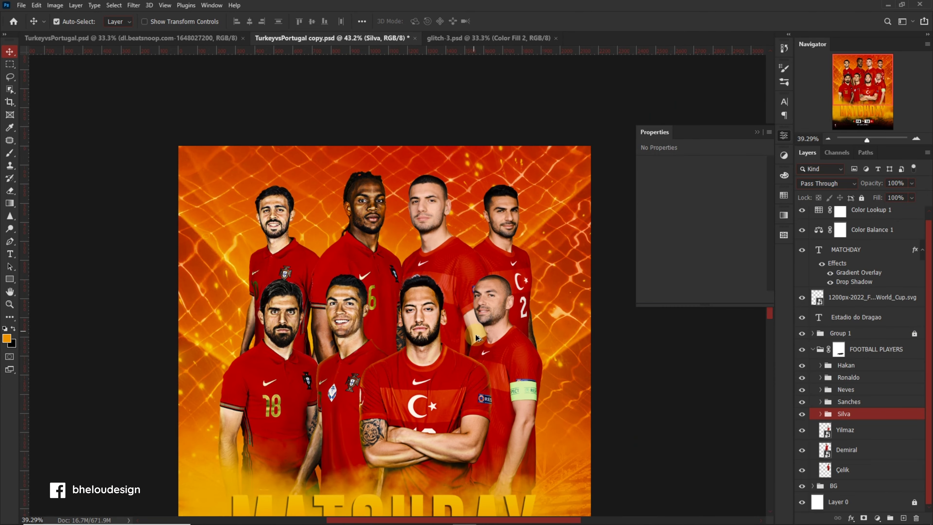
left_click(507, 348)
scroll(475, 391, "up", 3, "alt")
scroll(474, 391, "up", 3, "alt")
Step: Duplicate Yilmaz and apply Camera Raw: Clarity +29, Texture +13, Whites +12, Blacks -7, Vibrance -3
key("ctrl+j")
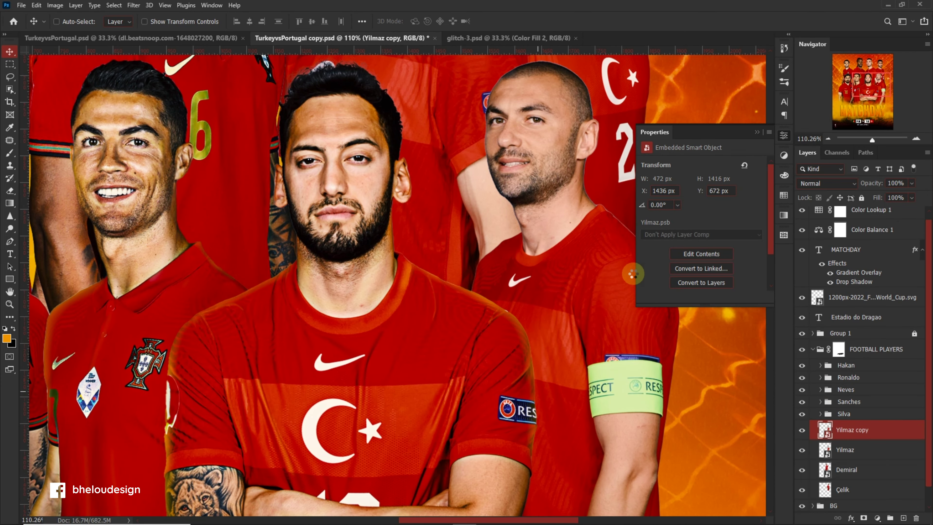
key("shift+ctrl+a")
mouse_move(826, 356)
left_mouse_down()
mouse_move(841, 357)
mouse_move(835, 343)
left_mouse_up()
mouse_move(826, 303)
left_mouse_down()
mouse_move(824, 318)
mouse_move(834, 290)
mouse_move(828, 257)
left_mouse_up()
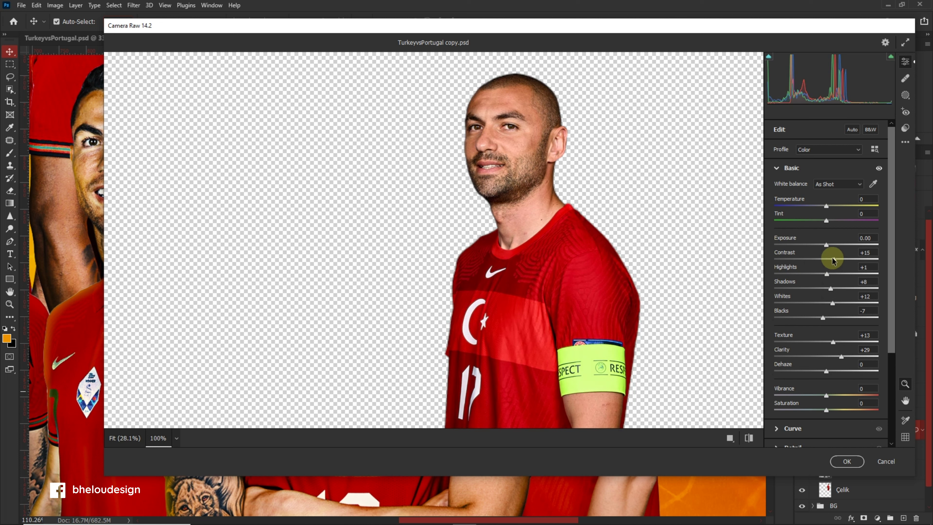
left_click_drag(833, 401, 826, 398)
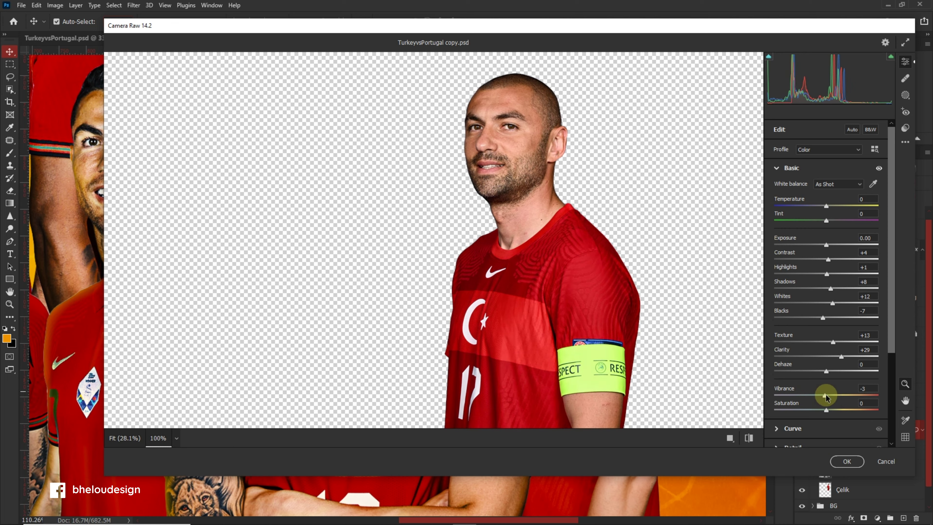
left_click(847, 462)
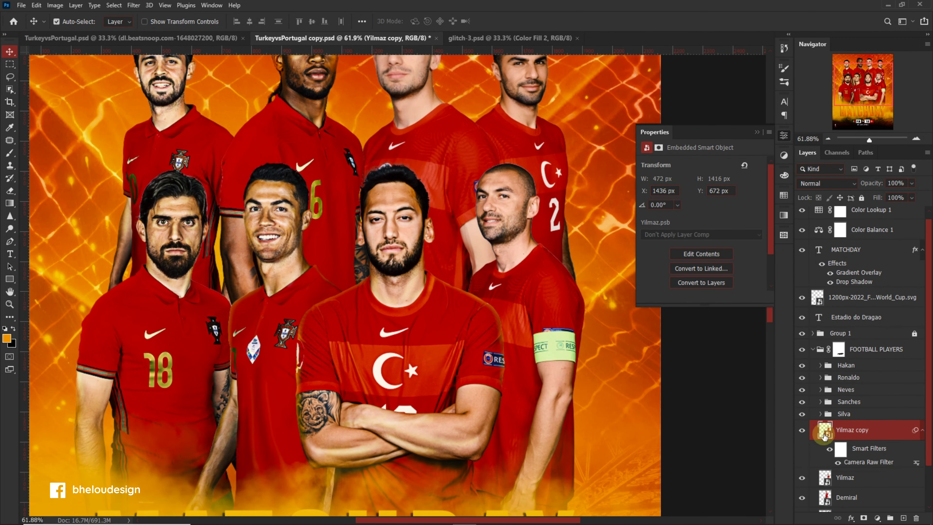
Step: Sharpen the captain's copy with High Pass, blended in Overlay at 80% opacity
left_click(133, 5)
left_click(273, 221)
left_click(521, 127)
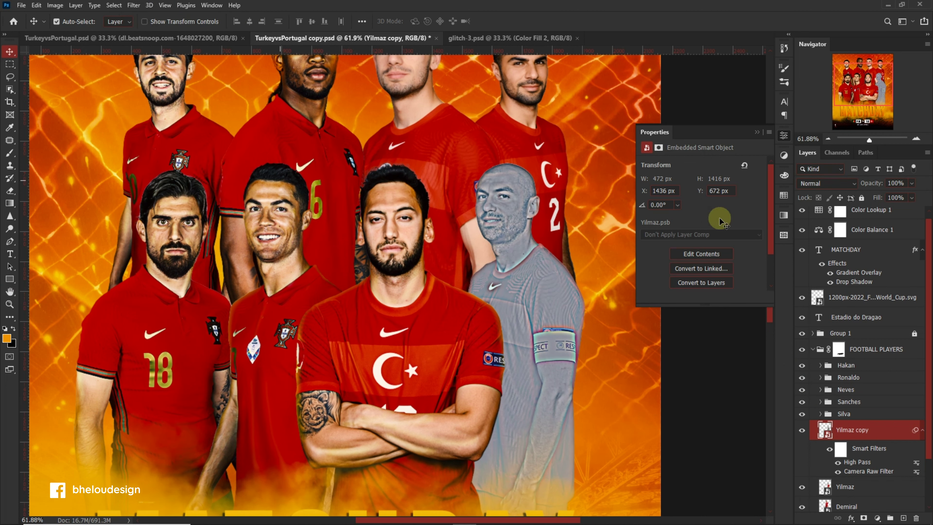
left_click(826, 183)
left_click(871, 265)
key("Tab")
type("80")
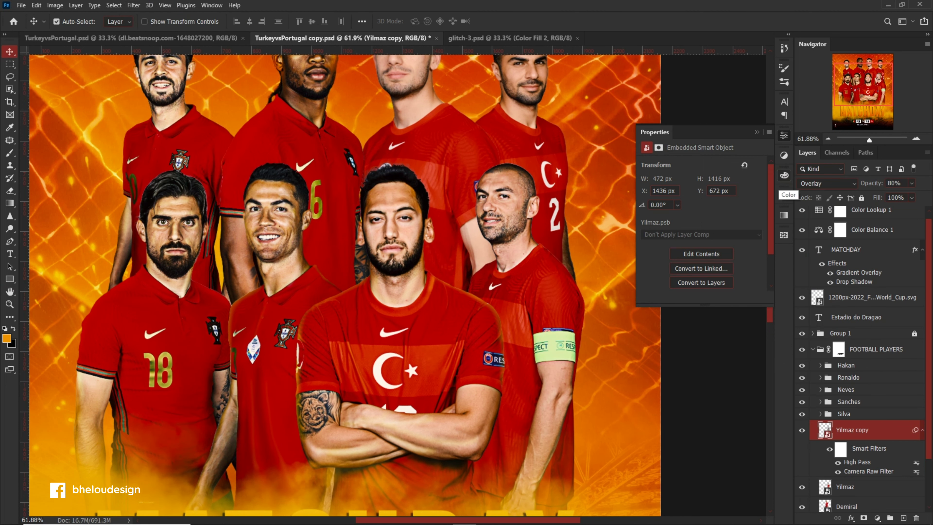
Step: Darken the captain with an Exposure adjustment at -0.44 clipped to his copy
left_click(903, 518)
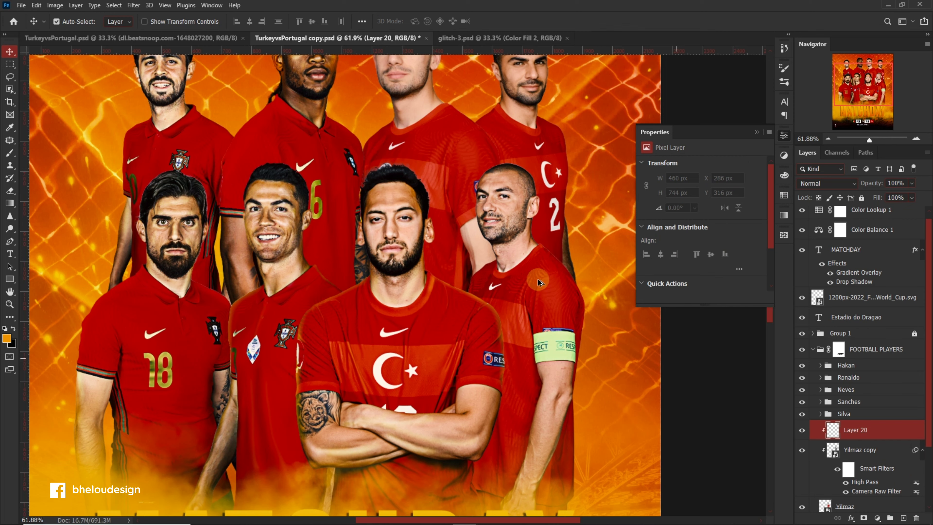
scroll(538, 282, "up", 1)
left_click(877, 518)
left_click(881, 398)
key("ctrl+alt+g")
left_click_drag(701, 191, 704, 192)
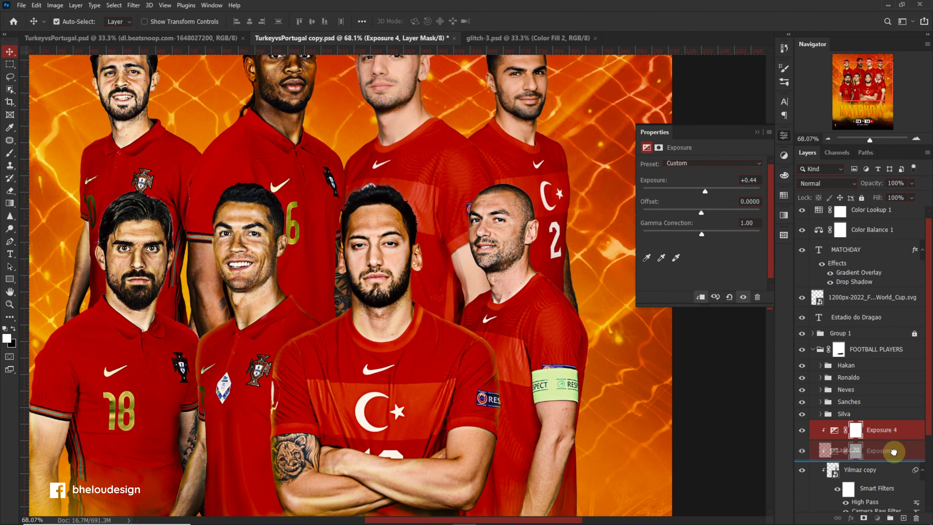
left_click_drag(889, 429, 889, 443)
left_click_drag(705, 191, 697, 191)
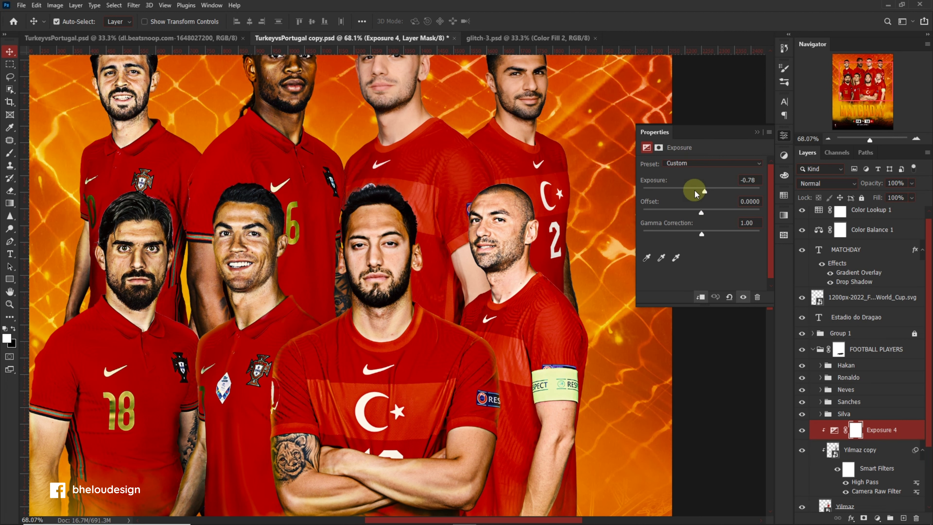
key("ctrl+alt+g")
scroll(631, 391, "down", 3)
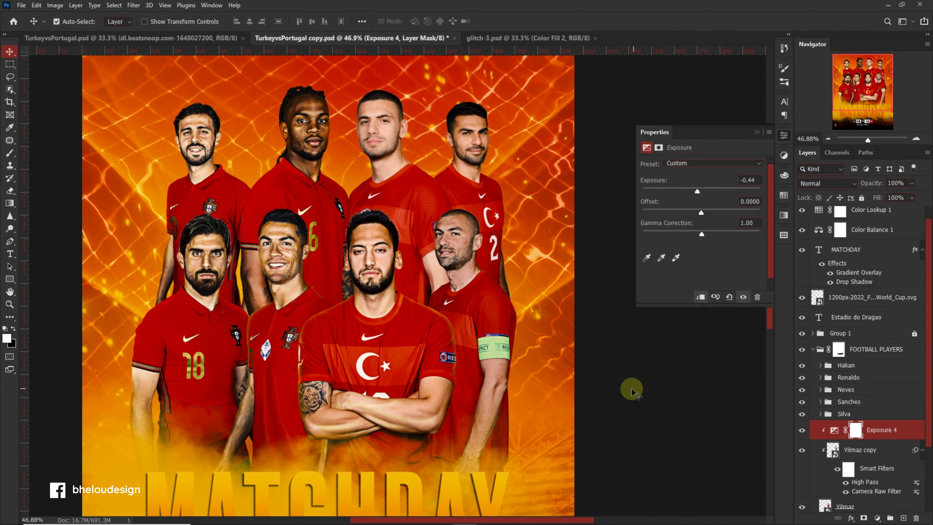
Step: Brush over the captain's face on the Exposure 4 mask, switching to black paint
key("b")
left_click_drag(463, 257, 459, 248)
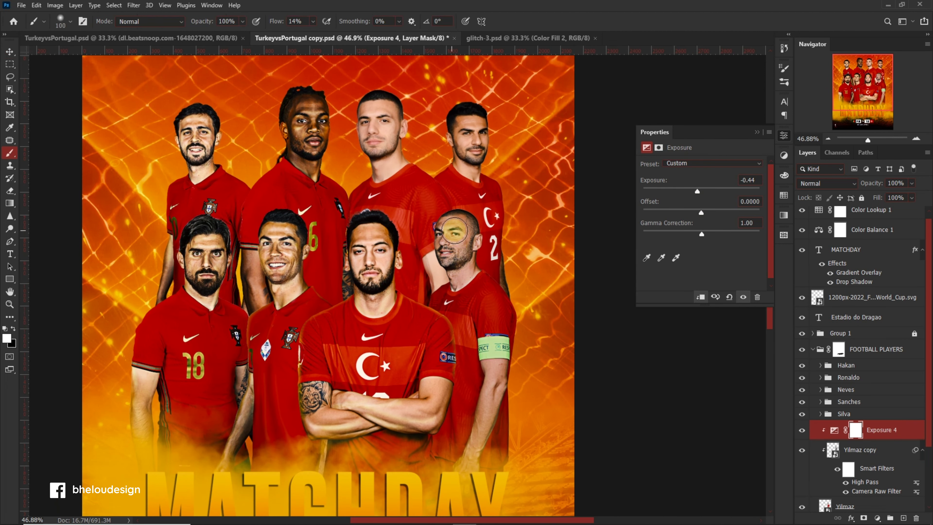
scroll(460, 248, "up", 1)
scroll(444, 230, "up", 2)
key("x")
Step: Raise brush flow to full with a smaller brush and review the face mask
scroll(462, 250, "up", 4)
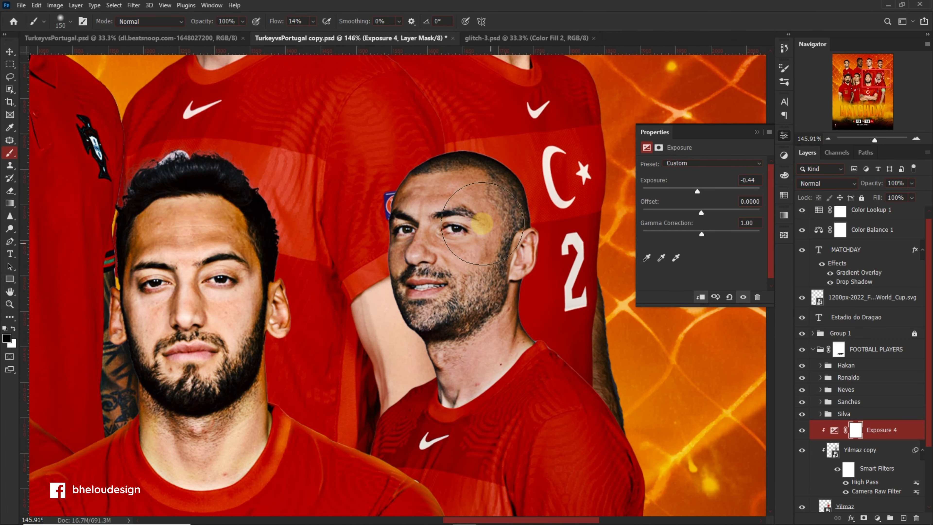
left_click_drag(313, 20, 588, 16)
key("bracketleft")
key("bracketleft")
key("bracketleft")
key("bracketleft")
key("bracketleft")
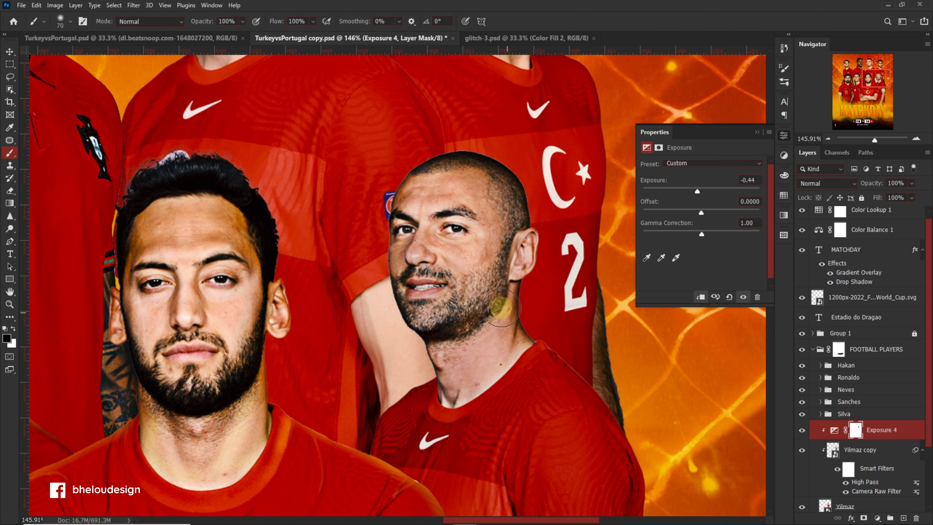
scroll(485, 294, "down", 4)
scroll(531, 489, "down", 3)
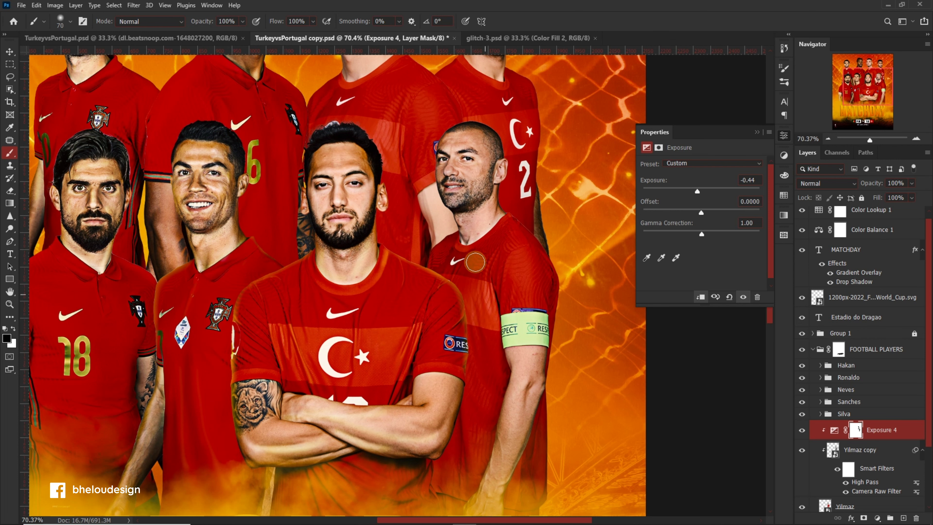
scroll(491, 327, "down", 1)
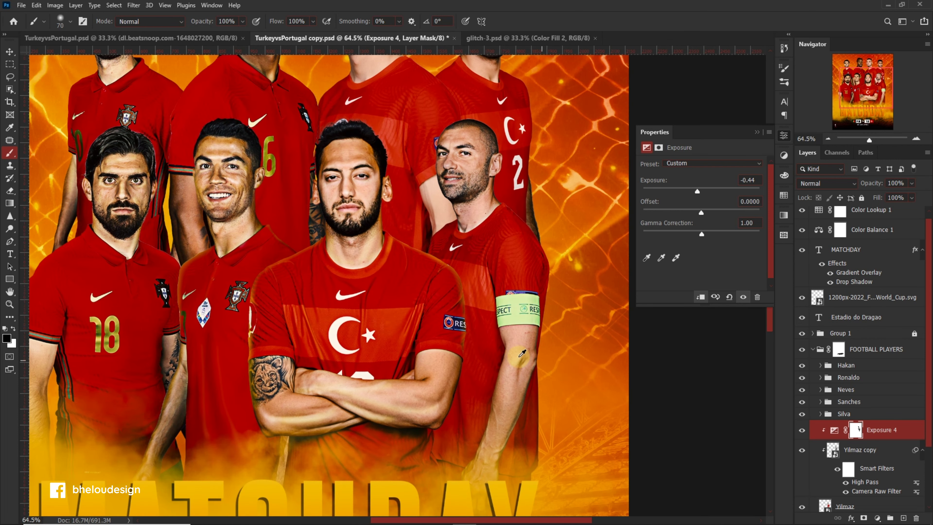
scroll(468, 210, "up", 3)
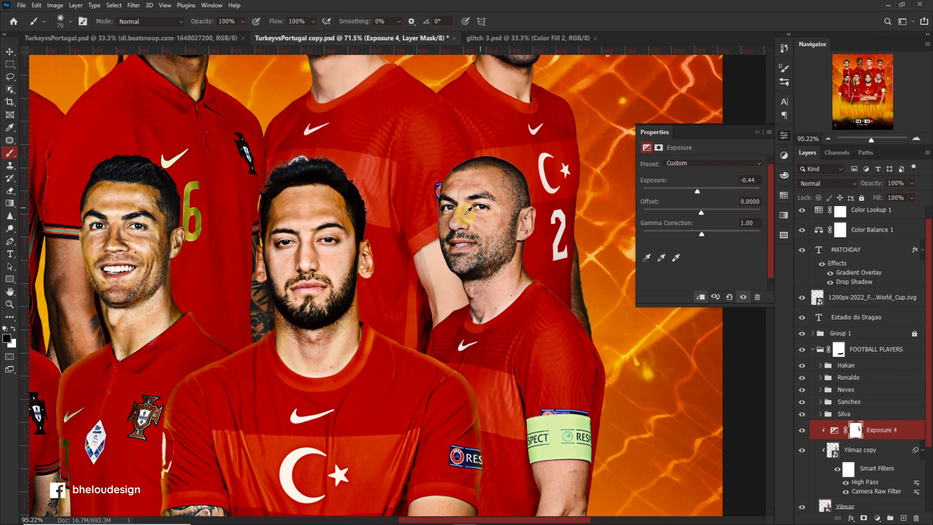
scroll(468, 210, "up", 2)
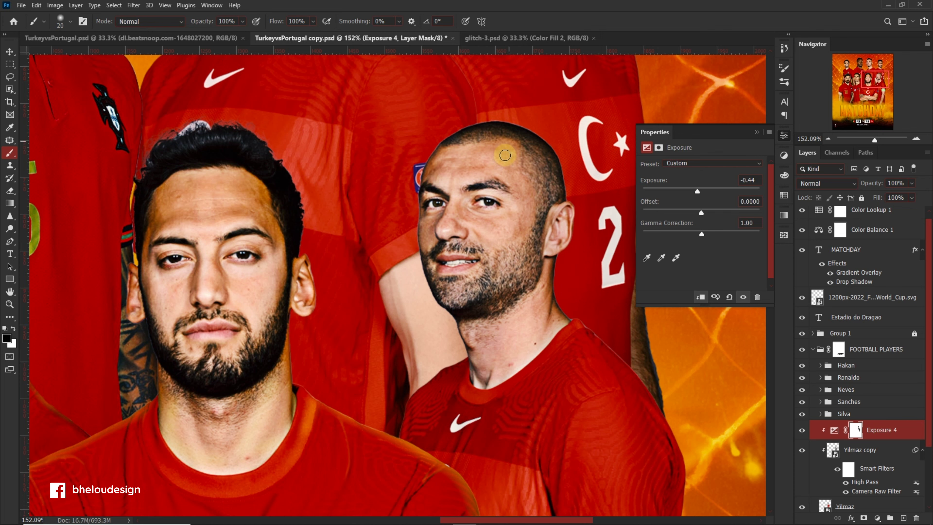
scroll(505, 155, "down", 5)
scroll(489, 268, "up", 4)
Step: Add a new layer in Linear Dodge (Add) mode and set brush flow to 6%
left_click(902, 518)
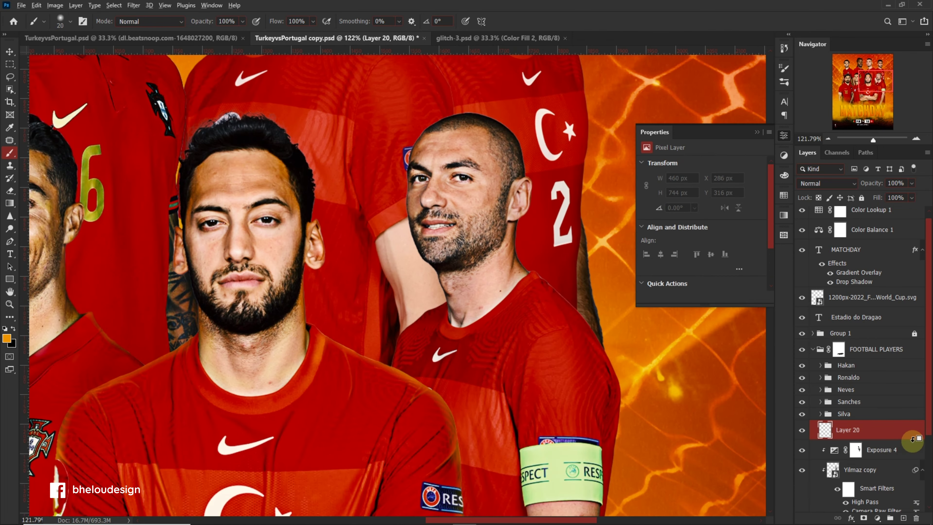
scroll(450, 173, "up", 2)
scroll(451, 173, "up", 2)
scroll(469, 141, "up", 1)
left_click(826, 183)
left_click(827, 272)
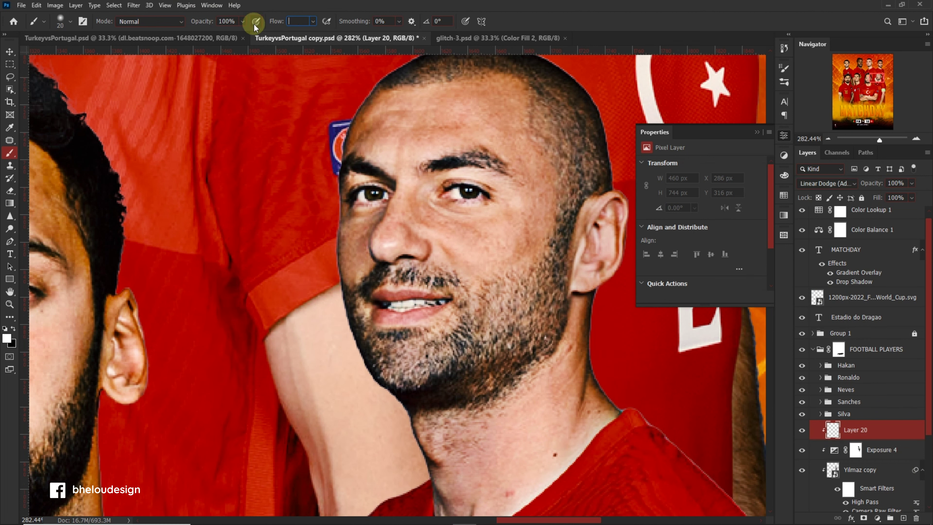
type("6")
key("Return")
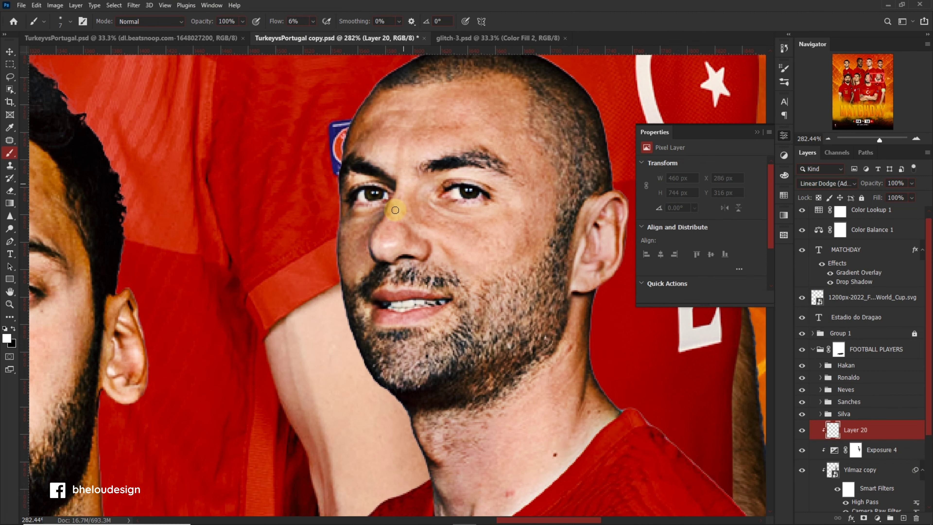
Step: Paint faint white highlights down the captain's neck
scroll(448, 211, "up", 1)
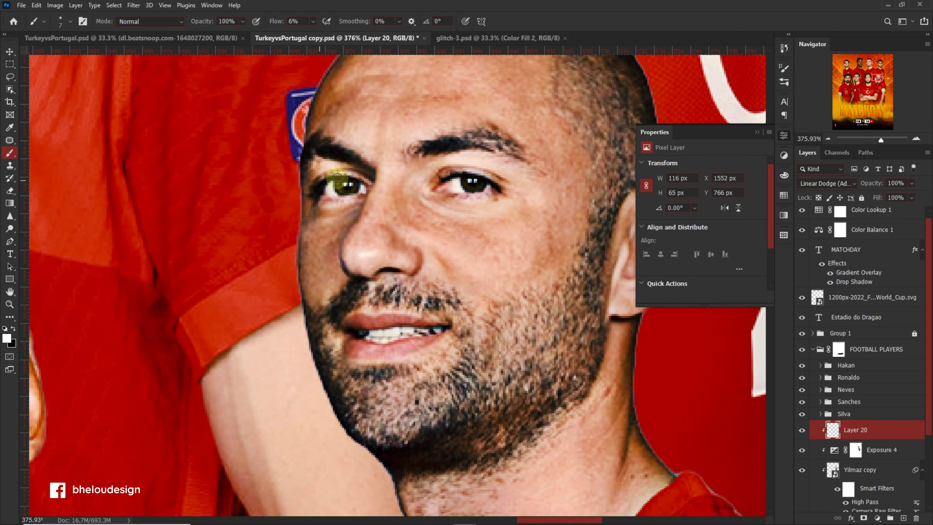
scroll(433, 305, "up", 1)
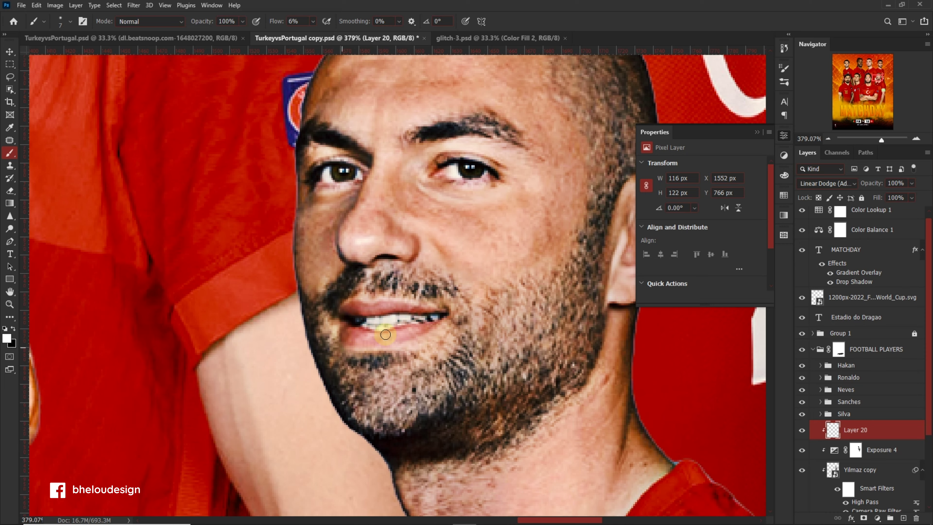
scroll(385, 334, "down", 1)
scroll(569, 266, "down", 1)
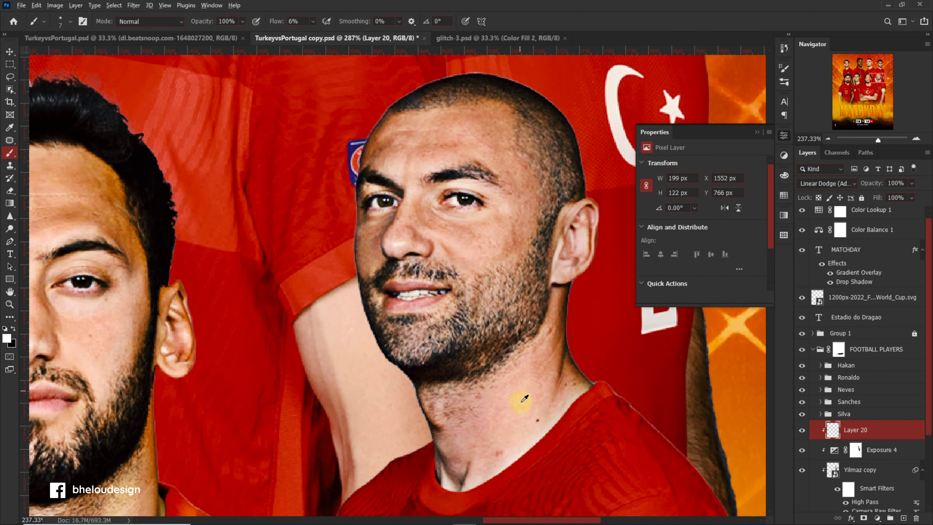
scroll(554, 314, "up", 1)
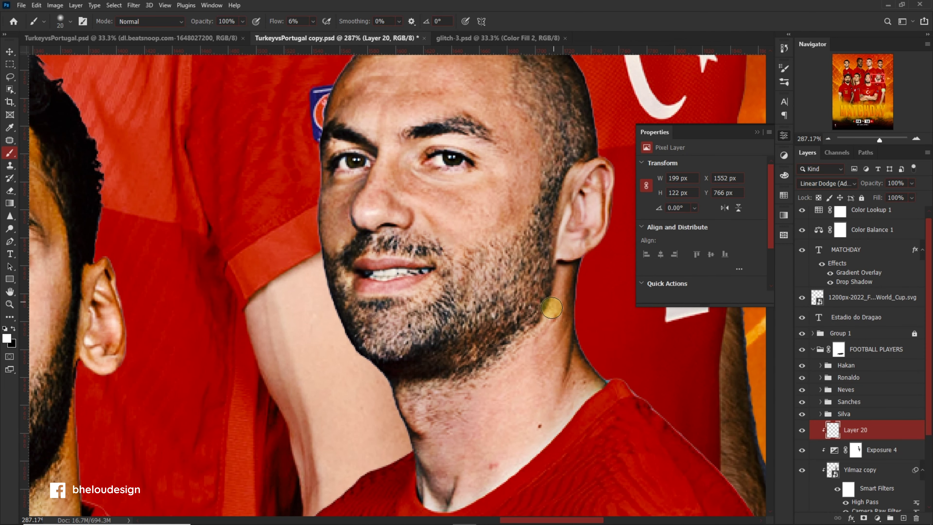
left_click_drag(552, 307, 565, 401)
scroll(504, 445, "down", 3)
left_click_drag(550, 439, 542, 473)
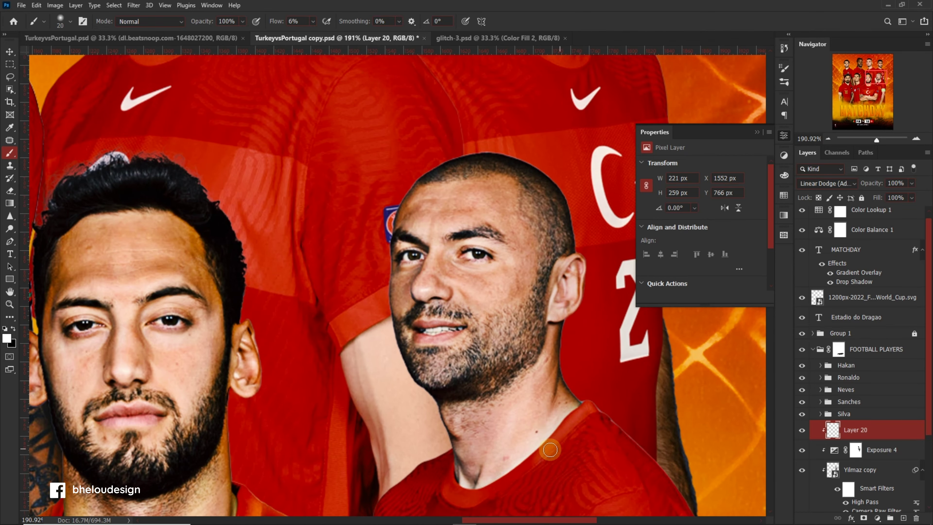
Step: Brighten his forehead, head top, neck and forearm with more soft highlight strokes
scroll(494, 293, "up", 2)
scroll(500, 199, "up", 2)
mouse_move(501, 199)
left_mouse_down()
mouse_move(427, 223)
mouse_move(410, 183)
mouse_move(416, 135)
left_mouse_up()
scroll(432, 347, "down", 3)
mouse_move(432, 346)
left_mouse_down()
mouse_move(454, 327)
mouse_move(462, 349)
left_mouse_up()
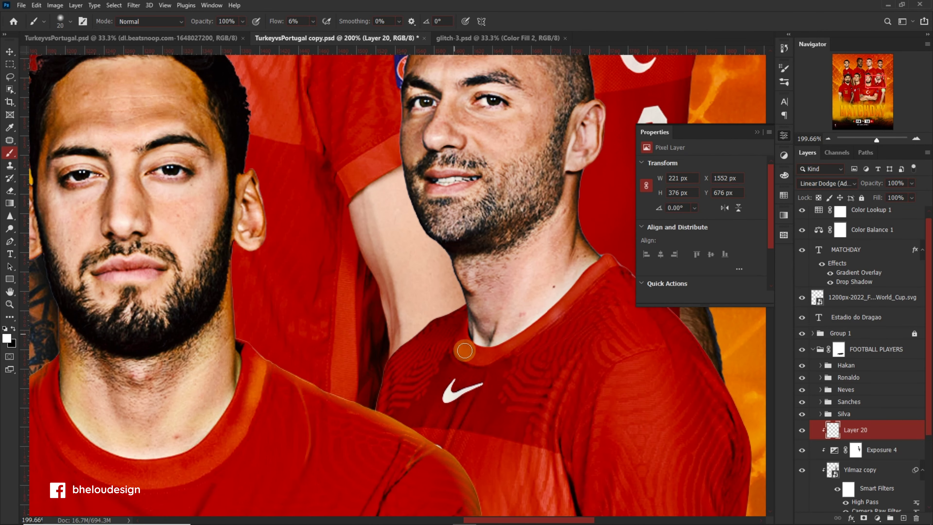
scroll(462, 350, "down", 3)
scroll(528, 394, "up", 2)
scroll(529, 394, "up", 1)
left_click_drag(528, 394, 524, 372)
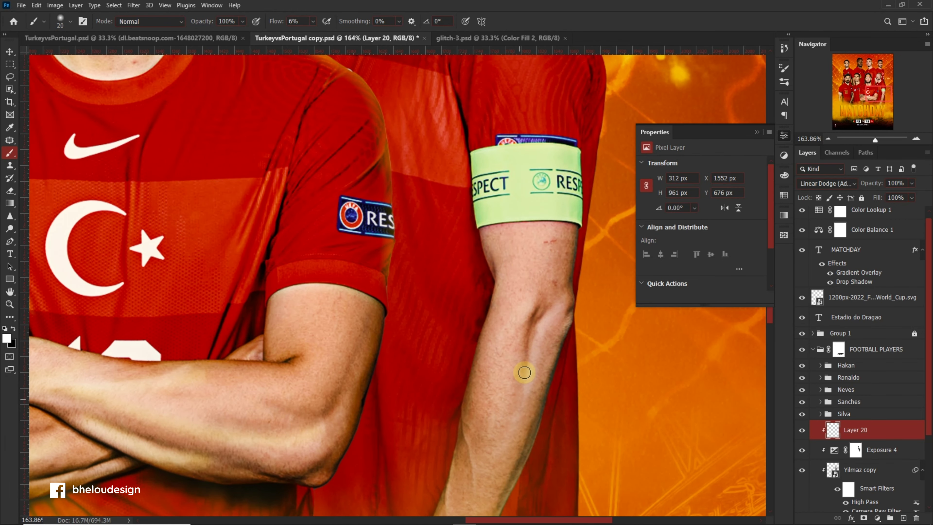
left_click_drag(535, 237, 514, 286)
key("bracketright")
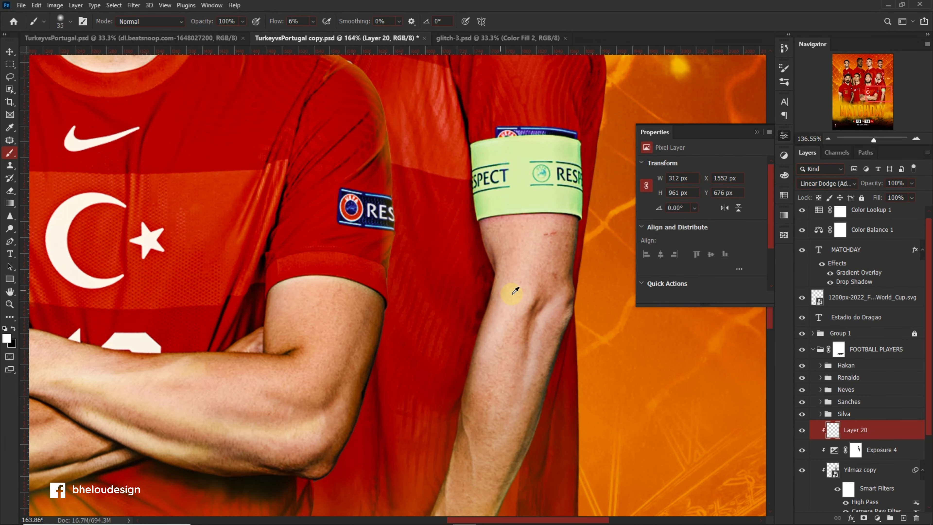
scroll(514, 292, "down", 2)
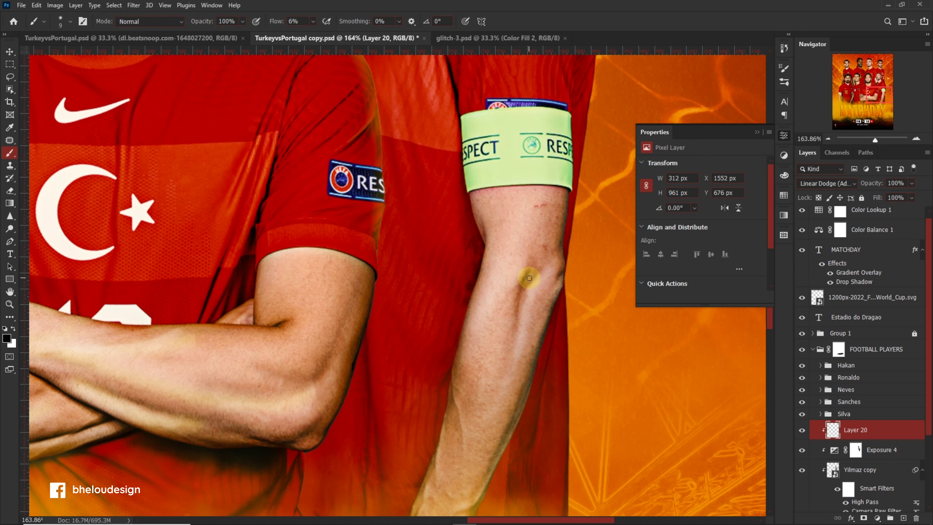
Step: Add a clipped Multiply layer above Layer 20 and paint a first forearm shadow
left_click(903, 518)
left_click(826, 183)
left_click(811, 224)
left_click_drag(518, 321, 526, 279)
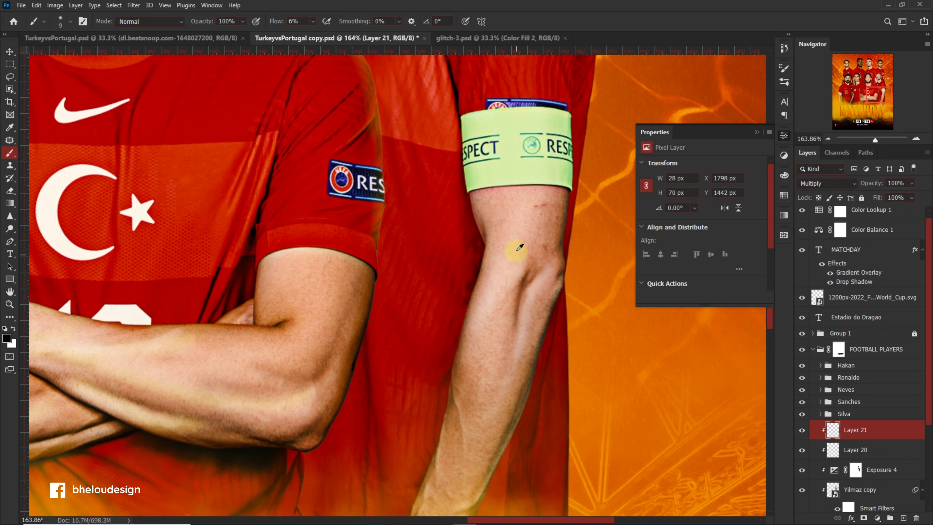
scroll(474, 337, "down", 3)
scroll(487, 162, "up", 1)
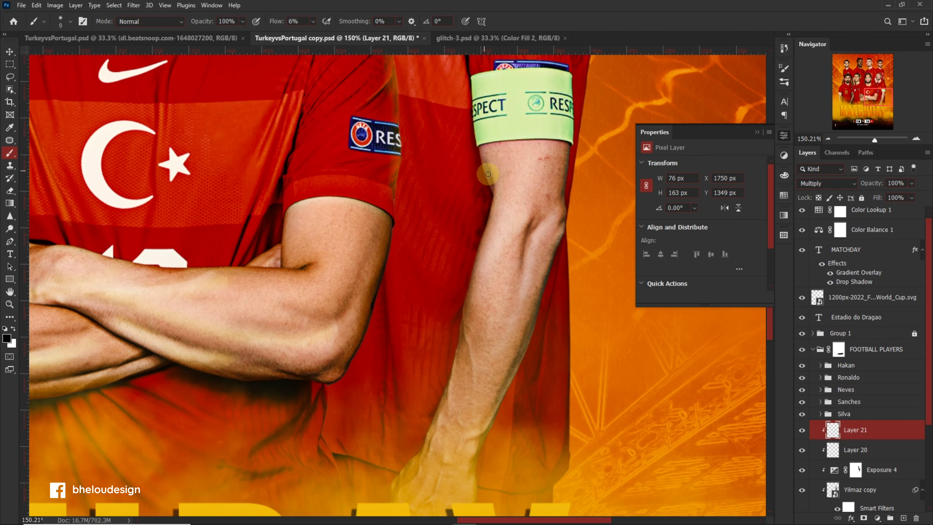
Step: Darken black shadow strokes down and along the captain's forearm
left_click_drag(560, 233, 473, 436)
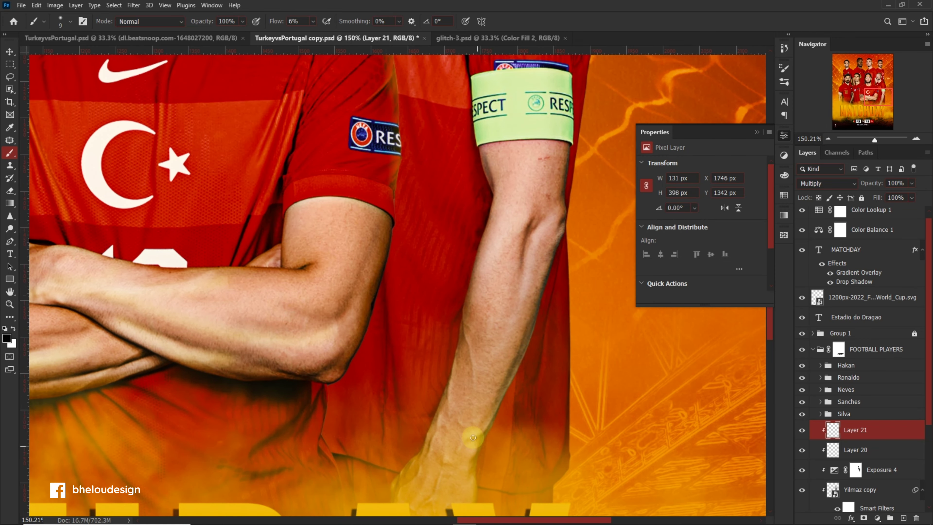
scroll(477, 423, "down", 2)
scroll(470, 470, "down", 2)
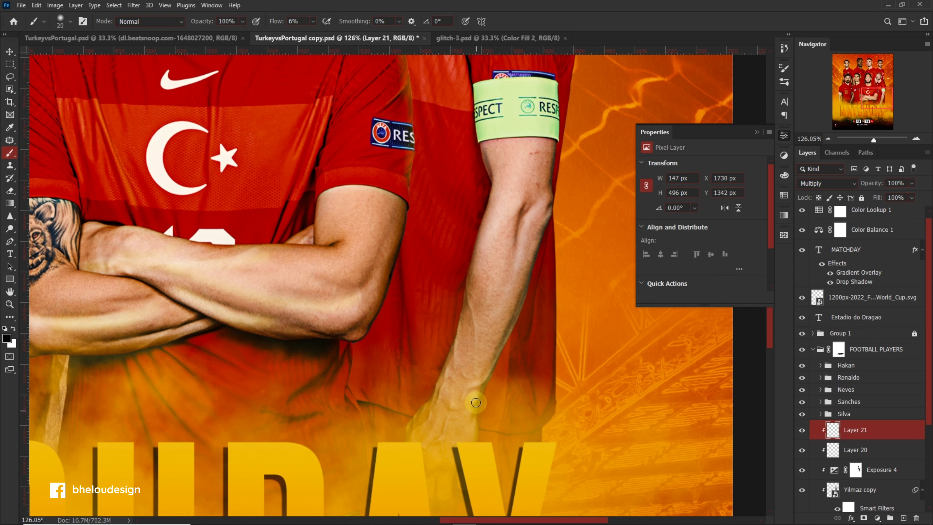
scroll(409, 467, "down", 5)
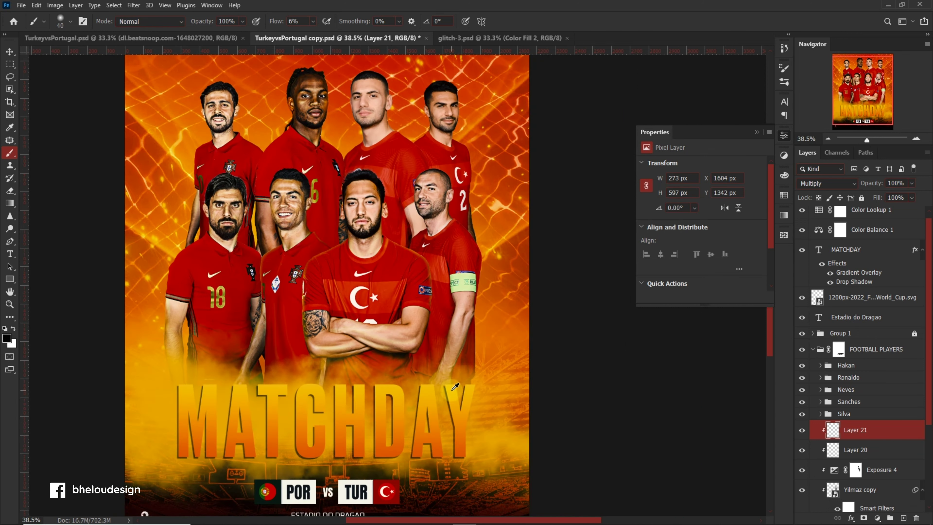
scroll(410, 466, "up", 5)
left_click_drag(410, 405, 432, 309)
scroll(456, 366, "down", 3)
scroll(466, 365, "up", 3)
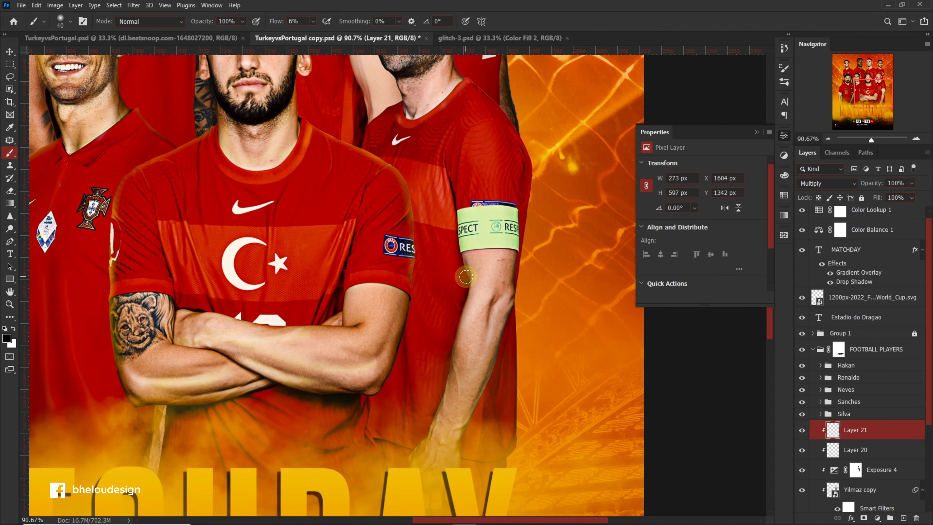
mouse_move(431, 407)
left_mouse_down()
mouse_move(501, 362)
mouse_move(491, 412)
left_mouse_up()
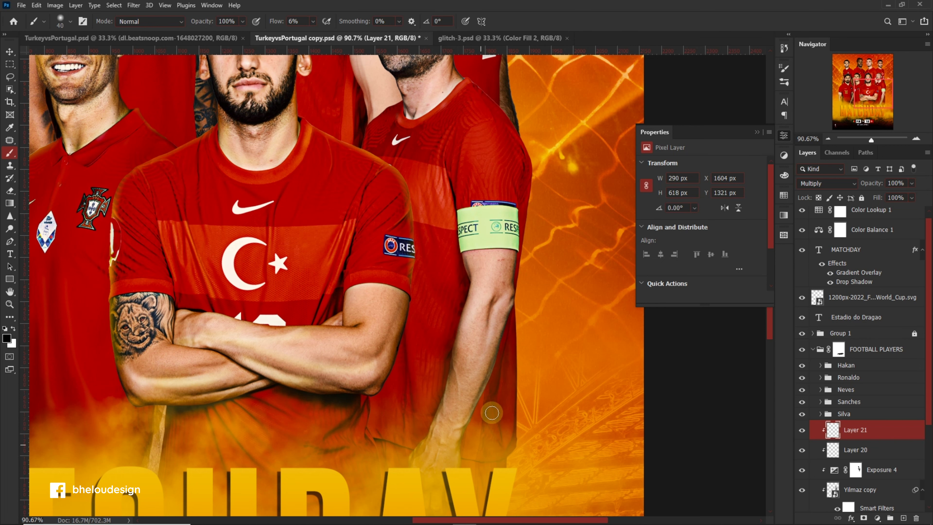
scroll(494, 406, "down", 3)
scroll(494, 406, "up", 4)
Step: Extend the shadow up the arm and darken around his neck
left_click_drag(431, 221, 435, 317)
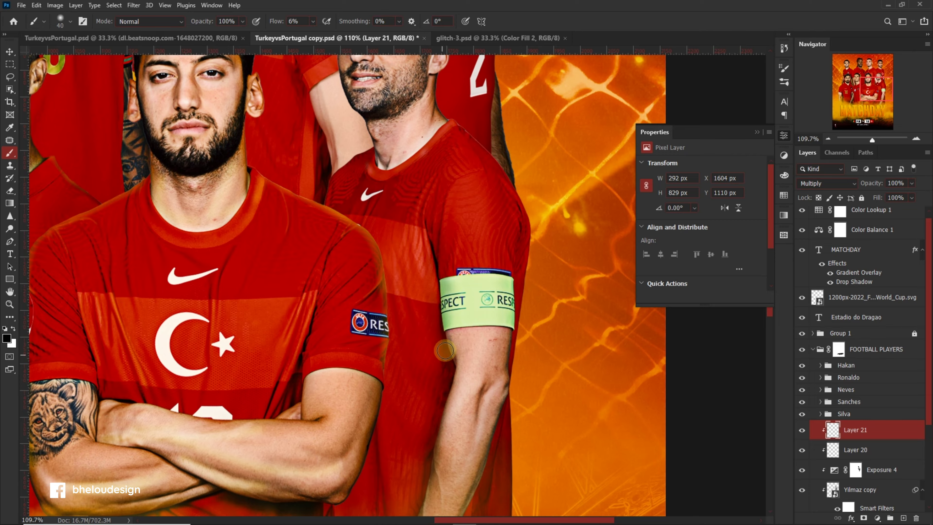
scroll(444, 350, "down", 3)
scroll(404, 239, "up", 4)
scroll(408, 236, "down", 1)
left_click_drag(390, 254, 394, 255)
scroll(435, 306, "down", 3)
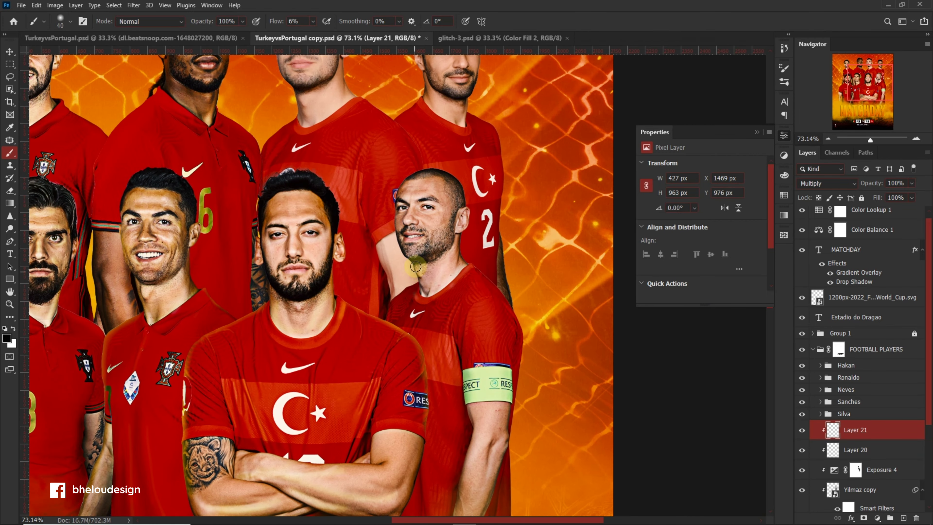
scroll(415, 266, "up", 5)
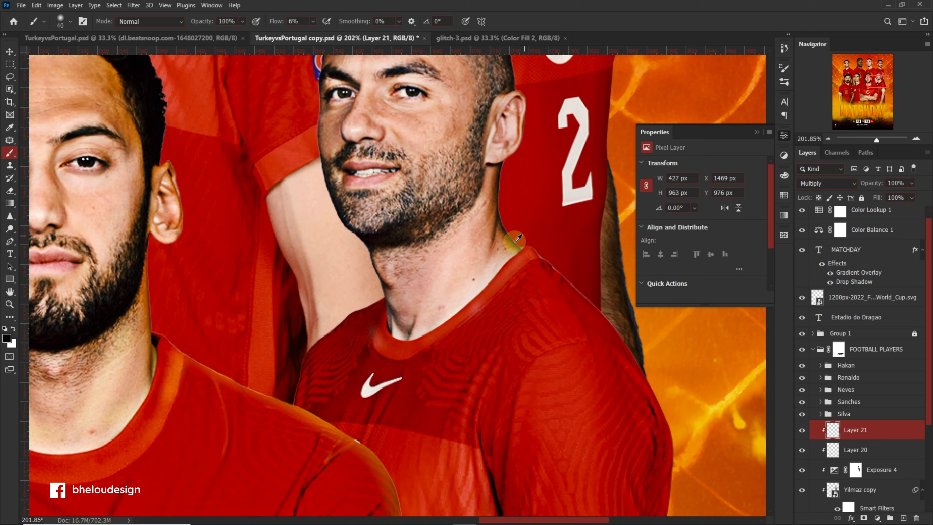
scroll(517, 238, "down", 5)
scroll(518, 238, "down", 1)
scroll(899, 427, "down", 3)
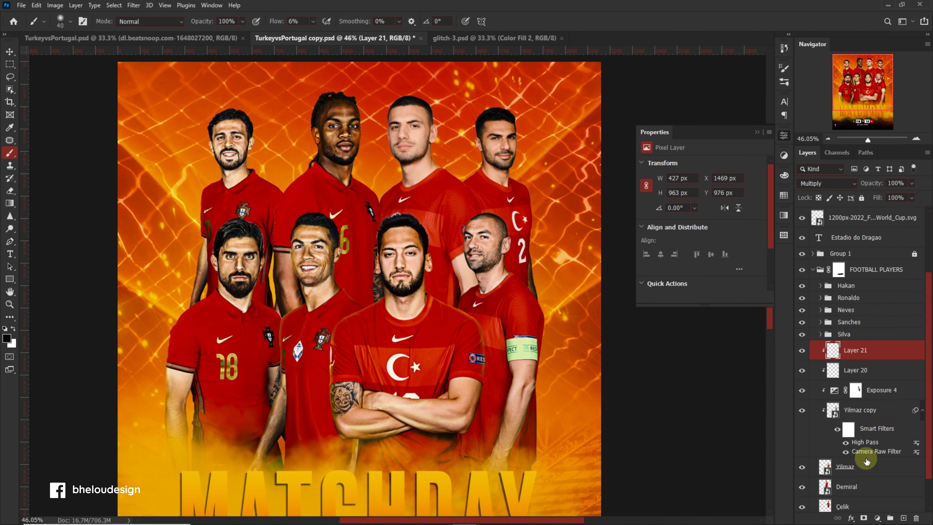
Step: Group the bald captain's layers and duplicate the next player's image layer
left_click(867, 463, "shift")
key("ctrl+g")
key("Return")
left_click(845, 441)
key("ctrl+j")
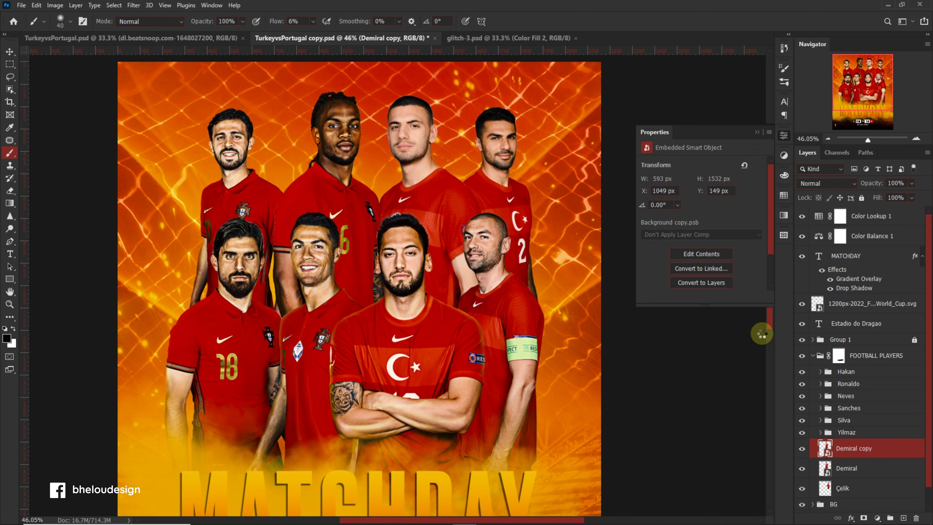
Step: Camera Raw grade: Texture +21, Clarity +37, Highlights +29, Shadows -17, Dehaze +6
key("ctrl+shift+a")
left_click(491, 129)
left_click_drag(826, 342, 836, 342)
left_click_drag(826, 357, 845, 357)
mouse_move(826, 288)
left_mouse_down()
mouse_move(818, 289)
mouse_move(836, 276)
mouse_move(829, 304)
left_mouse_up()
left_click_drag(826, 395, 829, 371)
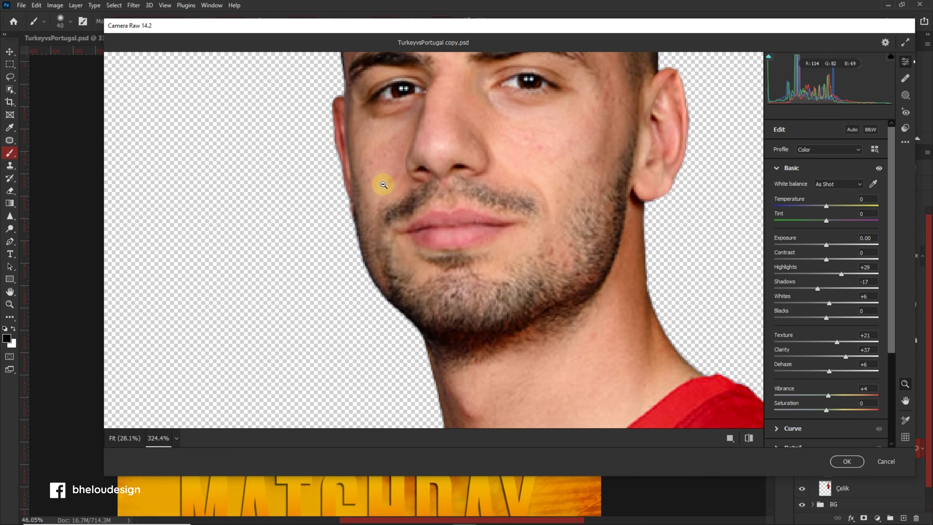
left_click(482, 244)
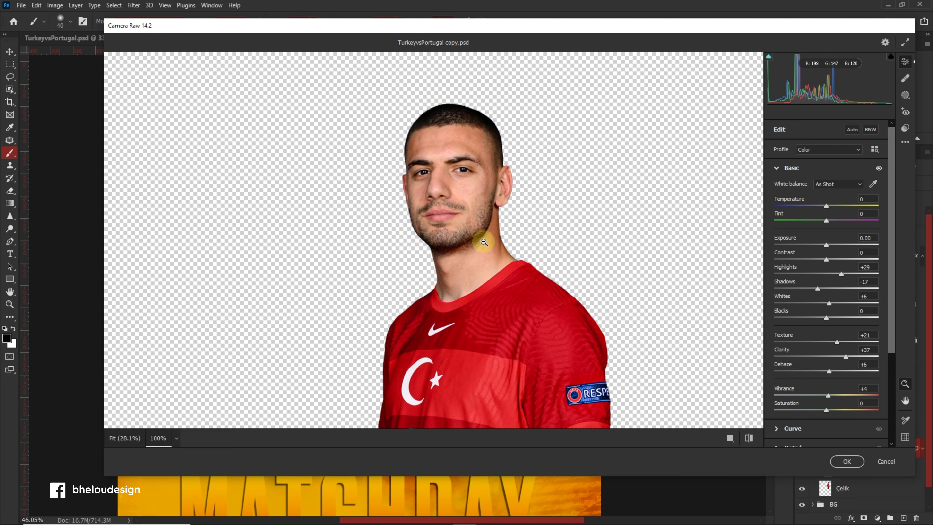
left_click(846, 461)
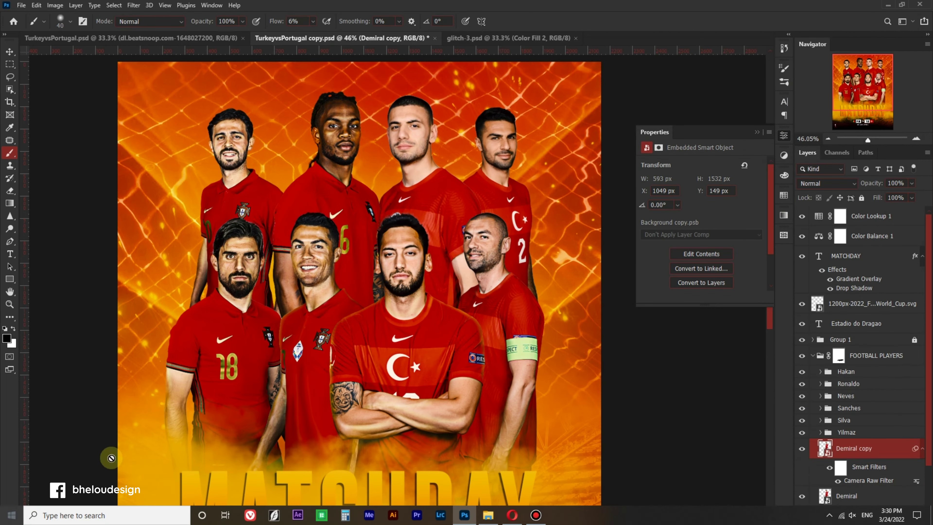
Step: Add an Exposure adjustment clipped to the third player's copy
key("v")
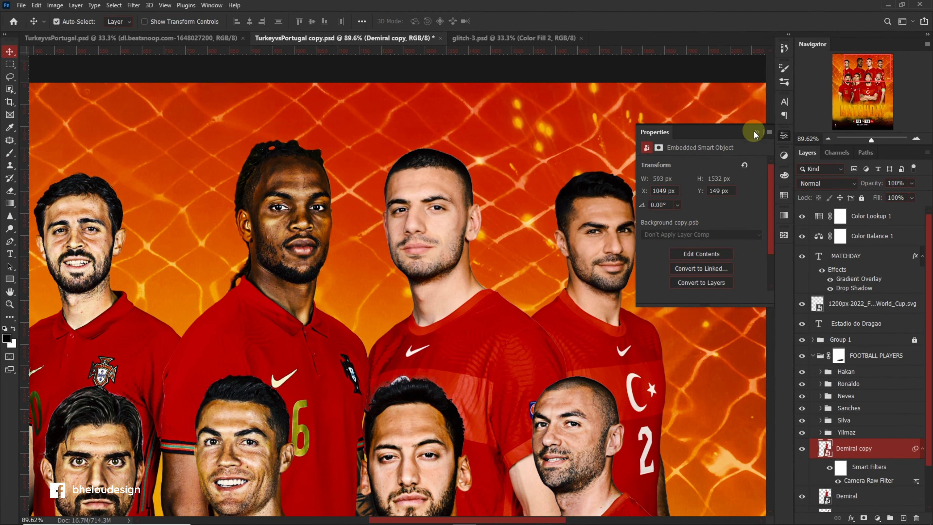
scroll(880, 401, "down", 2)
left_click(880, 519)
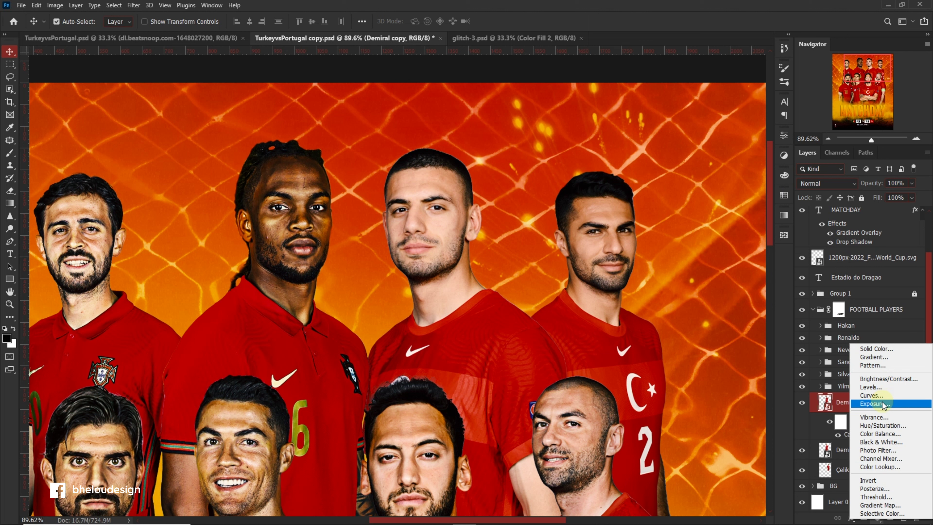
left_click(883, 408)
left_click(895, 407, "alt")
left_click(853, 422)
Step: Apply a High Pass filter to the player, blended in Overlay mode
left_click(133, 5)
left_click(270, 213)
key("Return")
left_click(828, 183)
left_click(819, 332)
left_click(896, 182)
type("8")
Step: Set the Exposure 5 adjustment to -0.72
left_click(881, 402)
scroll(440, 213, "down", 2)
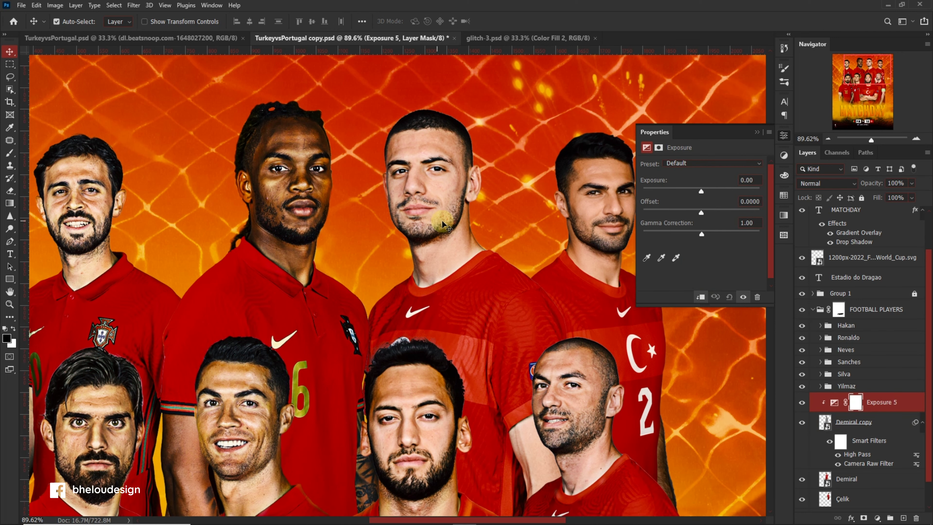
left_click_drag(701, 189, 694, 191)
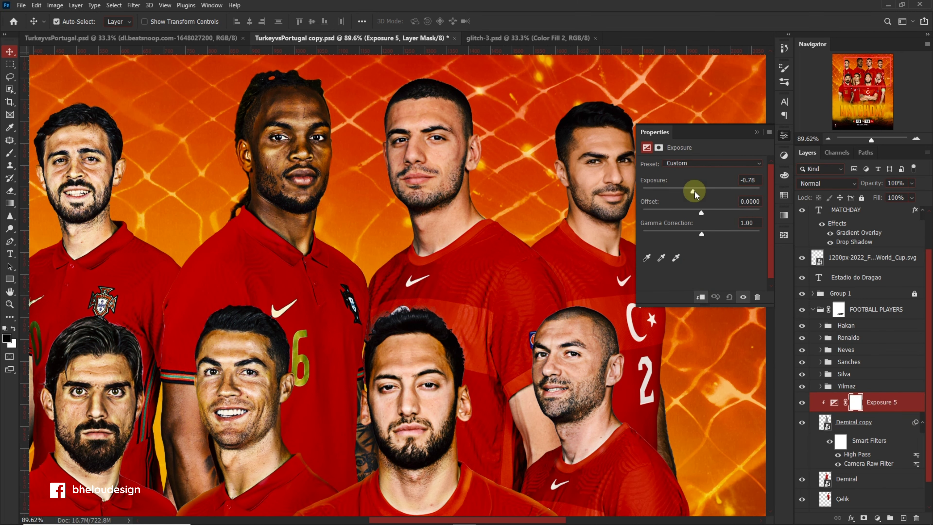
Step: Paint the Exposure mask black at full flow to keep darkening off his forehead
key("b")
scroll(457, 178, "up", 2)
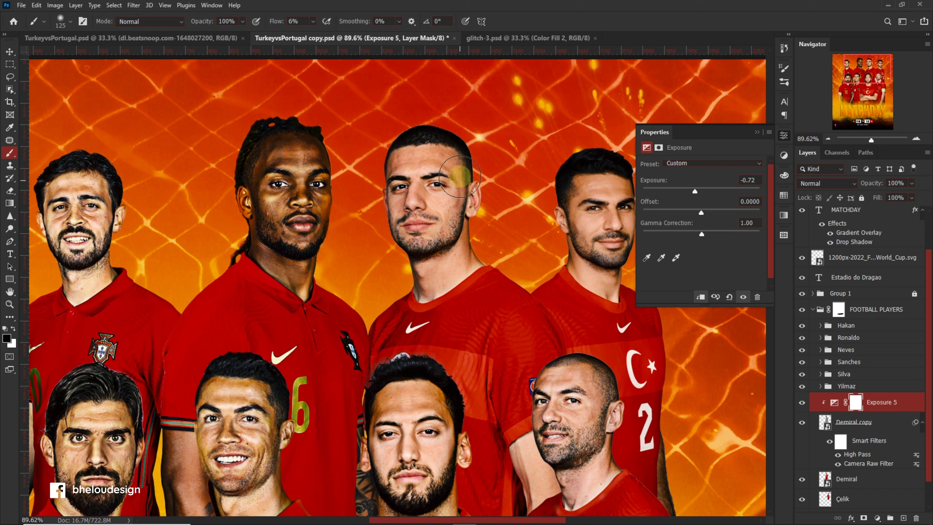
key("x")
left_click_drag(321, 37, 584, 18)
key("x")
left_click(428, 165)
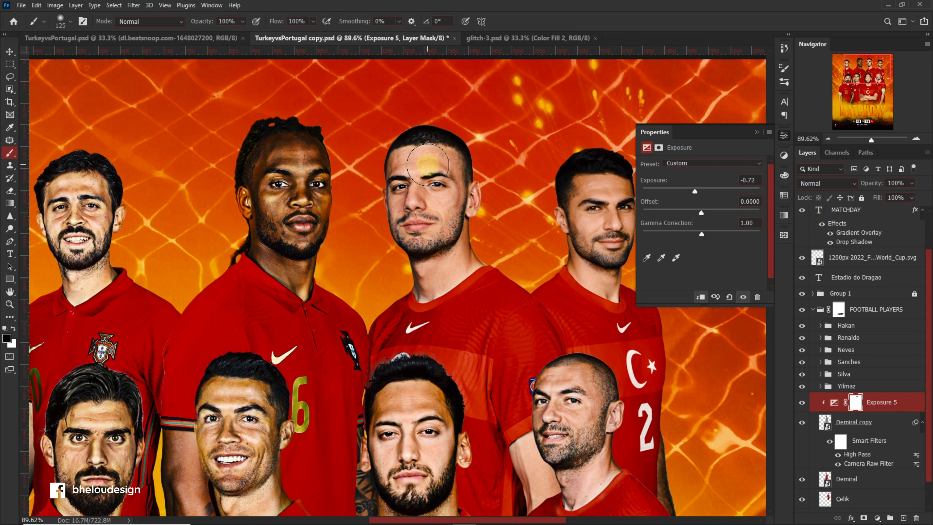
Step: Refine the face mask with a larger brush, then add a new empty Layer 22
scroll(442, 182, "up", 1)
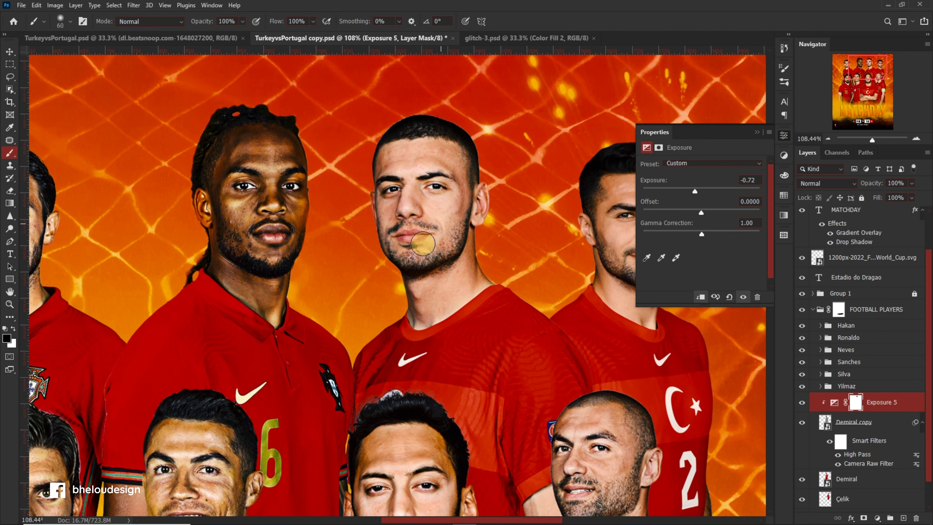
scroll(422, 234, "up", 2)
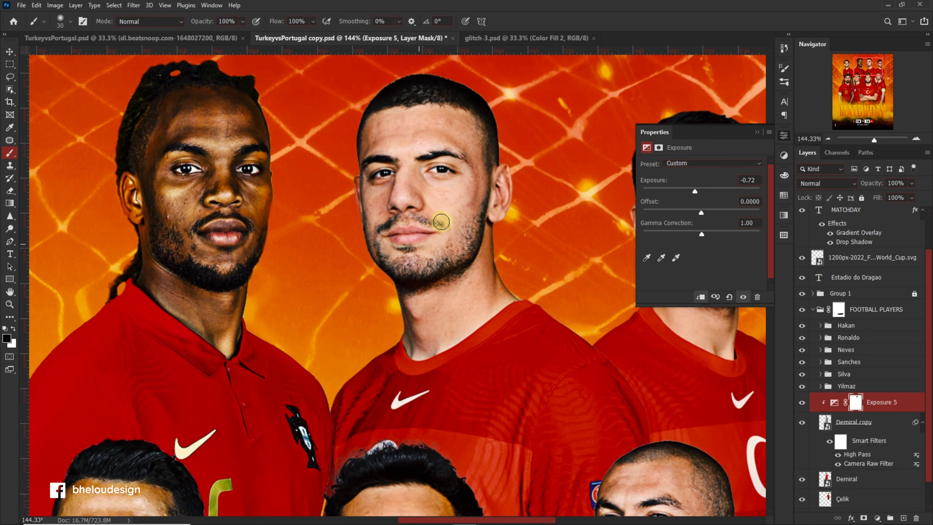
scroll(384, 180, "up", 1)
scroll(435, 220, "up", 1)
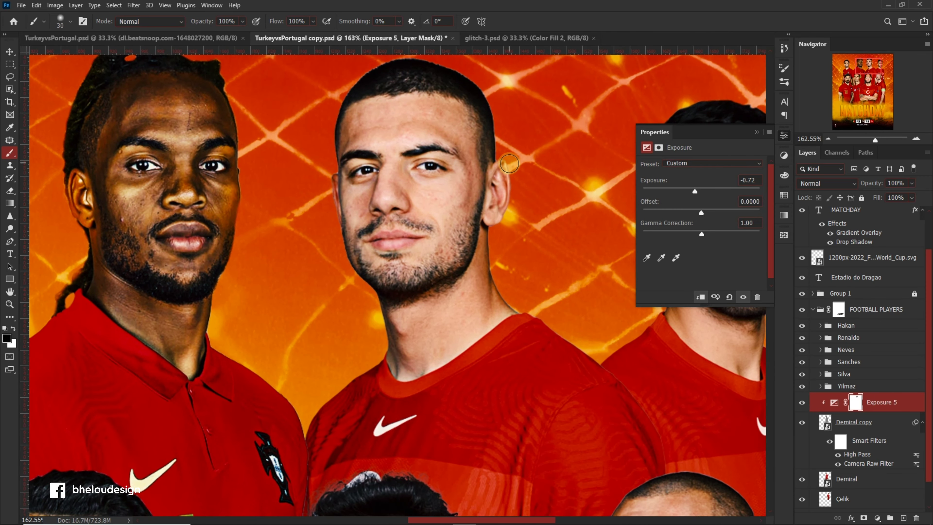
scroll(410, 372, "down", 3)
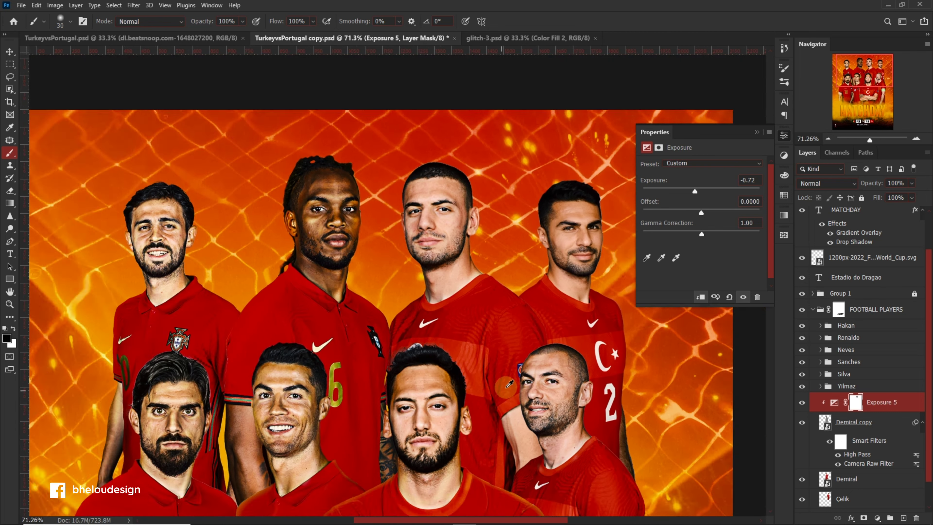
key("bracketright")
key("bracketright")
key("bracketright")
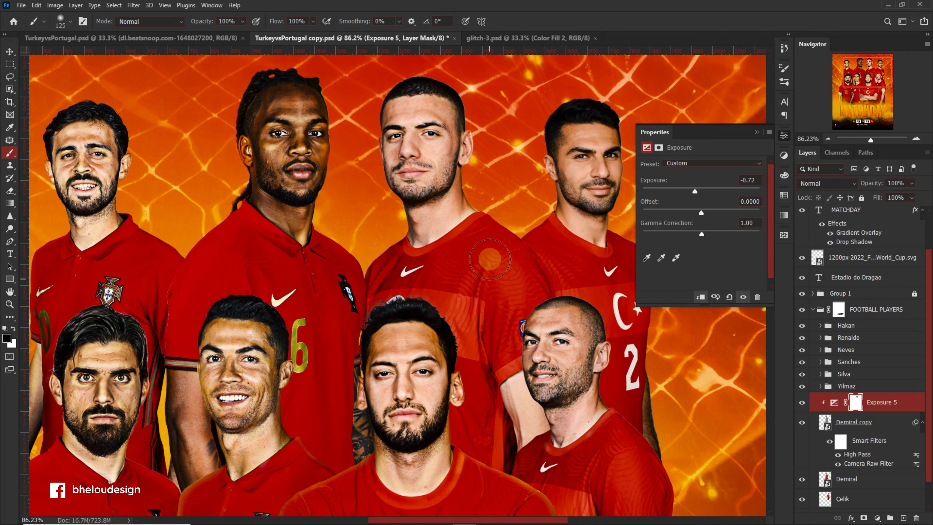
scroll(464, 404, "down", 3)
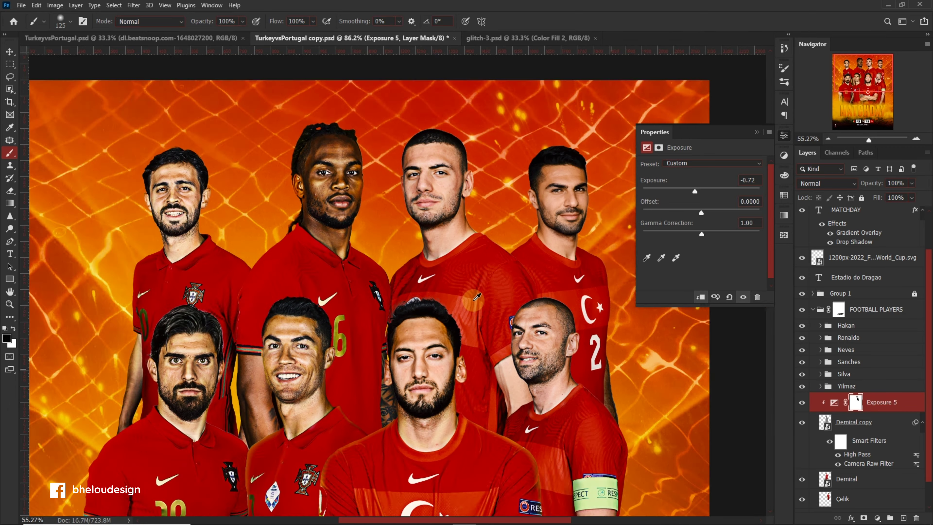
left_click(903, 517)
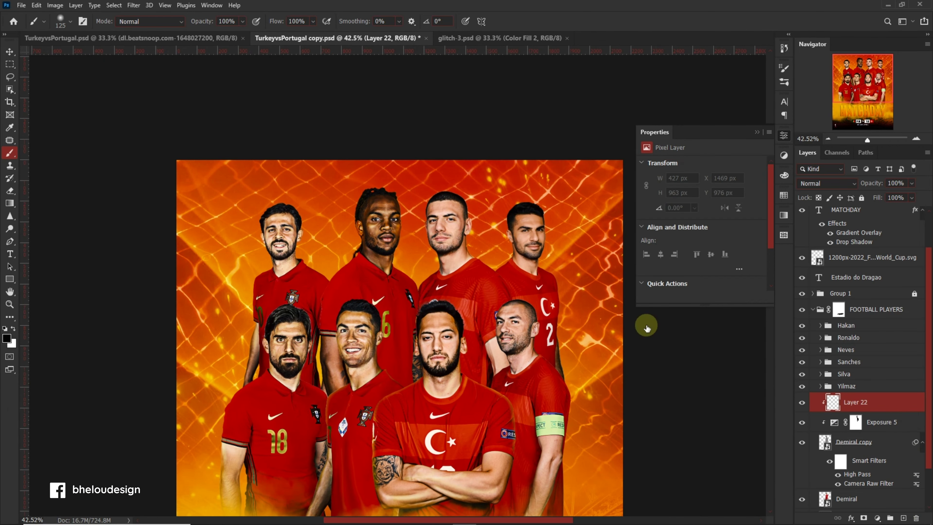
Step: Set Layer 22 to Linear Dodge (Add) and paint 6% flow highlights on the forehead, nose, lips and chin
scroll(444, 212, "up", 6)
left_click(815, 183)
left_click(822, 289)
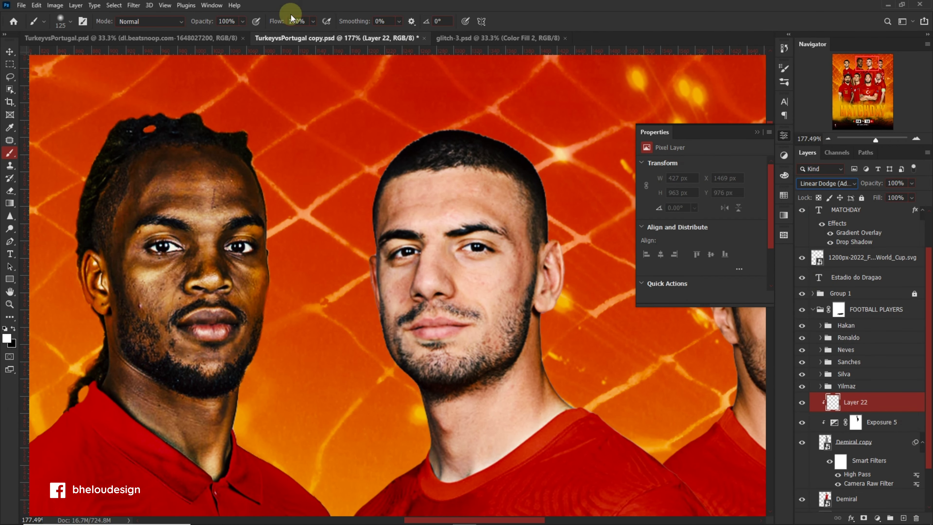
type("6")
key("bracketleft")
key("bracketleft")
key("bracketleft")
left_click(435, 235)
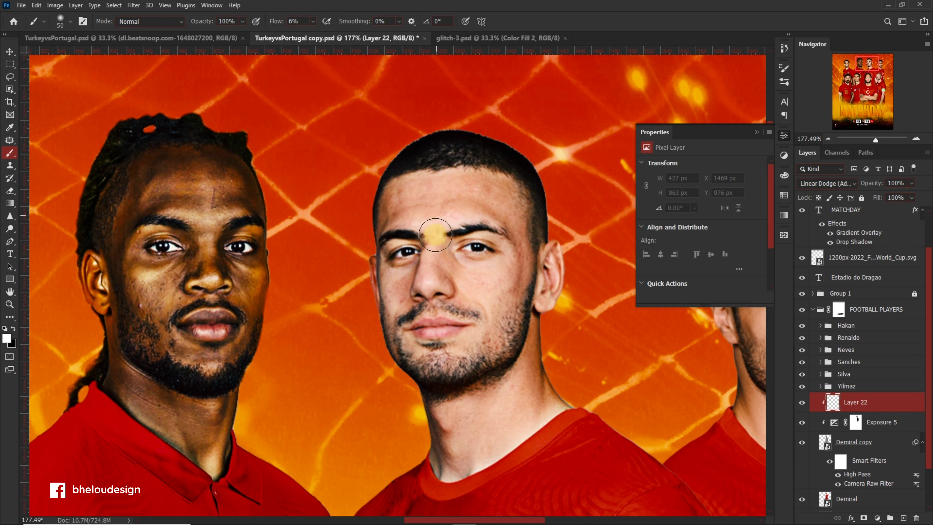
key("bracketleft")
left_click(431, 283)
scroll(437, 285, "up", 2)
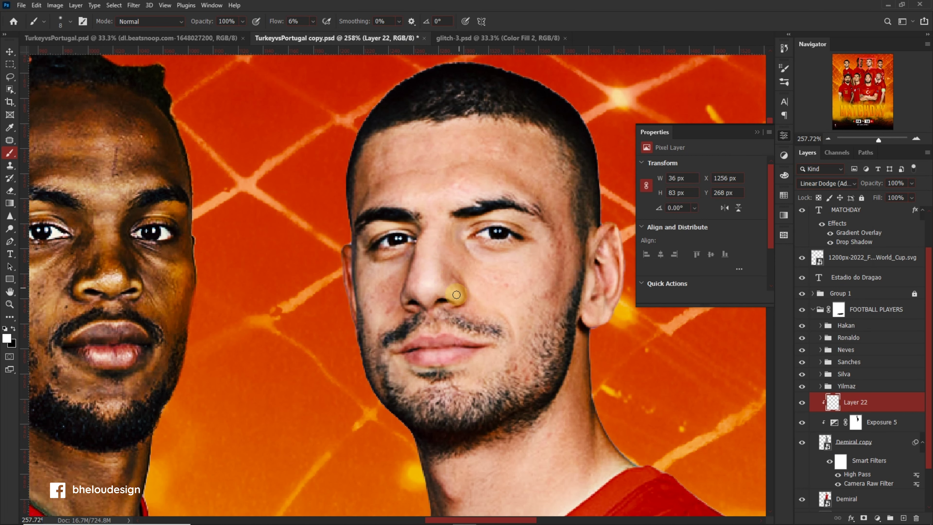
left_click(456, 295)
scroll(411, 295, "up", 2)
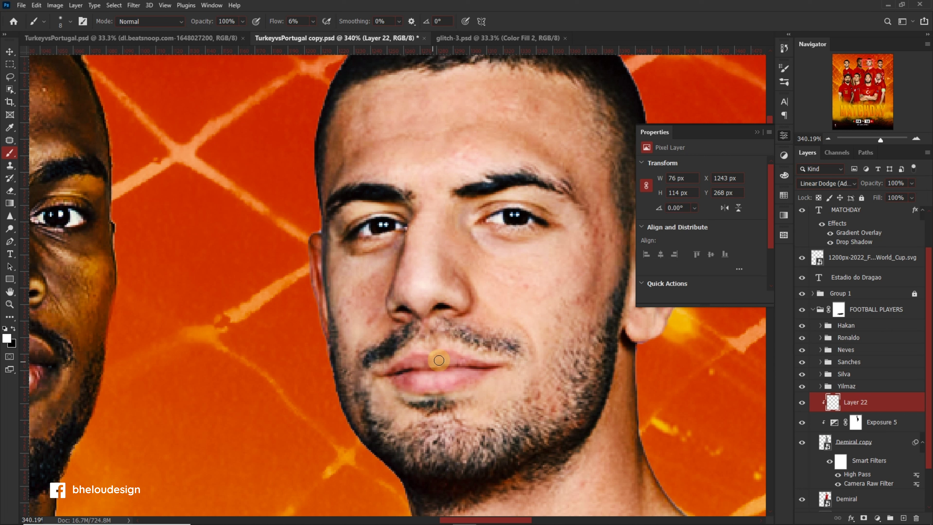
scroll(437, 384, "up", 1)
left_click_drag(507, 382, 426, 419)
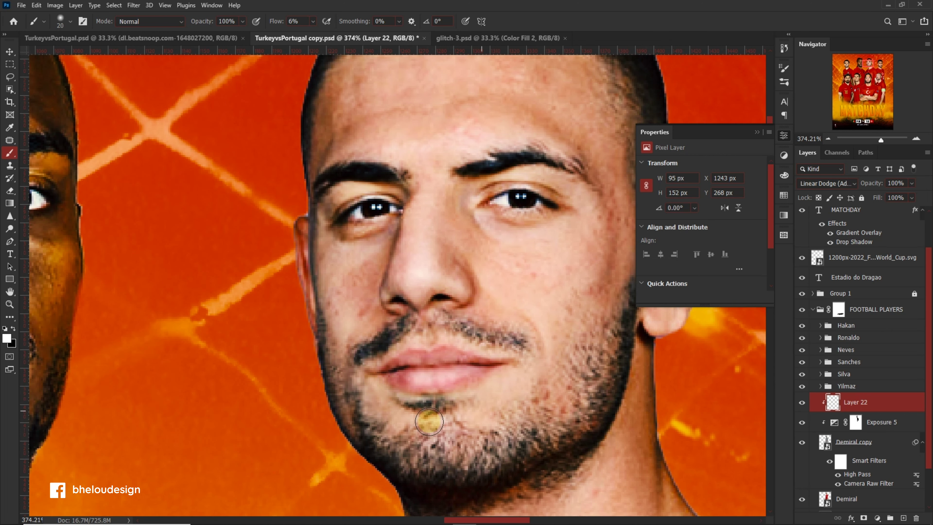
Step: With a larger brush, dab more face highlights, brighten the forehead and highlight the neck
key("bracketright")
scroll(524, 259, "down", 1)
left_click(534, 221)
left_click(340, 258)
scroll(384, 228, "up", 2)
left_click_drag(386, 155, 469, 214)
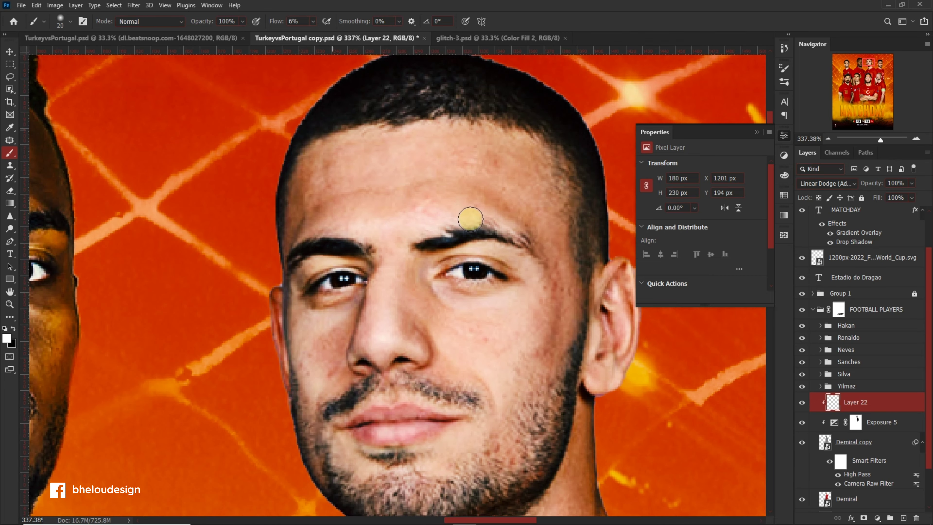
scroll(469, 214, "down", 1)
key("bracketleft")
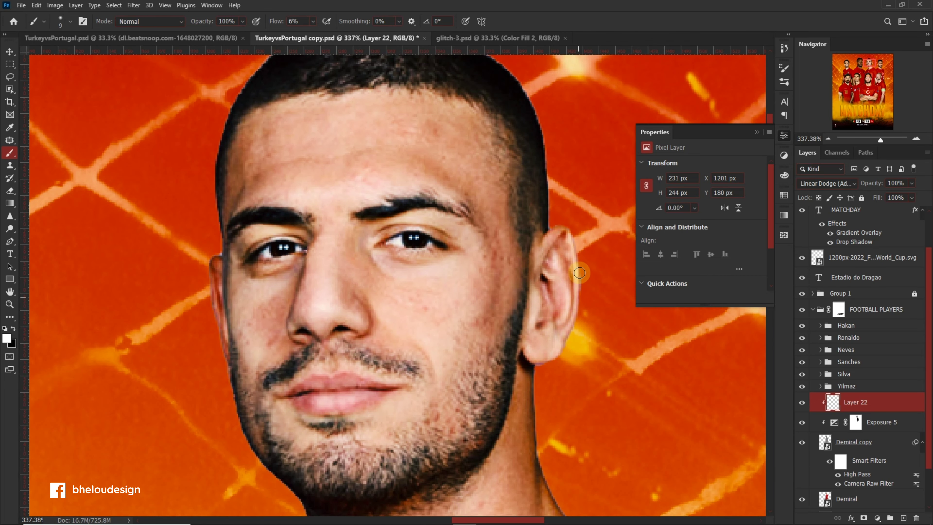
scroll(538, 235, "down", 4)
left_click(527, 426)
Step: With a smaller brush, paint highlight strokes along Demiral's shirt collar and shirt
scroll(548, 393, "down", 3)
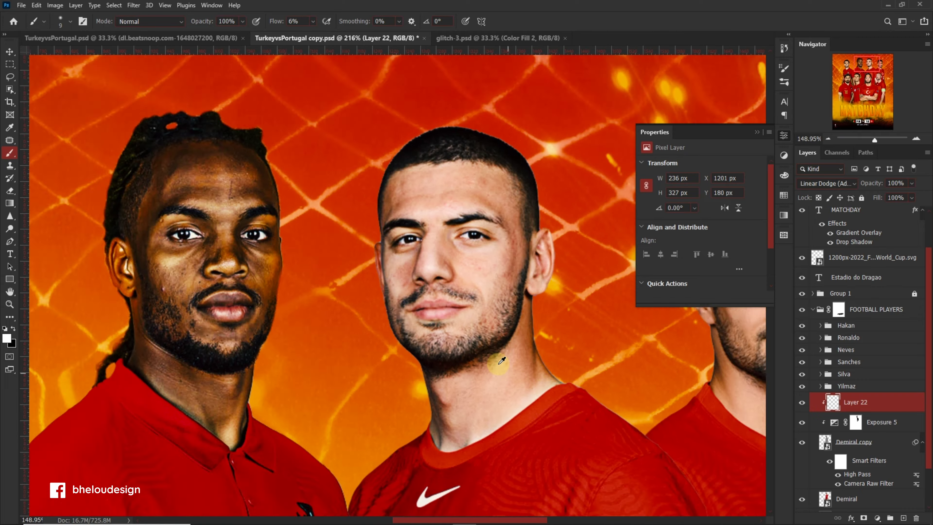
scroll(551, 330, "down", 3)
scroll(582, 283, "up", 2)
key("bracketleft")
left_click_drag(572, 294, 482, 359)
scroll(478, 343, "down", 3)
left_click_drag(551, 289, 647, 365)
scroll(564, 353, "up", 2)
left_click_drag(563, 353, 548, 368)
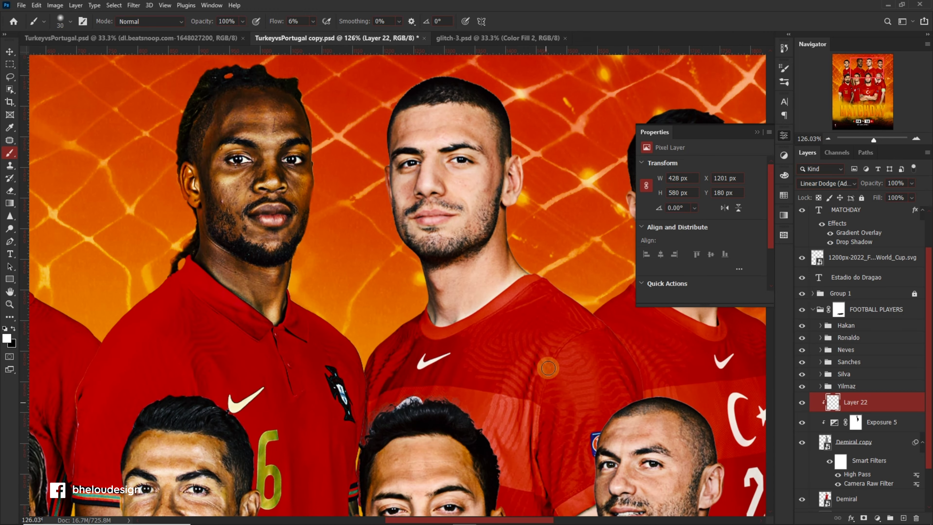
scroll(529, 392, "down", 3)
Step: Add a new Layer 23 in Multiply blend mode with black as the painting colour
left_click(903, 517)
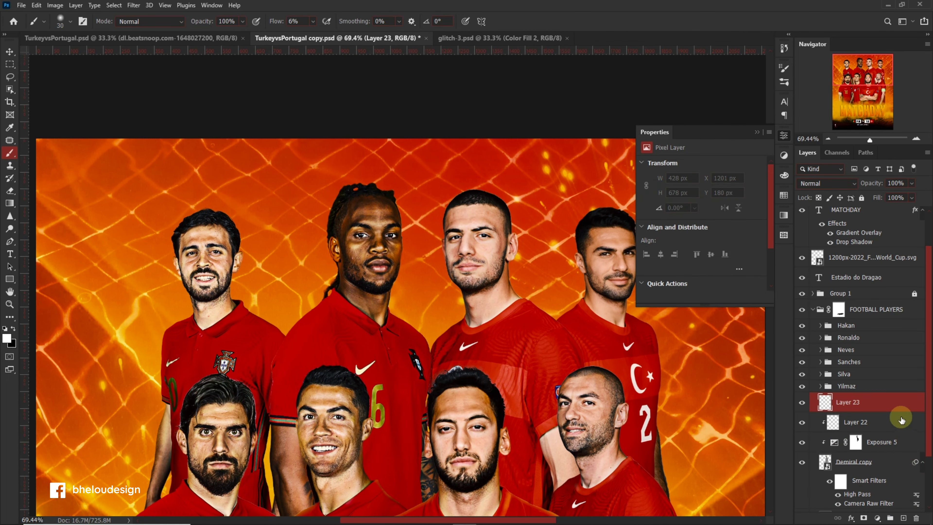
left_click(826, 183)
left_click(819, 207)
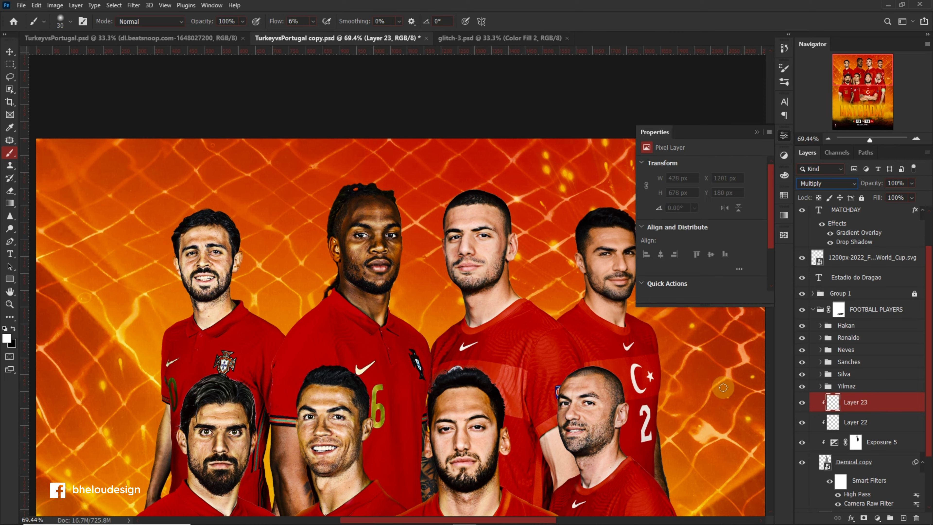
key("x")
Step: Shade the shirt edge at about 41% flow, then the player's side and shirt at 15%
left_click(499, 398)
scroll(499, 399, "up", 4)
key("bracketright")
key("shift+0")
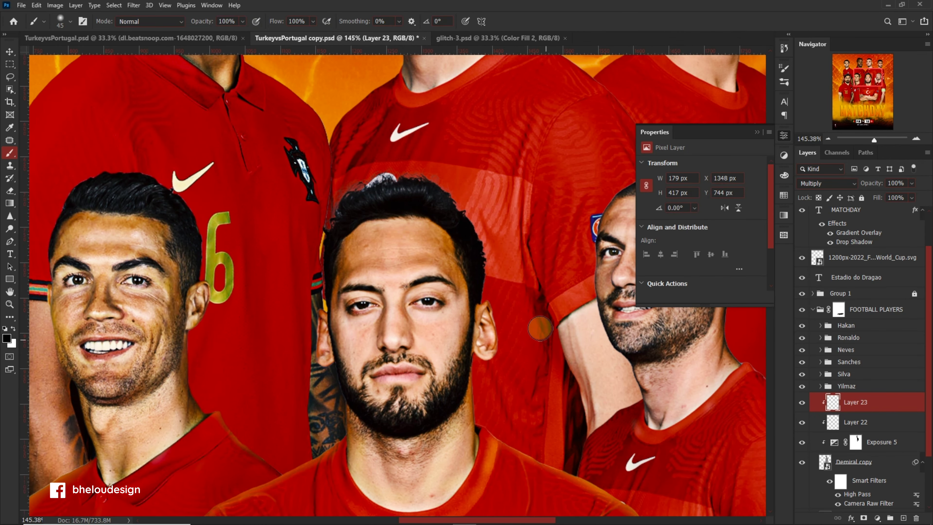
key("shift+4")
key("shift+1")
mouse_move(560, 466)
left_mouse_down()
mouse_move(550, 353)
mouse_move(559, 297)
left_mouse_up()
scroll(572, 367, "down", 3)
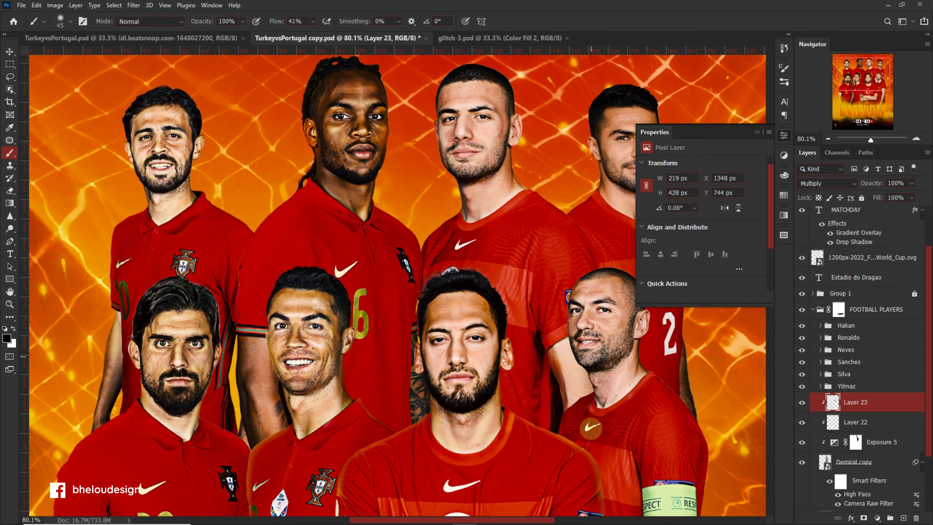
scroll(526, 111, "up", 2)
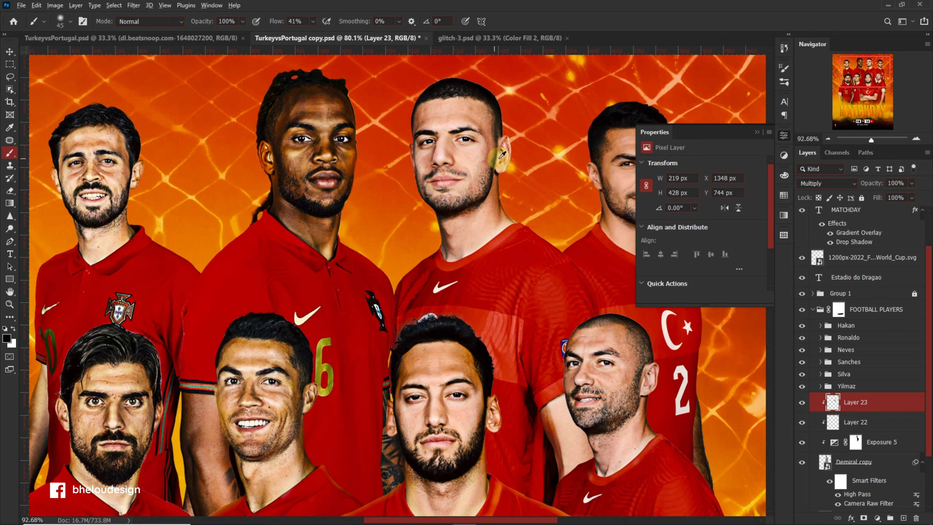
scroll(527, 111, "up", 2)
left_click_drag(304, 32, 302, 32)
left_click_drag(408, 342, 404, 267)
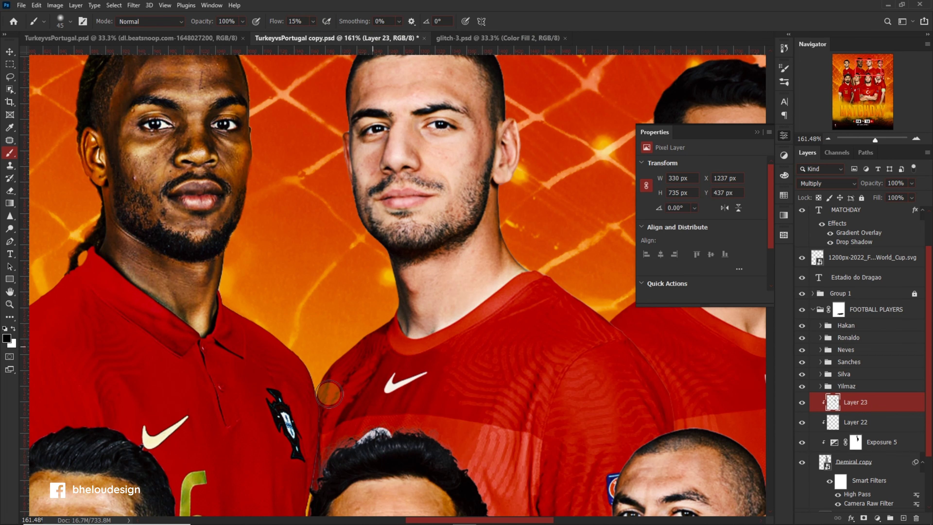
scroll(352, 353, "down", 2)
left_click(380, 312)
Step: Shade Demiral's right cheek and temple, then paint faint 3% flow shading across cheek and chin
scroll(410, 338, "down", 4)
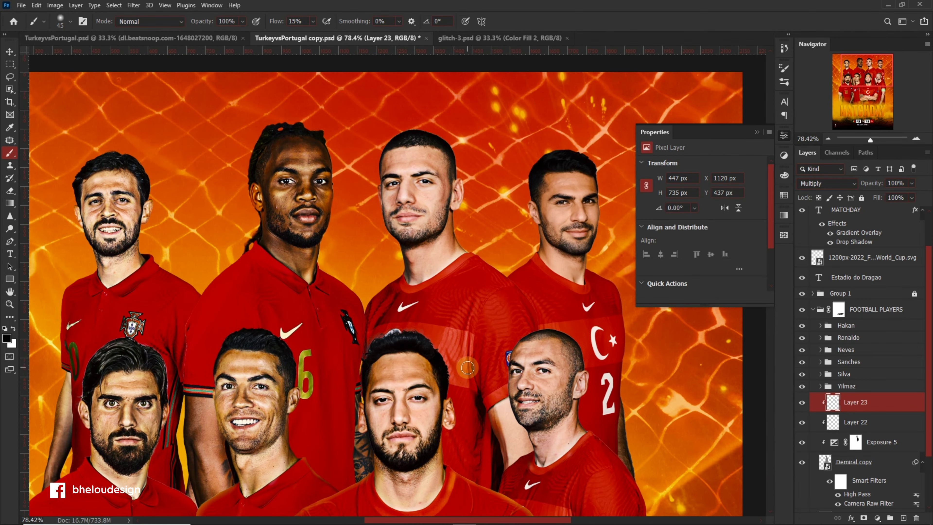
scroll(467, 367, "down", 2)
scroll(478, 221, "up", 2)
scroll(514, 165, "up", 3)
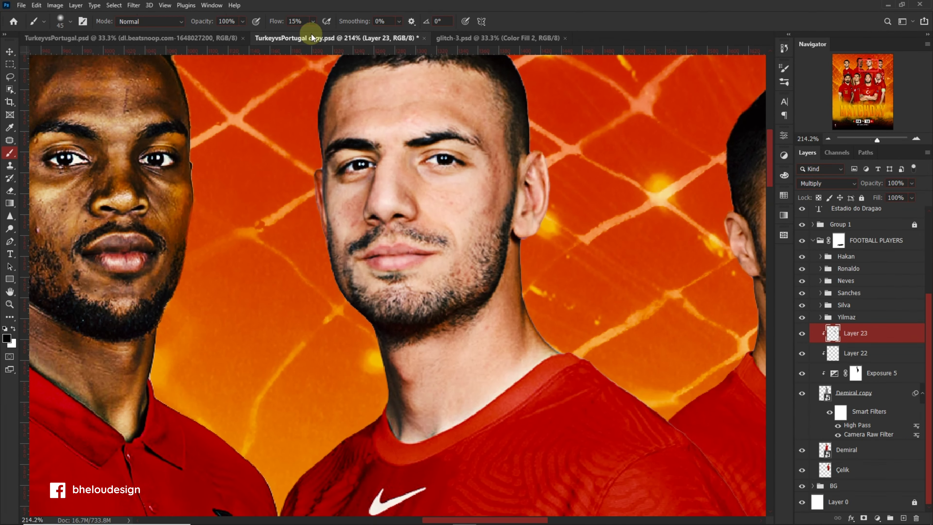
scroll(477, 268, "up", 1)
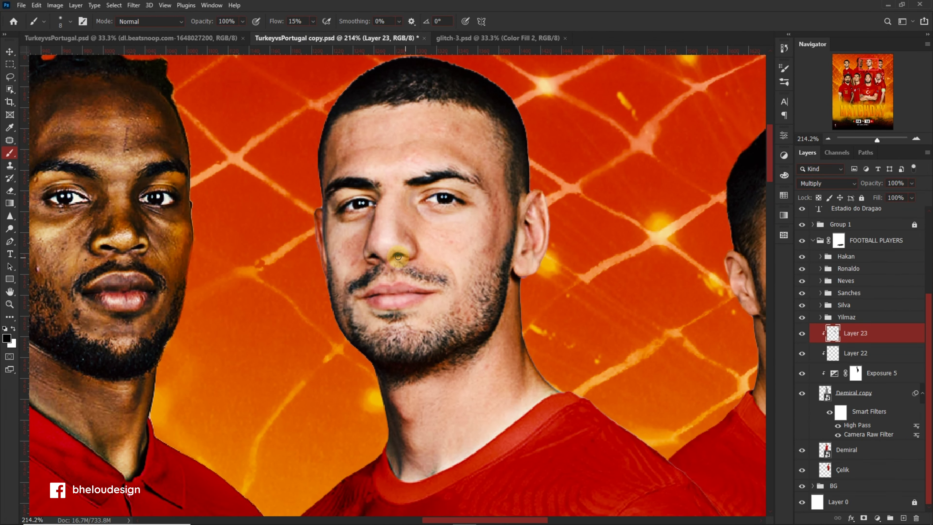
scroll(375, 227, "up", 1)
left_click(312, 22)
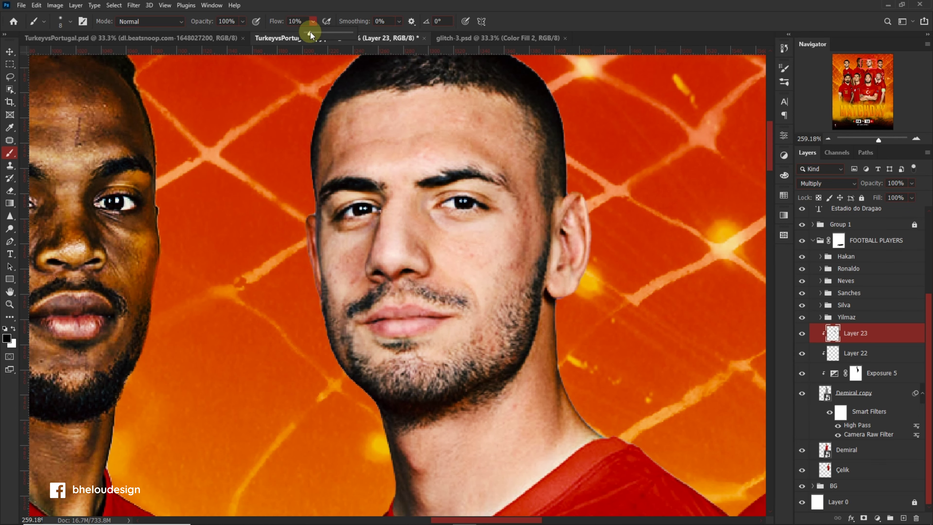
scroll(433, 253, "down", 1)
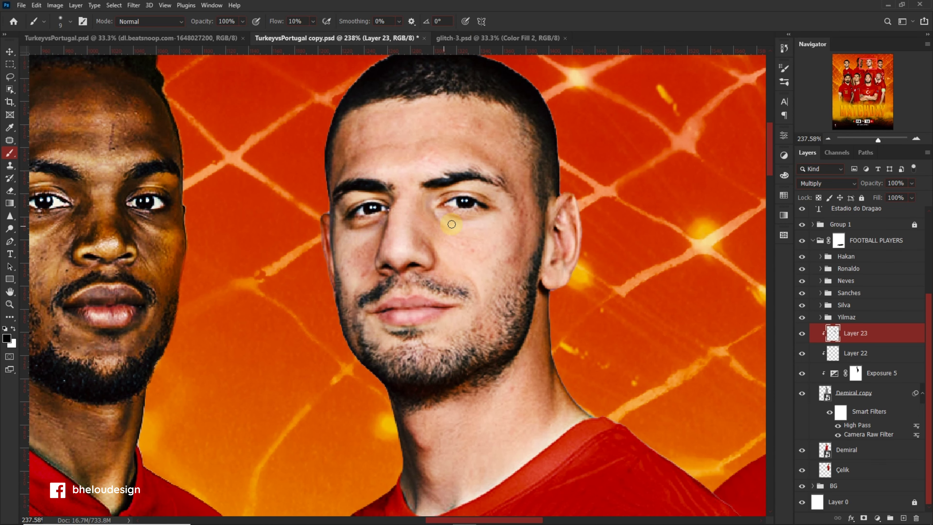
scroll(425, 230, "up", 1)
scroll(466, 311, "up", 1)
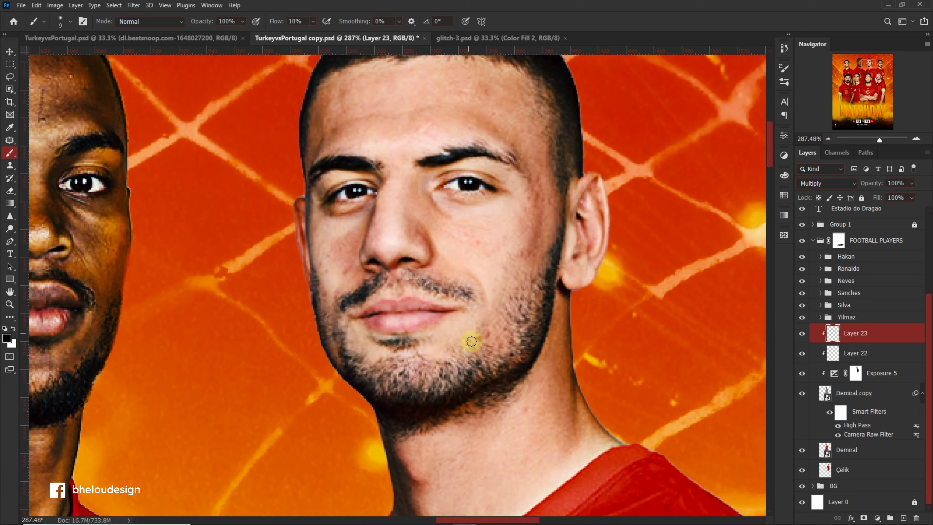
scroll(551, 441, "down", 1)
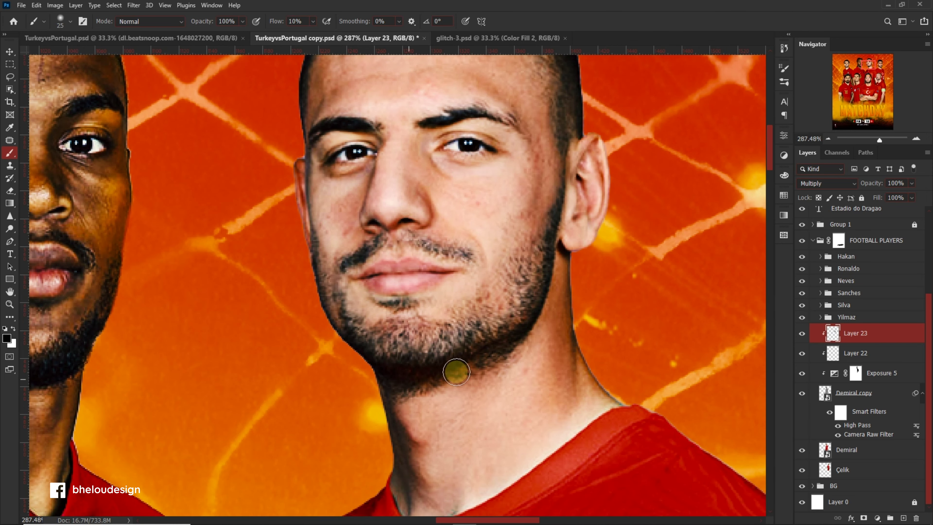
scroll(456, 492, "down", 1)
scroll(503, 367, "down", 5)
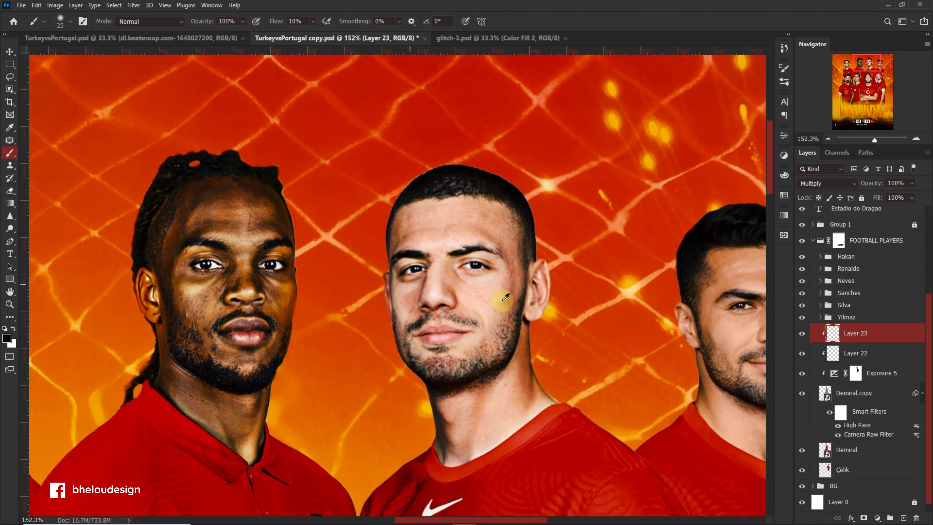
scroll(508, 388, "up", 4)
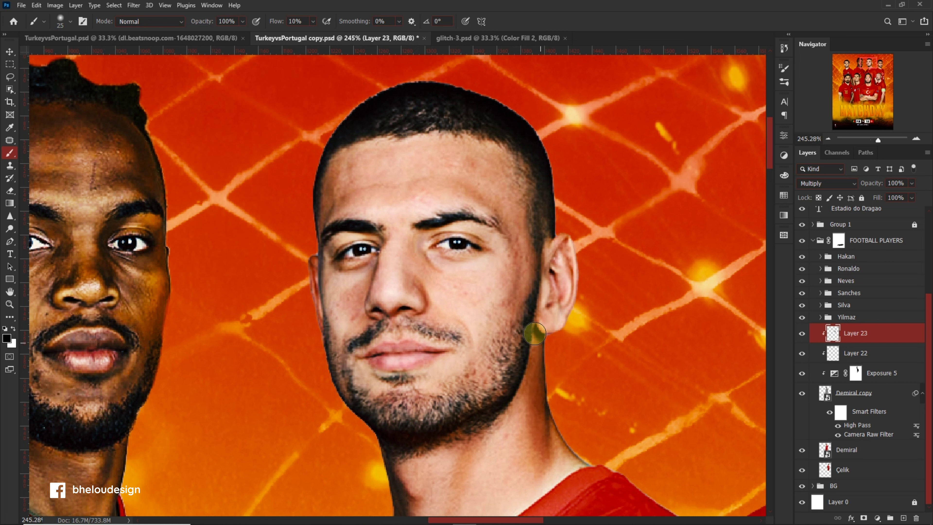
left_click_drag(515, 231, 516, 235)
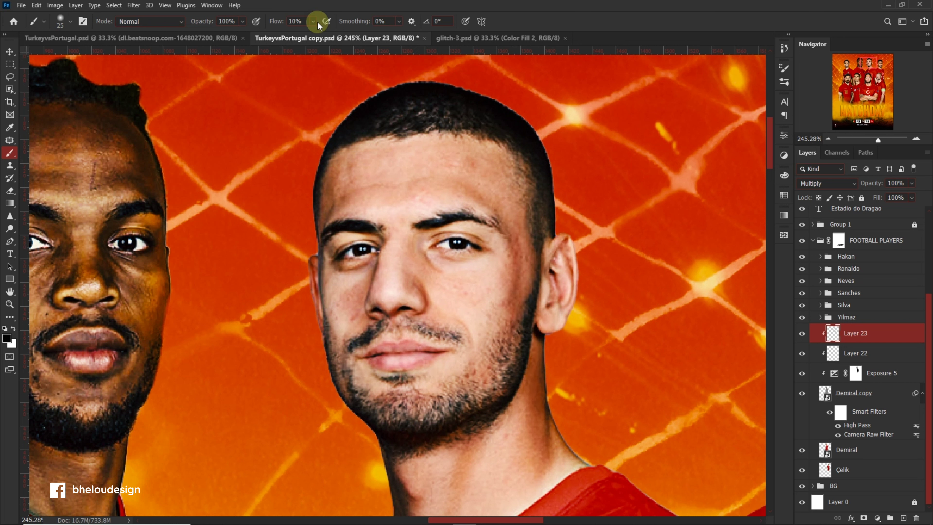
left_click(507, 226)
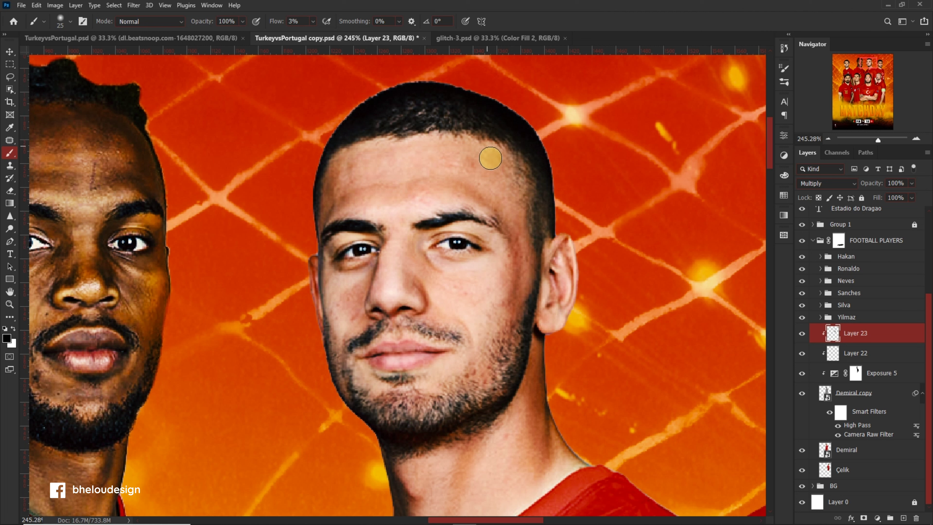
left_click_drag(490, 335, 370, 394)
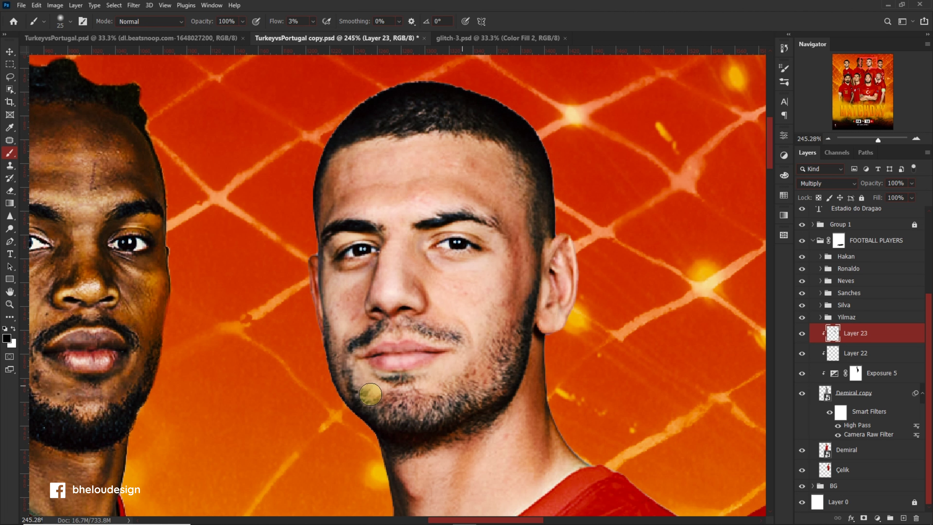
Step: Add a slightly larger shading stroke on the shirt and toggle Layer 23 to compare
scroll(330, 295, "down", 5)
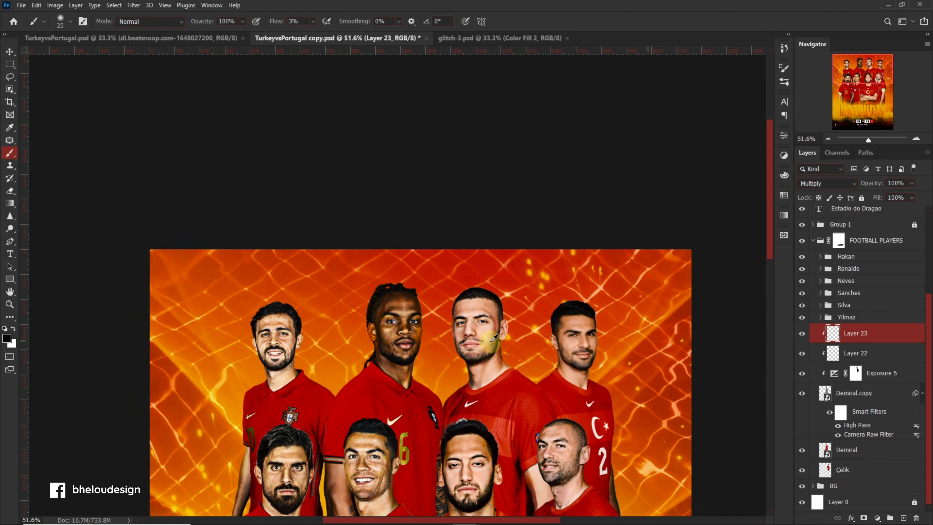
scroll(593, 406, "up", 4)
scroll(592, 405, "down", 3)
key("bracketright")
left_click_drag(633, 351, 624, 354)
scroll(611, 420, "down", 2)
scroll(572, 240, "up", 3)
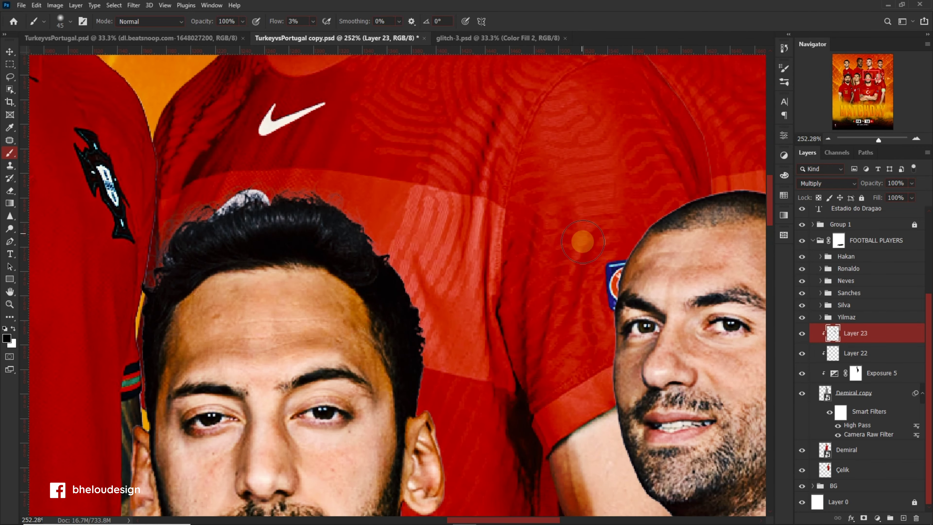
scroll(569, 248, "up", 2)
scroll(569, 248, "down", 2)
left_click(803, 334)
Step: Set a fine brush at 16% flow and compare the image with and without the shading
scroll(475, 301, "up", 3)
left_click_drag(316, 35, 319, 34)
key("bracketleft")
key("bracketleft")
key("bracketleft")
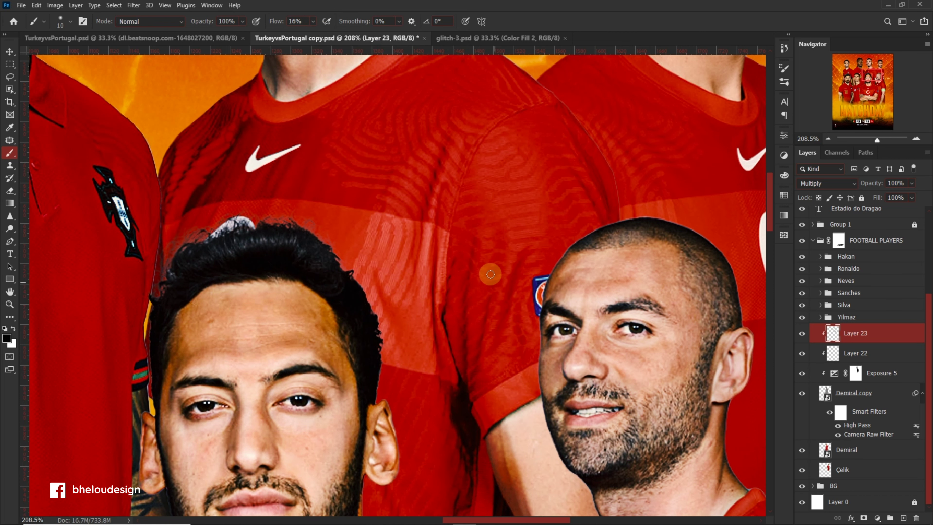
scroll(454, 362, "up", 1)
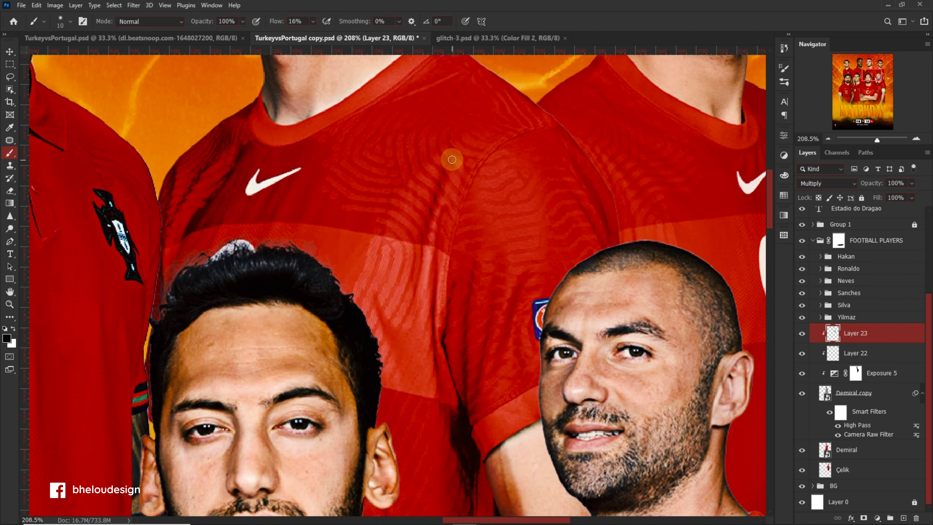
scroll(477, 250, "up", 1)
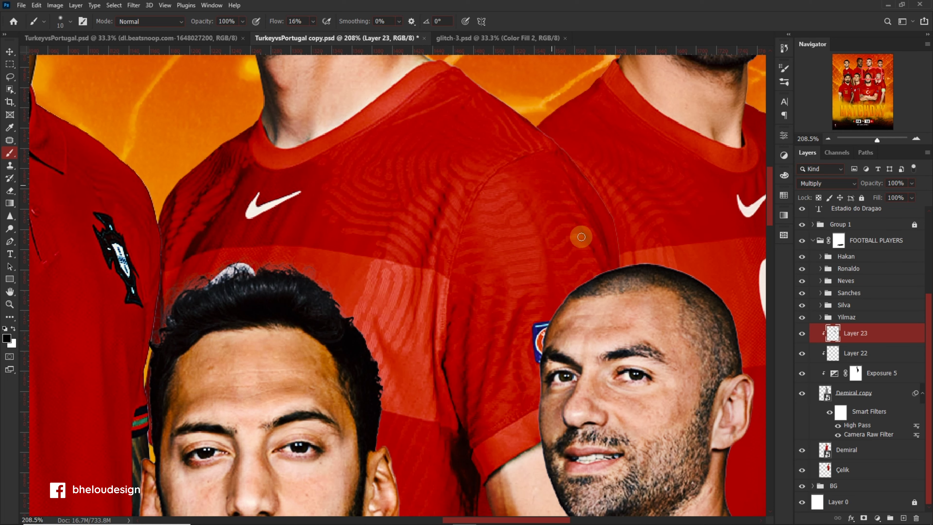
scroll(501, 194, "up", 1)
scroll(502, 193, "down", 2)
scroll(514, 239, "down", 2)
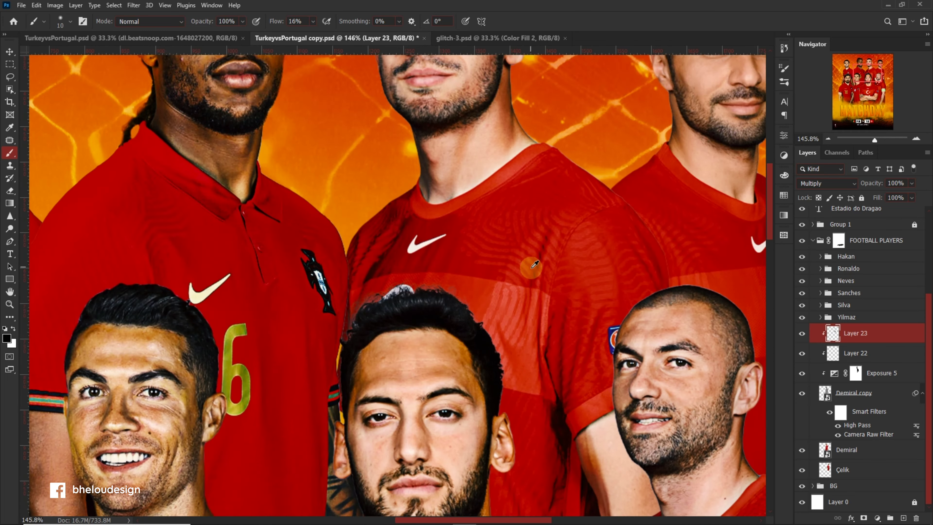
scroll(531, 267, "up", 2)
scroll(477, 227, "up", 1)
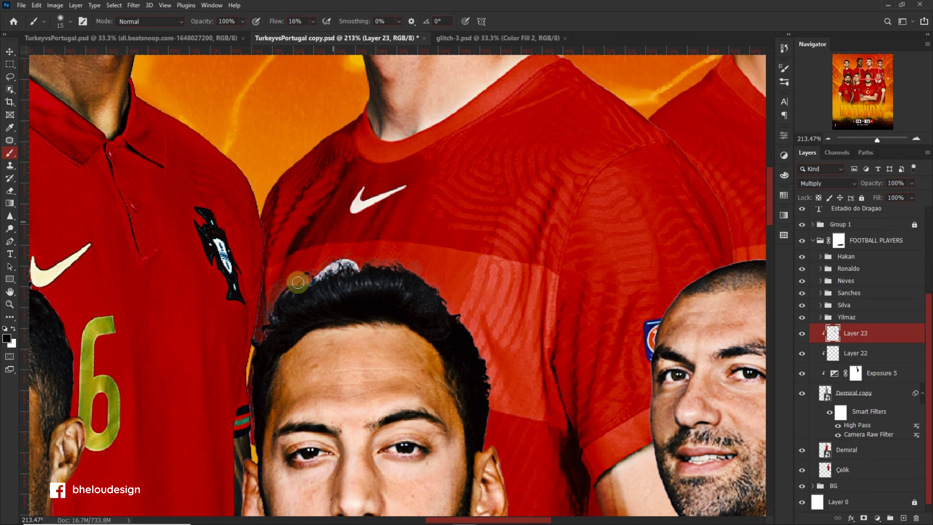
scroll(354, 176, "down", 5)
scroll(338, 174, "up", 3)
scroll(451, 188, "down", 5)
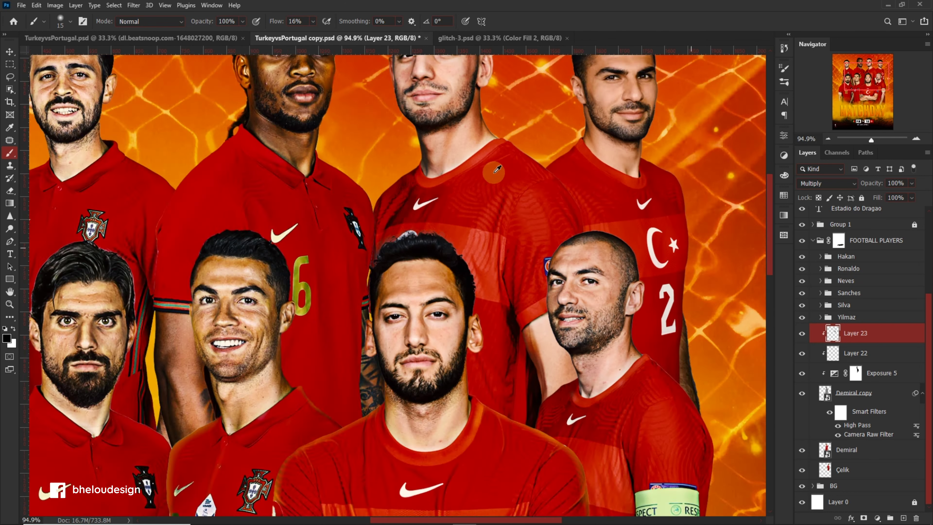
scroll(485, 231, "down", 4)
double_click(804, 335)
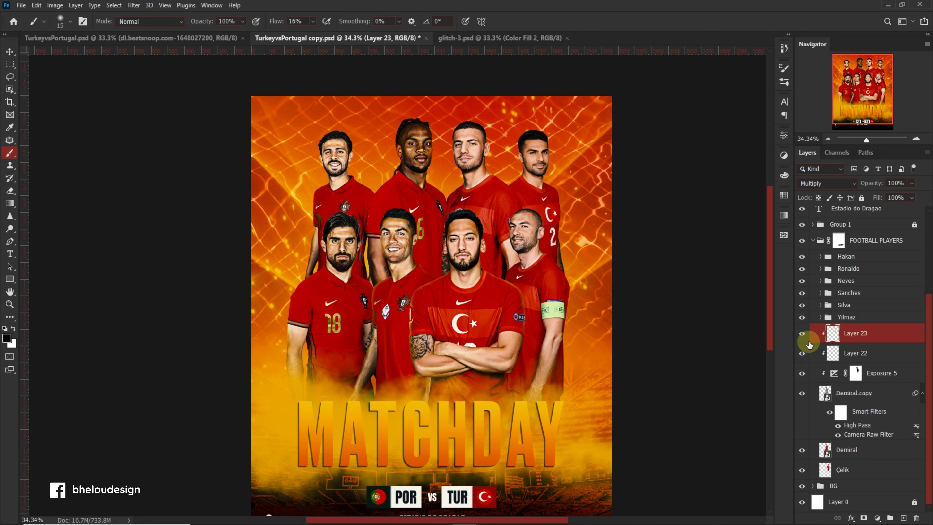
Step: Group Layer 23 through Demiral into Group 2 and duplicate the Çelik layer
left_click(871, 450, "shift")
key("ctrl+g")
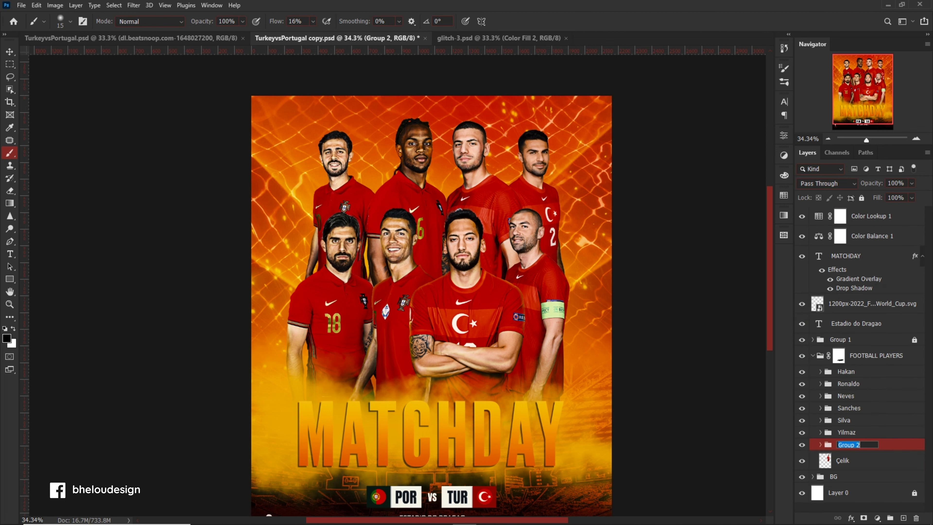
left_click(910, 460)
key("ctrl+j")
Step: Grade the Çelik copy in Camera Raw: Texture +25, Clarity +33, Highlights +15, Whites +23, Shadows -13
scroll(588, 166, "up", 3)
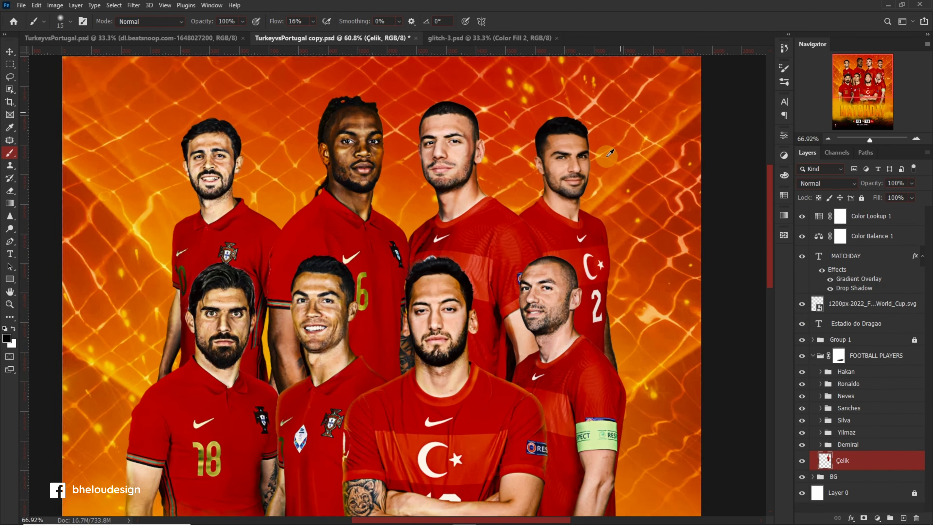
scroll(608, 167, "up", 2)
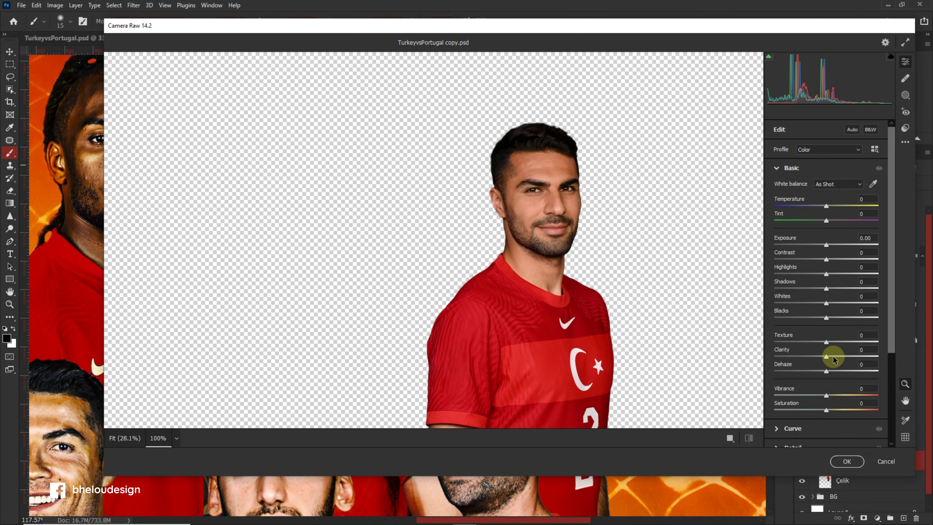
mouse_move(826, 355)
left_mouse_down()
mouse_move(843, 355)
mouse_move(840, 342)
mouse_move(829, 396)
left_mouse_up()
mouse_move(826, 303)
left_mouse_down()
mouse_move(843, 306)
mouse_move(817, 293)
mouse_move(848, 271)
mouse_move(831, 270)
left_mouse_up()
left_click(841, 462)
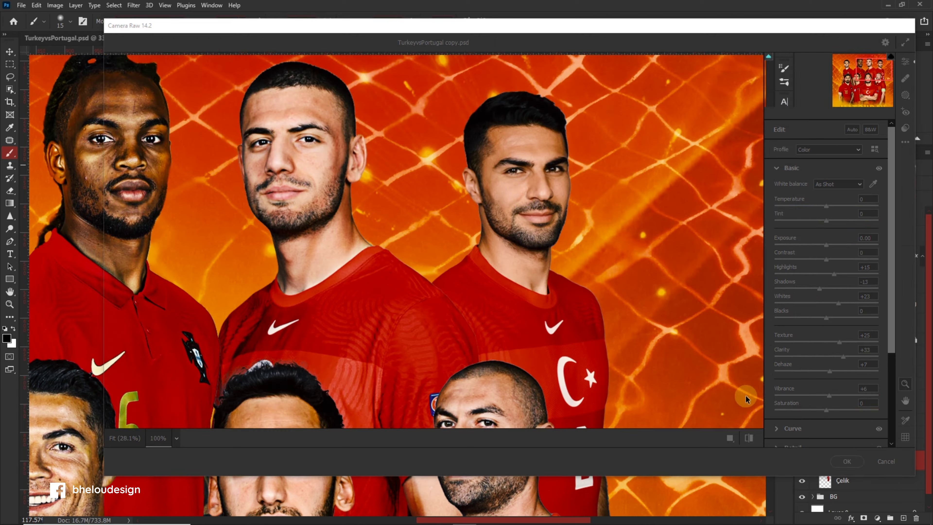
scroll(616, 270, "down", 5)
Step: Apply a High Pass filter to the Çelik copy layer
key("v")
scroll(859, 404, "down", 1)
right_click(863, 444)
key("Escape")
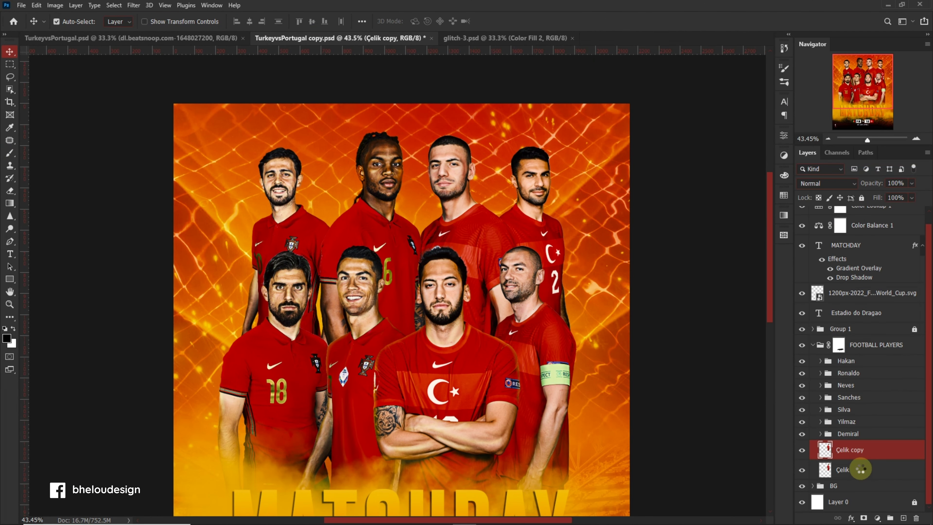
left_click(860, 469)
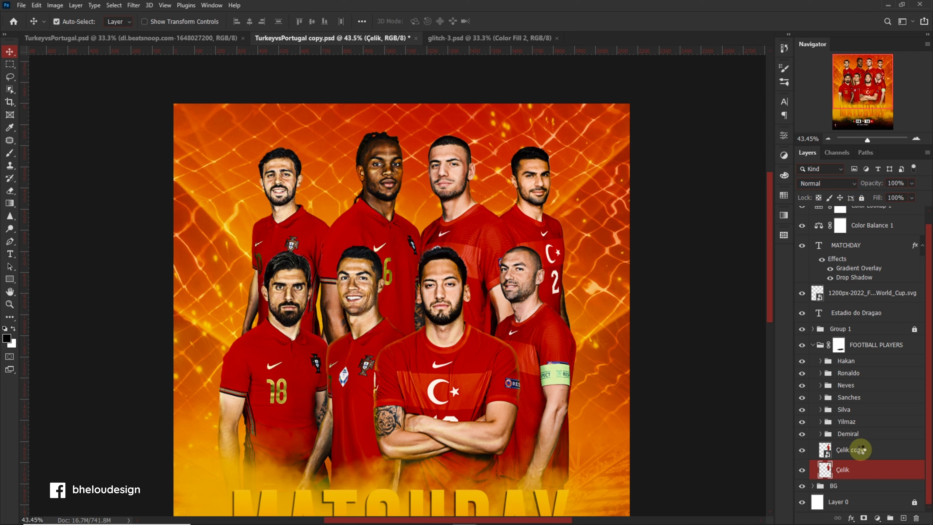
left_click(852, 449)
left_click(134, 5)
left_click(286, 223)
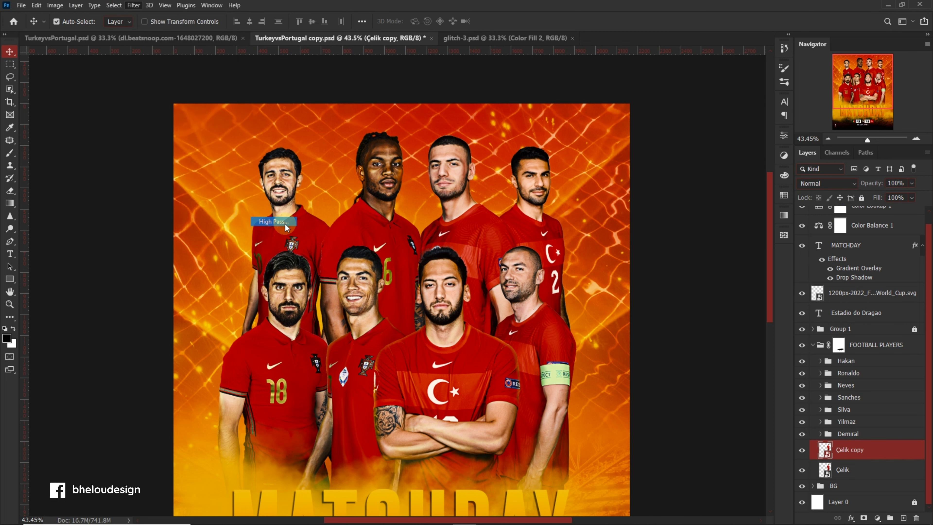
key("Return")
scroll(856, 384, "down", 1)
Step: Blend the High Pass copy in Overlay at 80% and add a new Layer 24 above it
left_click(826, 183)
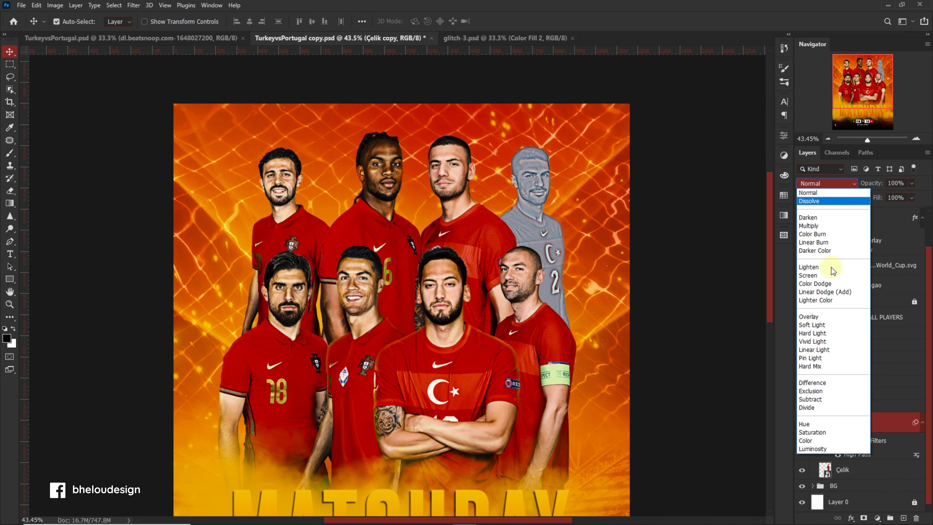
left_click(832, 316)
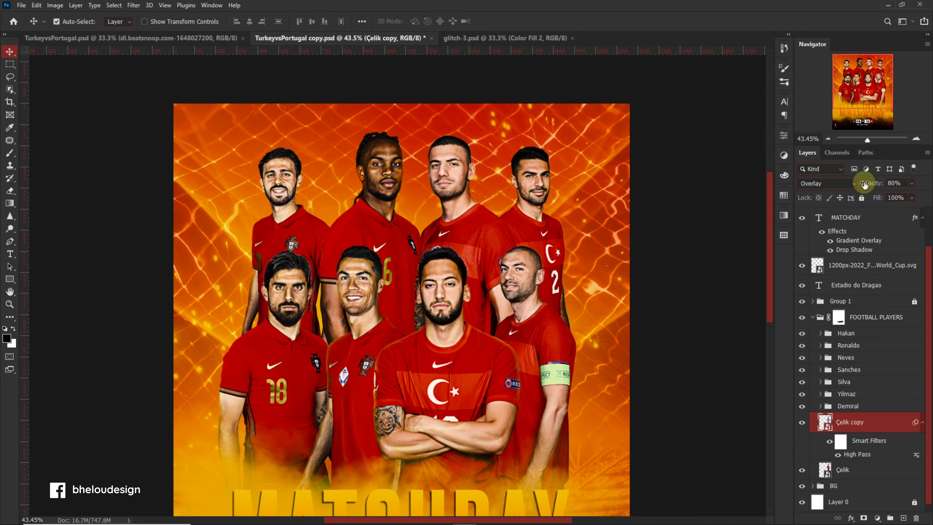
left_click(903, 517)
Step: Clip the new layer to the player and set a white brush at 12% flow
left_click(885, 424, "alt")
key("b")
key("x")
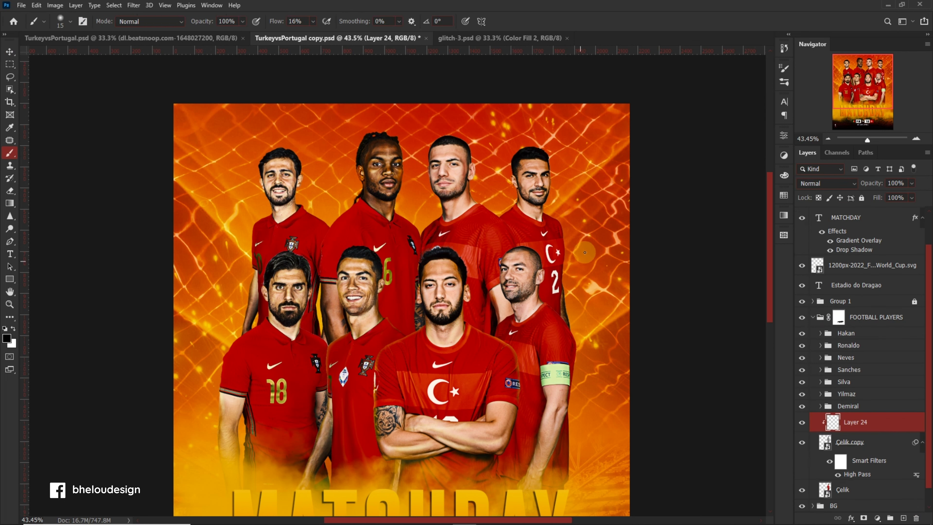
scroll(552, 276, "up", 5)
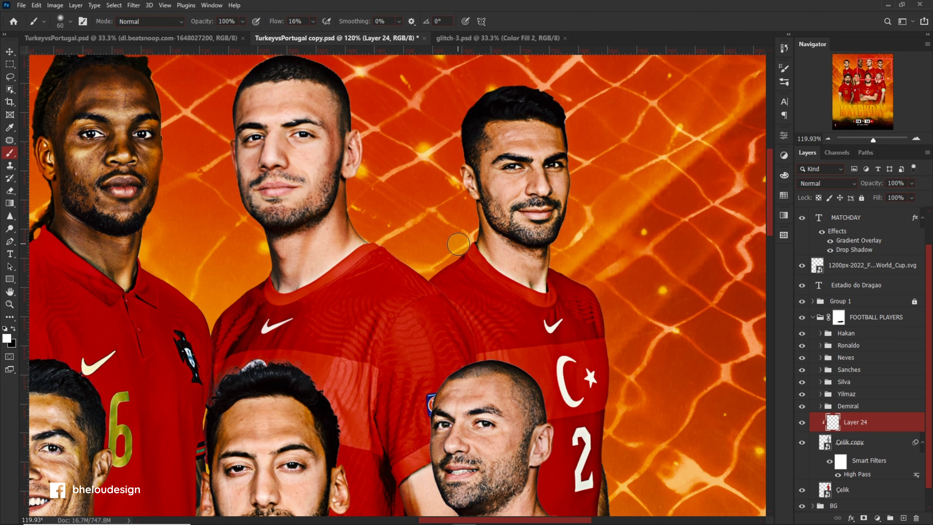
left_click(313, 22)
left_click(557, 29)
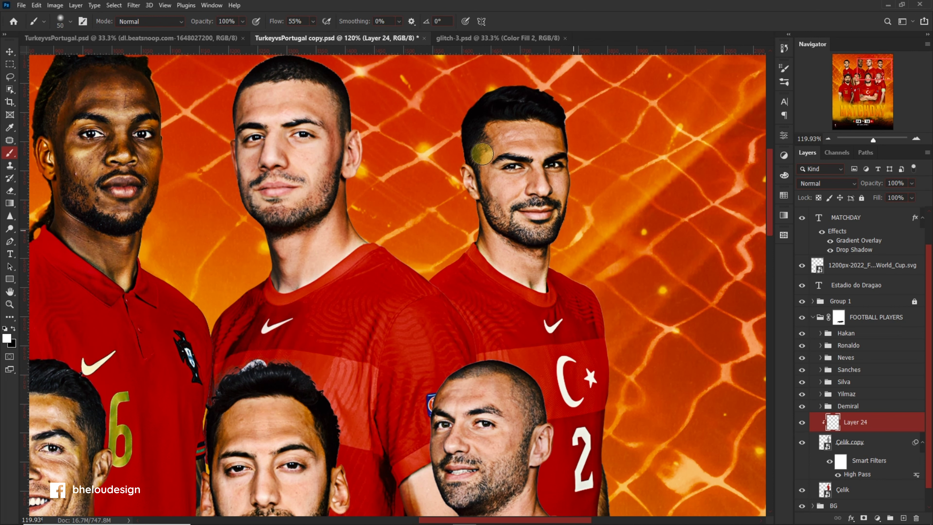
scroll(463, 220, "up", 1)
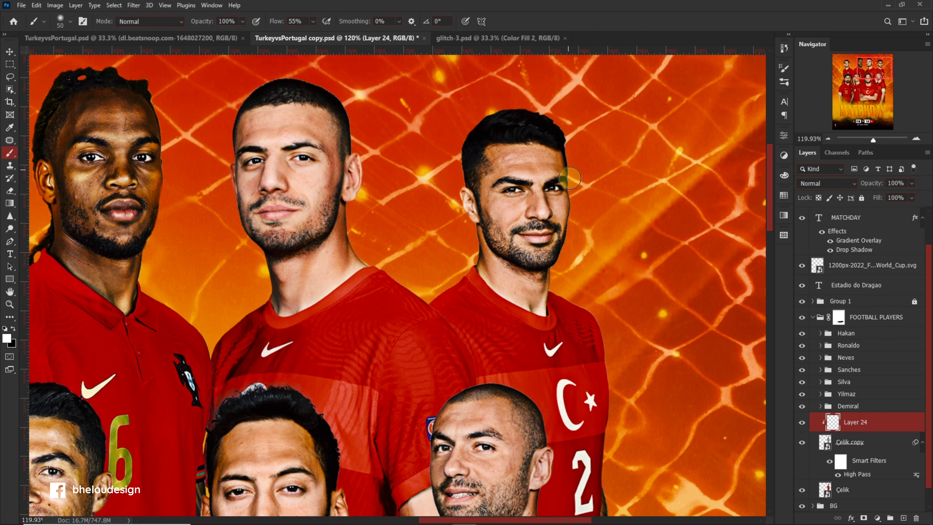
scroll(471, 243, "down", 1, "alt")
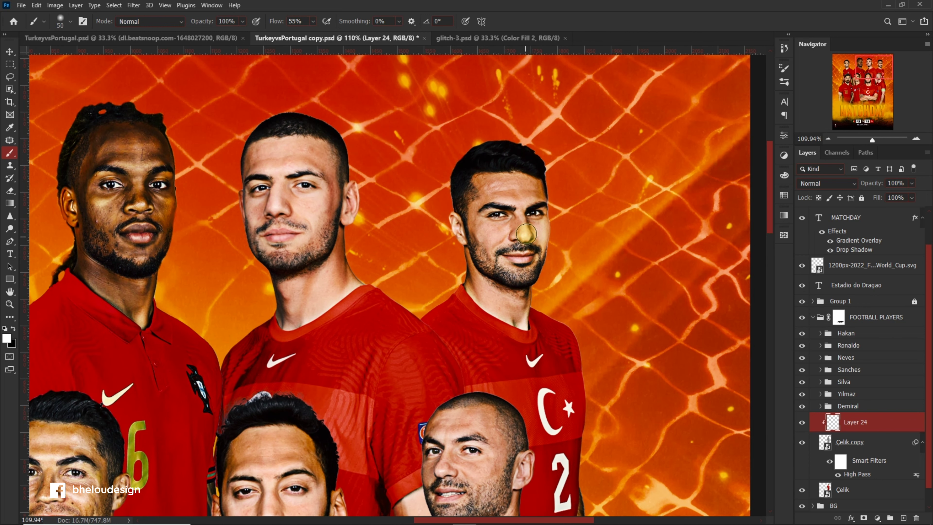
scroll(526, 234, "up", 7, "alt")
left_click_drag(294, 32, 293, 33)
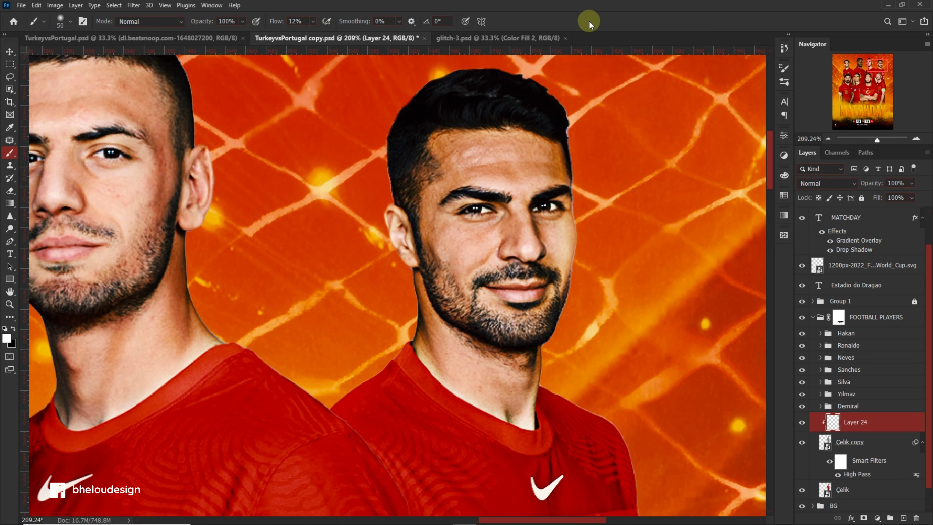
Step: Paint soft white highlights over the right back-row player's forehead and neck
scroll(507, 213, "up", 3, "alt")
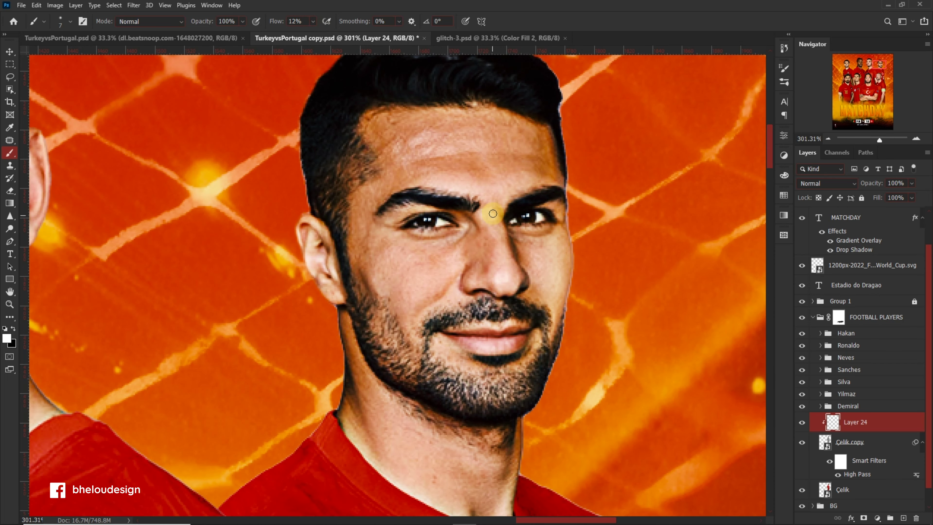
scroll(559, 276, "up", 1)
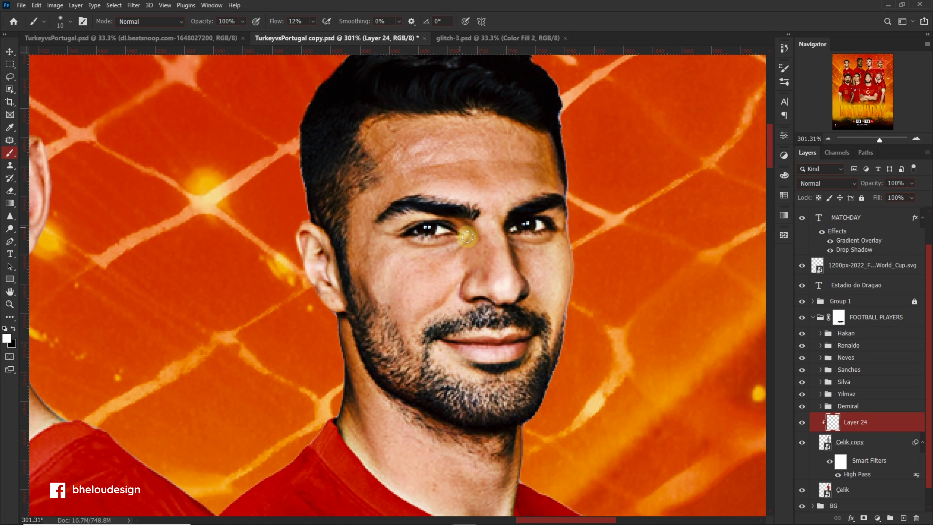
scroll(459, 249, "down", 2)
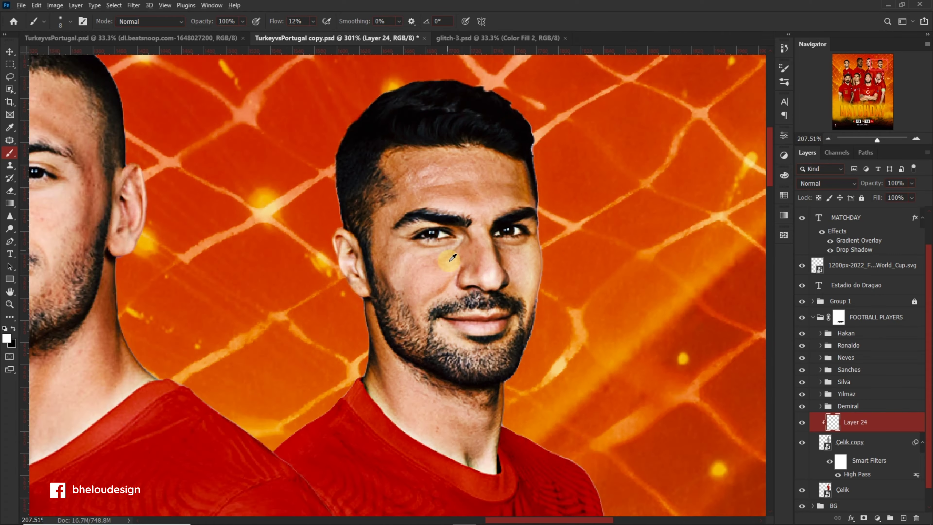
scroll(446, 276, "up", 3)
scroll(432, 311, "down", 3)
scroll(443, 213, "up", 4)
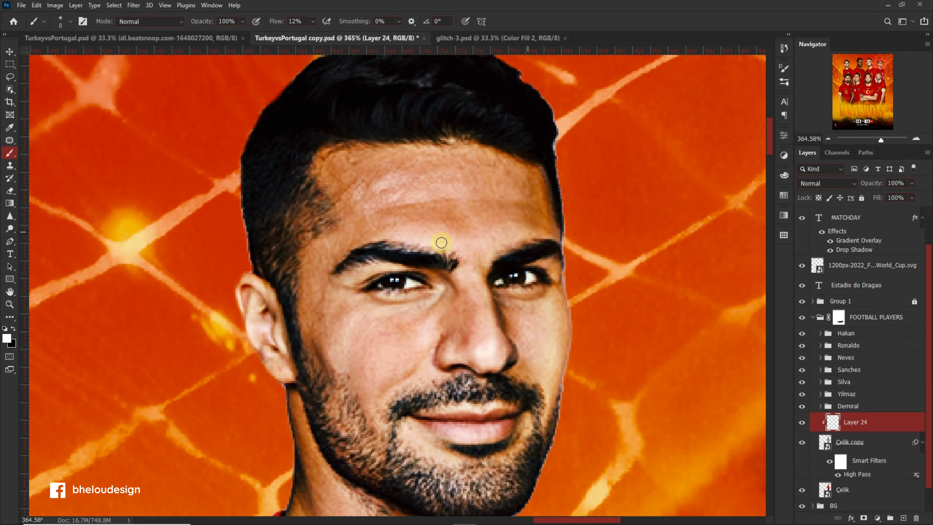
scroll(442, 244, "up", 1)
key("bracketright")
key("bracketright")
key("bracketright")
mouse_move(518, 213)
left_mouse_down()
mouse_move(439, 212)
mouse_move(381, 181)
left_mouse_up()
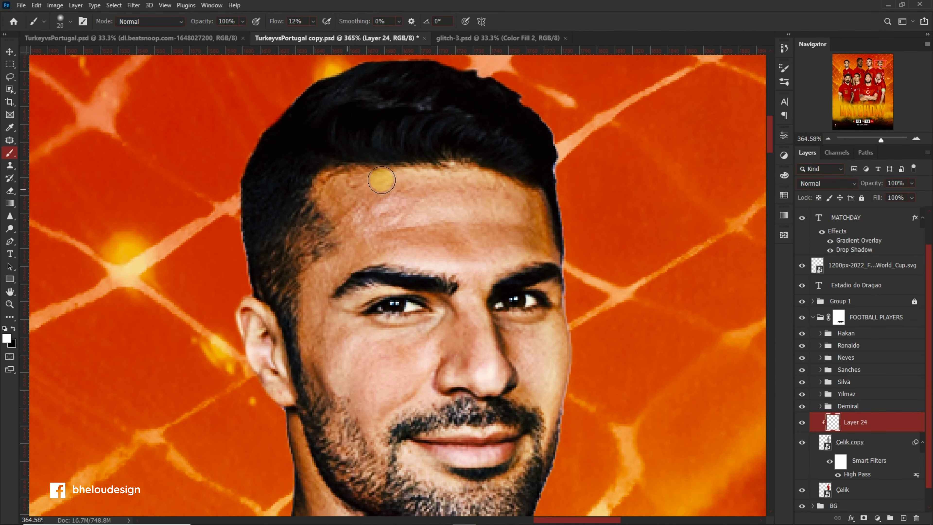
scroll(302, 340, "down", 2)
key("bracketleft")
scroll(302, 341, "down", 3)
mouse_move(302, 340)
left_mouse_down()
mouse_move(363, 462)
mouse_move(362, 423)
left_mouse_up()
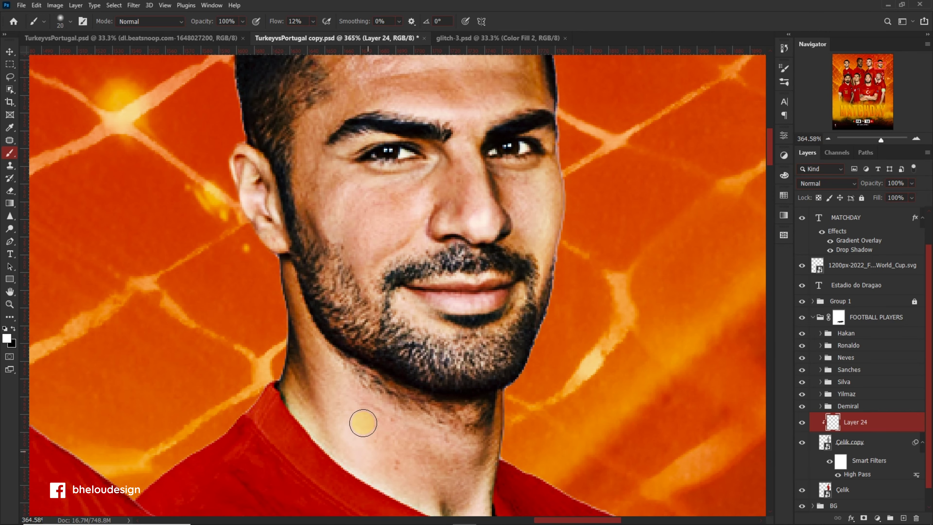
Step: Zoom back out and add a new shadow layer above Layer 24
scroll(362, 423, "down", 3)
scroll(469, 291, "up", 2)
scroll(469, 291, "down", 4)
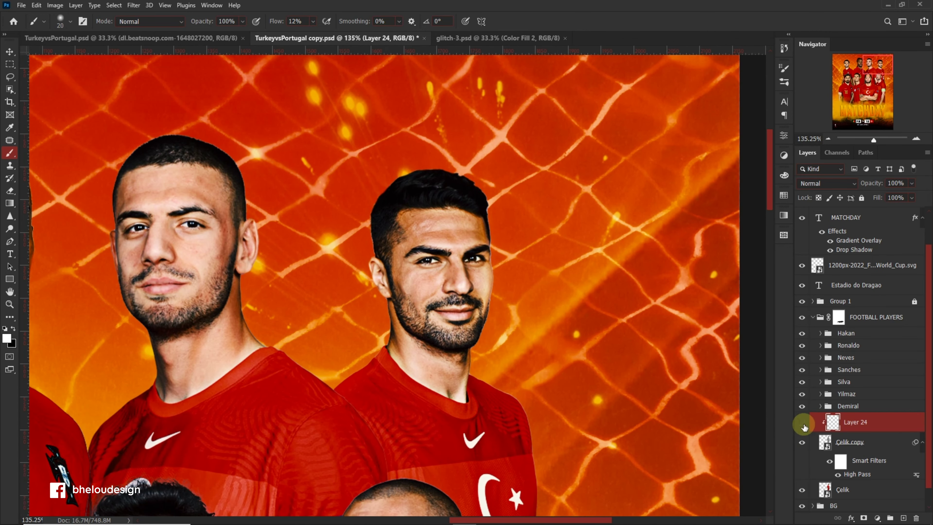
scroll(539, 322, "down", 3)
scroll(539, 323, "up", 3)
scroll(539, 323, "down", 3)
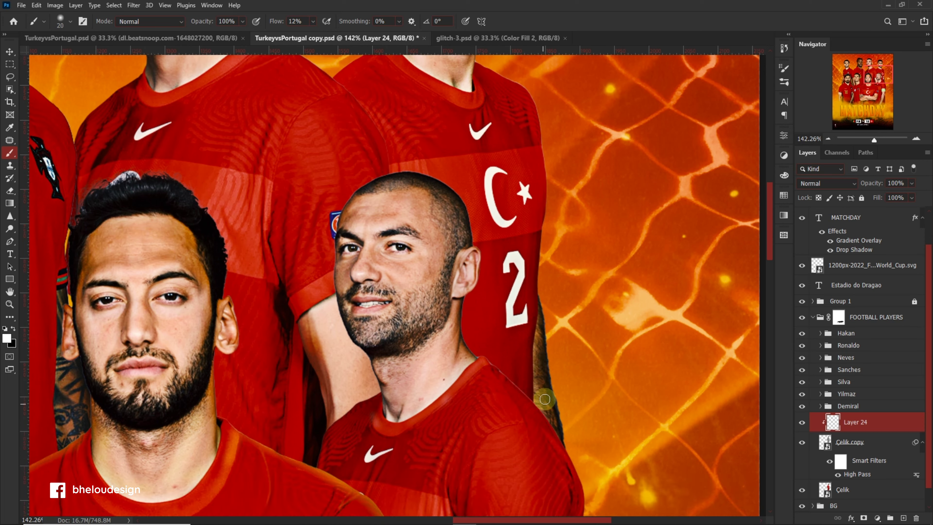
scroll(532, 341, "down", 3)
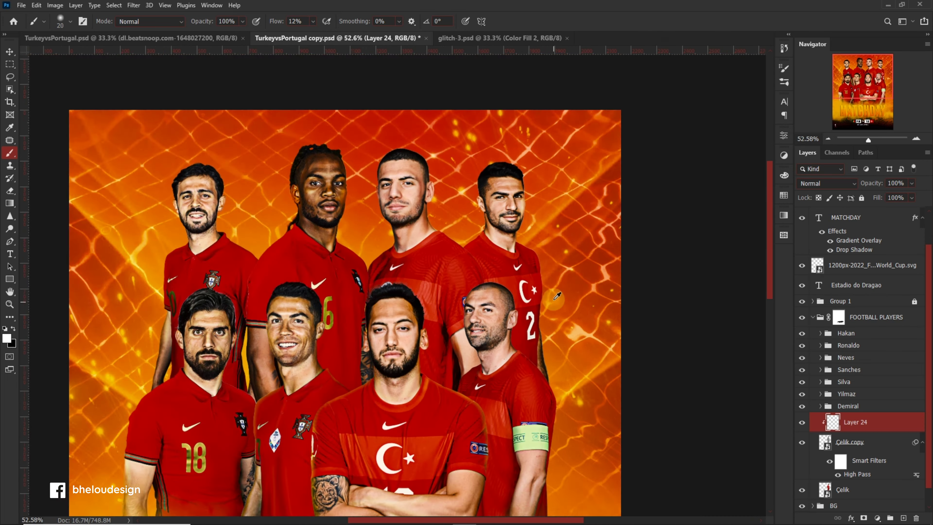
left_click(905, 515)
left_click(826, 183)
Step: Set Layer 25 to Multiply and paint soft black shading on the red shirts
left_click(821, 220)
left_click(13, 329)
scroll(493, 294, "up", 3)
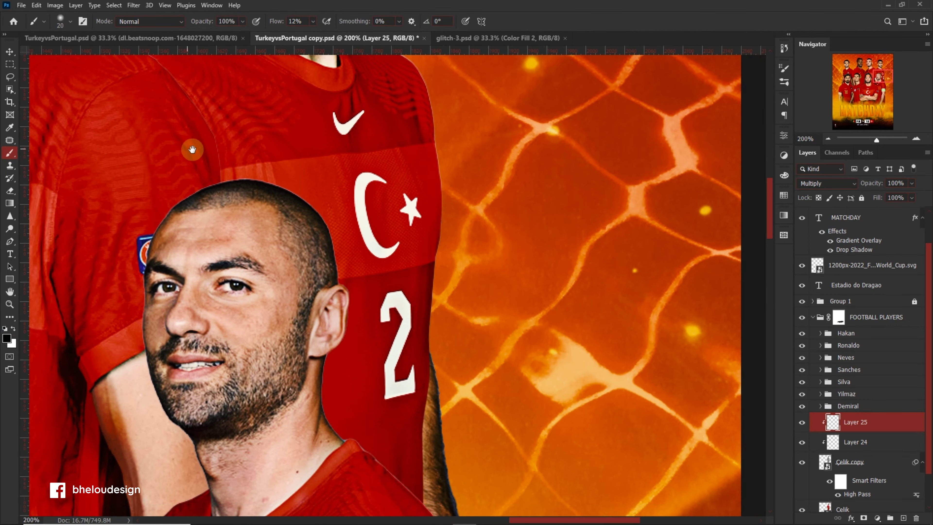
scroll(384, 250, "down", 1)
key("bracketright")
key("bracketright")
key("bracketright")
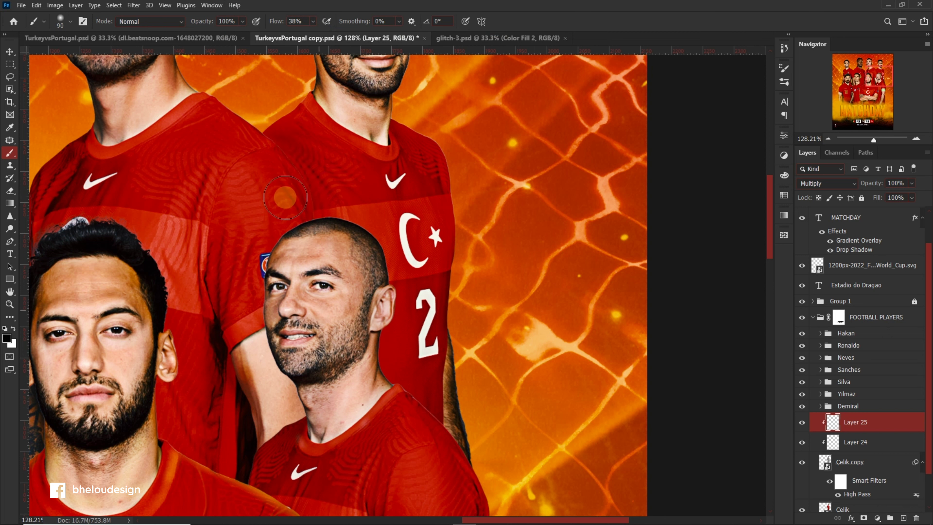
left_click_drag(311, 21, 577, 35)
key("bracketleft")
key("bracketleft")
key("bracketleft")
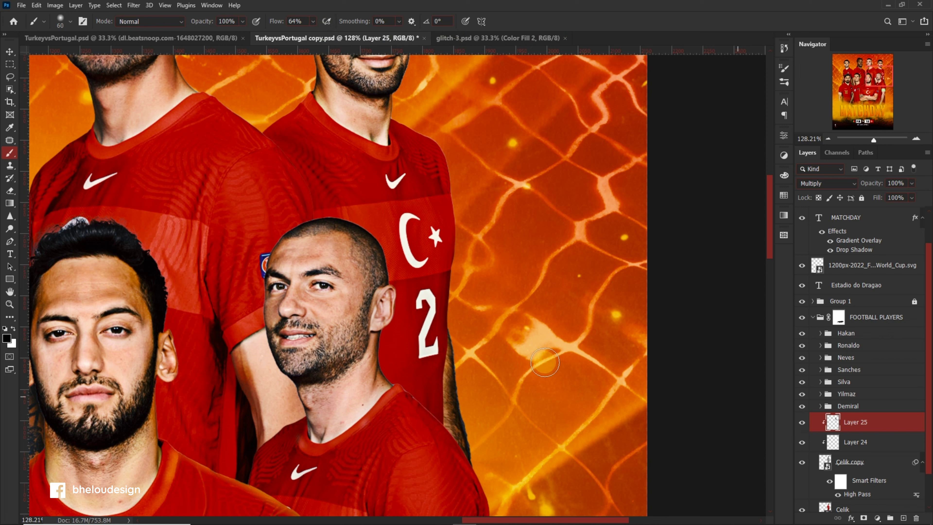
left_click_drag(313, 21, 296, 35)
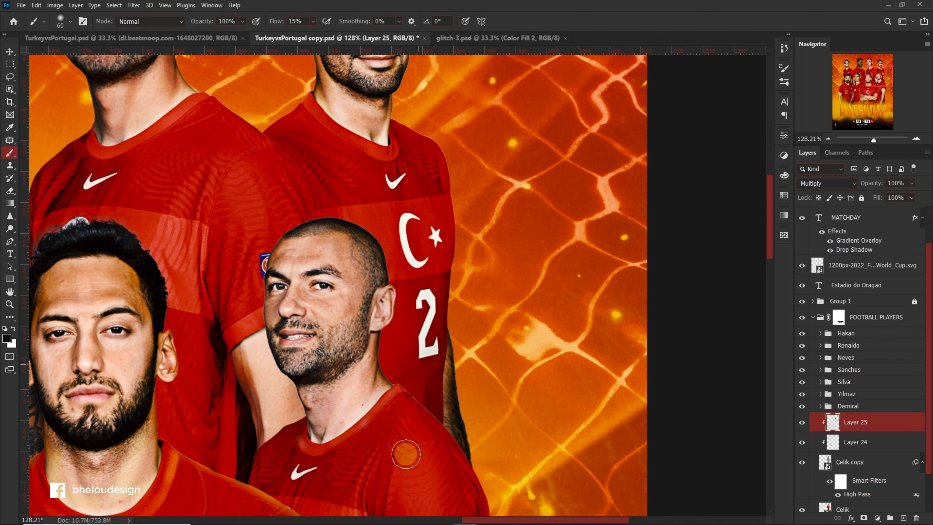
scroll(485, 316, "down", 2)
scroll(485, 316, "down", 2)
scroll(485, 316, "down", 2)
scroll(486, 316, "up", 2)
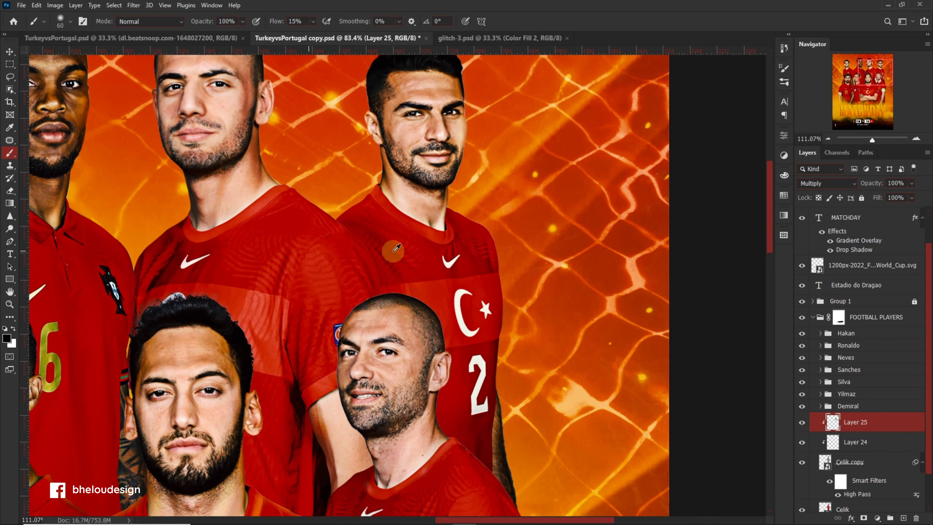
scroll(486, 316, "up", 2)
Step: Add clipped Layer 26 in Linear Dodge (Add) with an orange sampled from the background
left_click(899, 517)
left_click(826, 183)
left_click(822, 289)
left_click(7, 338)
left_click(316, 315)
key("Return")
key("b")
scroll(330, 272, "up", 1)
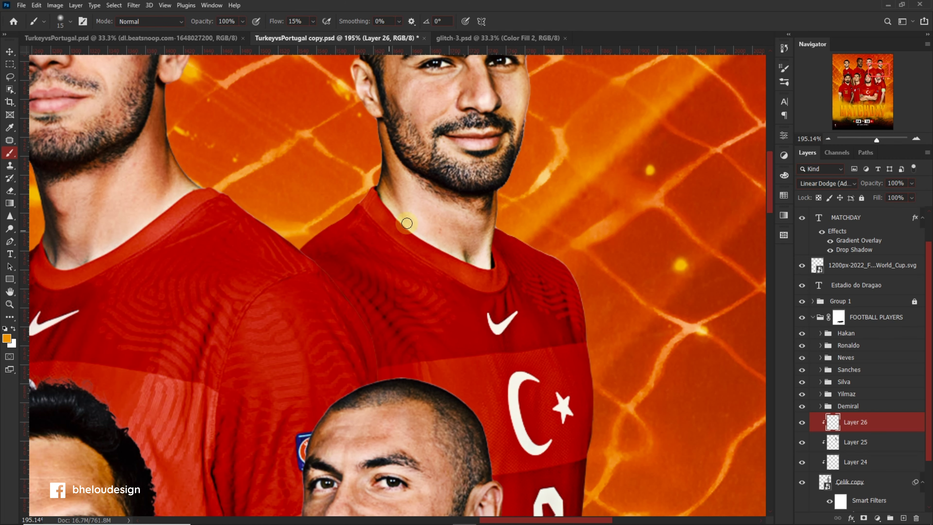
scroll(408, 235, "down", 2)
scroll(410, 253, "down", 1)
Step: Show the orange highlight layer to review the glow along Çelik's shirt edge
left_click(802, 422)
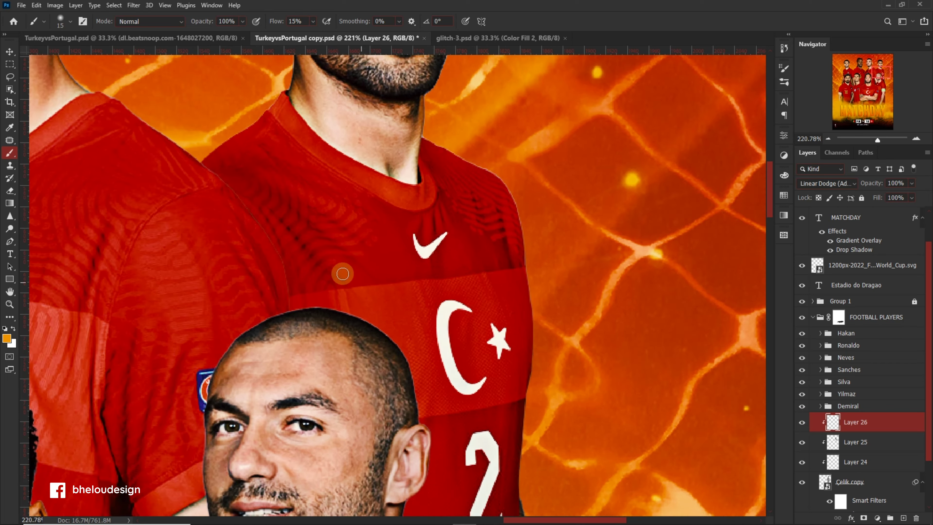
scroll(475, 208, "down", 1)
scroll(477, 242, "down", 2)
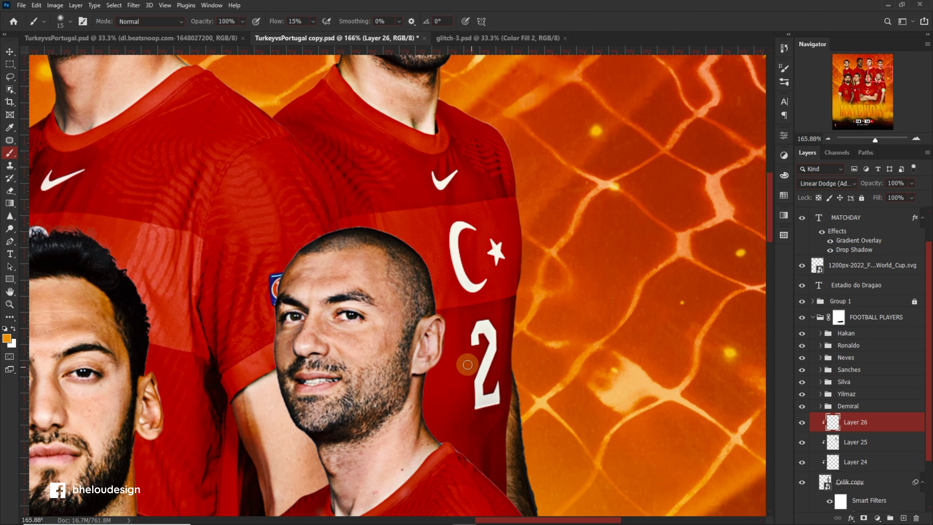
scroll(436, 431, "down", 2)
scroll(475, 333, "up", 3)
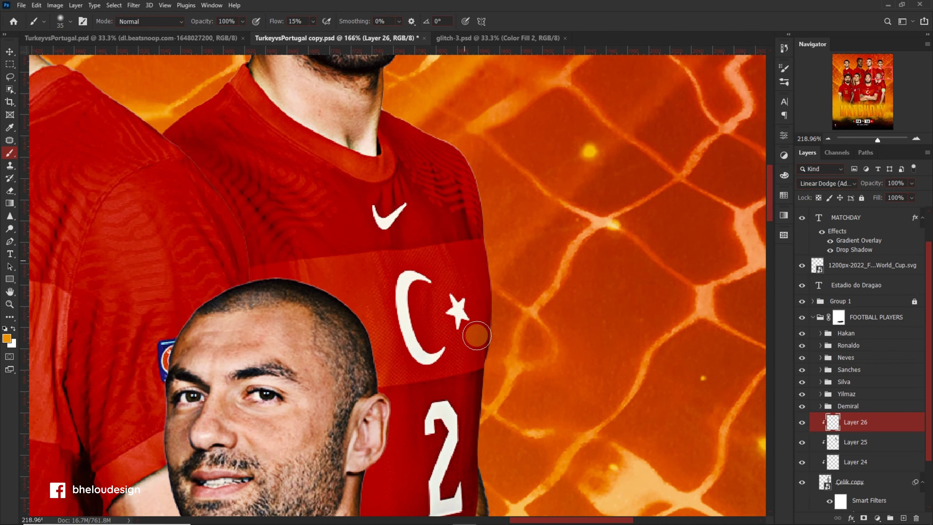
scroll(378, 272, "up", 2)
scroll(331, 257, "up", 3)
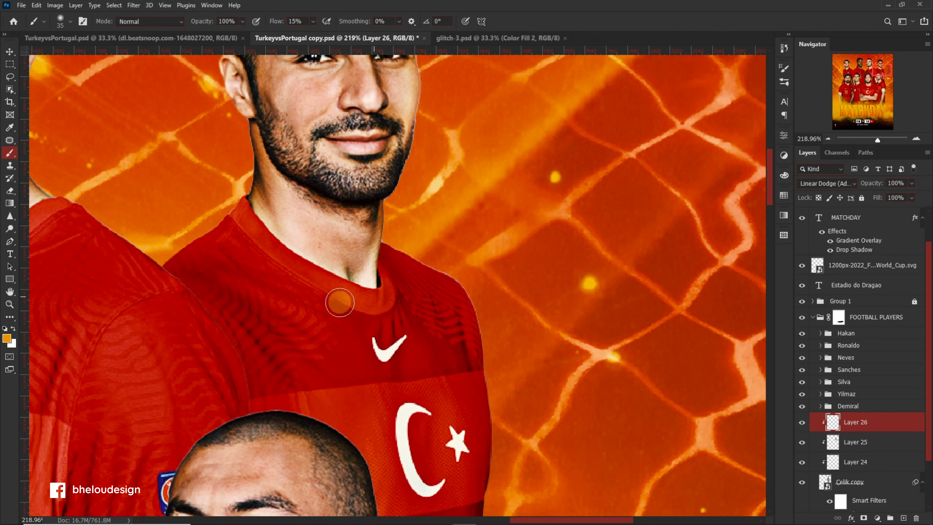
scroll(272, 254, "up", 3)
scroll(278, 256, "down", 4)
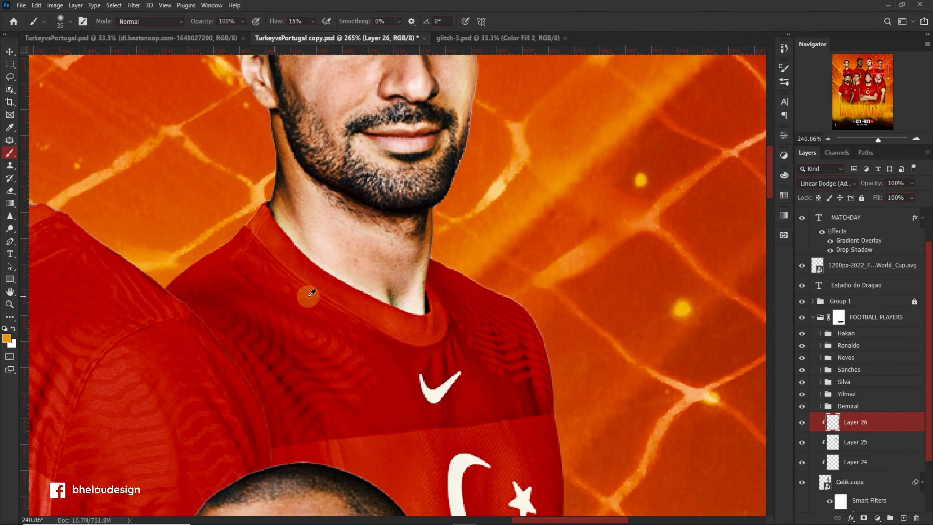
scroll(308, 292, "down", 1)
scroll(368, 301, "down", 1)
scroll(401, 301, "down", 1)
scroll(423, 298, "down", 4)
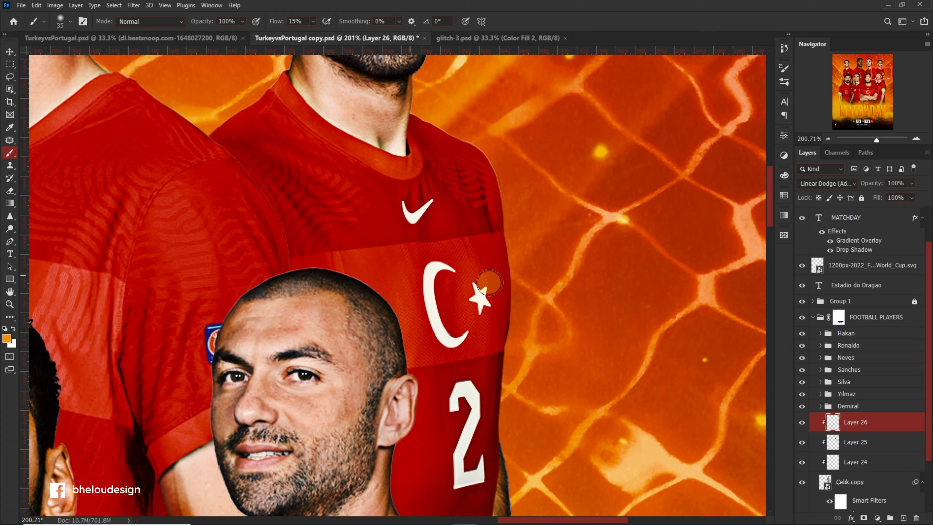
scroll(473, 286, "down", 3)
left_click(802, 422)
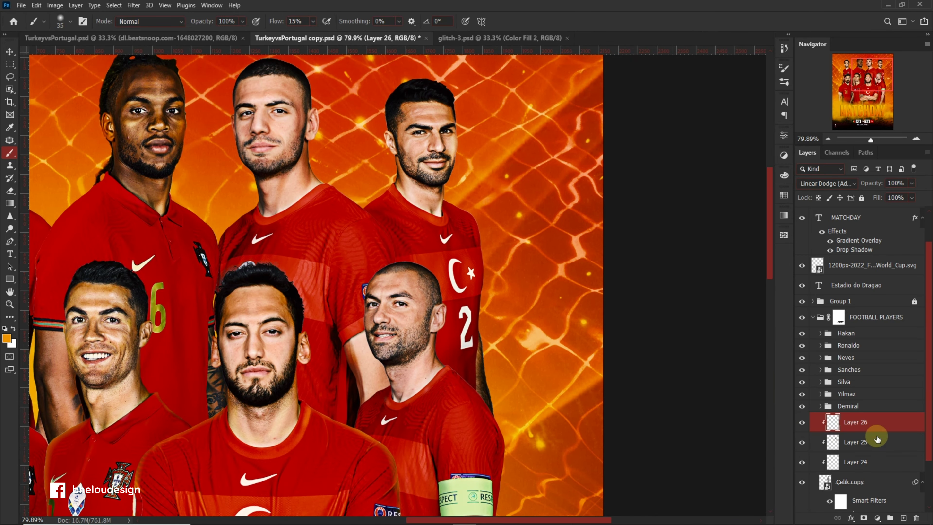
scroll(876, 439, "down", 3)
Step: Group Layers 24–26 with the Celik layer into a group named Celik
left_click(889, 465, "shift")
key("ctrl+g")
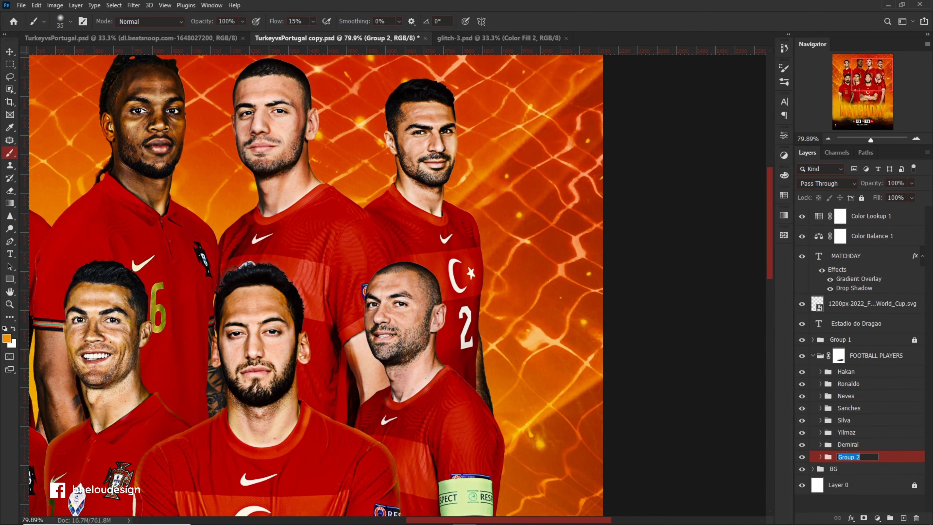
type("Celik")
key("Return")
key("ctrl+0")
key("v")
scroll(581, 362, "up", 1)
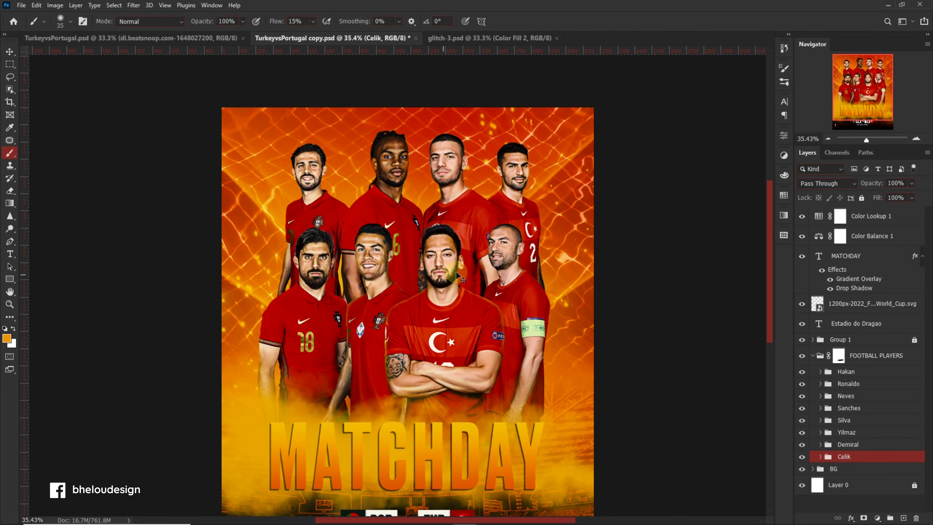
scroll(581, 362, "down", 2)
Step: Turn off MATCHDAY's Gradient Overlay so the title is plain white
right_click(884, 256)
left_click(775, 78)
left_click(524, 169)
key("Return")
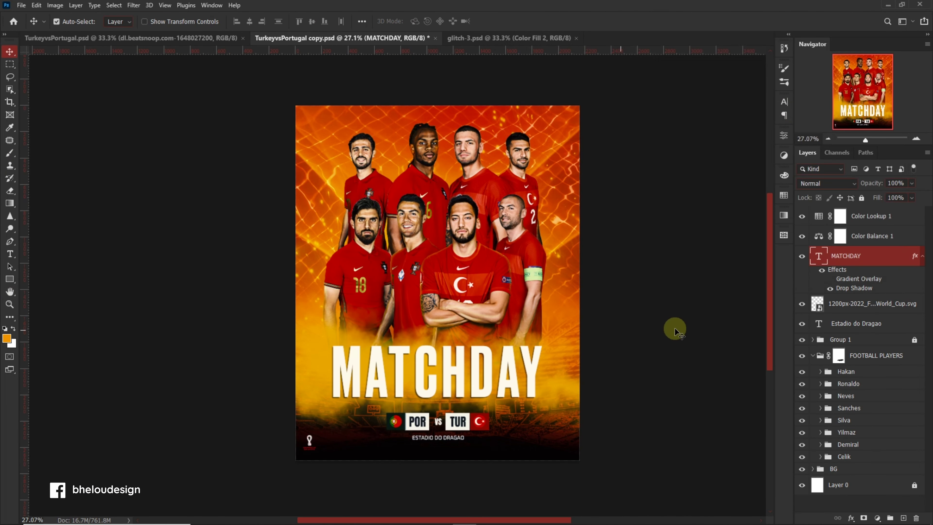
scroll(465, 437, "up", 5)
scroll(490, 423, "down", 5)
Step: Stamp all visible layers into merged Layer 27 above Color Lookup 1
left_click(820, 225)
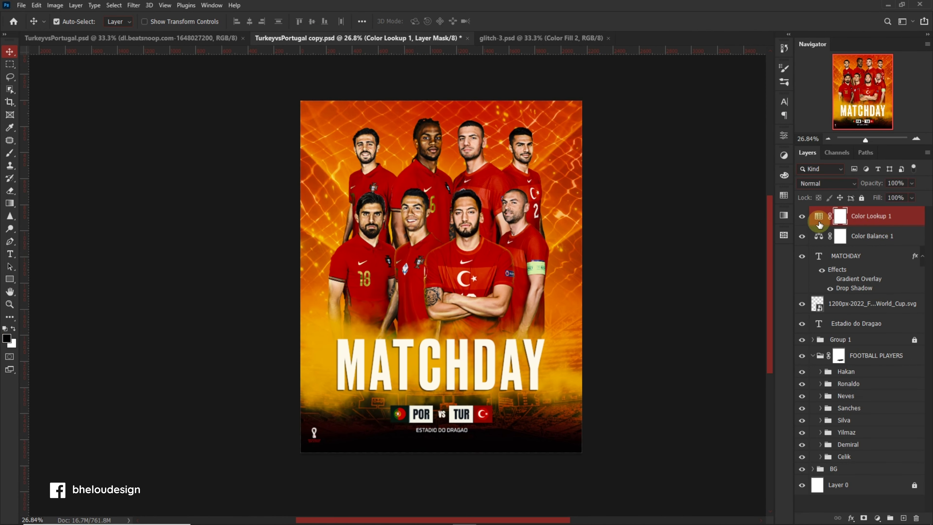
left_click(831, 234)
left_click(831, 216)
key("ctrl+shift+alt+e")
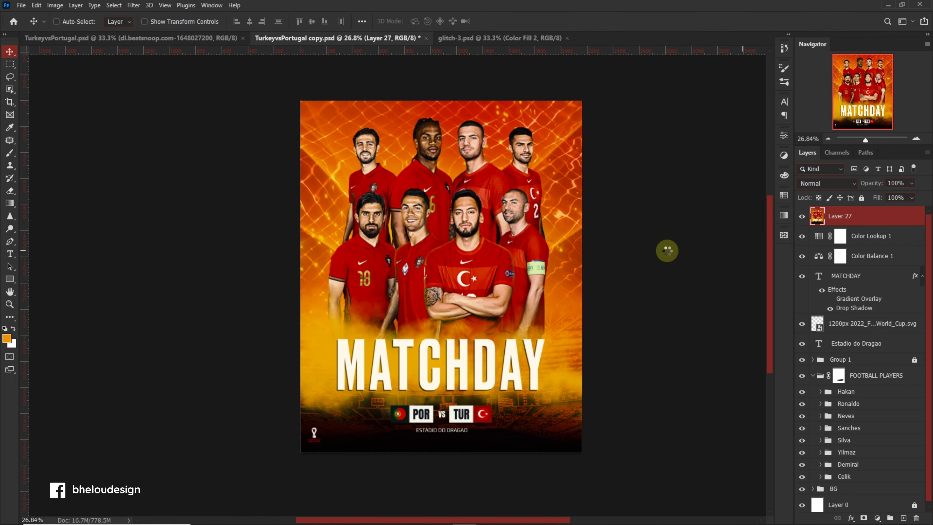
Step: Apply a film preset to the merged poster in the Camera Raw Filter
key("ctrl+shift+a")
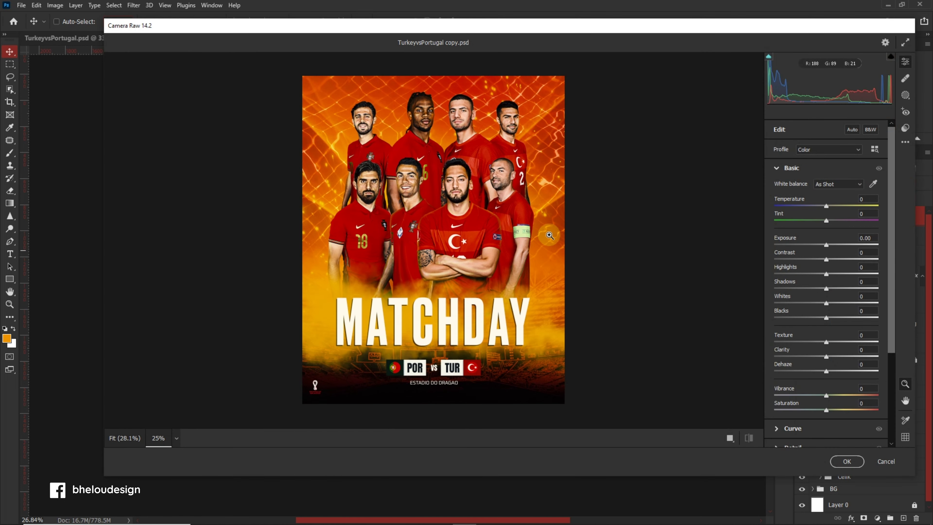
left_click(905, 129)
left_click(814, 254)
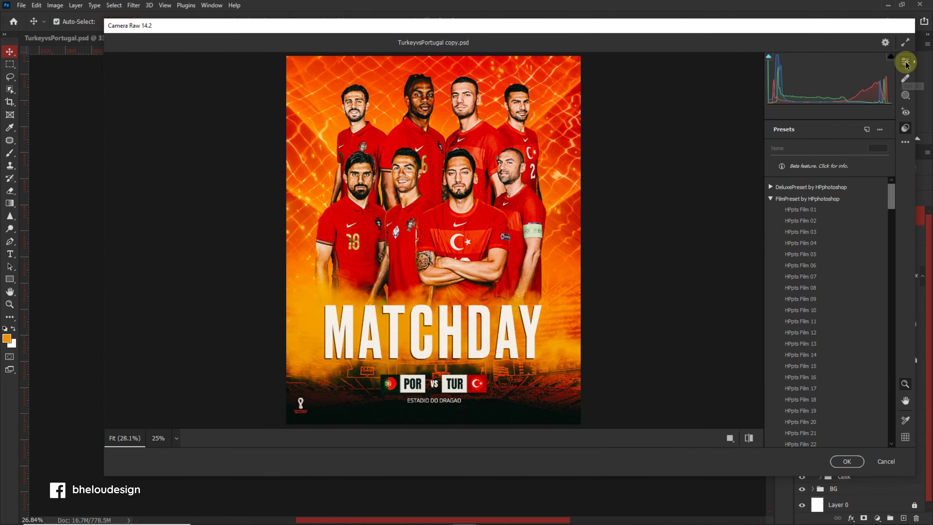
left_click(905, 61)
scroll(841, 239, "down", 2)
Step: Raise exposure to +0.20 and clarity to +37, comparing before and after
left_click_drag(828, 178, 830, 178)
scroll(825, 241, "down", 1)
left_click_drag(829, 263, 843, 264)
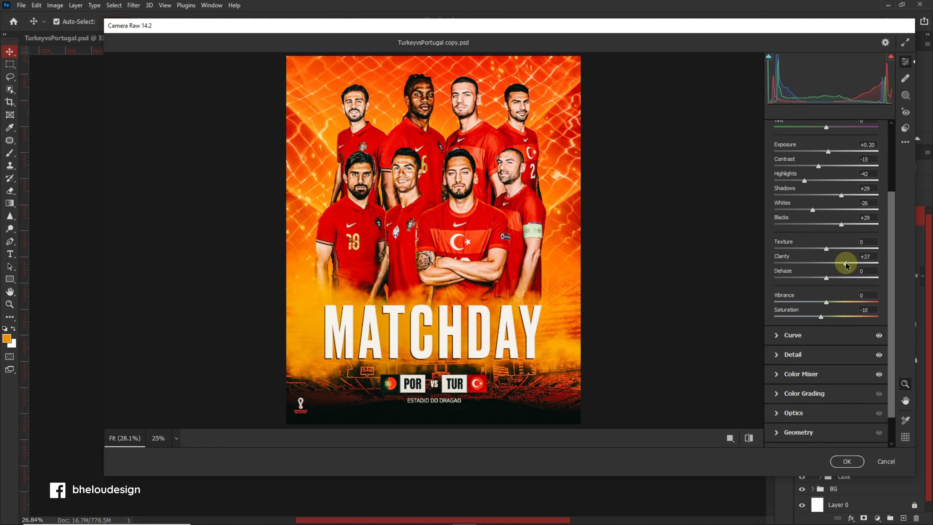
left_click(707, 422)
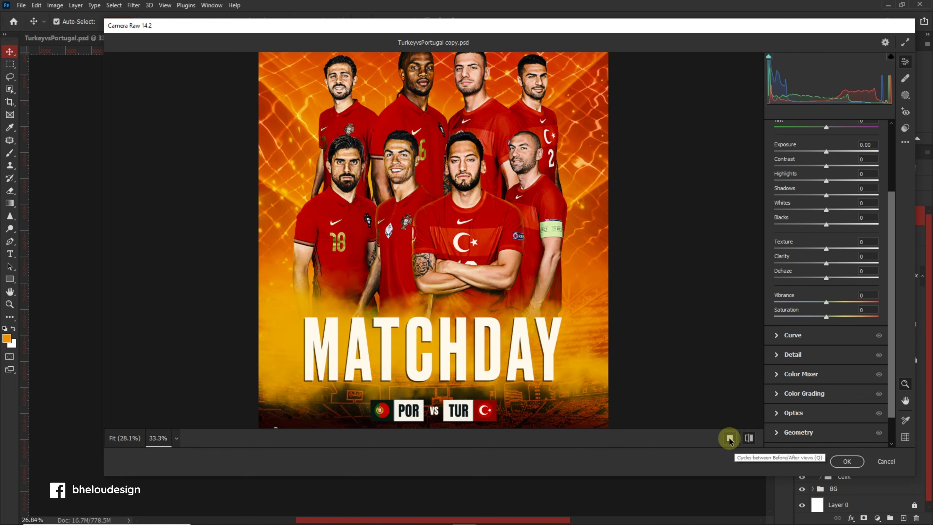
left_click(749, 438)
mouse_move(839, 263)
left_mouse_down()
mouse_move(841, 249)
mouse_move(821, 282)
mouse_move(834, 305)
left_mouse_up()
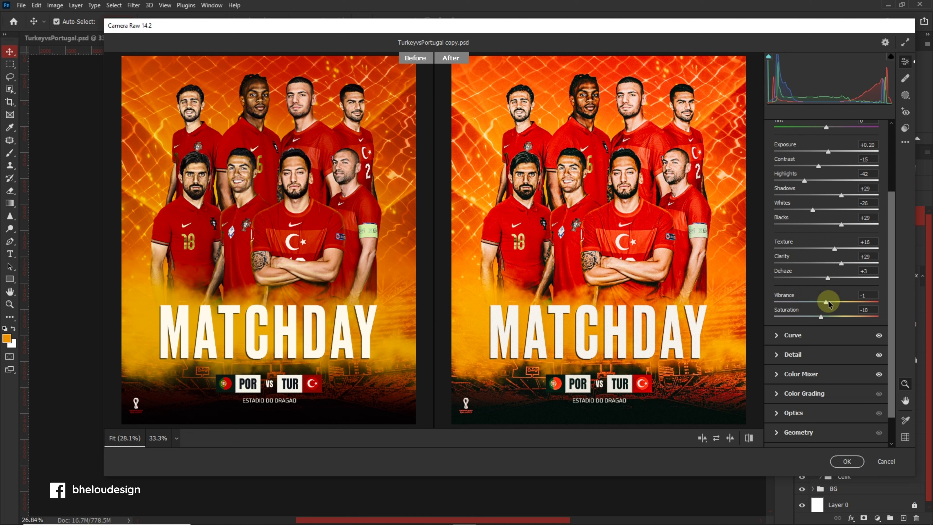
Step: Shift the Blue Primary hue, lower its saturation, and raise sharpening to 64
scroll(831, 303, "down", 3)
scroll(833, 367, "down", 3)
left_click_drag(810, 424, 813, 422)
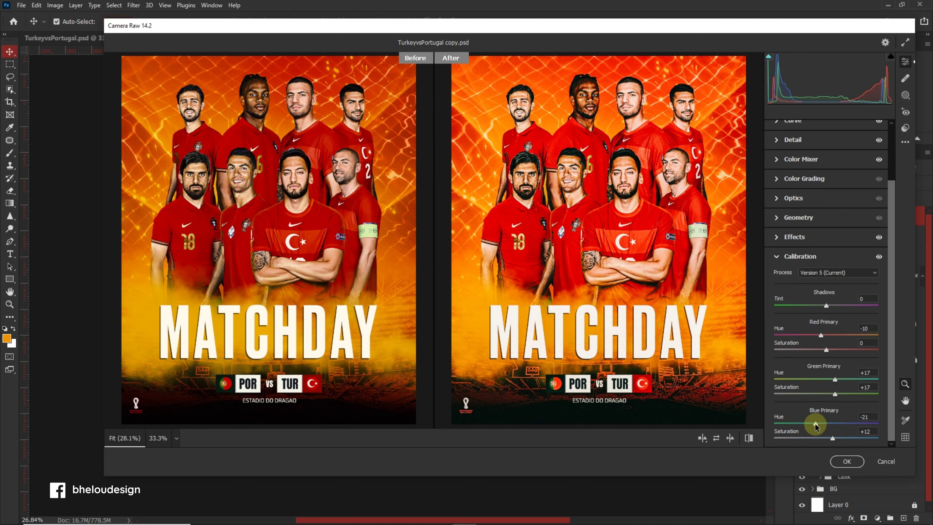
left_click_drag(832, 438, 836, 438)
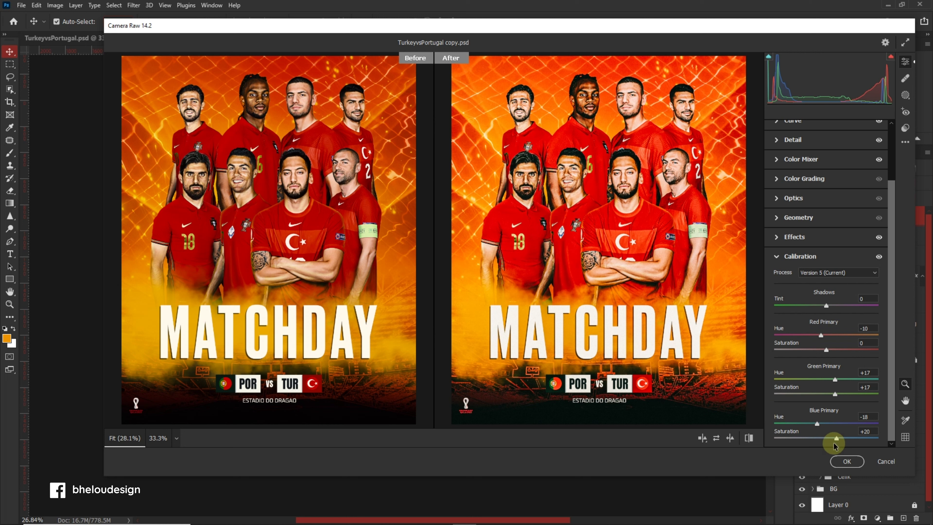
left_click(778, 255)
left_click(777, 207)
left_click_drag(851, 233, 818, 230)
left_click(584, 183)
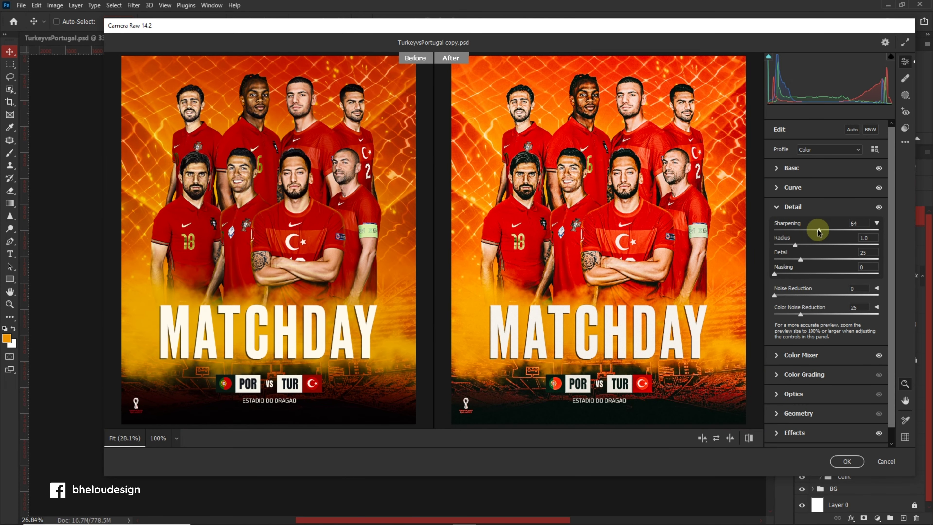
Step: In the Color Mixer, brighten yellow luminance to +30 and darken the oranges
scroll(813, 287, "down", 1)
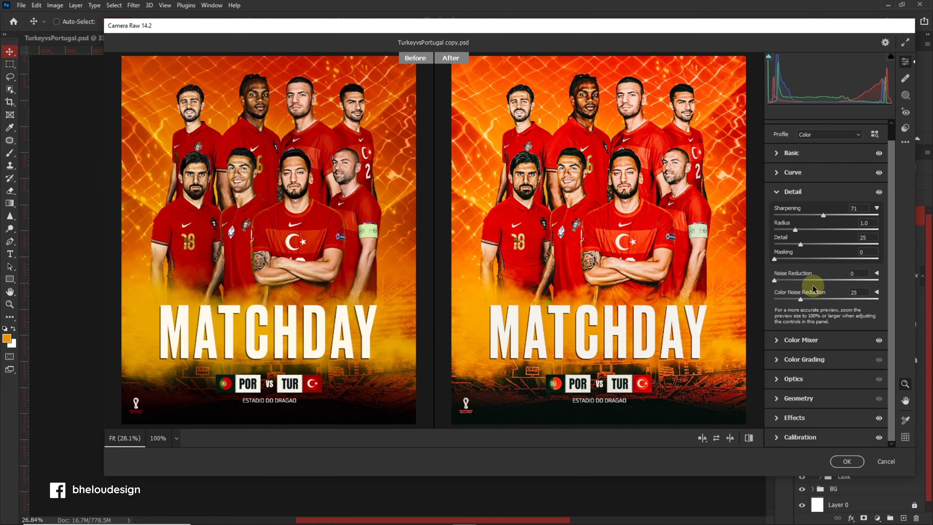
left_click(790, 192)
left_click(782, 167)
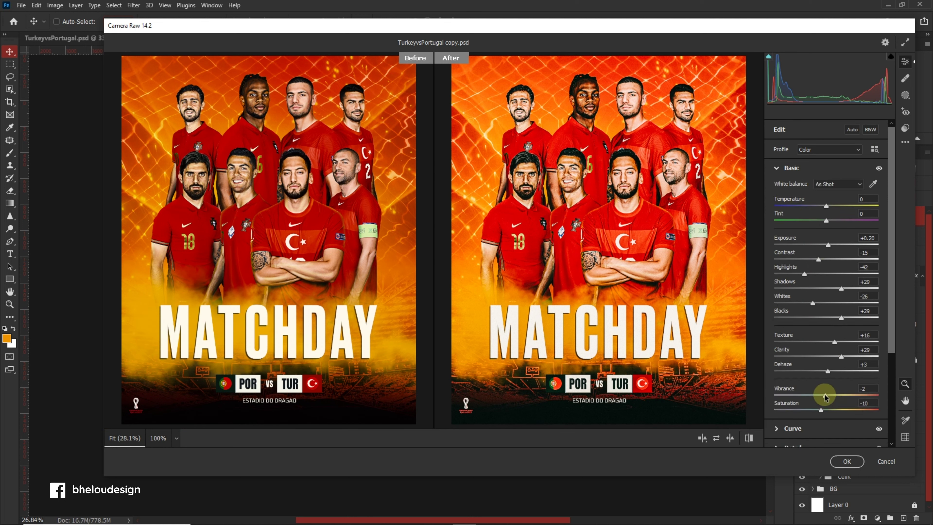
scroll(824, 417, "down", 5)
left_click(782, 340)
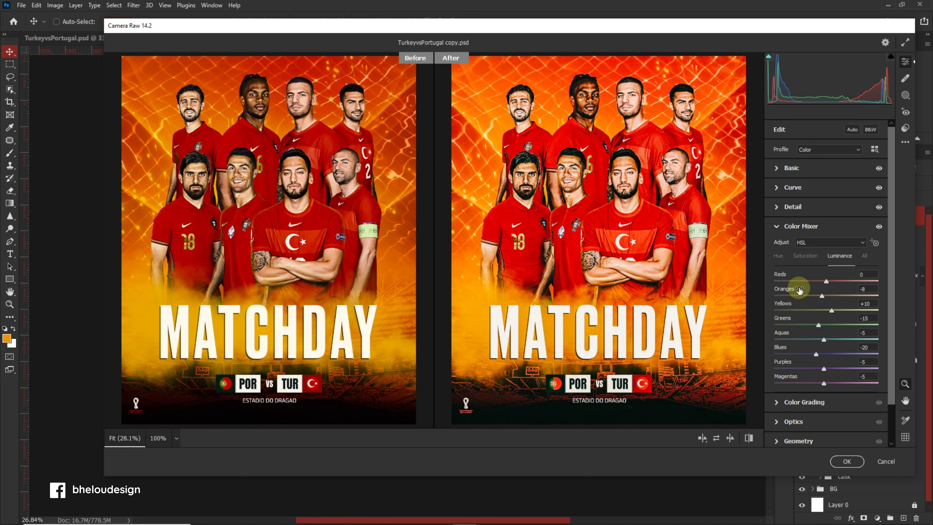
left_click_drag(831, 312, 843, 319)
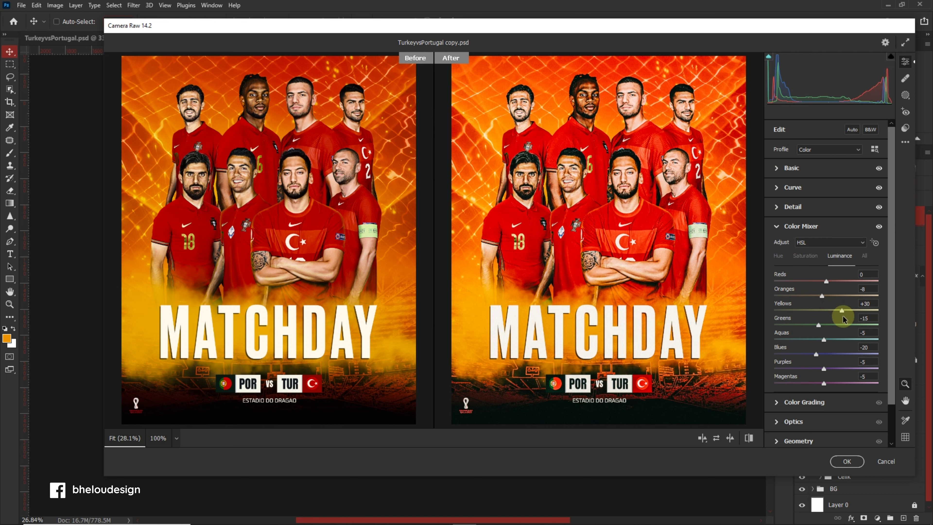
left_click_drag(823, 298, 828, 281)
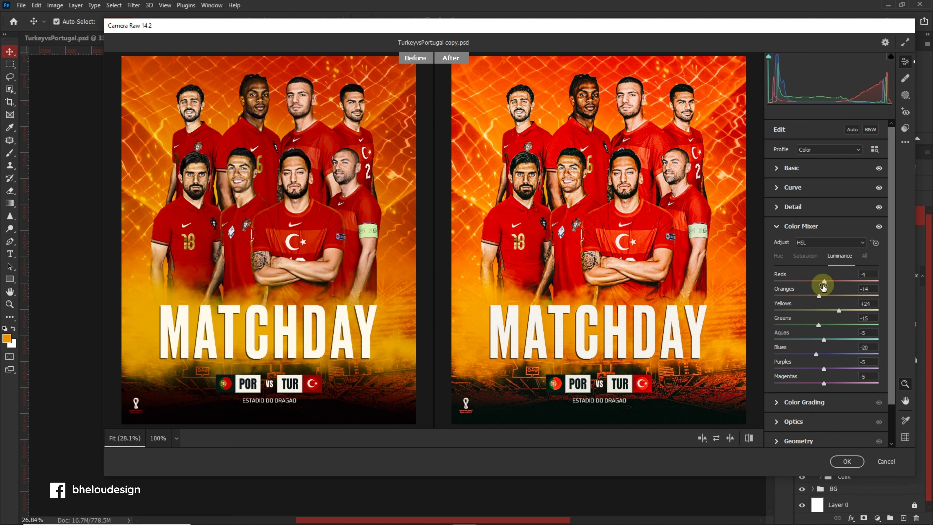
Step: Lower highlight and shadow luminance in Color Grading and set Grain to 20
scroll(824, 286, "down", 2)
left_click(845, 358)
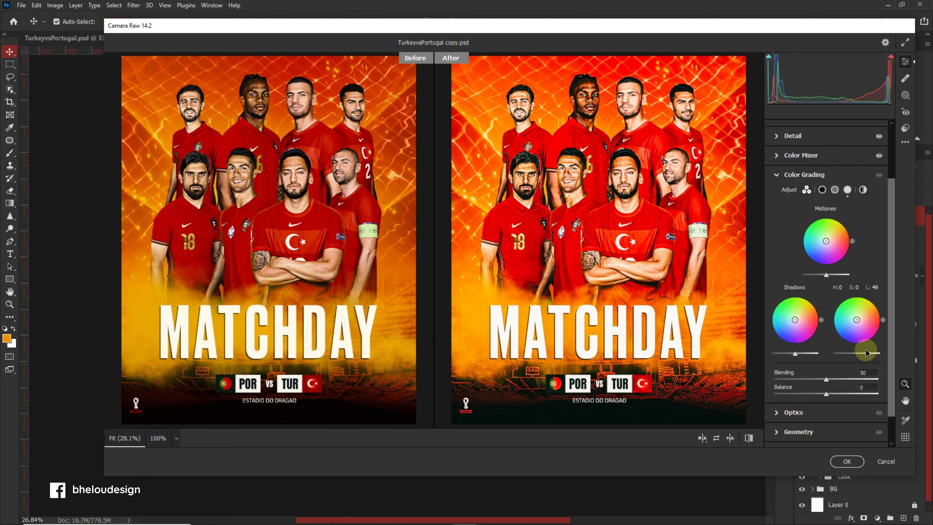
left_click_drag(860, 351, 856, 353)
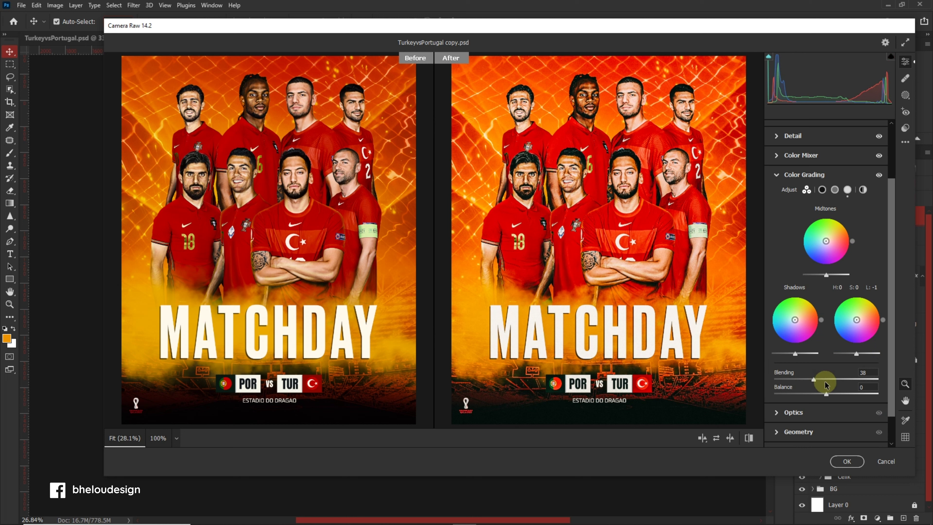
left_click_drag(795, 353, 793, 355)
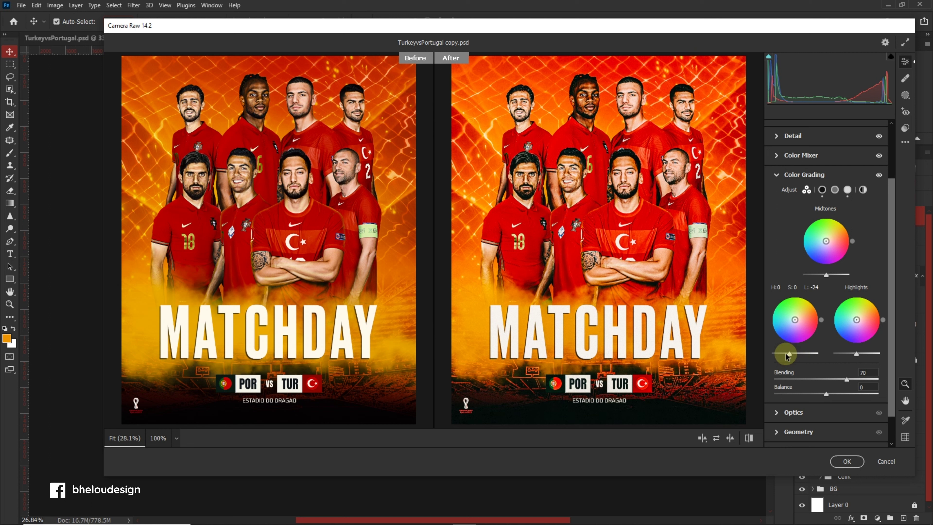
scroll(790, 411, "down", 1)
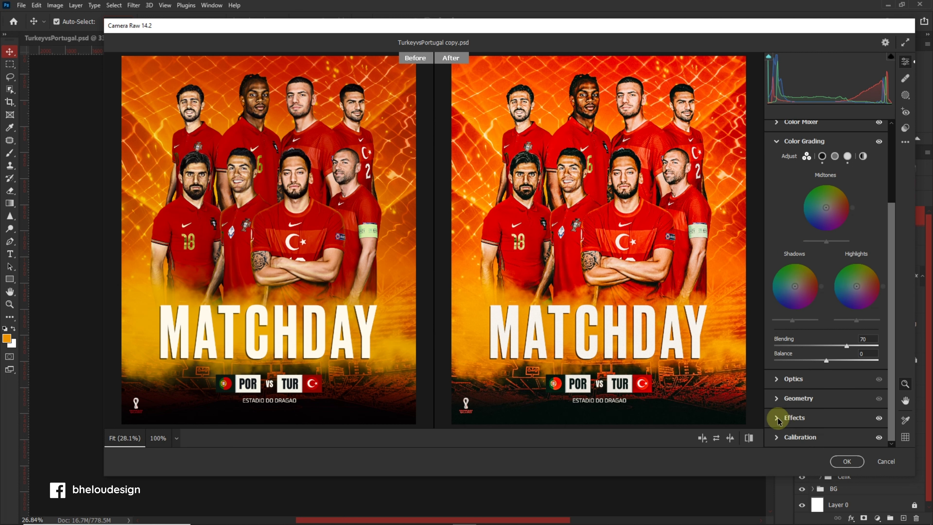
left_click(777, 415)
left_click_drag(794, 326, 797, 326)
Step: Inspect the grain on the players' faces at 100%, then apply the Camera Raw grade
left_click(570, 300)
left_click_drag(585, 207, 445, 220)
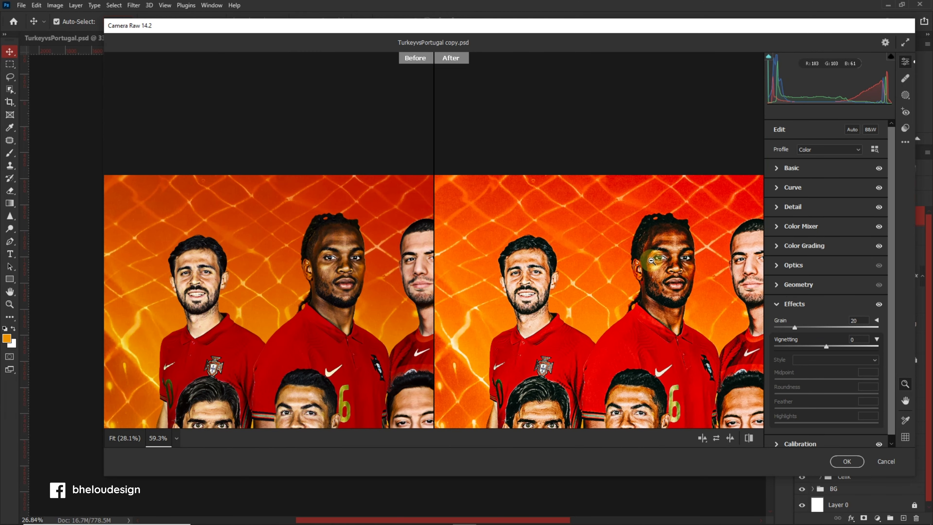
scroll(445, 219, "down", 3)
scroll(445, 220, "down", 2)
scroll(446, 219, "down", 2)
scroll(446, 219, "down", 1)
left_click(844, 462)
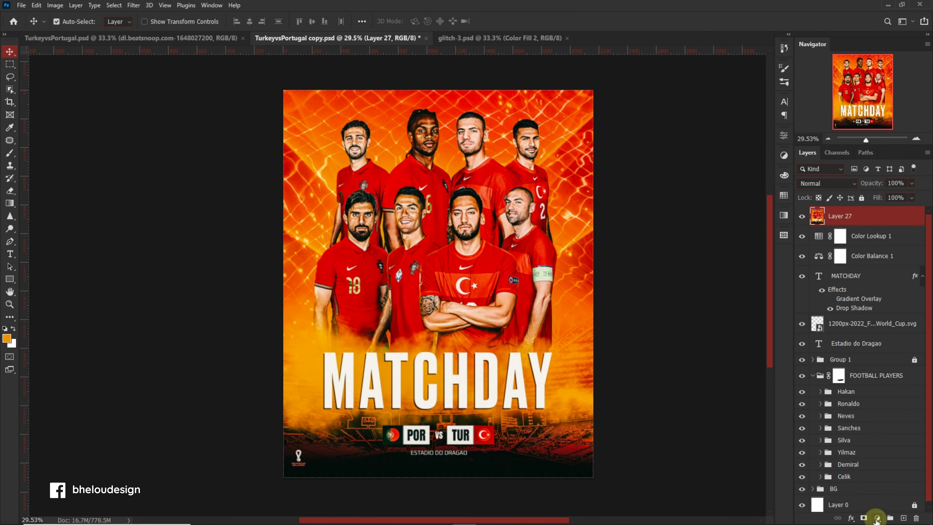
Step: Add a Color Lookup adjustment layer and audition the Milan.CUBE and Miami.CUBE LUTs
left_click(877, 518)
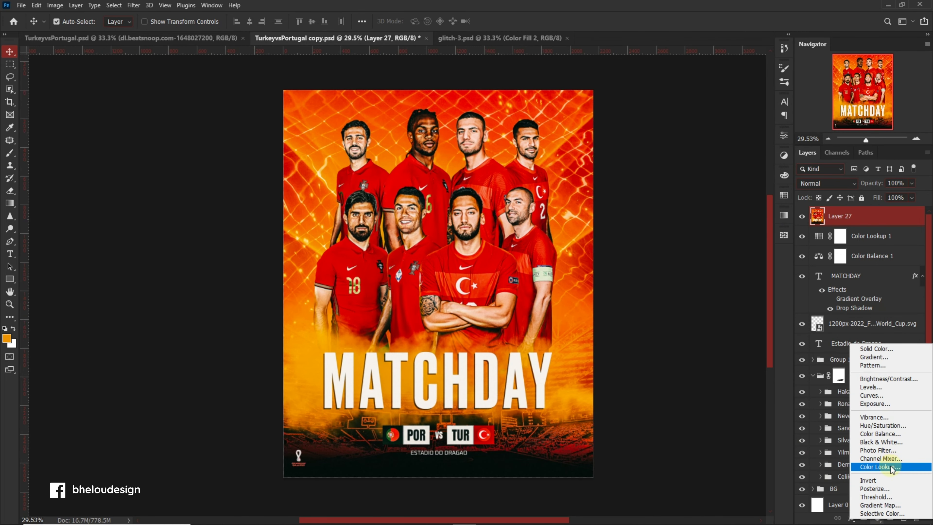
left_click(891, 466)
left_click(720, 165)
left_click(736, 398)
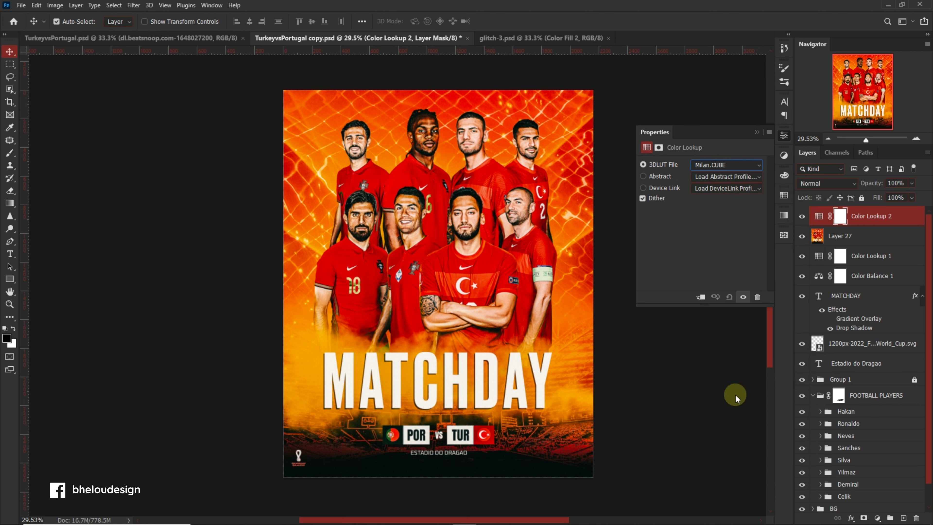
left_click(719, 164)
left_click(716, 415)
Step: Compare several other LUTs on the poster, then settle on Milan.CUBE
left_click(720, 164)
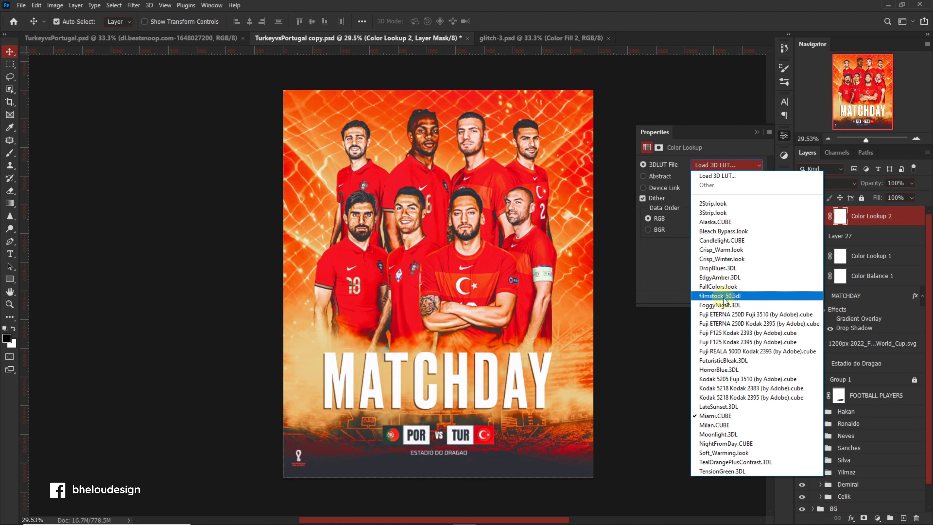
left_click(723, 300)
left_click(720, 165)
left_click(733, 300)
left_click(736, 169)
left_click(736, 408)
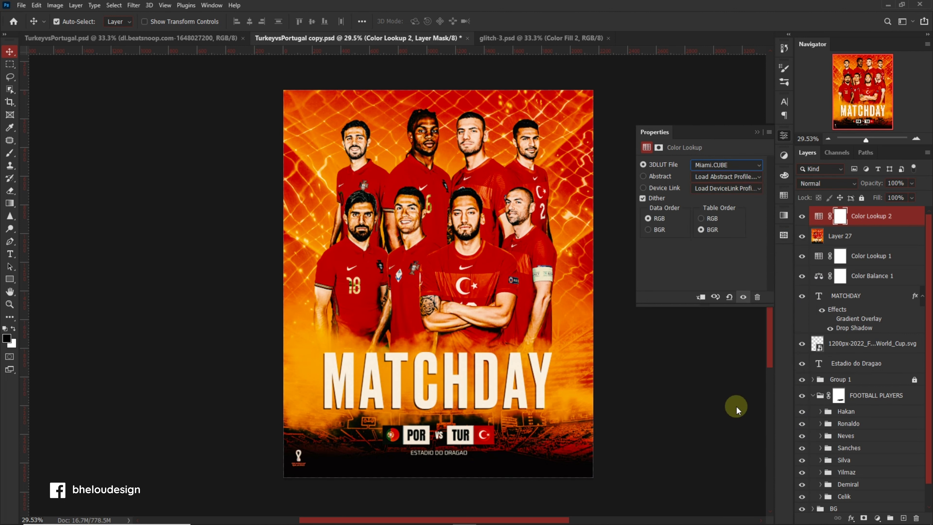
left_click(720, 165)
left_click(735, 397)
Step: Lower the lookup layer to 20% opacity and toggle its visibility to compare
left_click(912, 183)
mouse_move(915, 194)
left_mouse_down()
mouse_move(876, 195)
mouse_move(883, 196)
left_mouse_up()
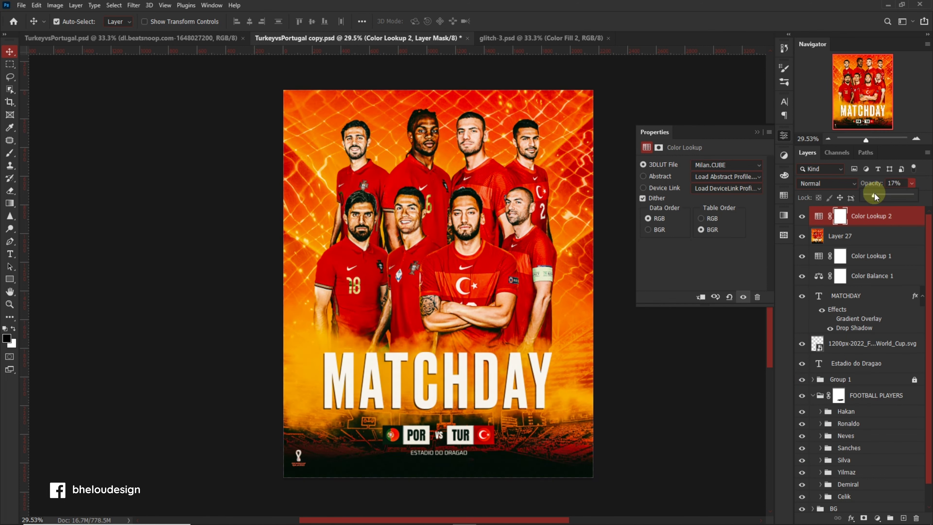
scroll(393, 247, "up", 5)
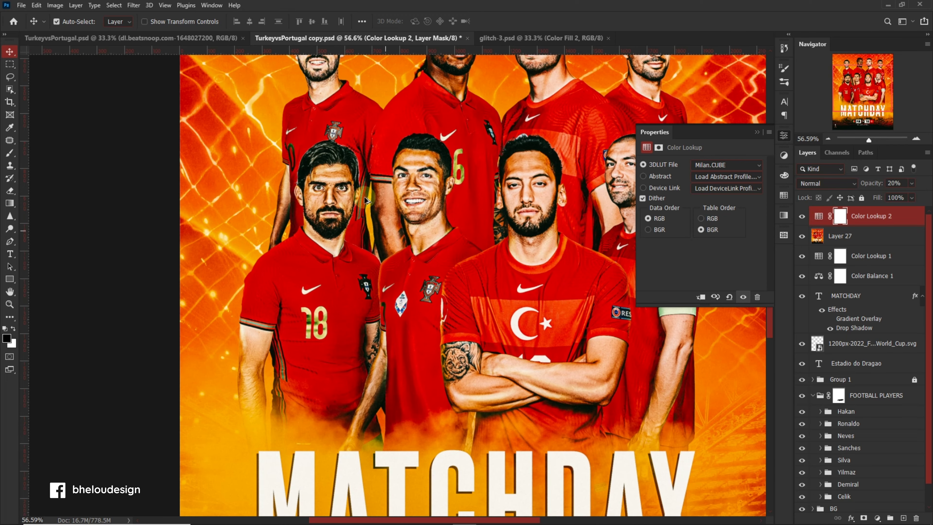
left_click(801, 216)
left_click(757, 132)
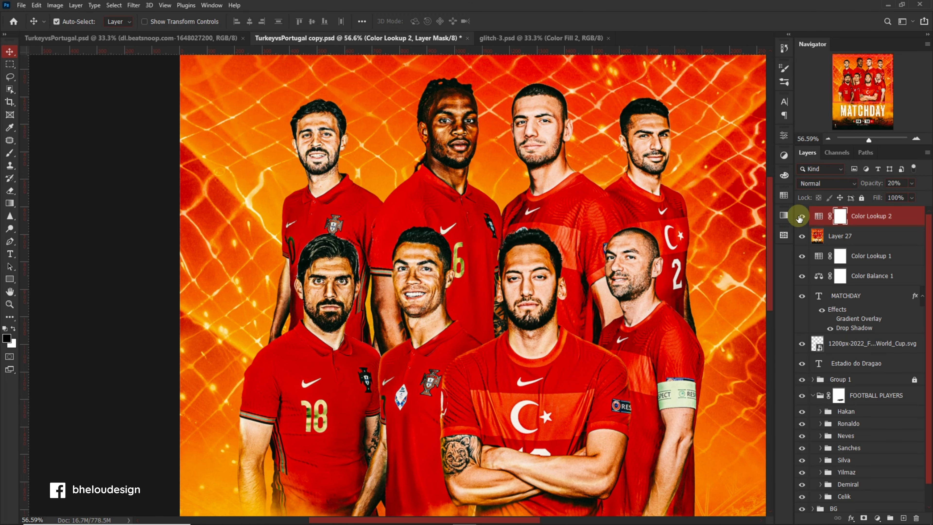
key("ctrl+0")
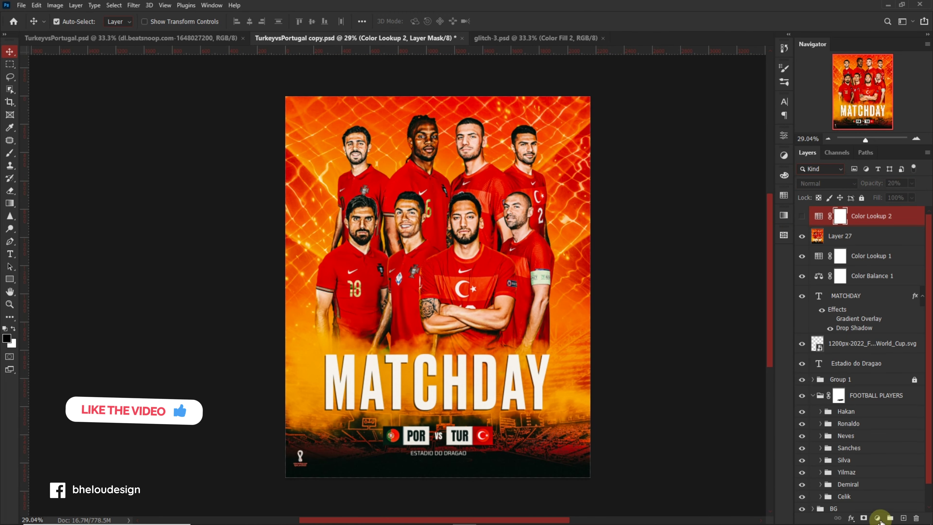
Step: Add a Hue/Saturation adjustment layer with Lightness set to +3
left_click(877, 517)
left_click(881, 426)
left_click_drag(701, 243, 702, 228)
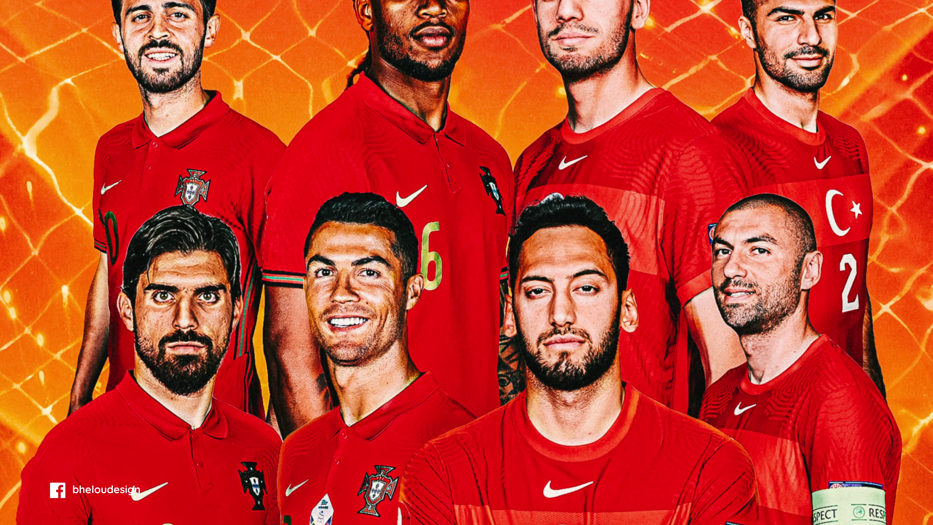